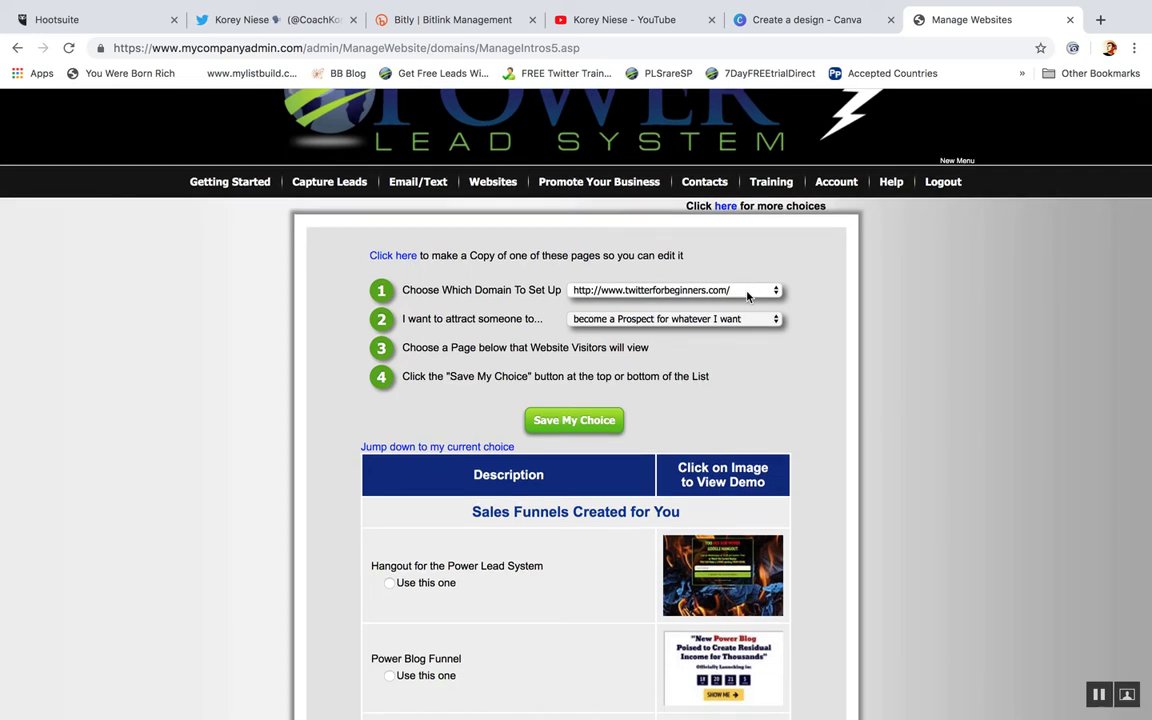
Step: Open the share code template site through the link for more choices on the Manage Websites page
click(727, 207)
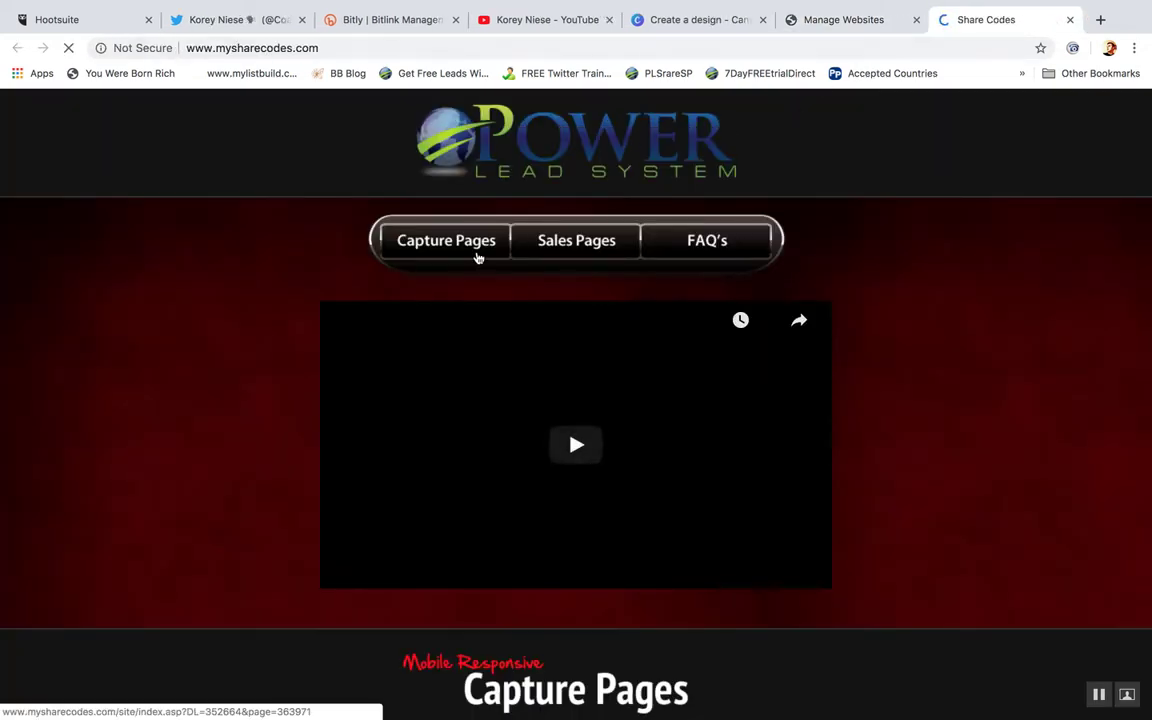
click(452, 244)
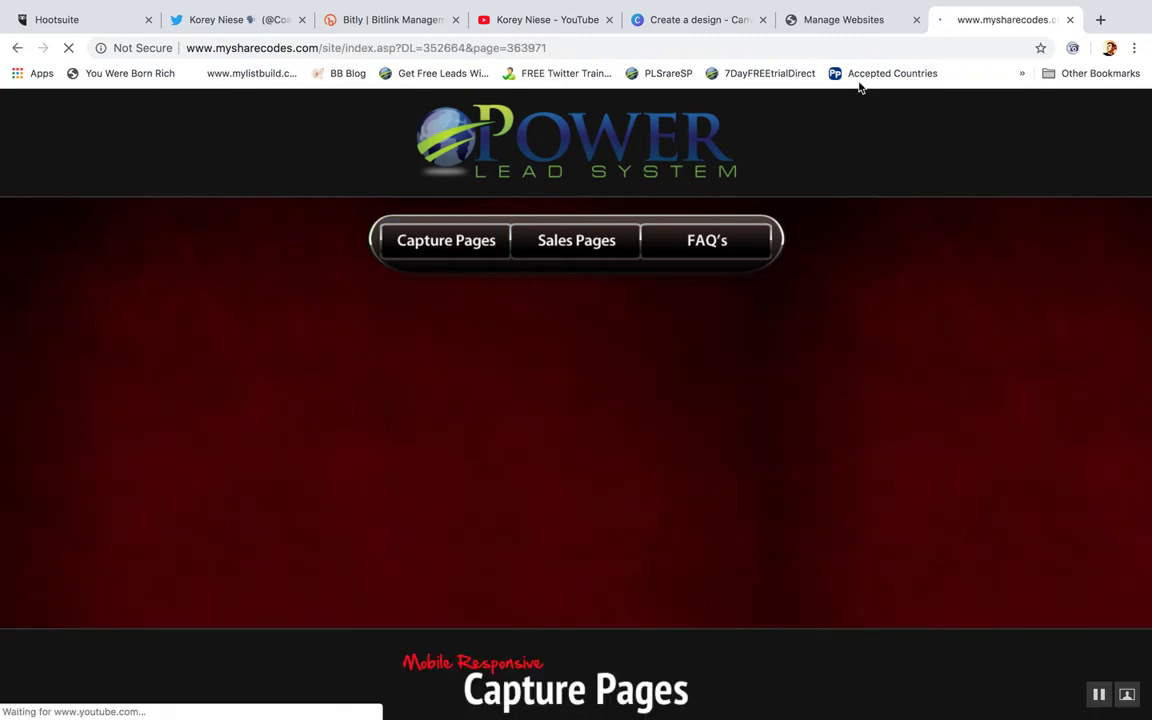
click(845, 20)
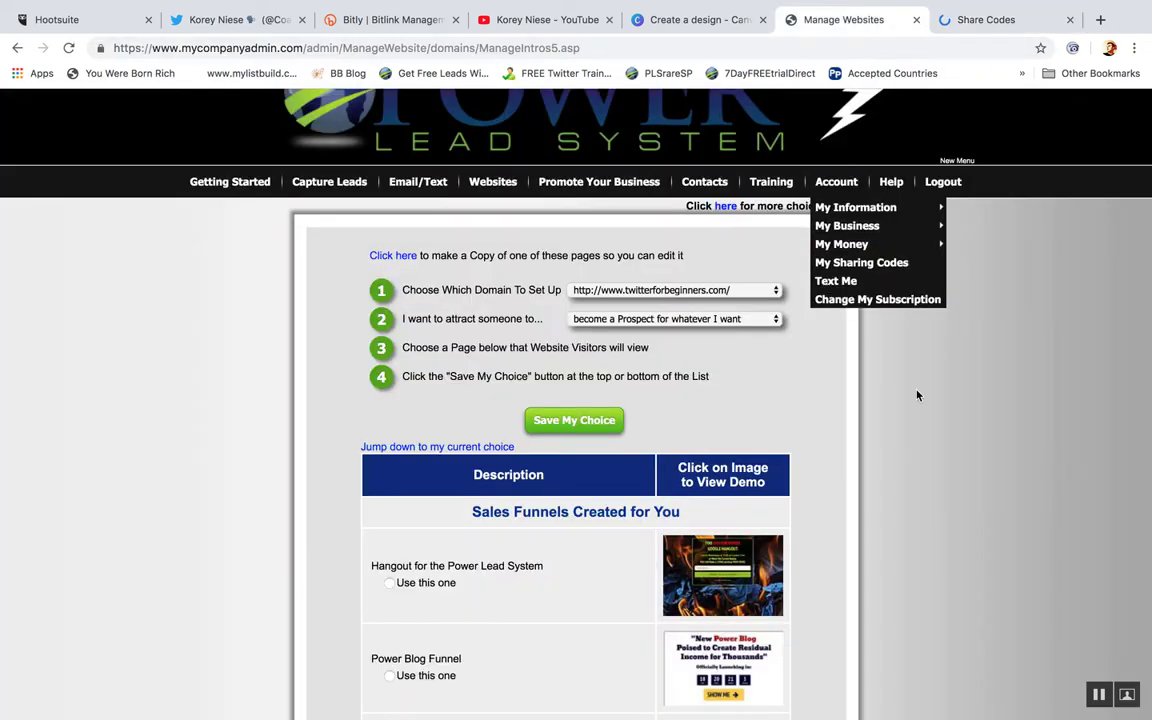
scroll(917, 395, up, 1)
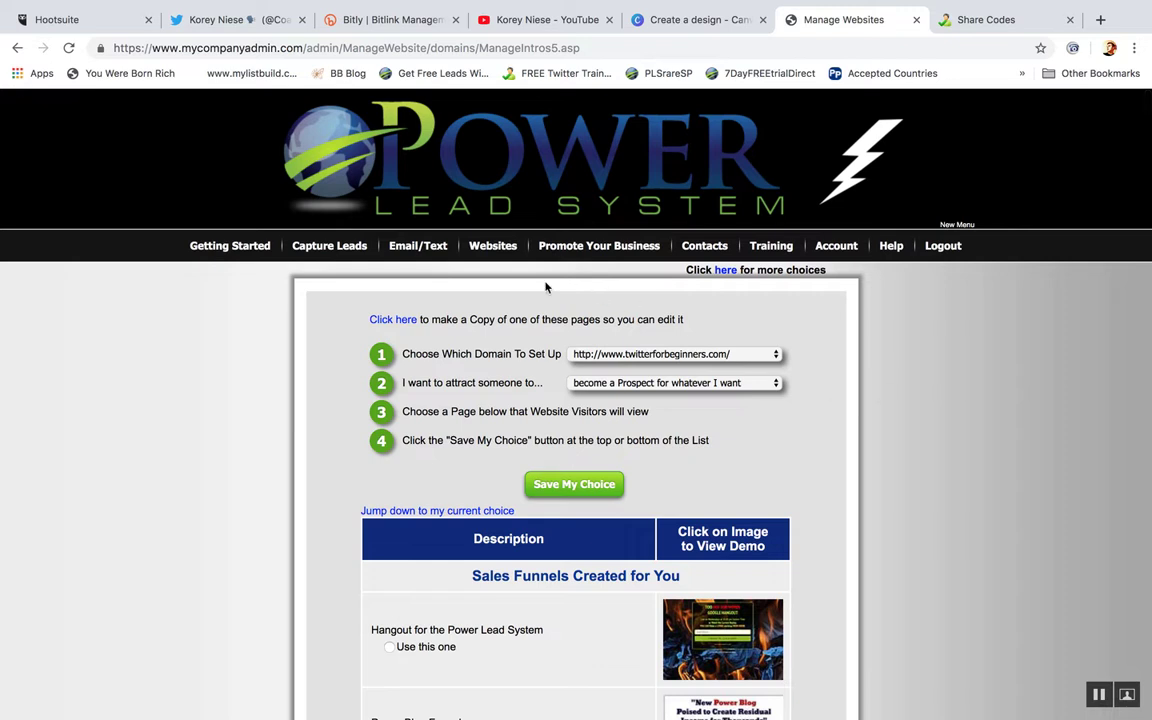
mouse_move(493, 260)
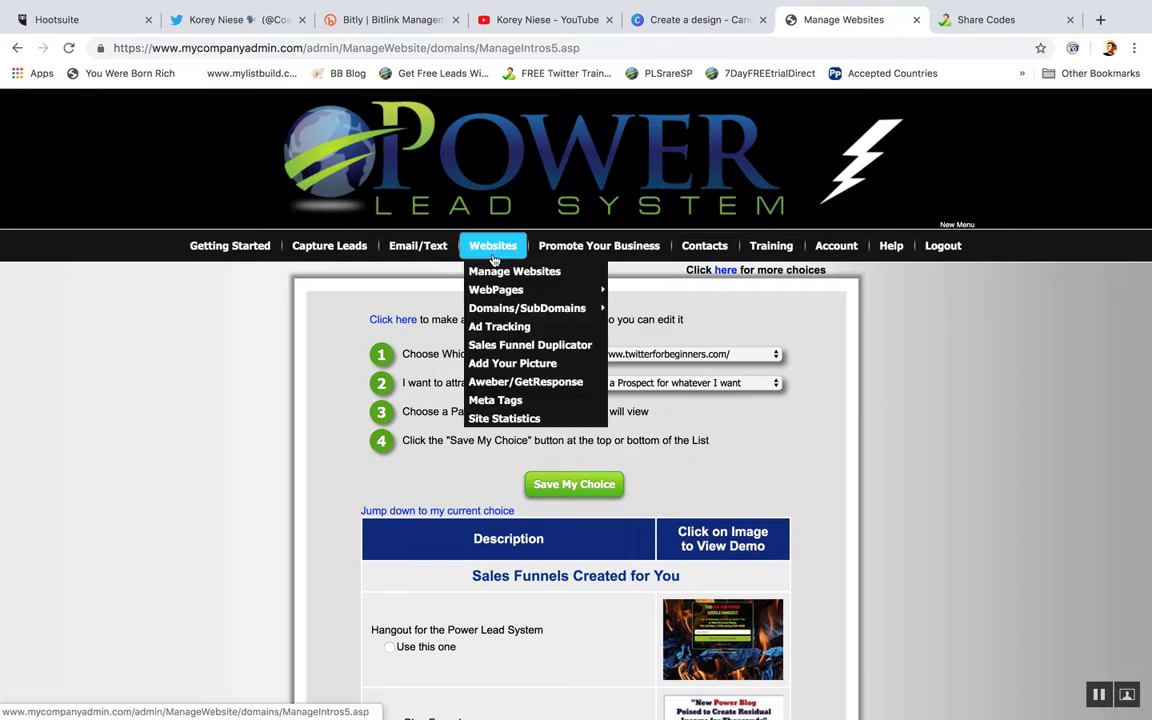
click(717, 272)
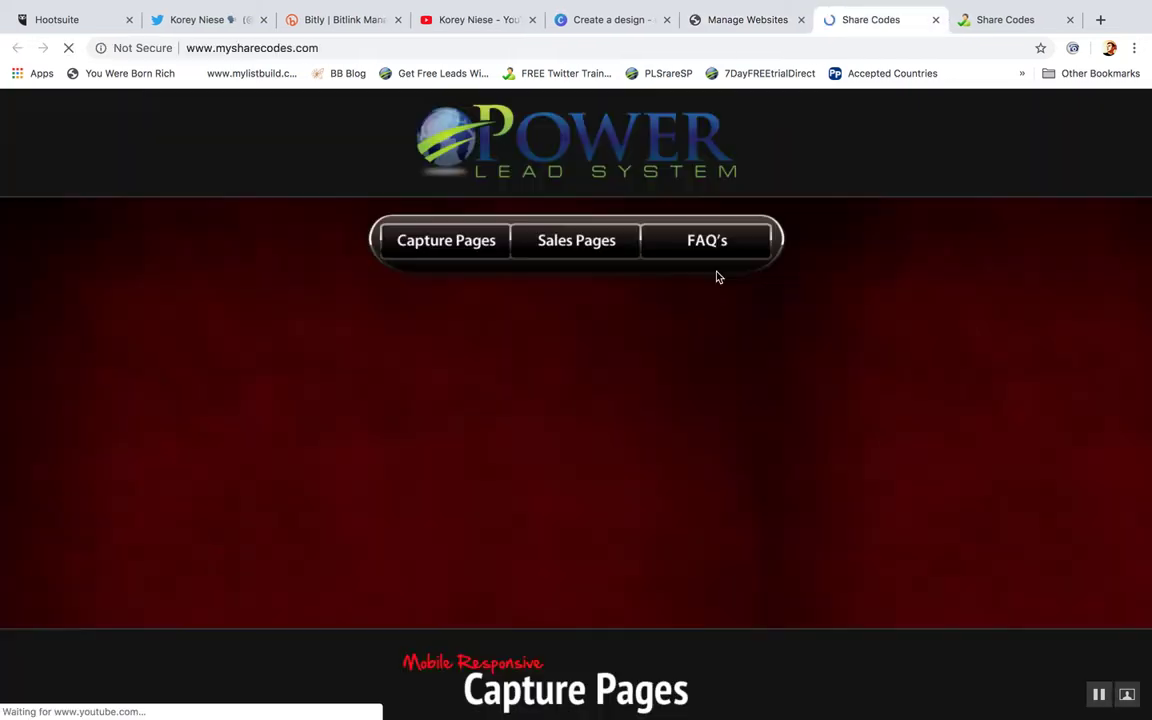
Step: Look over the capture page templates and the sales page templates on the share code site, ending on the capture pages
scroll(963, 320, down, 5)
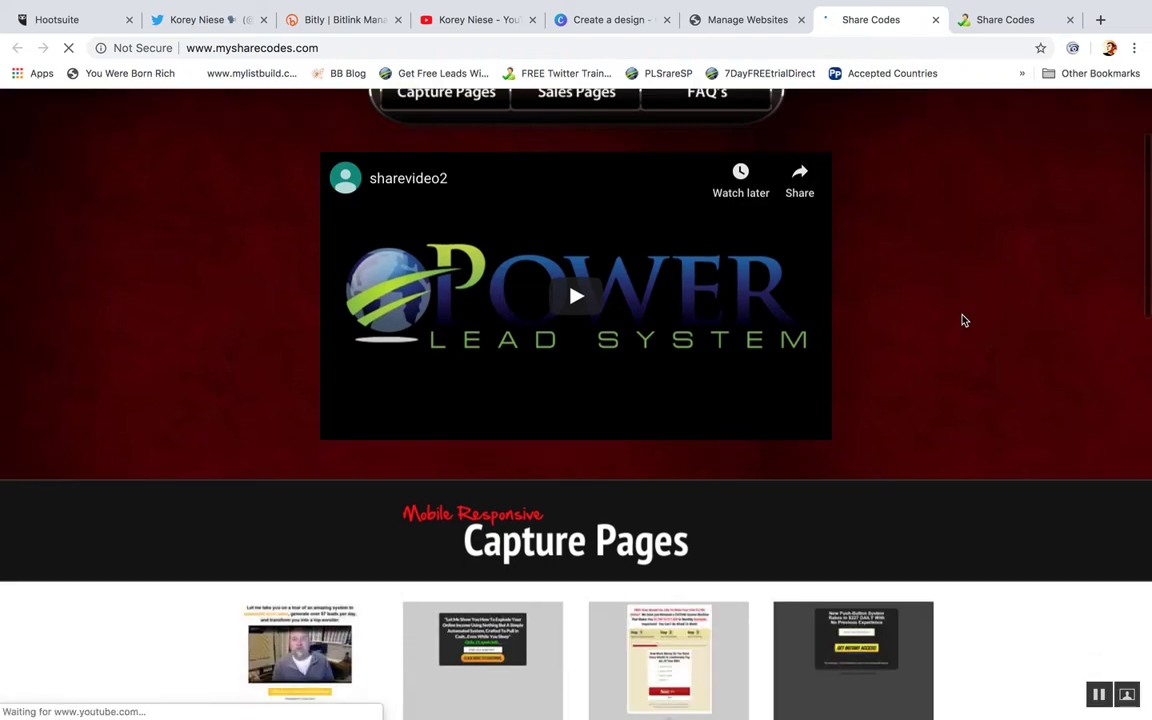
scroll(963, 320, down, 5)
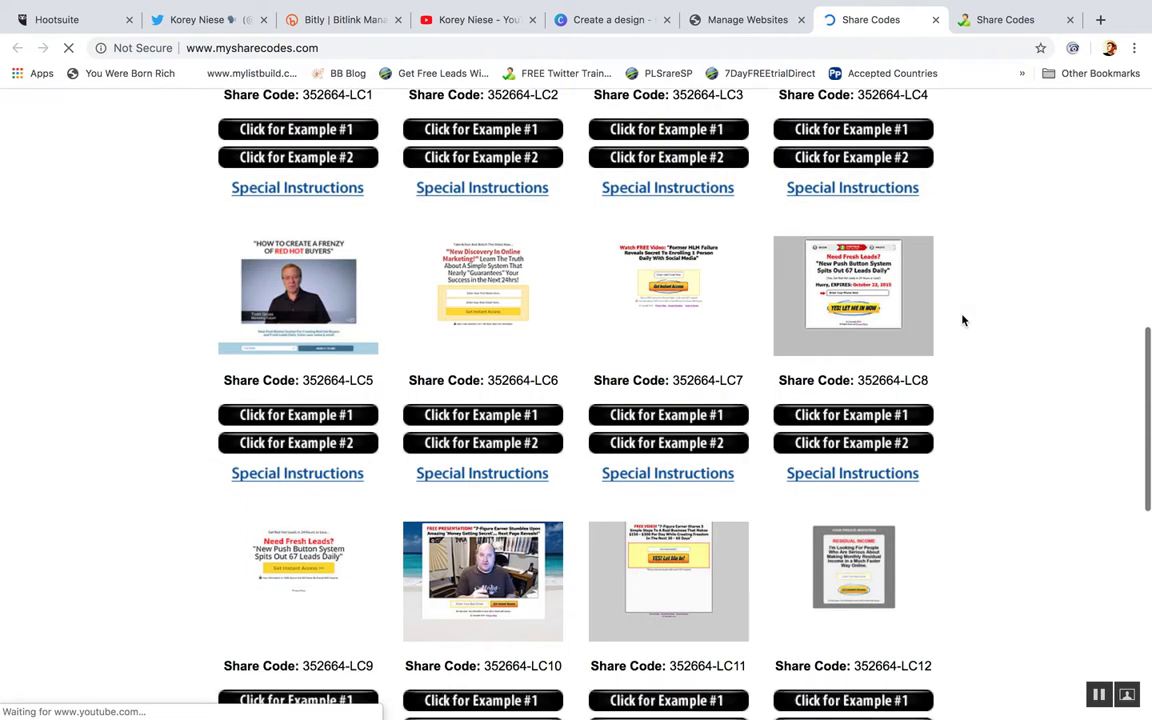
scroll(963, 320, down, 5)
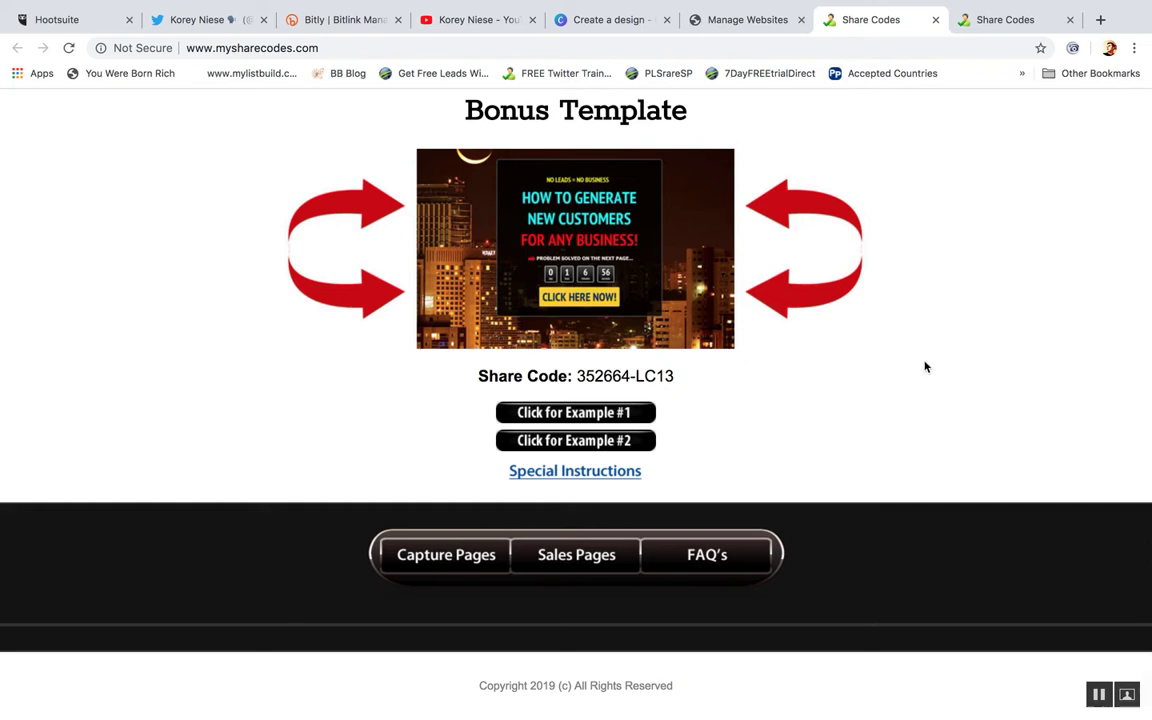
click(560, 566)
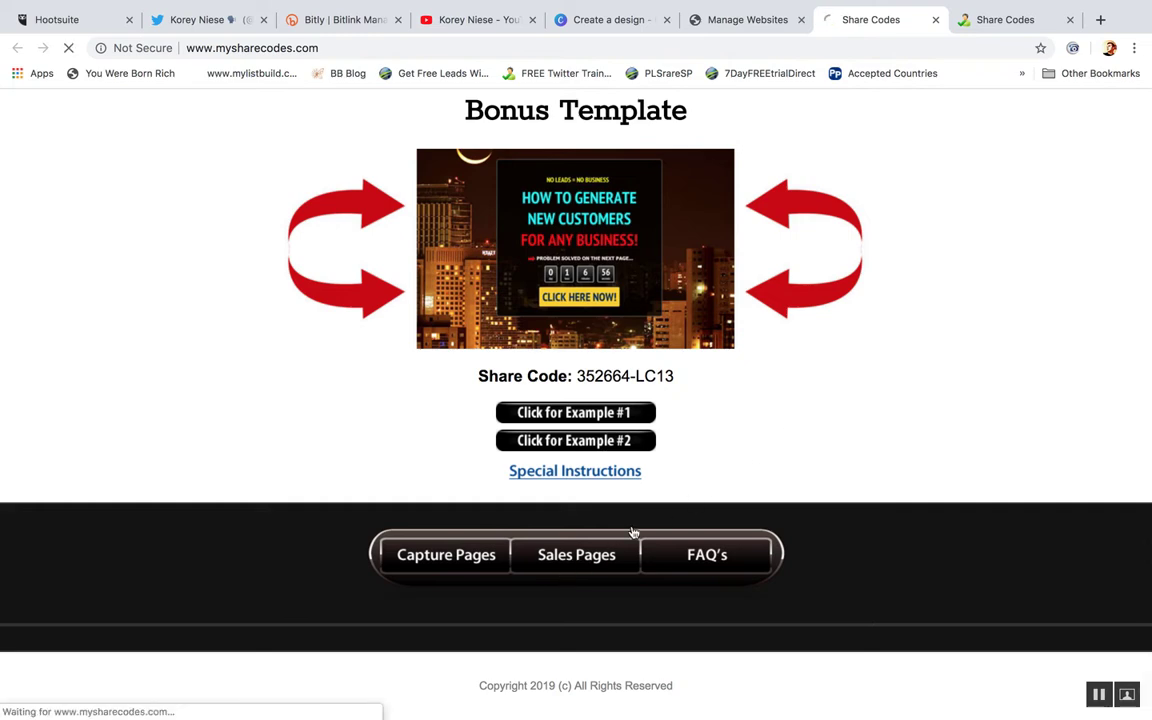
scroll(918, 403, down, 1)
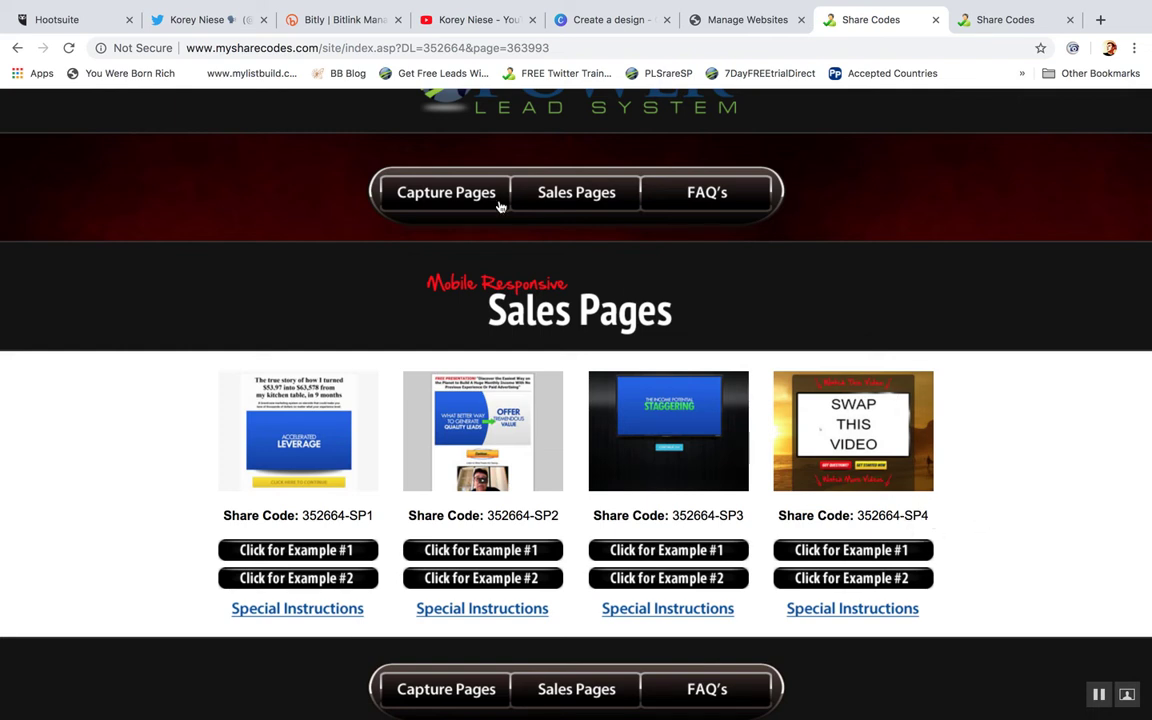
click(444, 193)
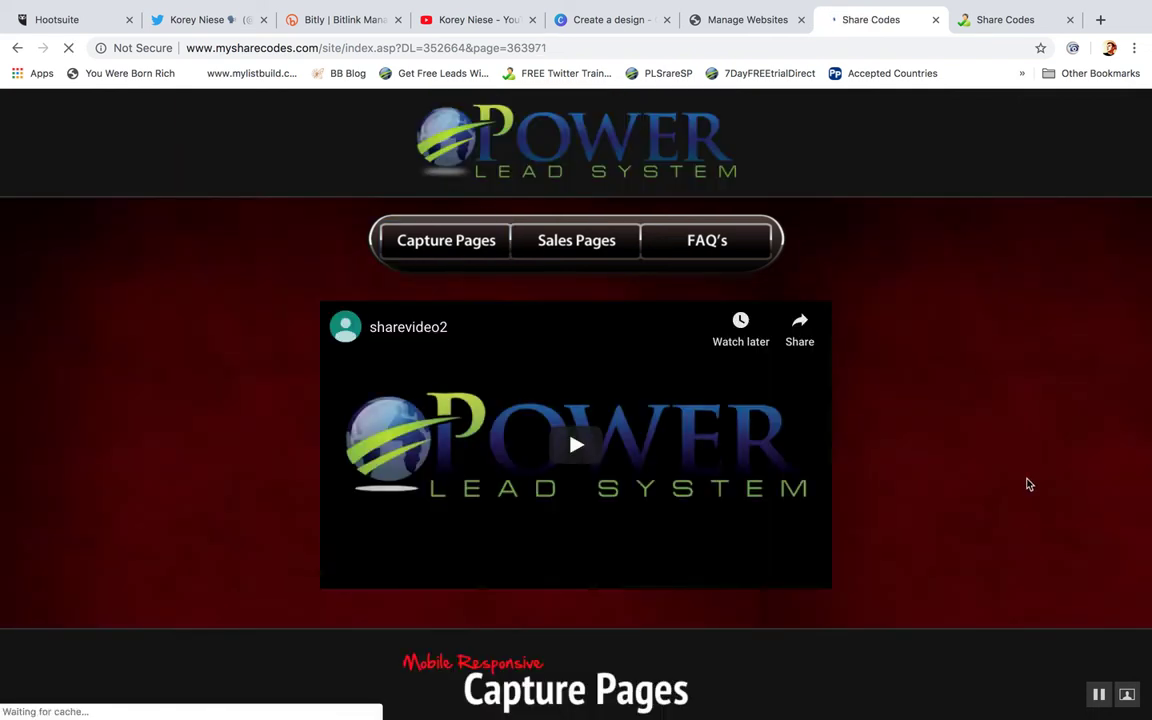
scroll(1028, 484, down, 5)
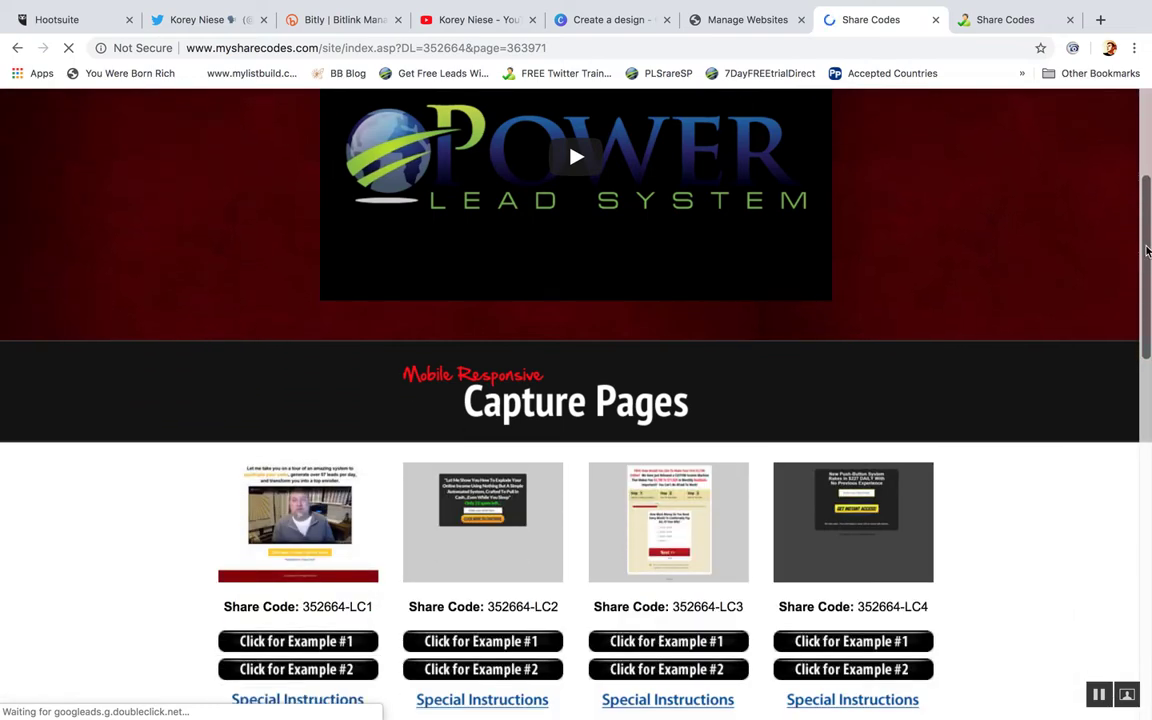
scroll(1130, 308, down, 1)
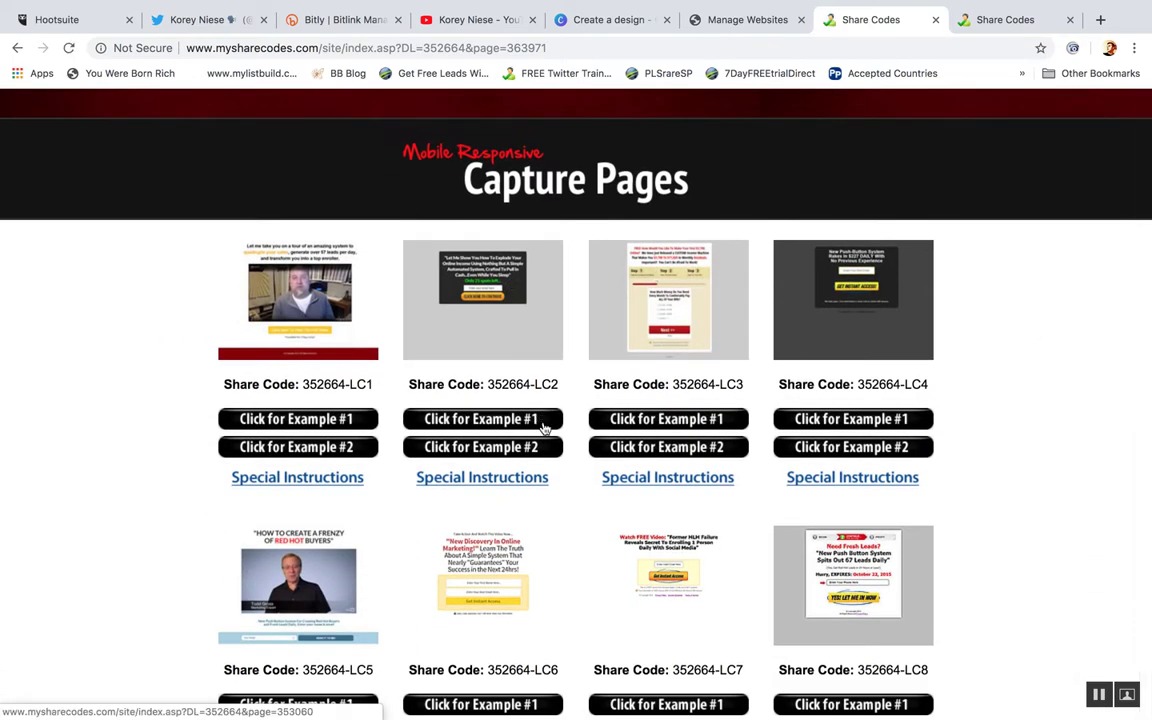
Step: Open and compare Example #1 and Example #2 of the LC2 capture page template
click(544, 425)
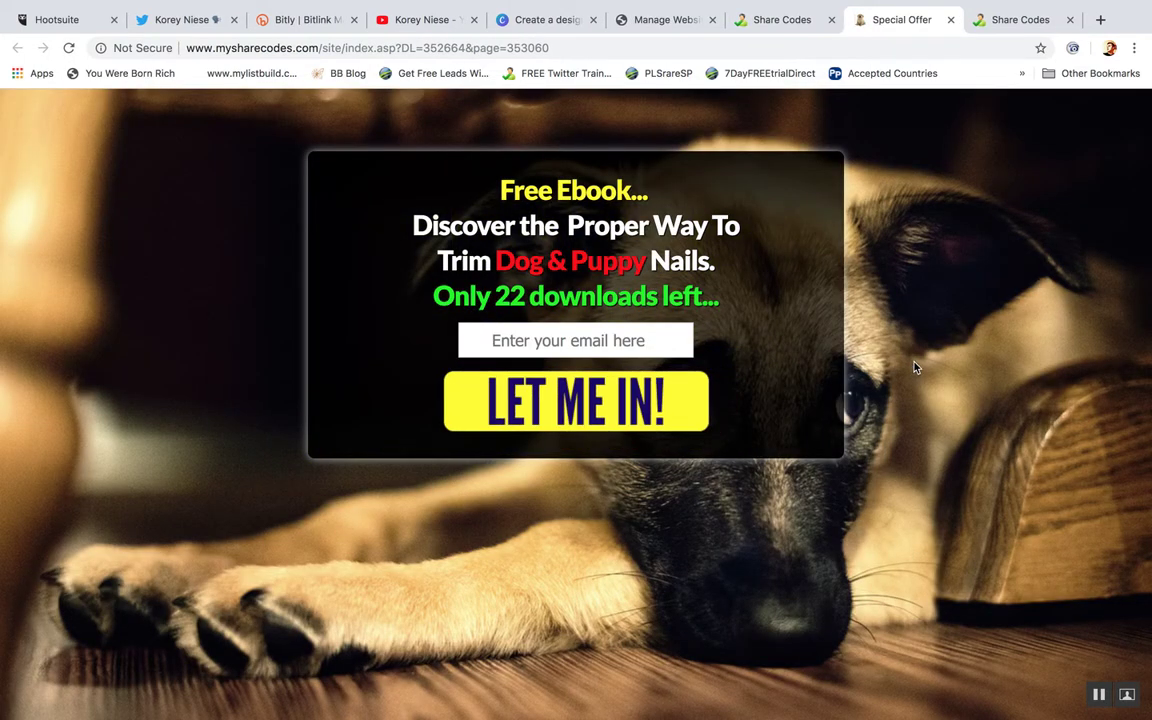
click(773, 22)
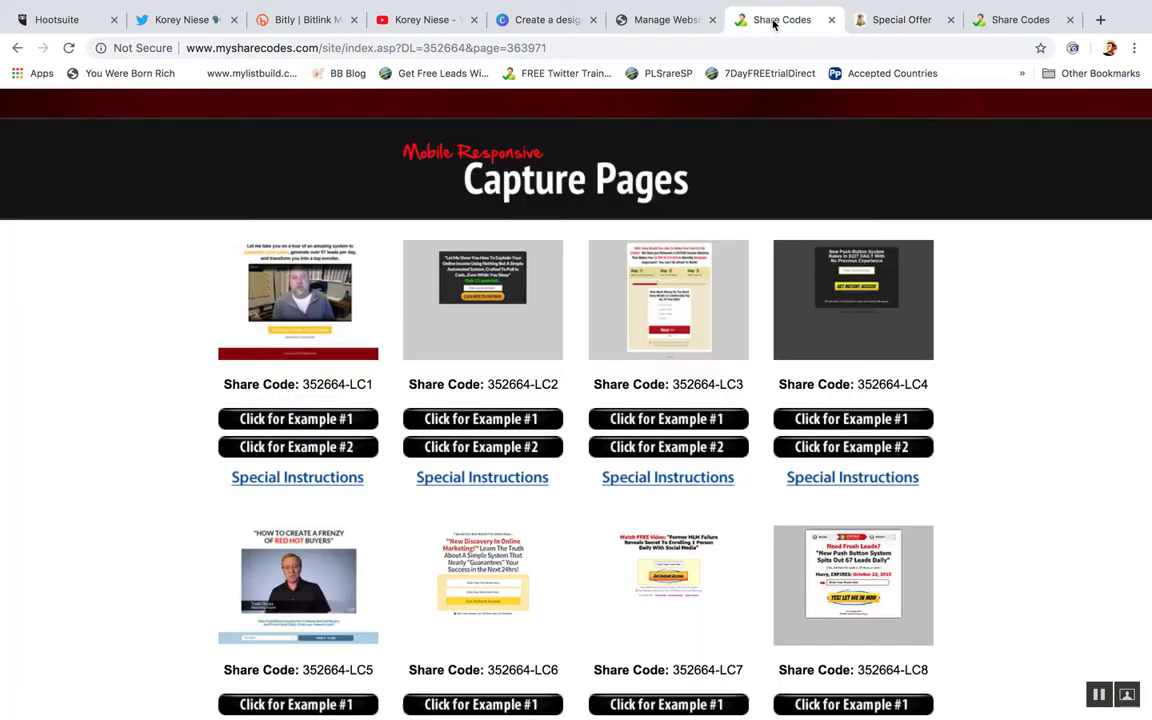
click(535, 449)
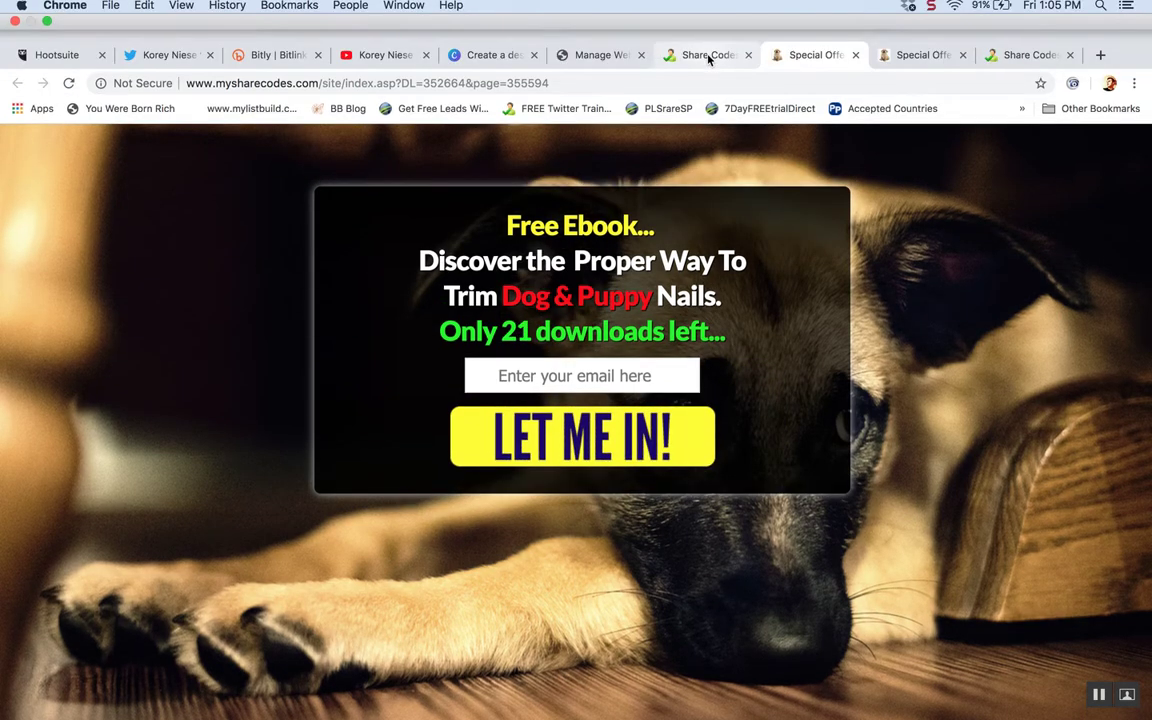
click(636, 48)
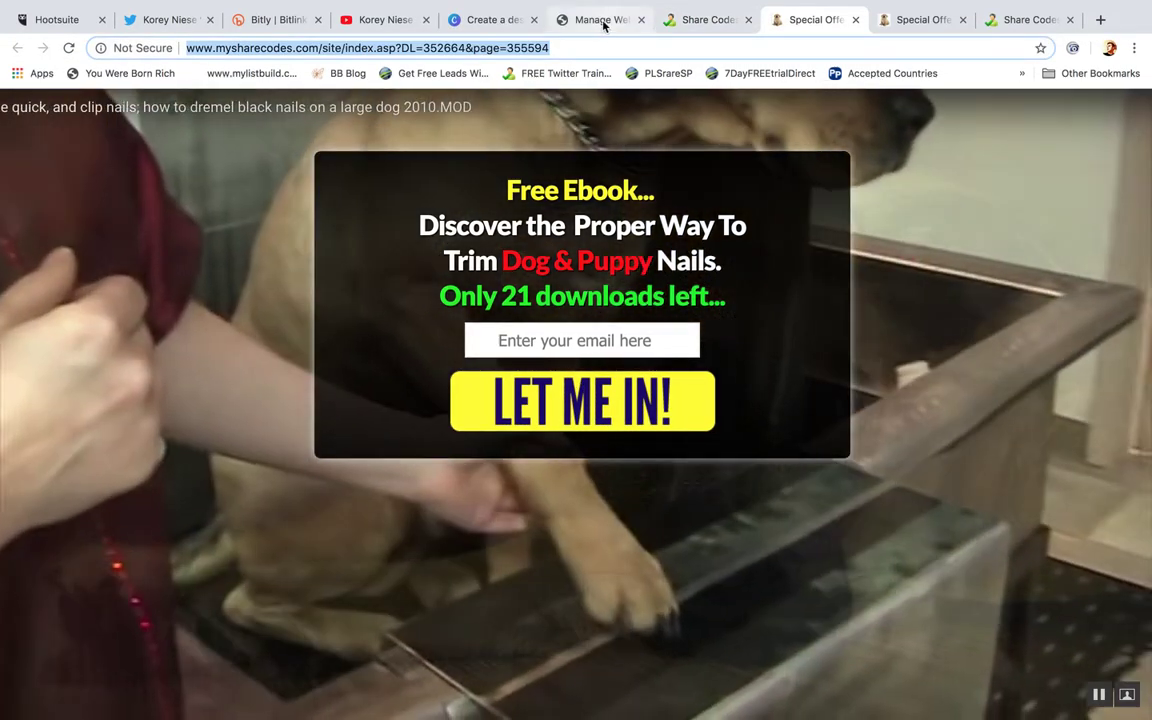
click(600, 19)
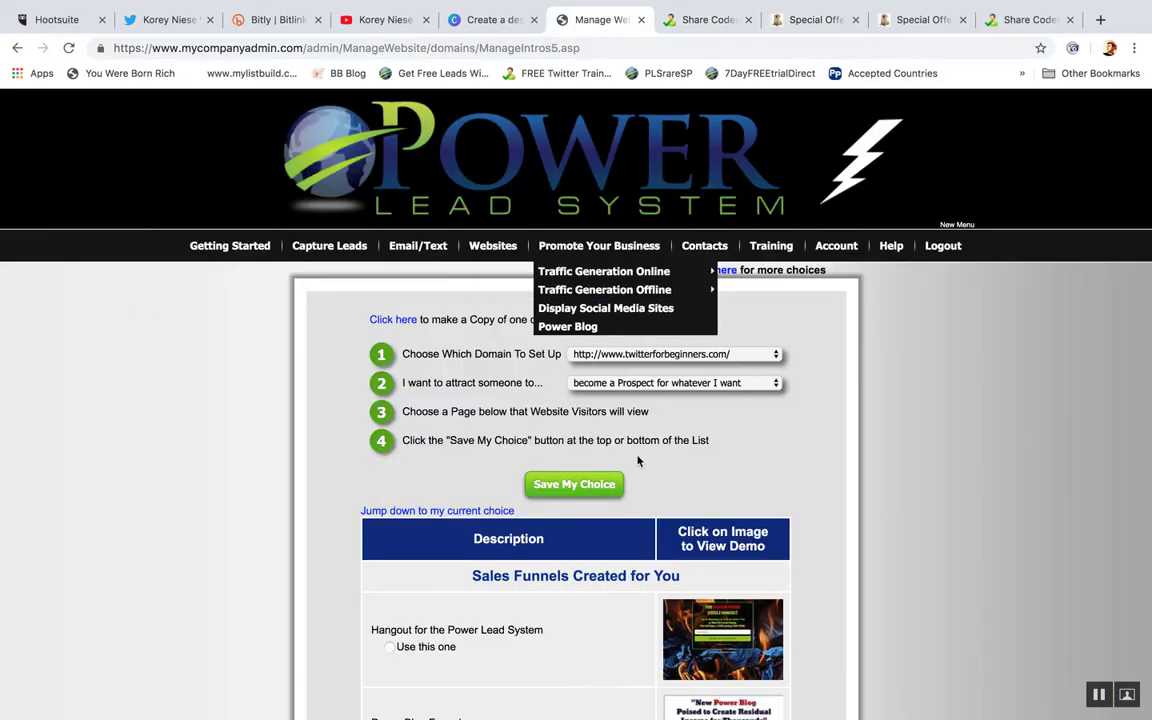
click(680, 20)
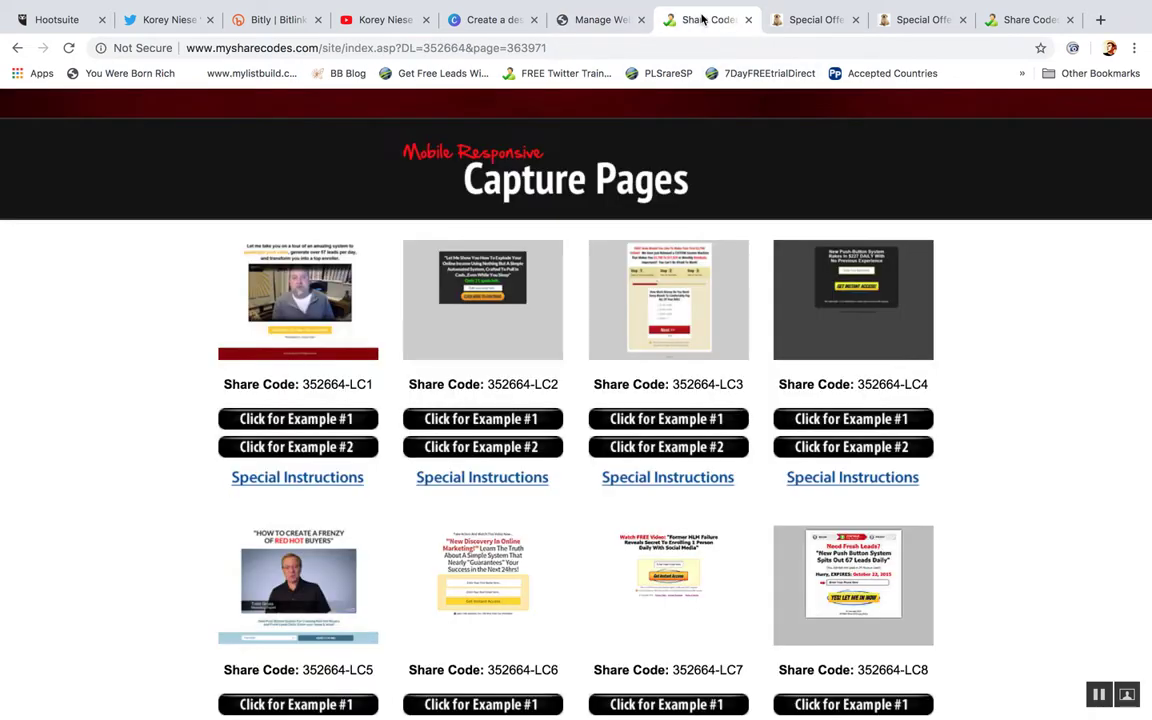
click(498, 420)
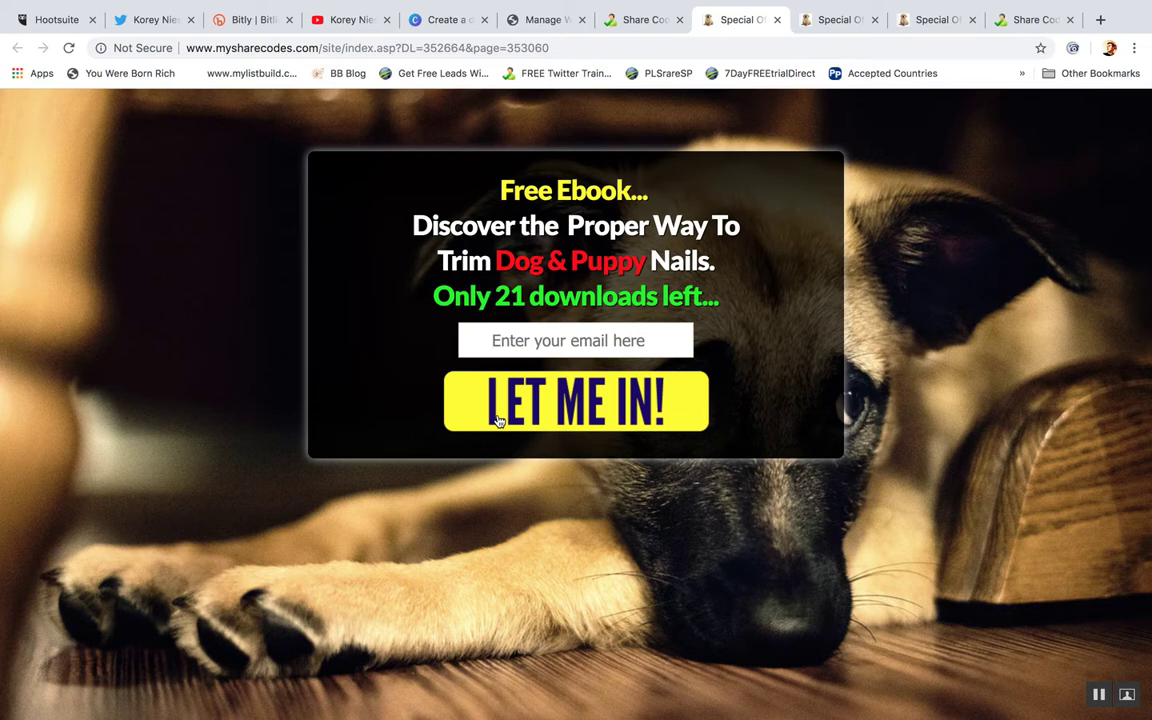
click(835, 20)
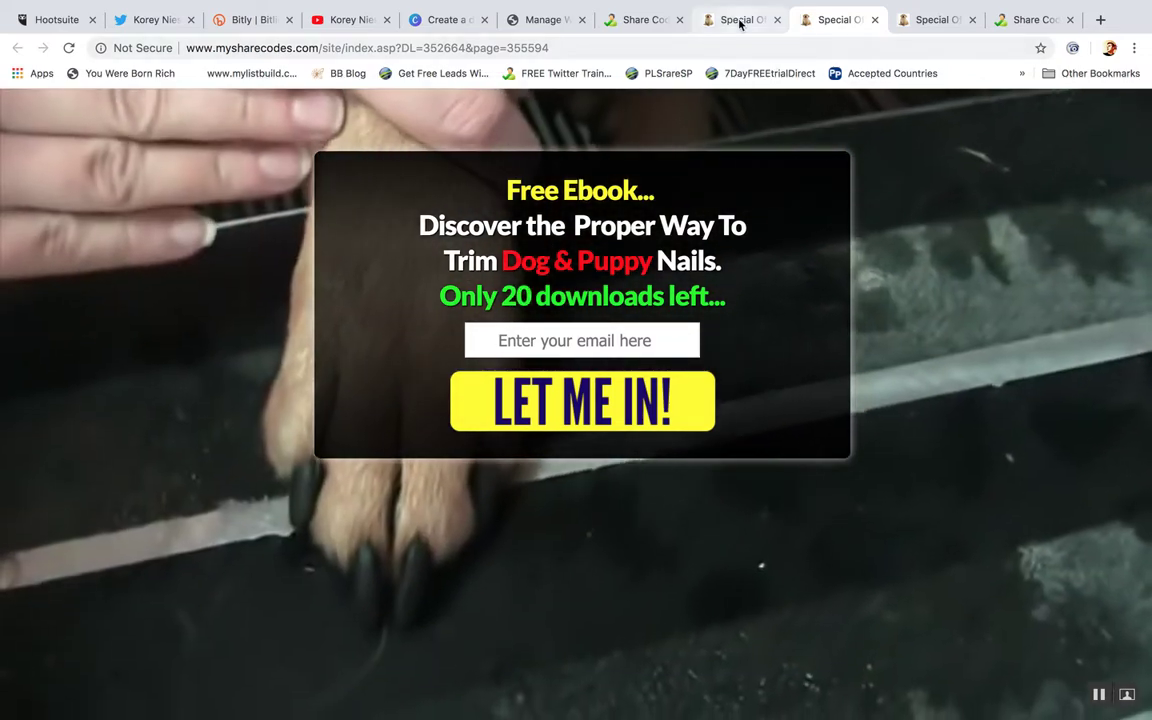
click(740, 20)
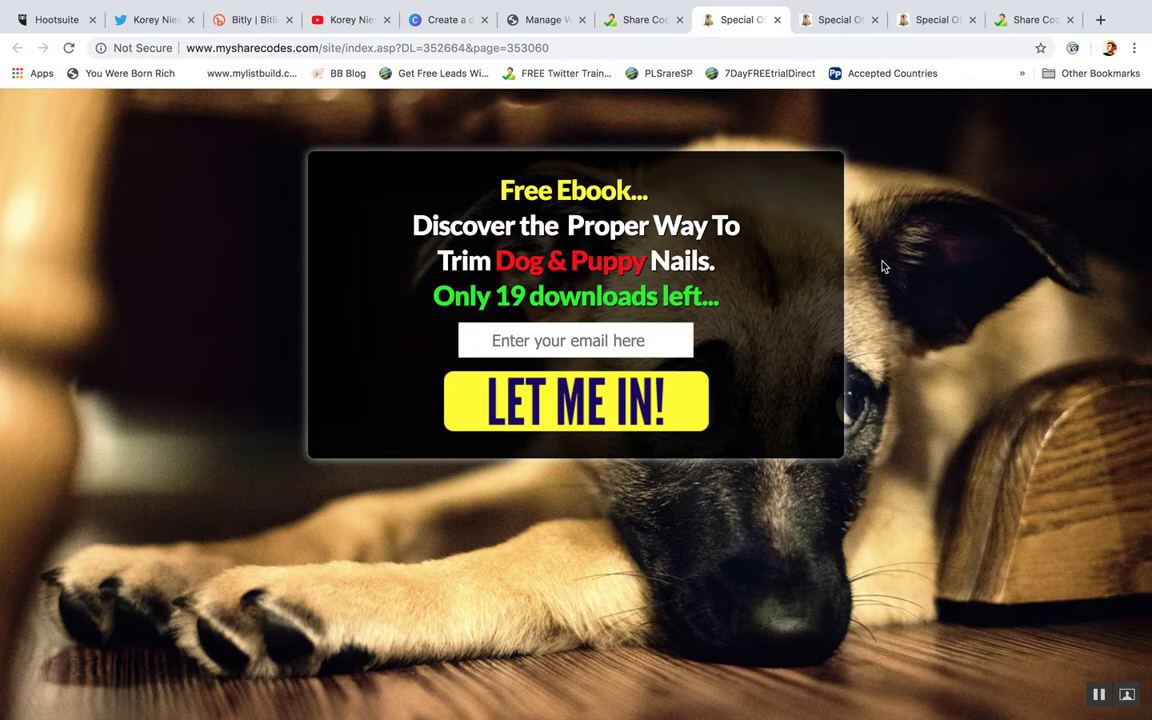
Step: Close all the open Special Offer example pages
click(778, 24)
click(778, 24)
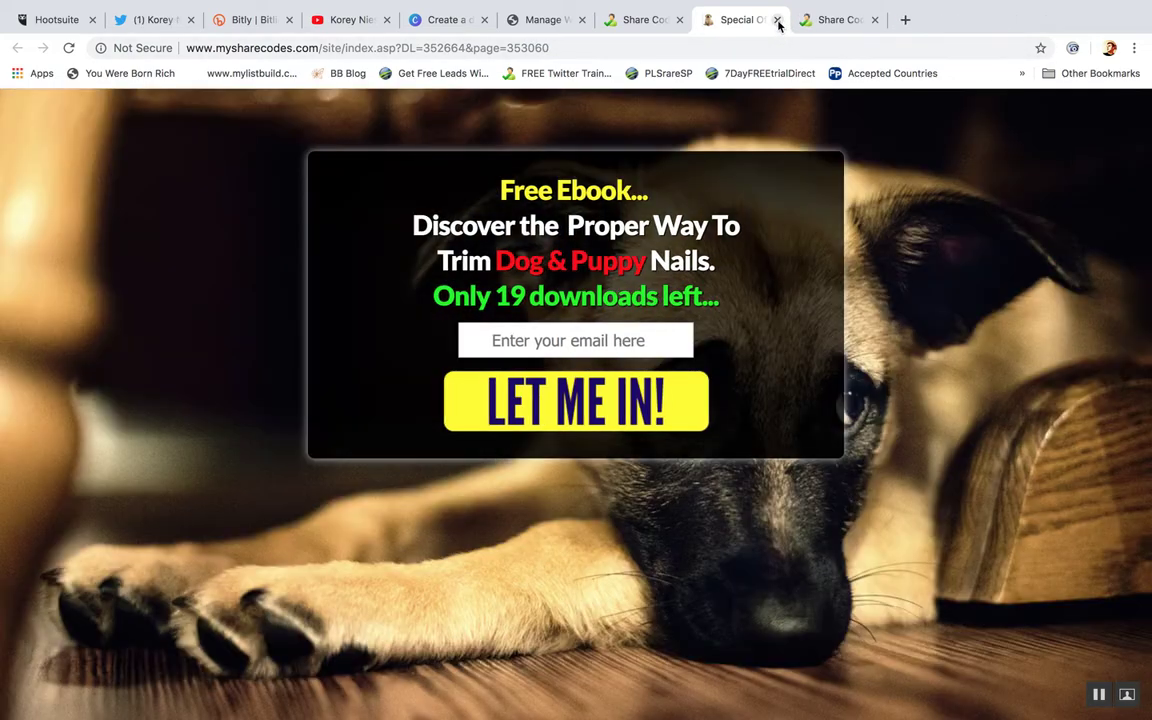
click(778, 24)
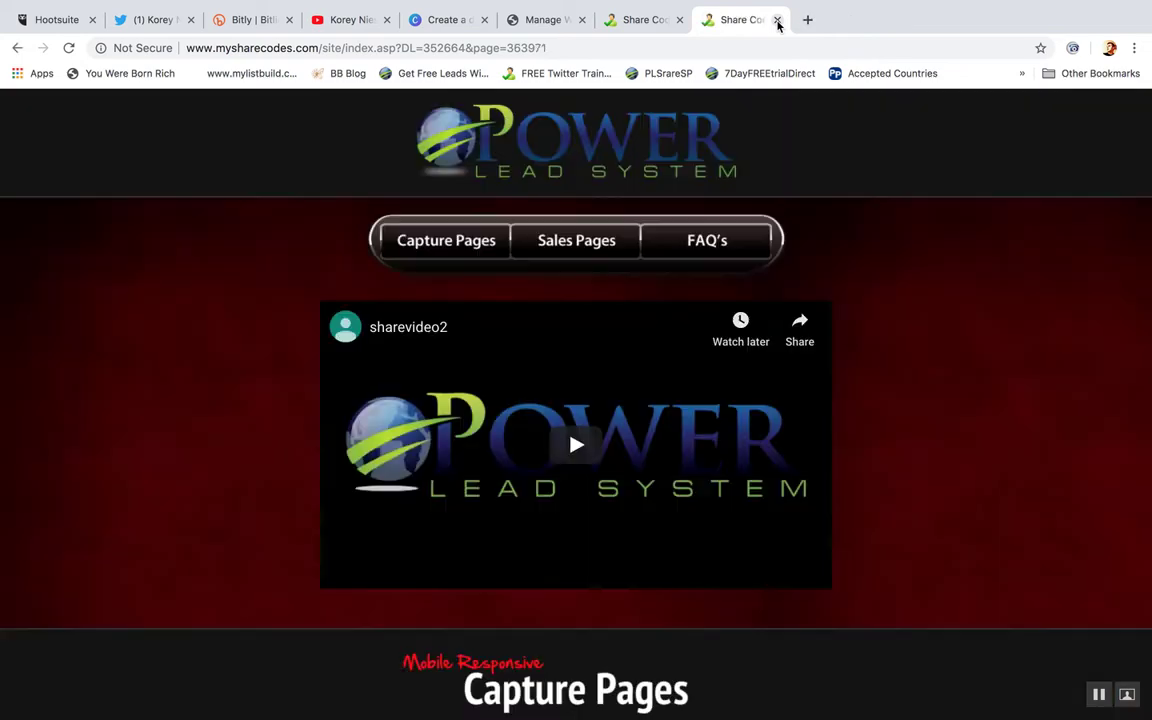
Step: Open the bookmarked FREE Twitter Training capture page in a new tab and examine its email entry field
click(805, 20)
click(552, 76)
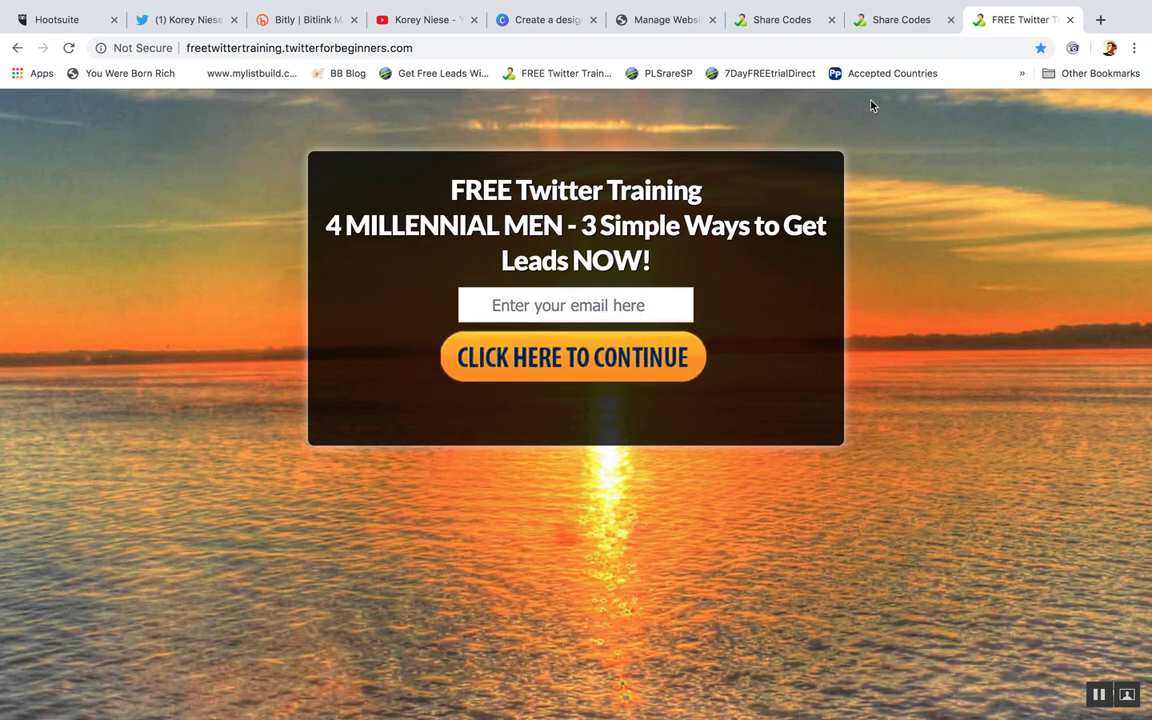
click(597, 300)
click(928, 267)
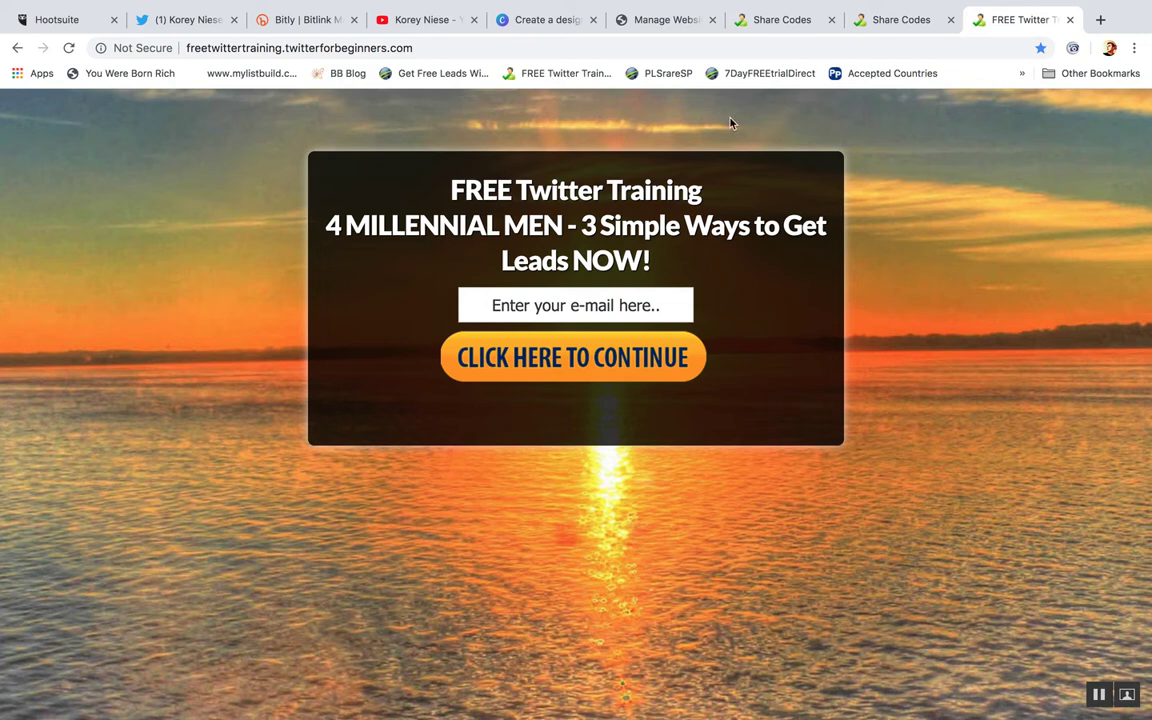
Step: Return to the Manage Websites page and open the Copy WebPages section
click(654, 22)
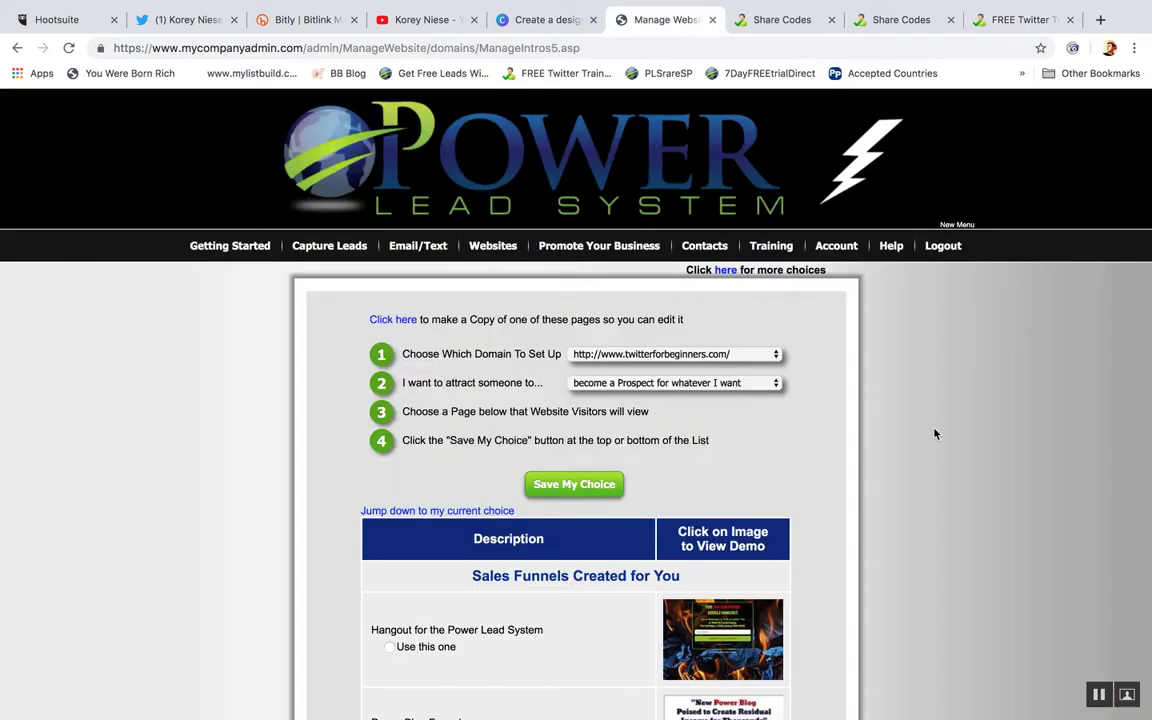
scroll(933, 432, down, 3)
mouse_move(493, 117)
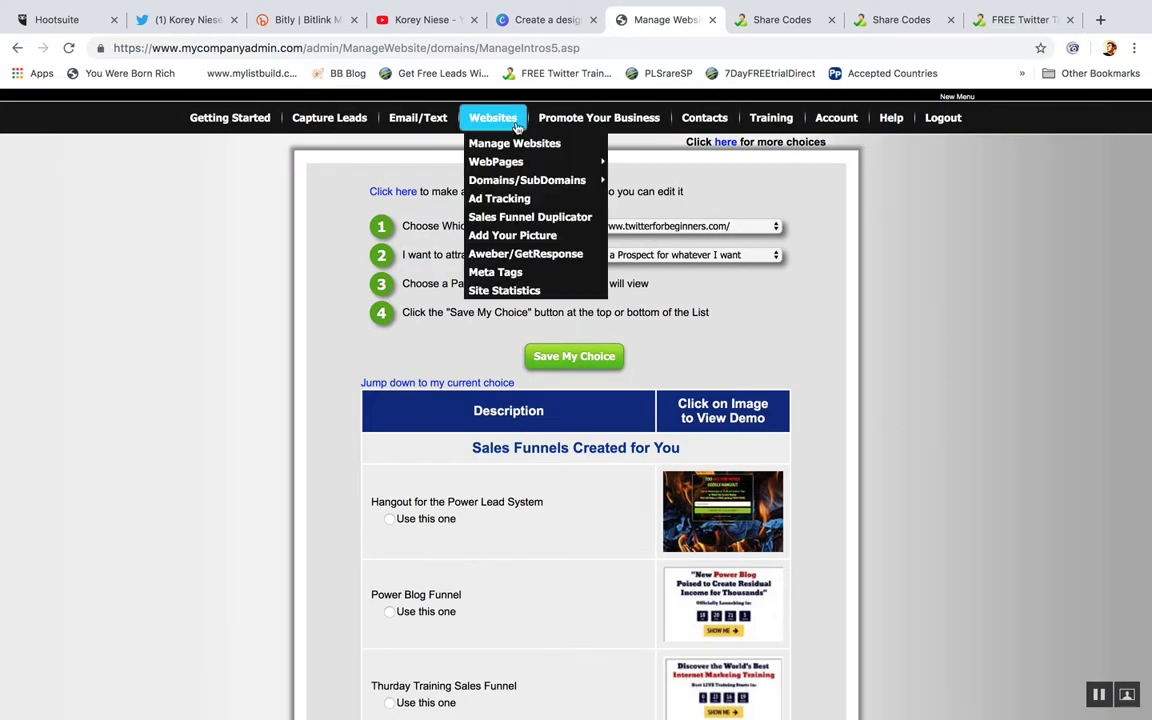
mouse_move(560, 162)
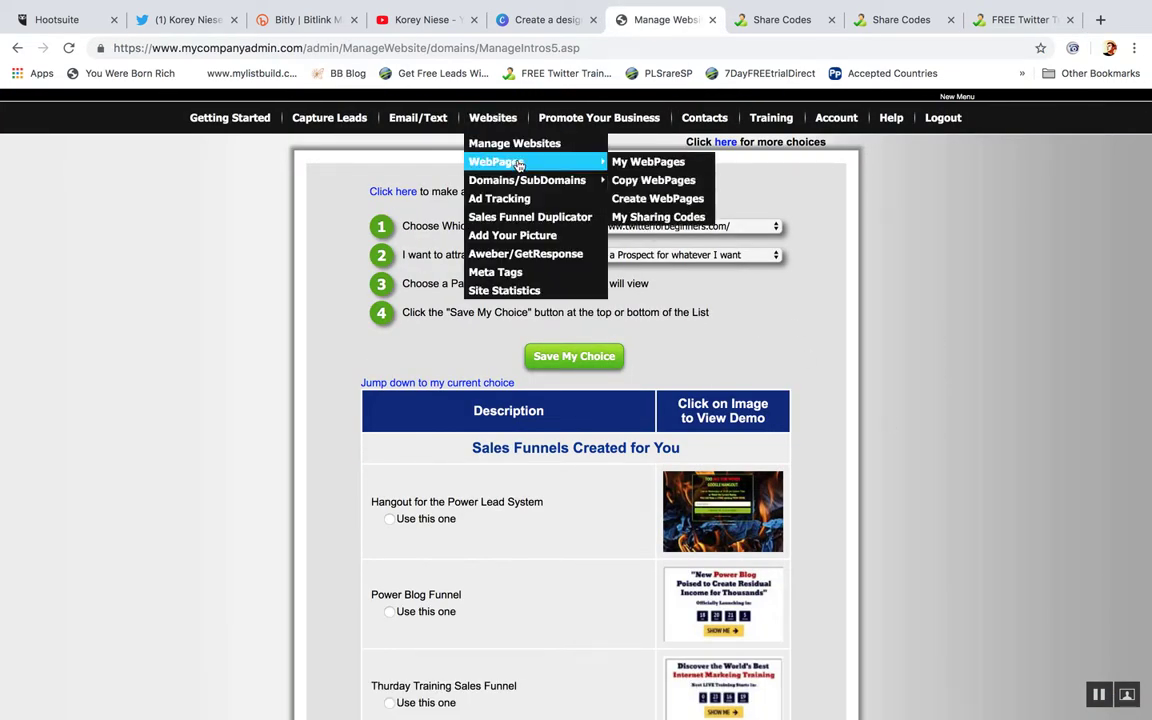
click(632, 181)
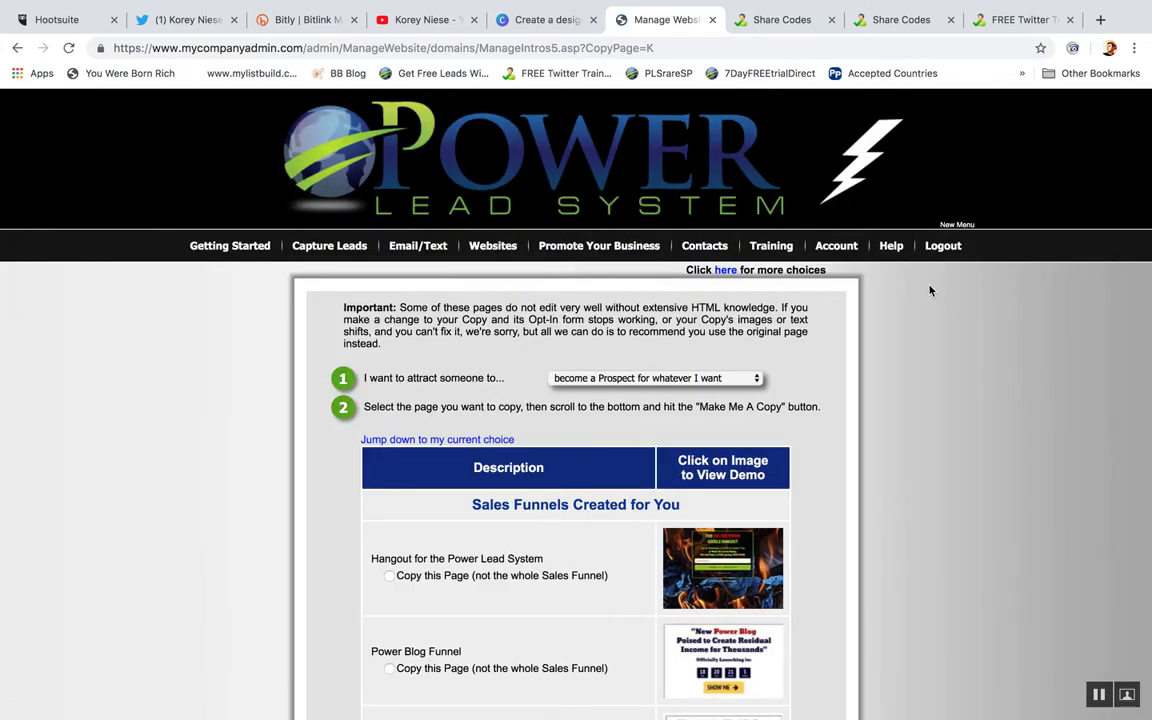
Step: Select the shared page "LC2b (name & email) (by Share Codes)" as the page to copy
scroll(930, 291, down, 2)
scroll(1149, 183, down, 7)
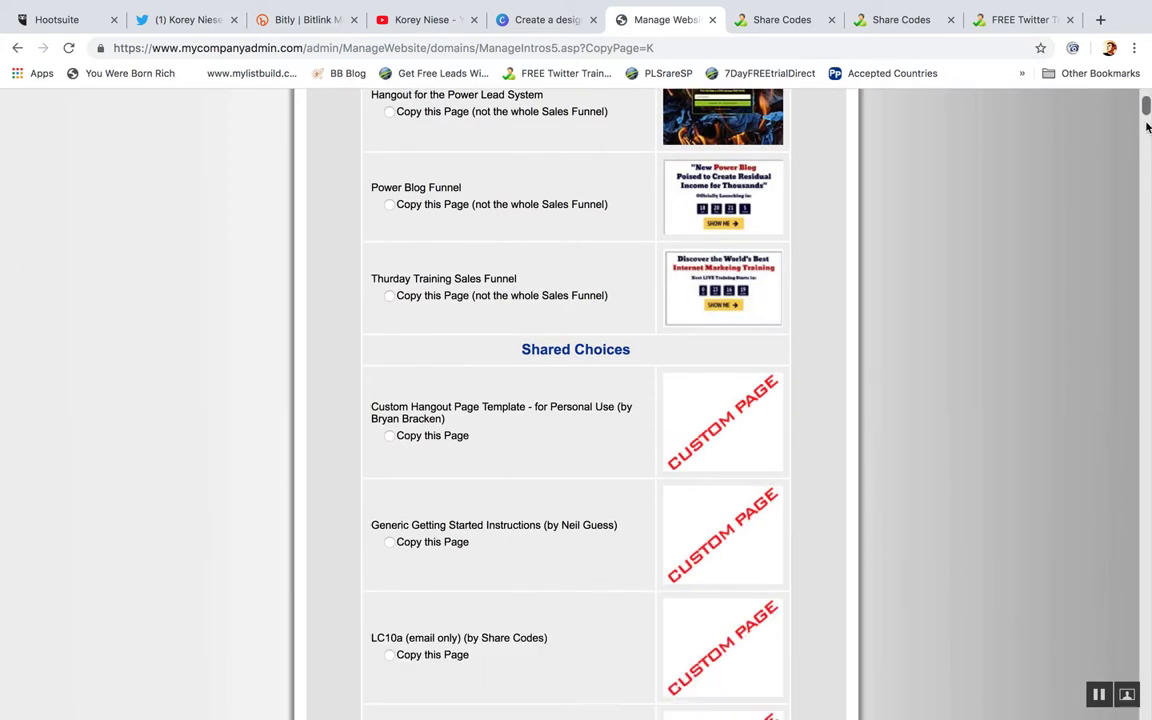
scroll(1148, 118, down, 2)
drag(1148, 118, 1148, 142)
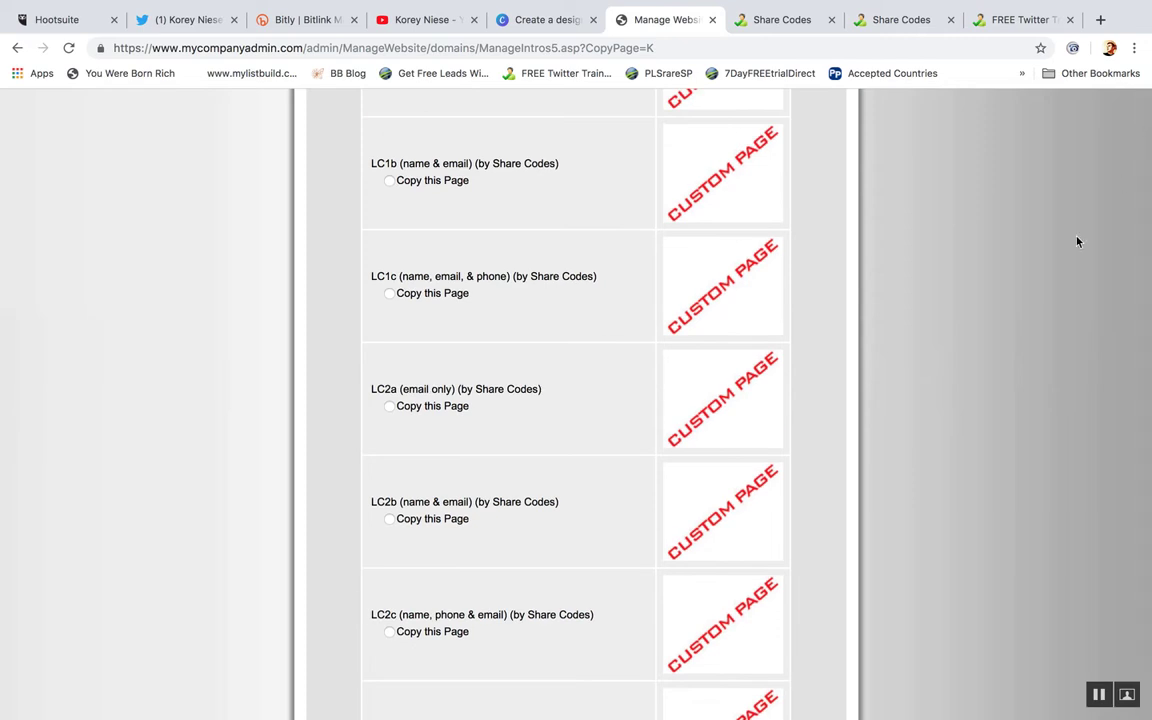
scroll(1046, 283, down, 3)
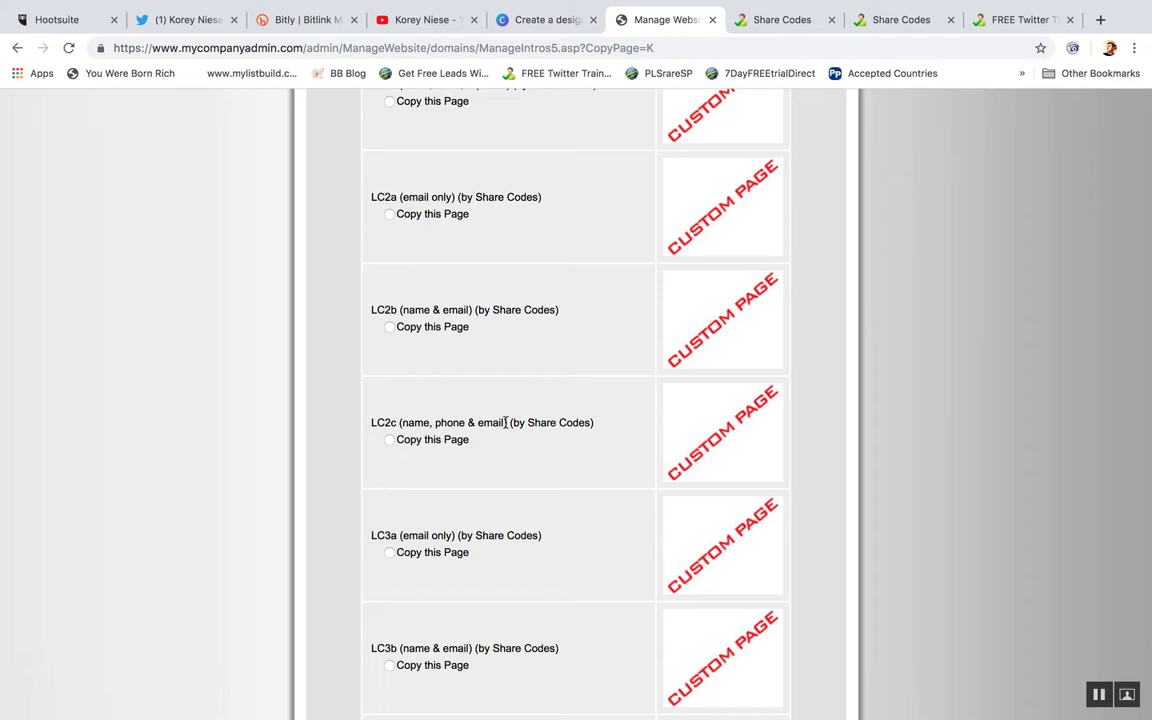
click(389, 327)
scroll(1116, 309, down, 5)
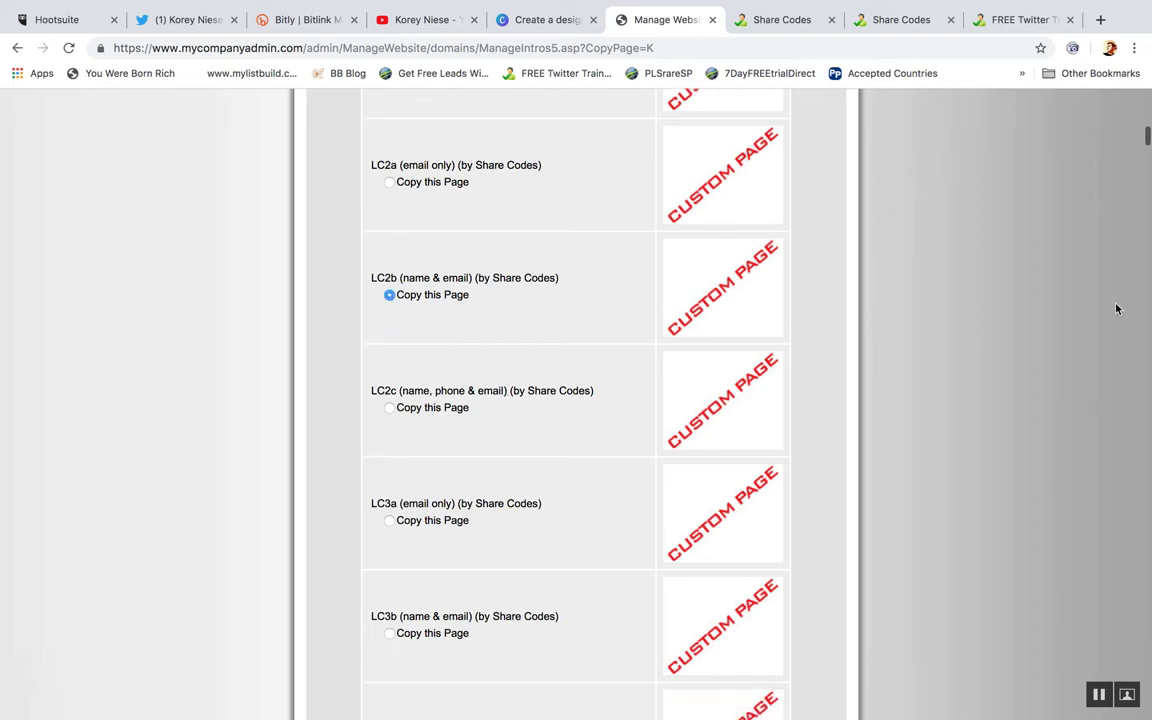
Step: Create the copy of the selected page and set its admin-area title to "Lead Capture 2"
drag(1147, 145, 1149, 717)
click(576, 603)
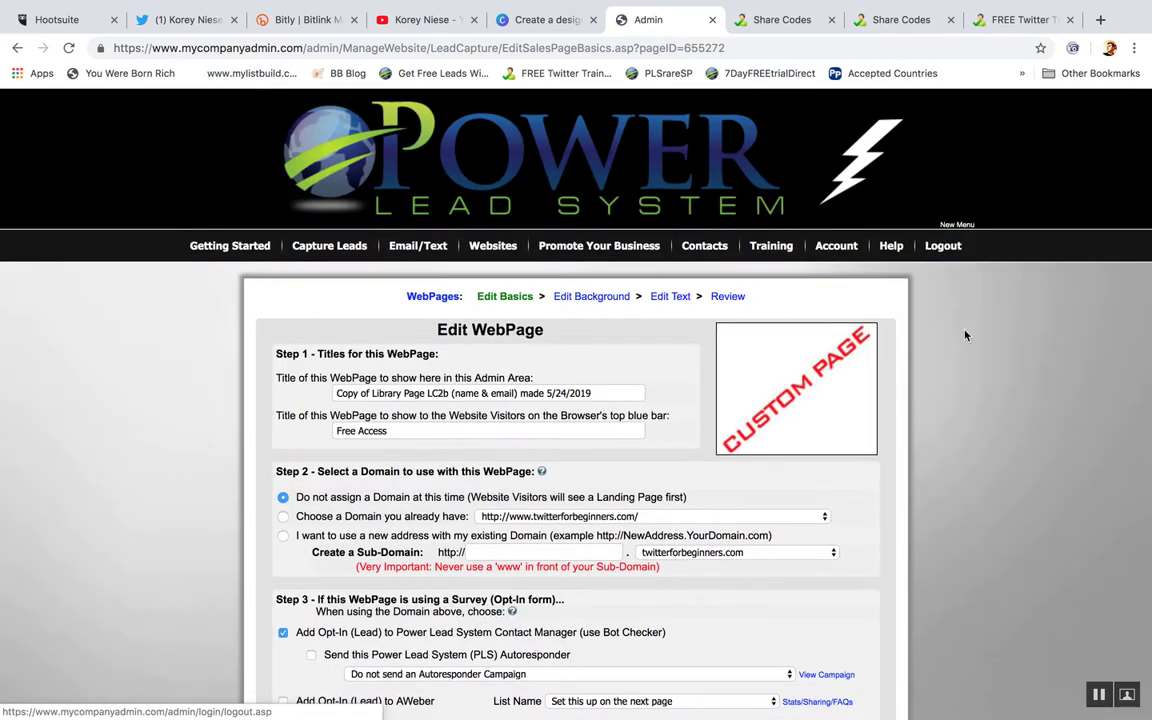
scroll(990, 399, down, 3)
triple_click(453, 265)
key(BackSpace)
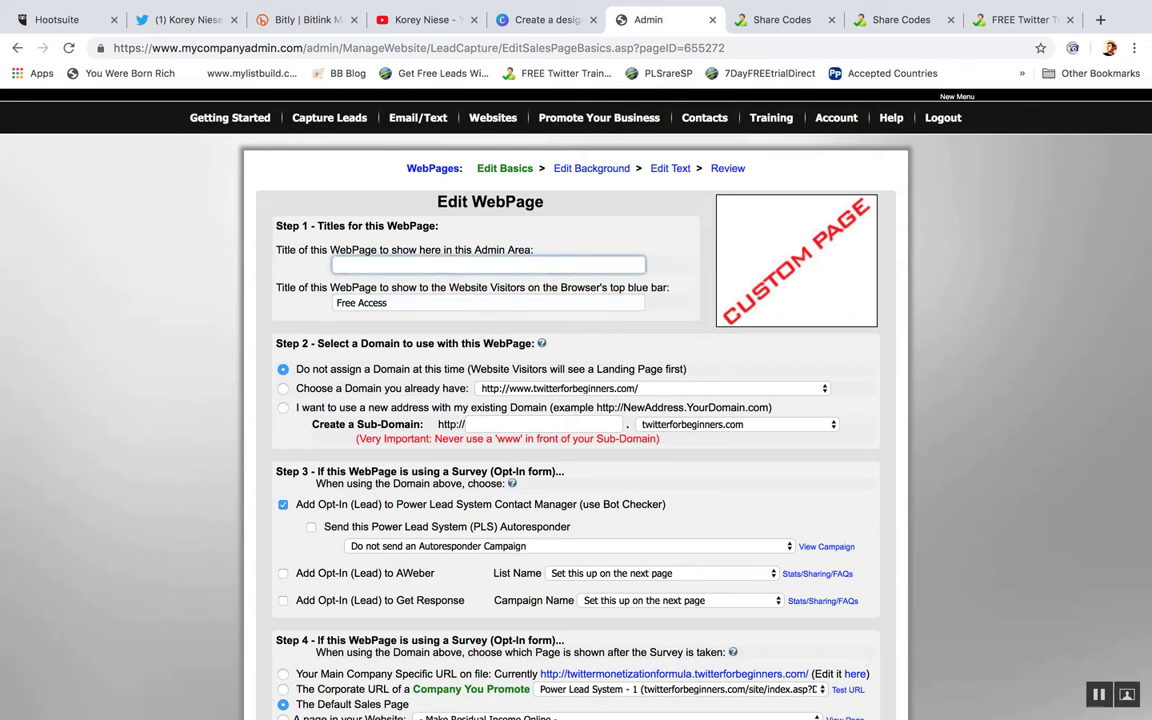
text(Lead)
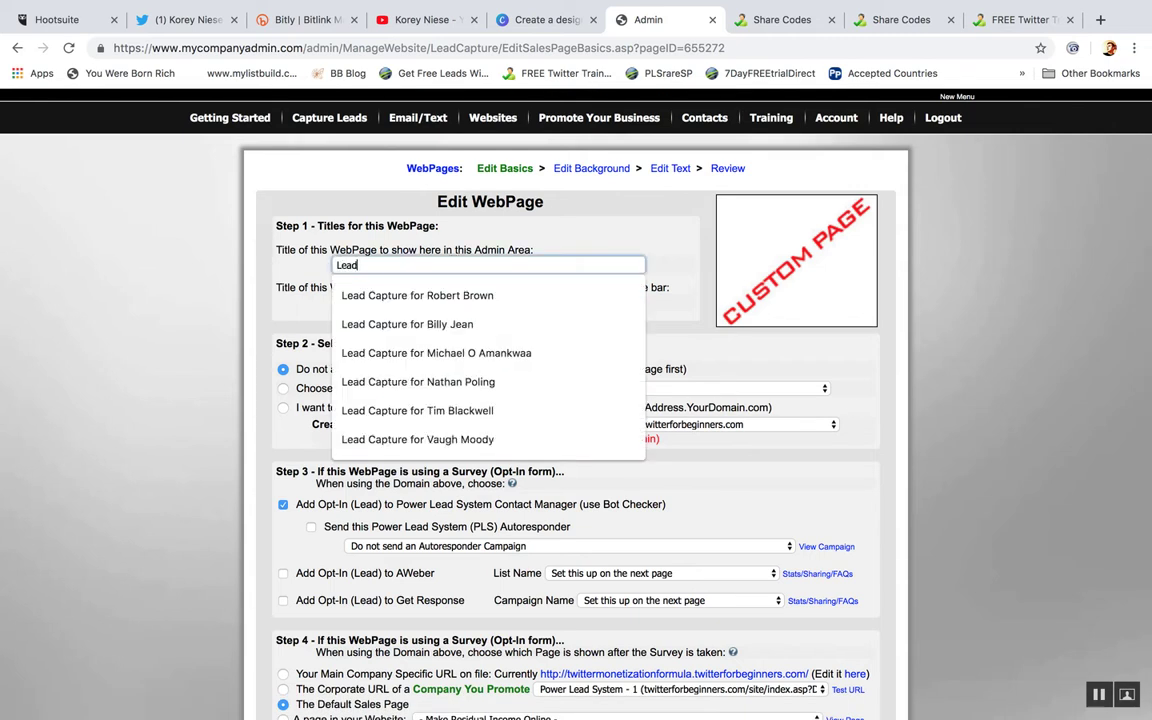
text( Capu)
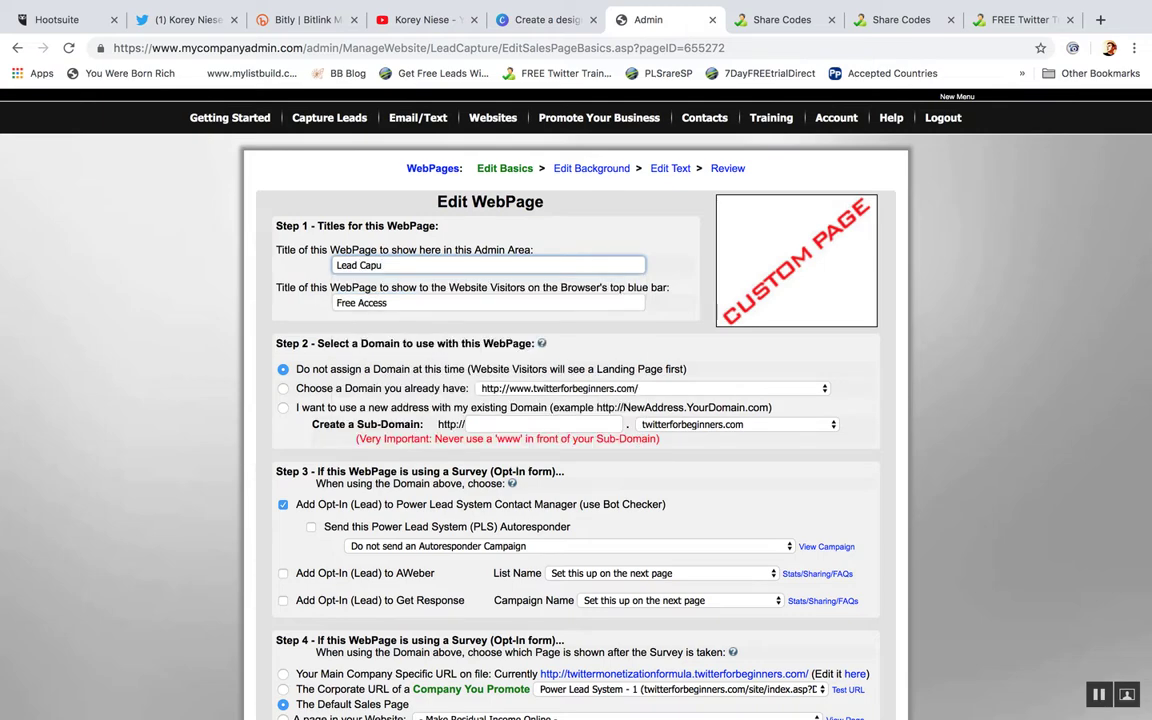
key(BackSpace)
text(ture 2)
click(983, 567)
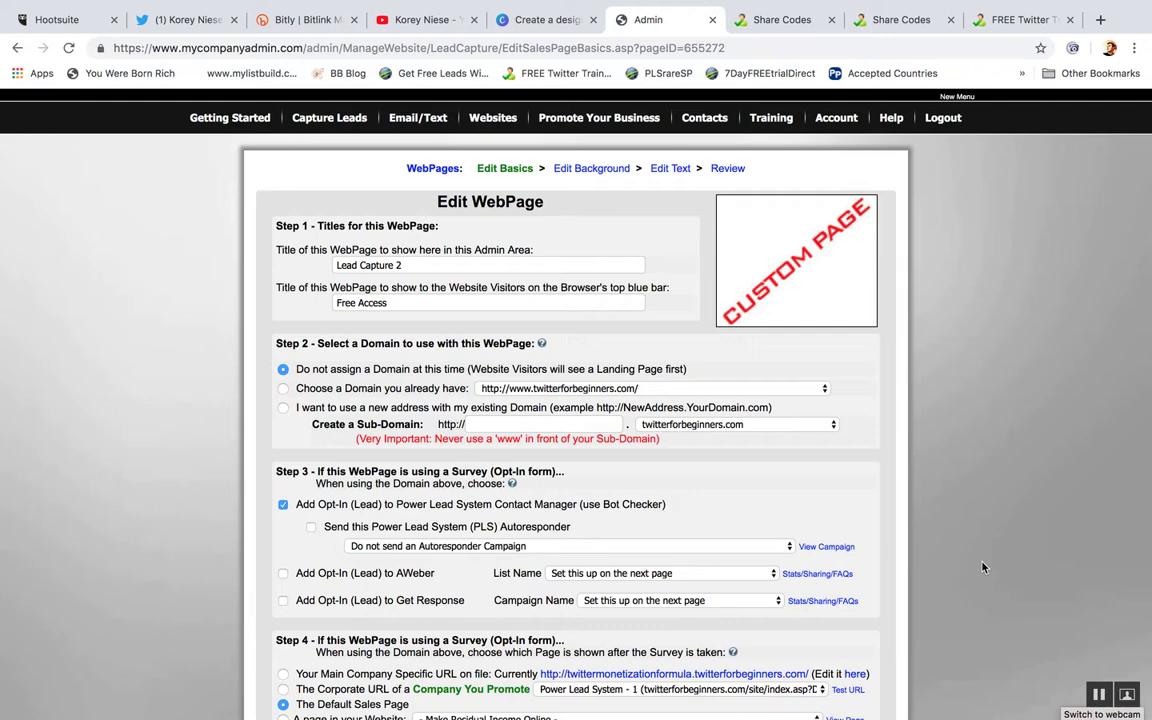
Step: Assign the page a new sub-domain address, LeadCapture2Template, on the existing domain twitterforbeginners.com
scroll(983, 567, down, 3)
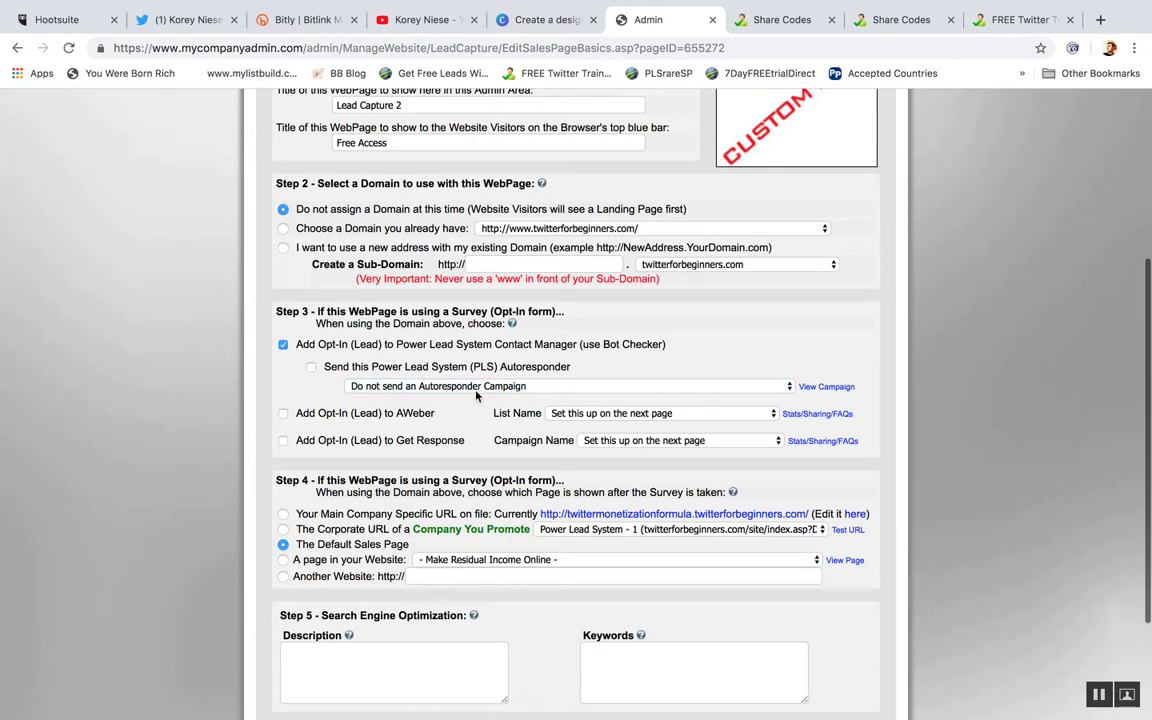
click(515, 247)
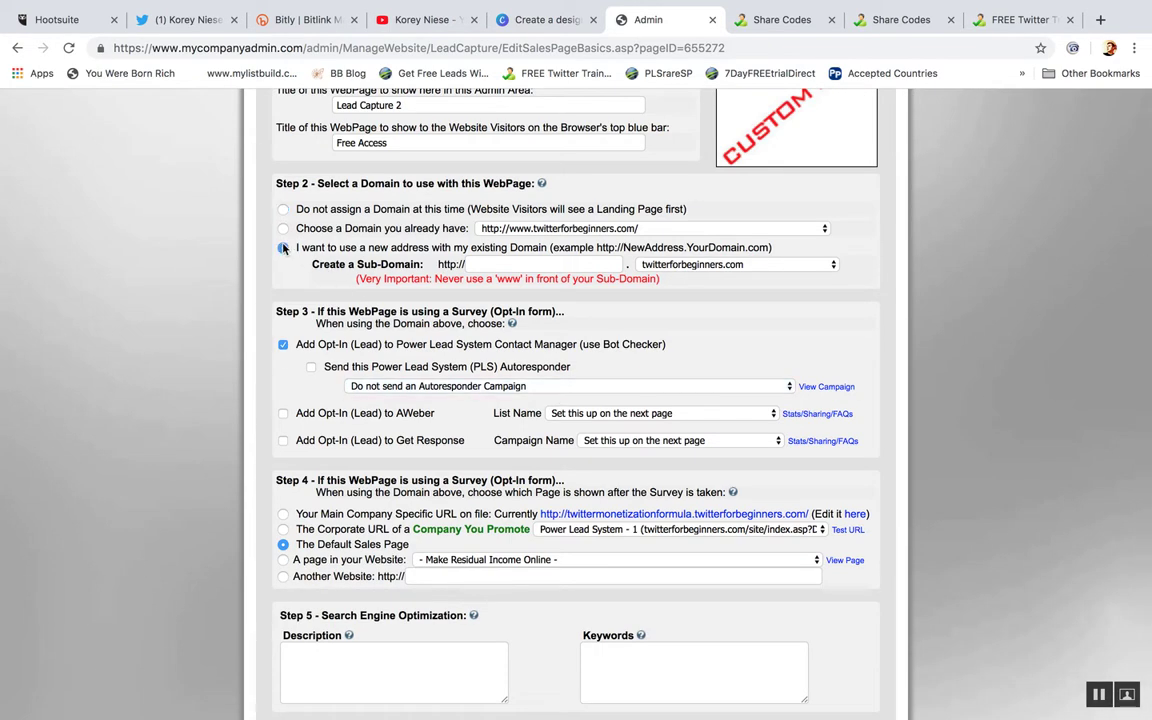
click(511, 268)
text(LeadCapture2example)
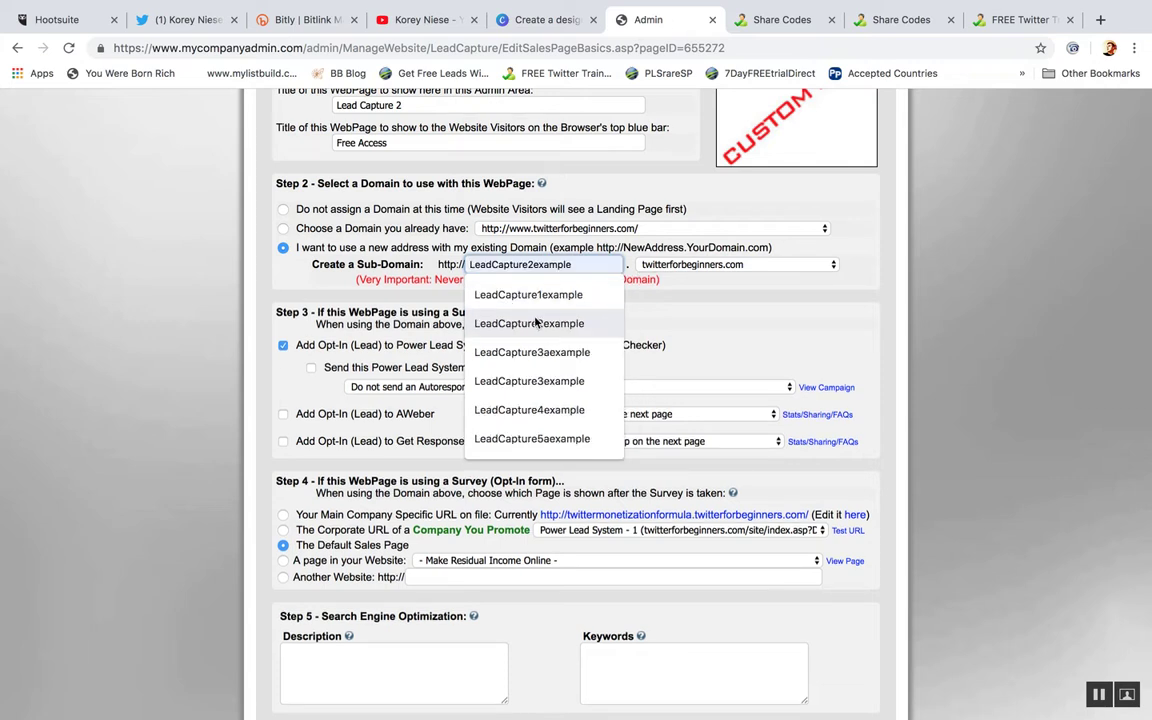
click(535, 322)
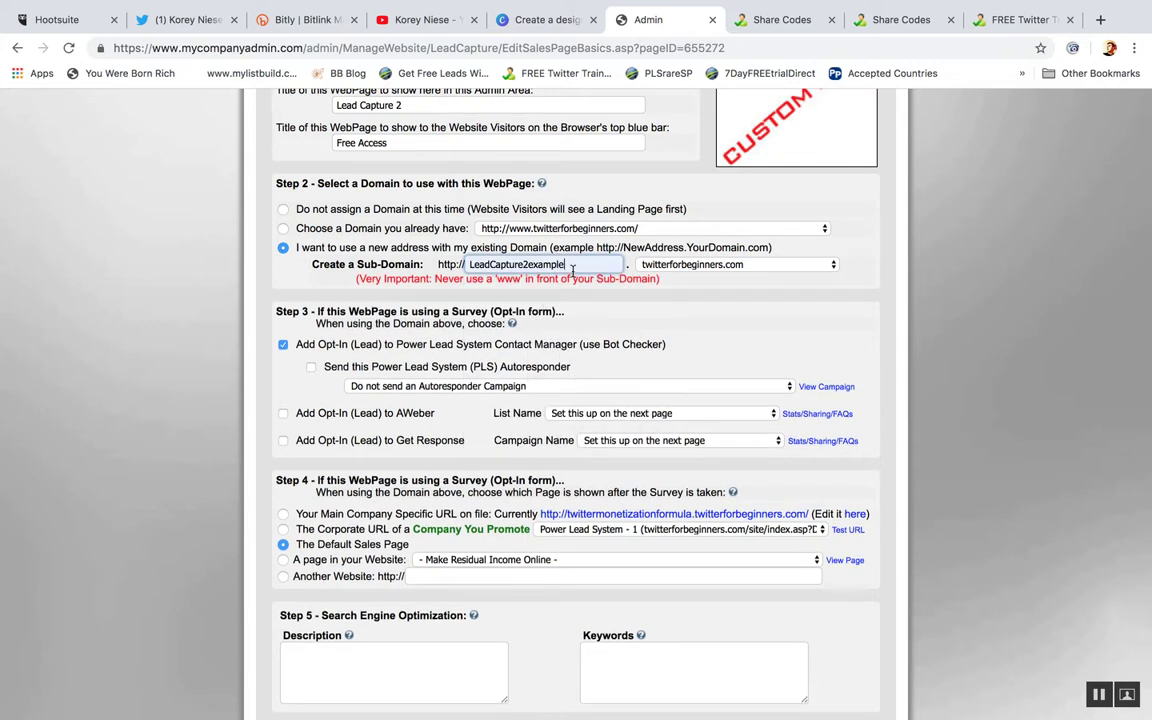
key(BackSpace)
key(BackSpace)
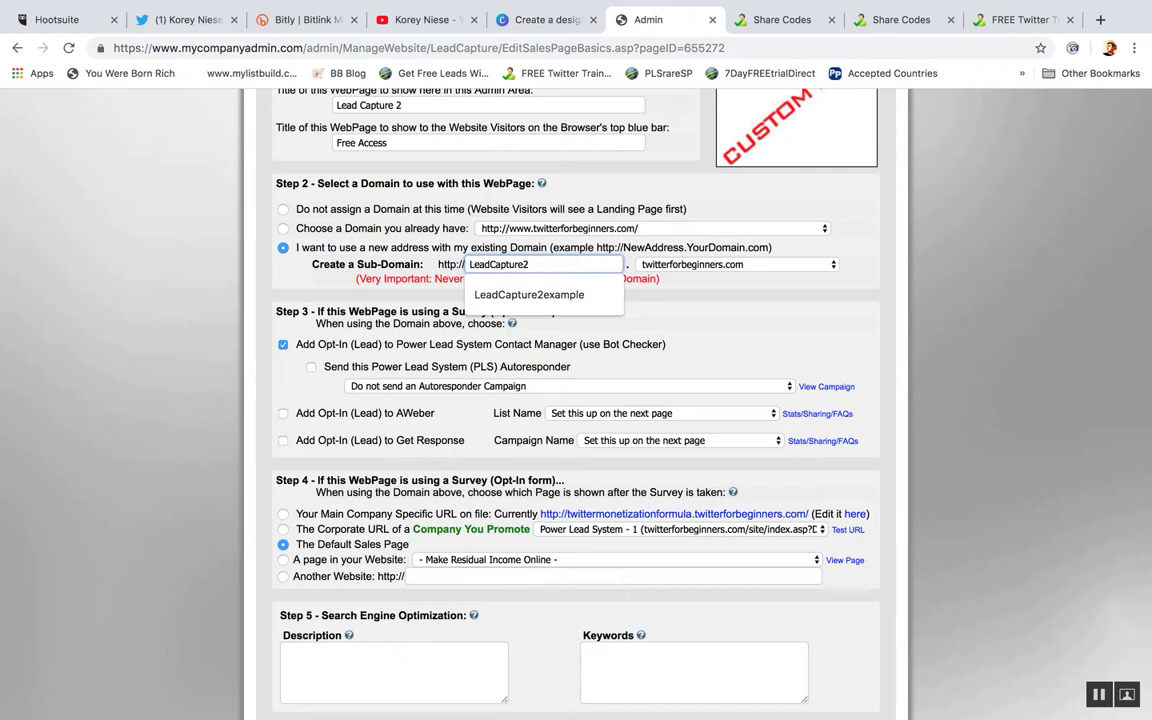
text(Template)
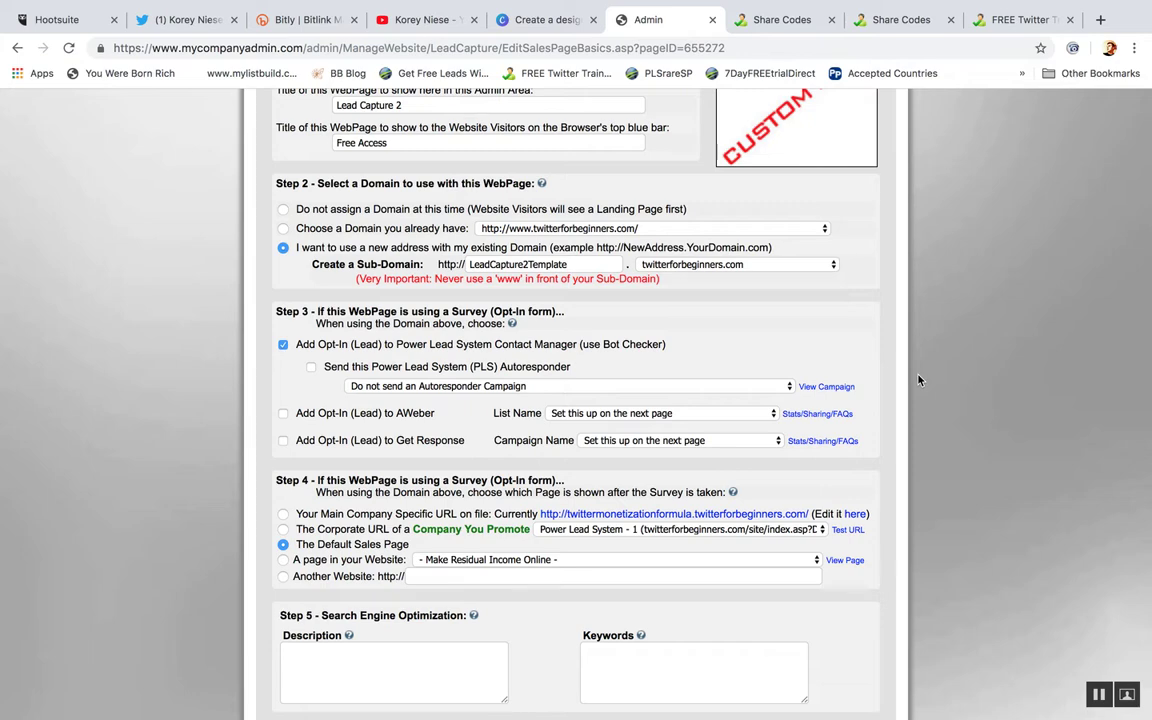
Step: Save the page through to the review stage, leaving the background and body text as they are
scroll(920, 379, down, 3)
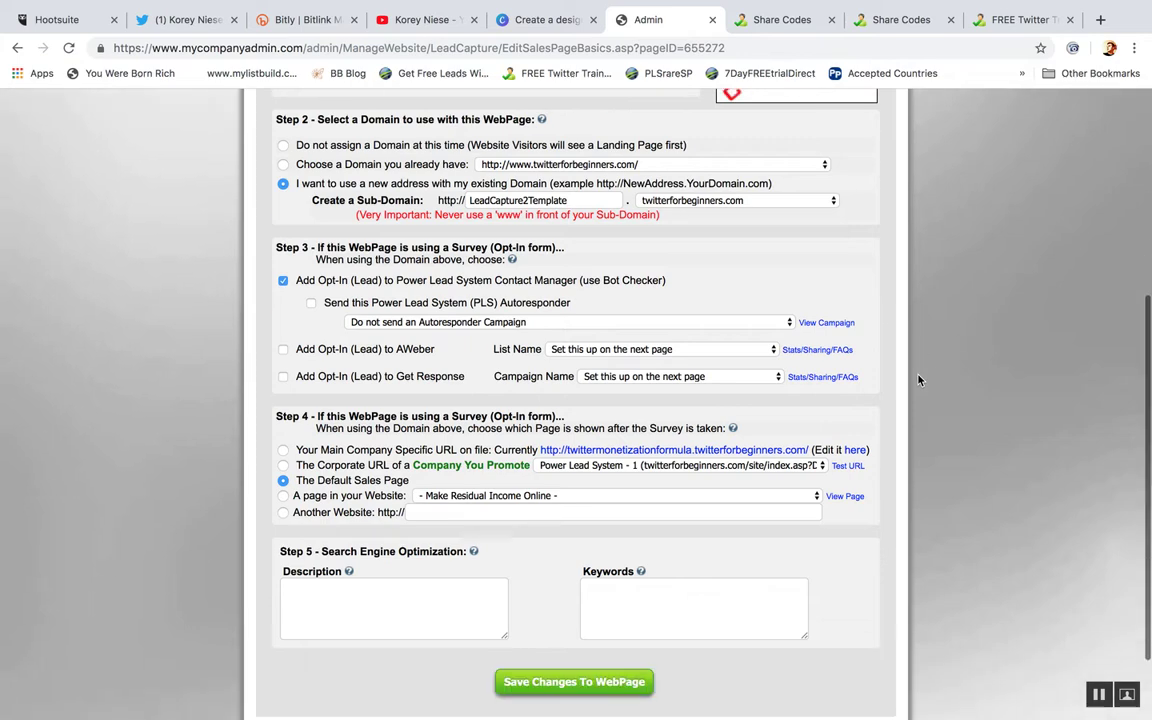
click(578, 584)
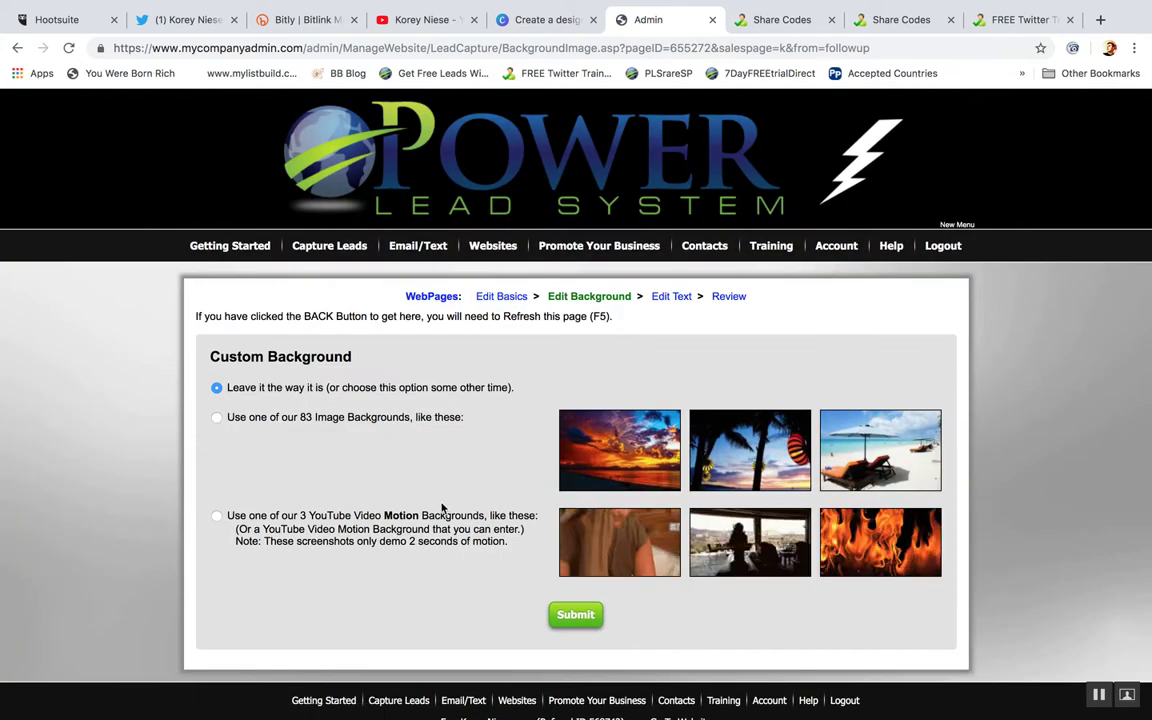
click(577, 617)
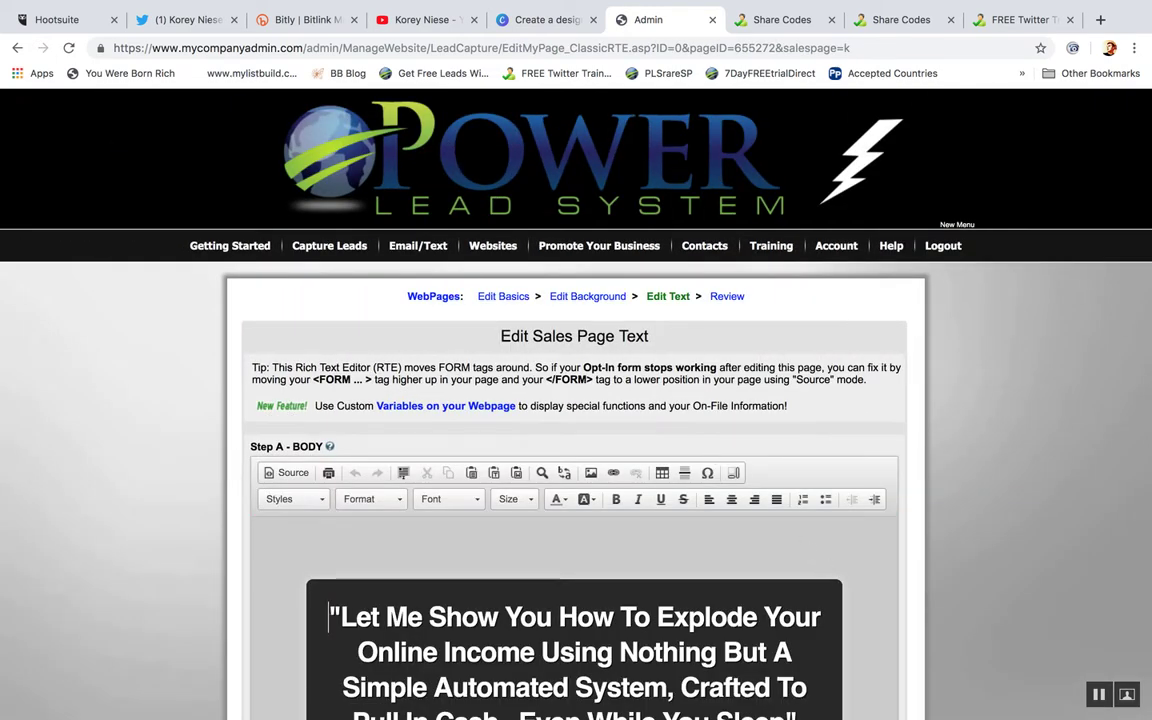
scroll(575, 450, down, 5)
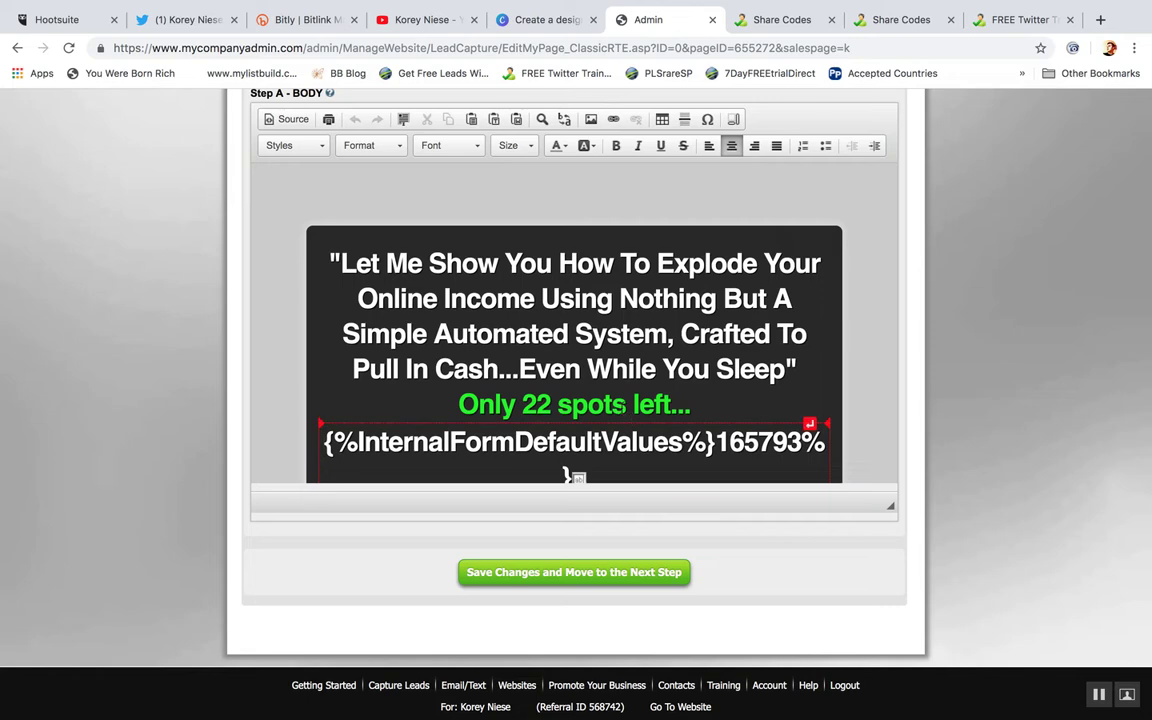
click(598, 573)
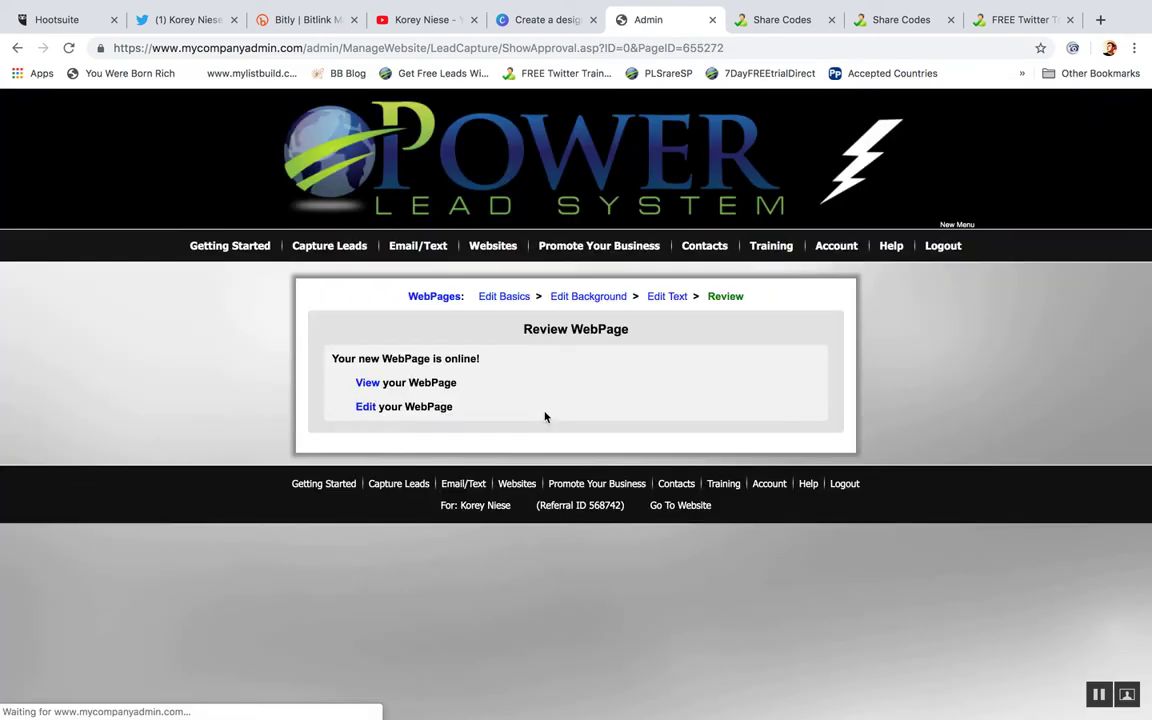
Step: View the new web page online and examine the green spots-left line under the headline
click(365, 383)
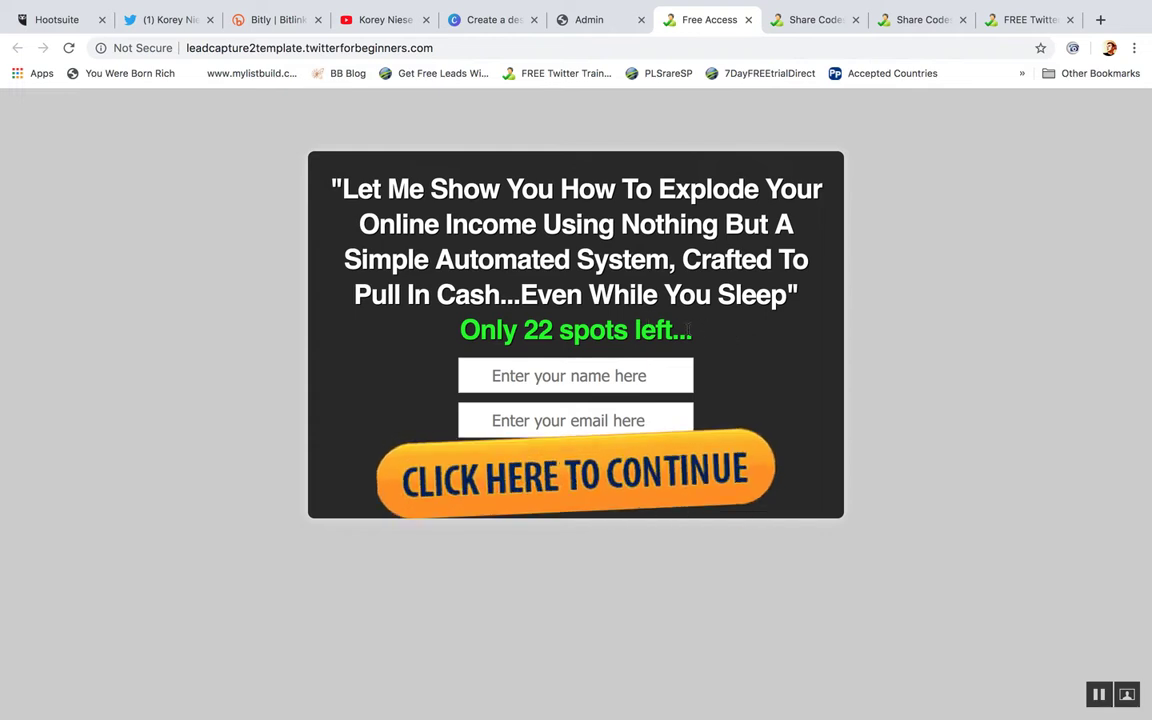
drag(700, 330, 450, 336)
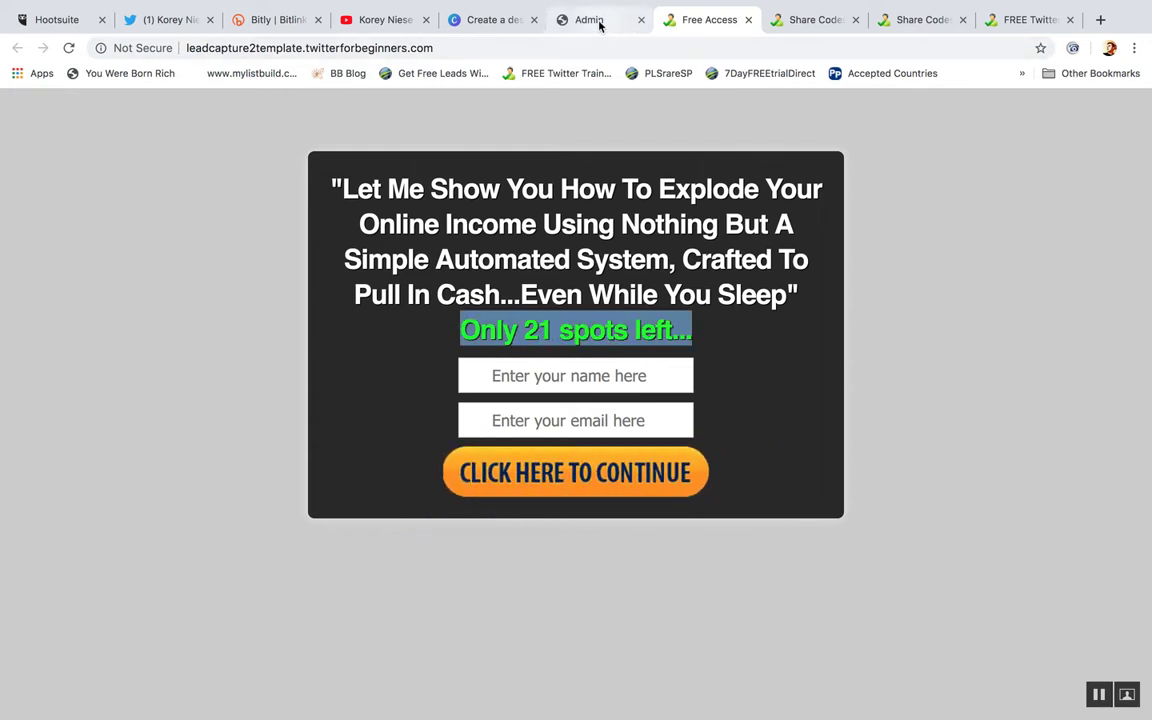
click(696, 329)
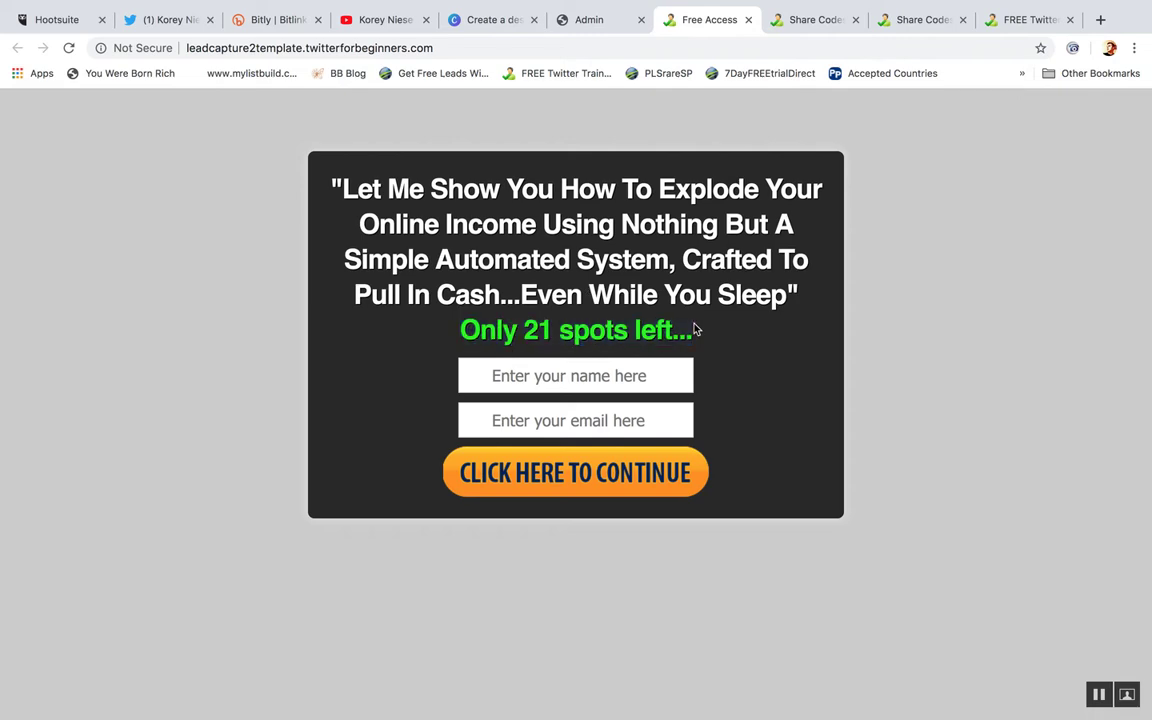
Step: Return to the page's text editing and delete the green "Only 22 spots left..." line from the body
click(590, 19)
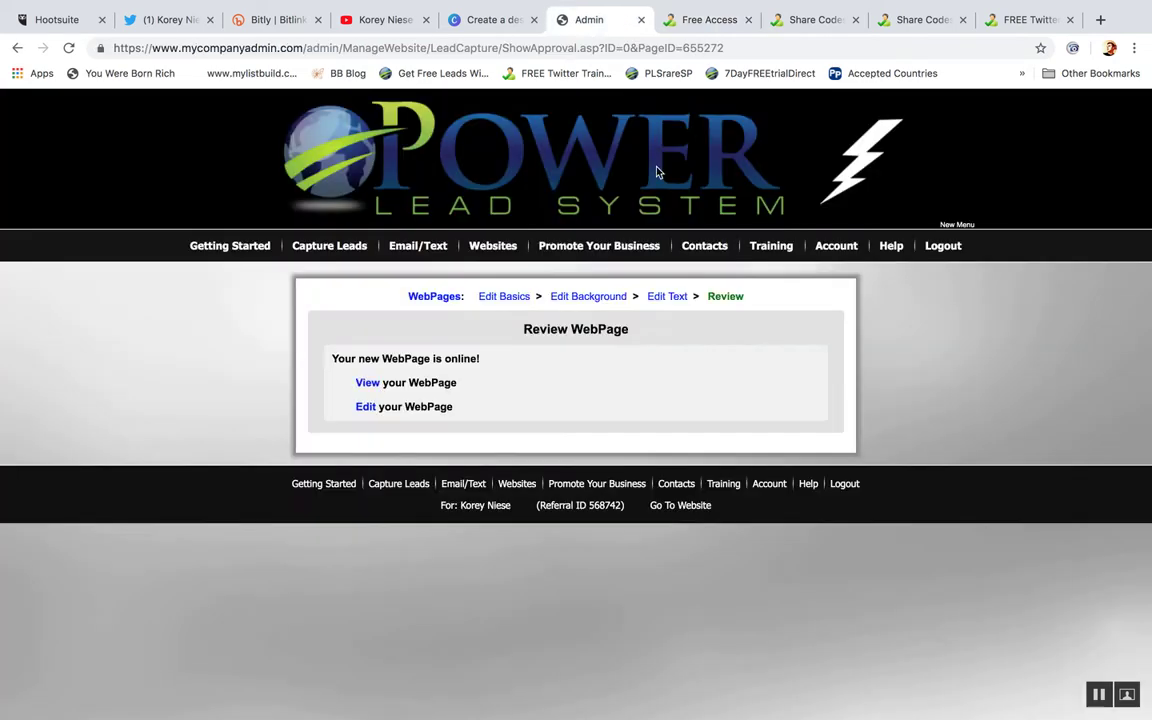
click(668, 297)
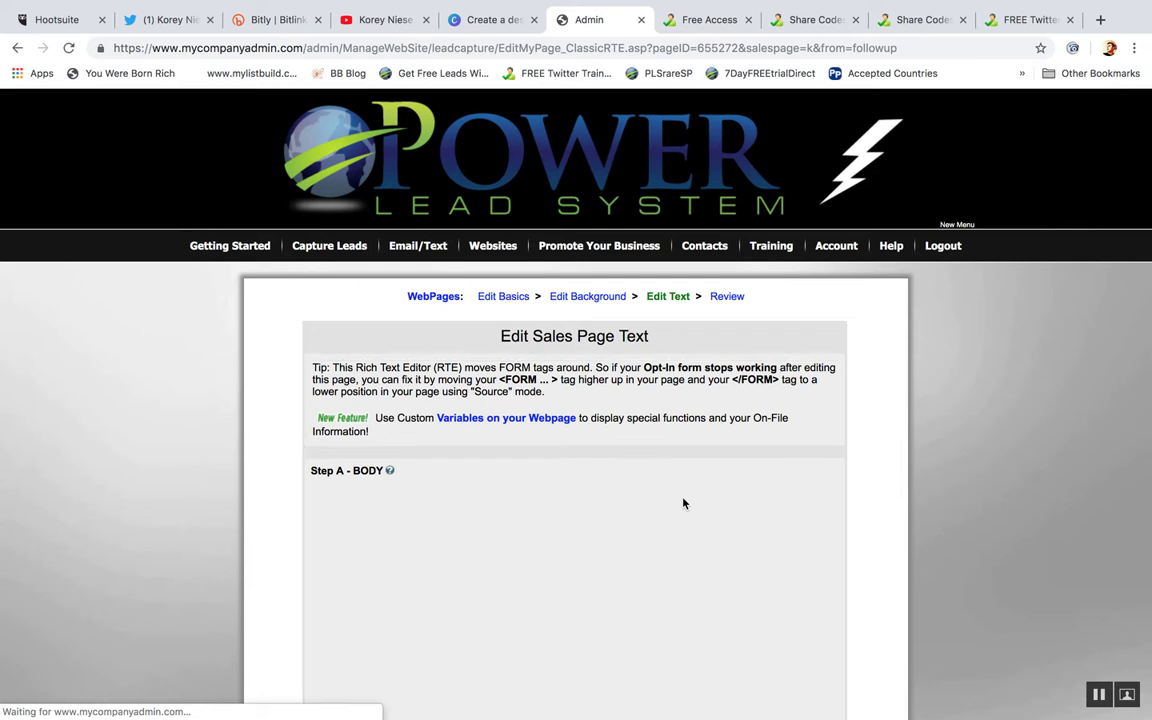
scroll(688, 533, down, 3)
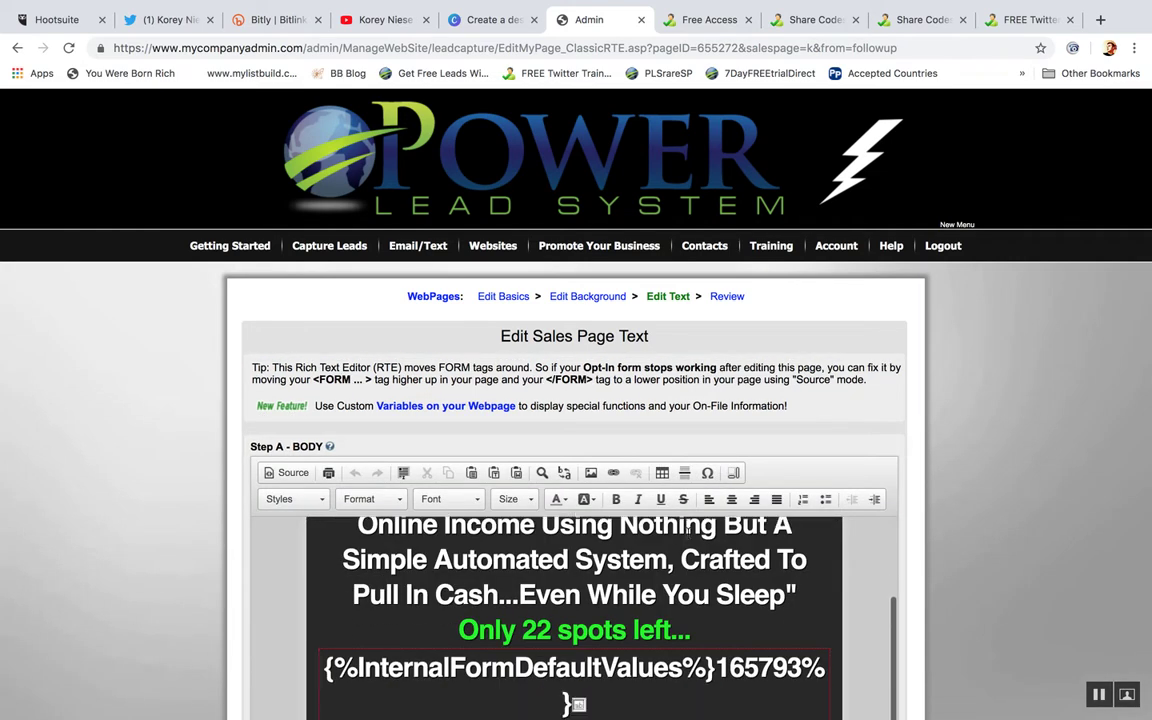
drag(703, 633, 456, 630)
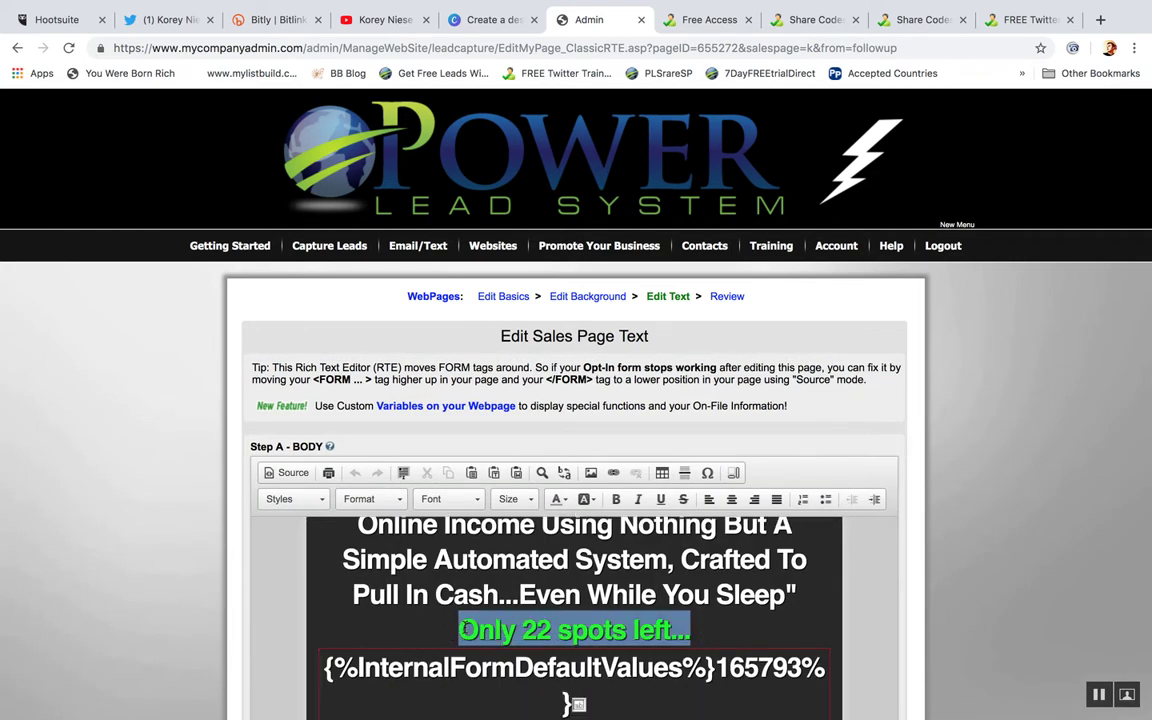
key(BackSpace)
key(BackSpace)
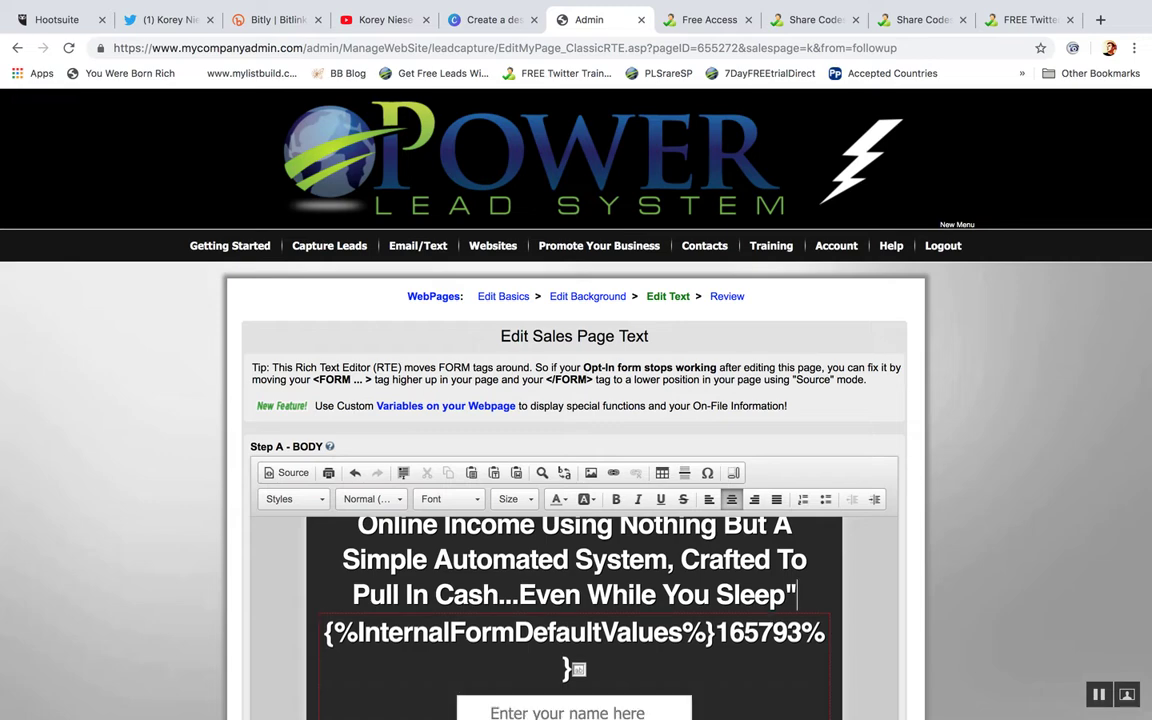
Step: Replace the headline text after "Let Me Show You How To" with "Generate Targeted Leads Online for ANY Business"
scroll(793, 560, up, 3)
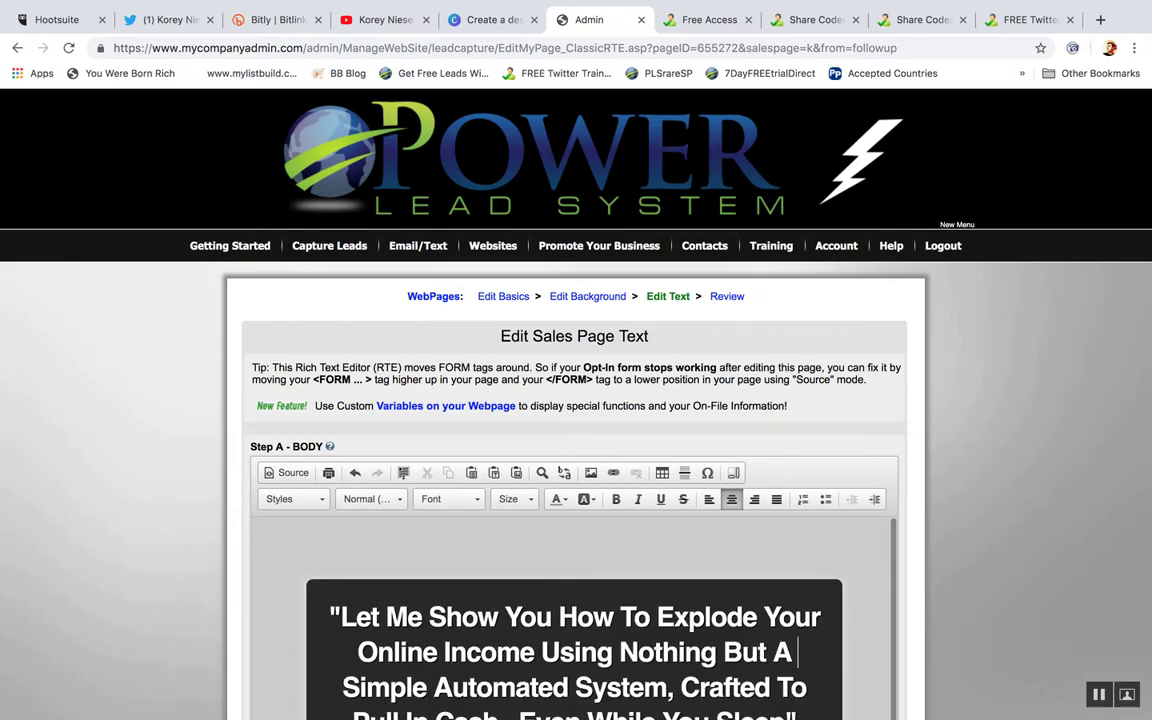
scroll(690, 600, down, 1)
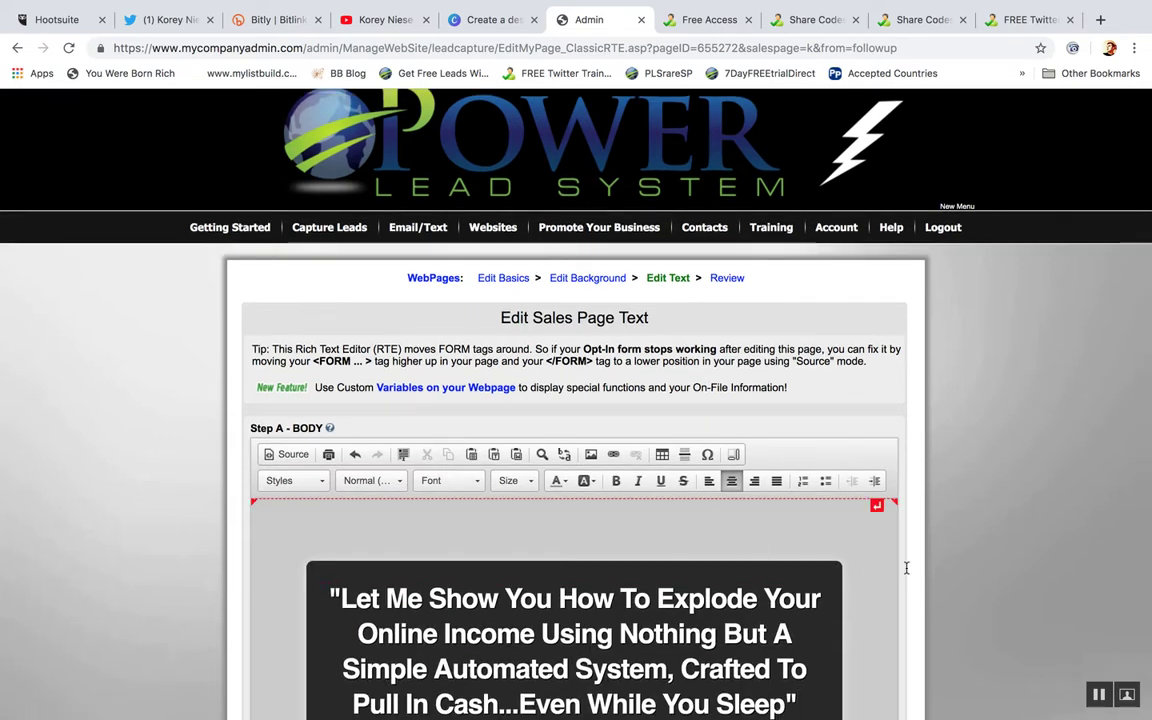
scroll(880, 568, down, 5)
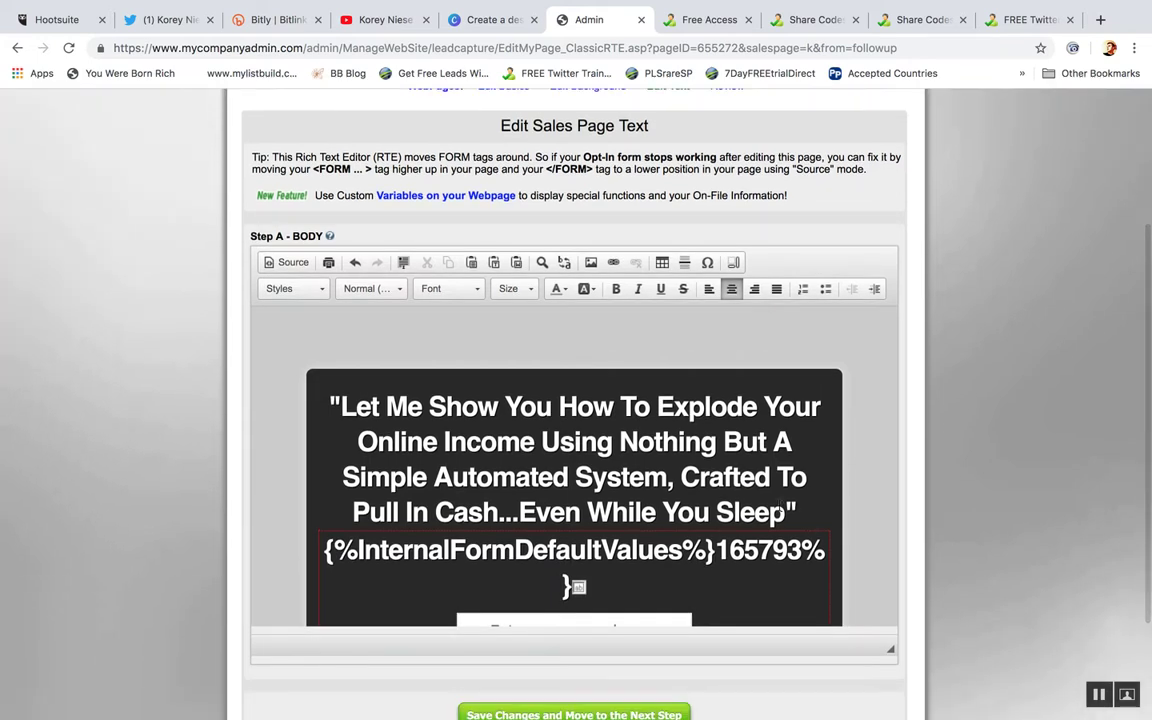
drag(786, 512, 668, 404)
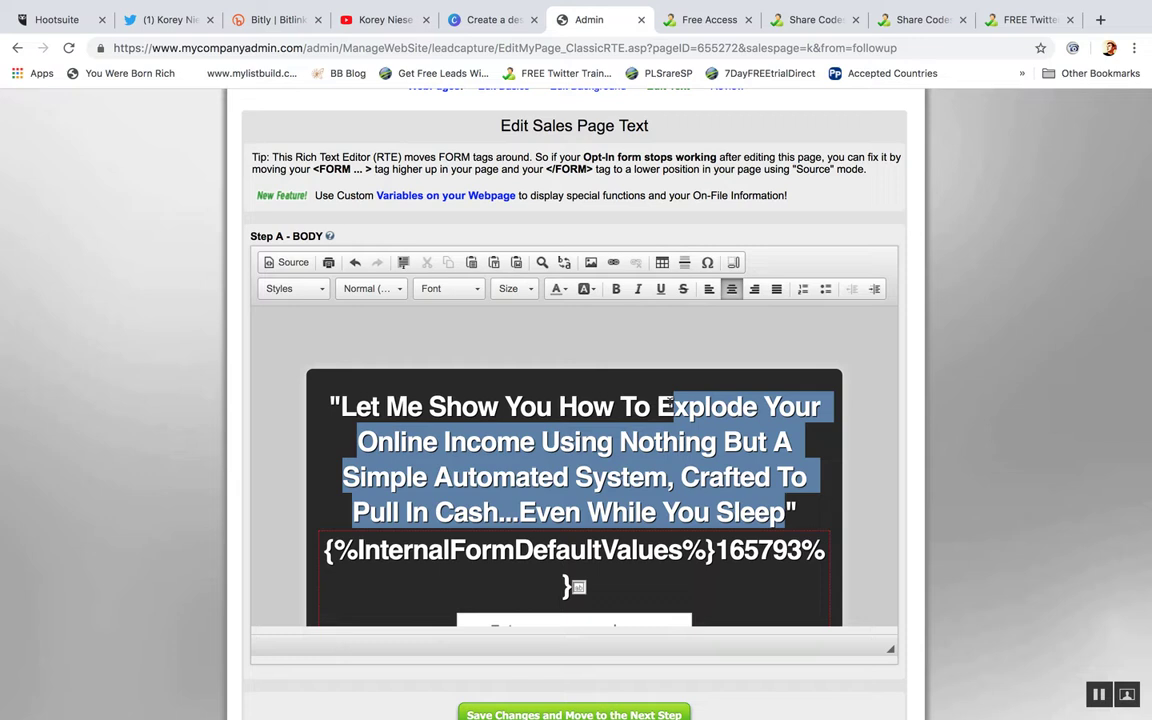
key(BackSpace)
key(BackSpace)
text(Generat)
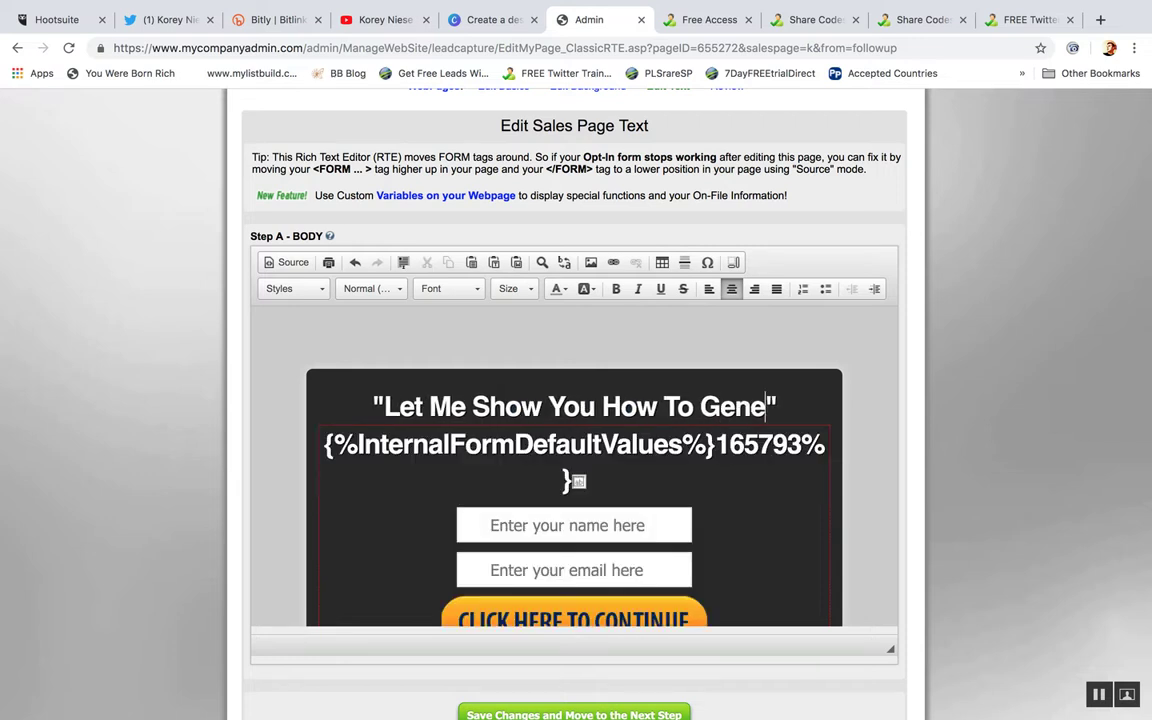
text(e )
text(Targrte)
key(BackSpace)
key(BackSpace)
key(BackSpace)
text(eted Lea)
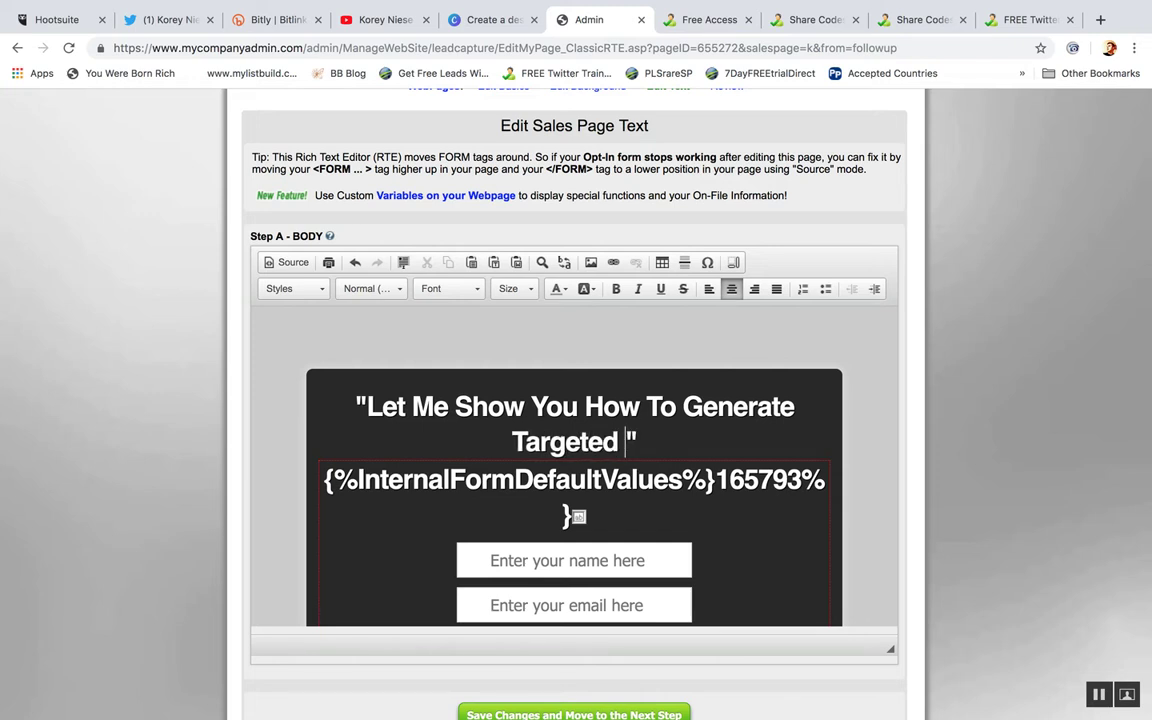
text(ds Online )
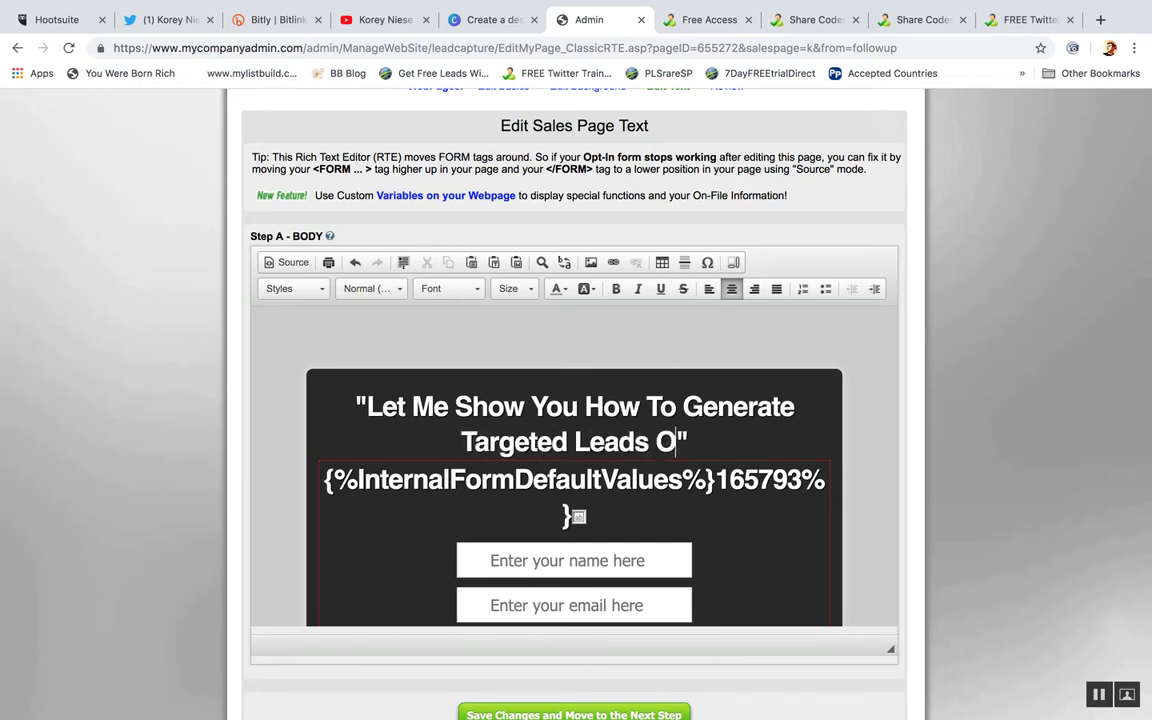
text(for ANY)
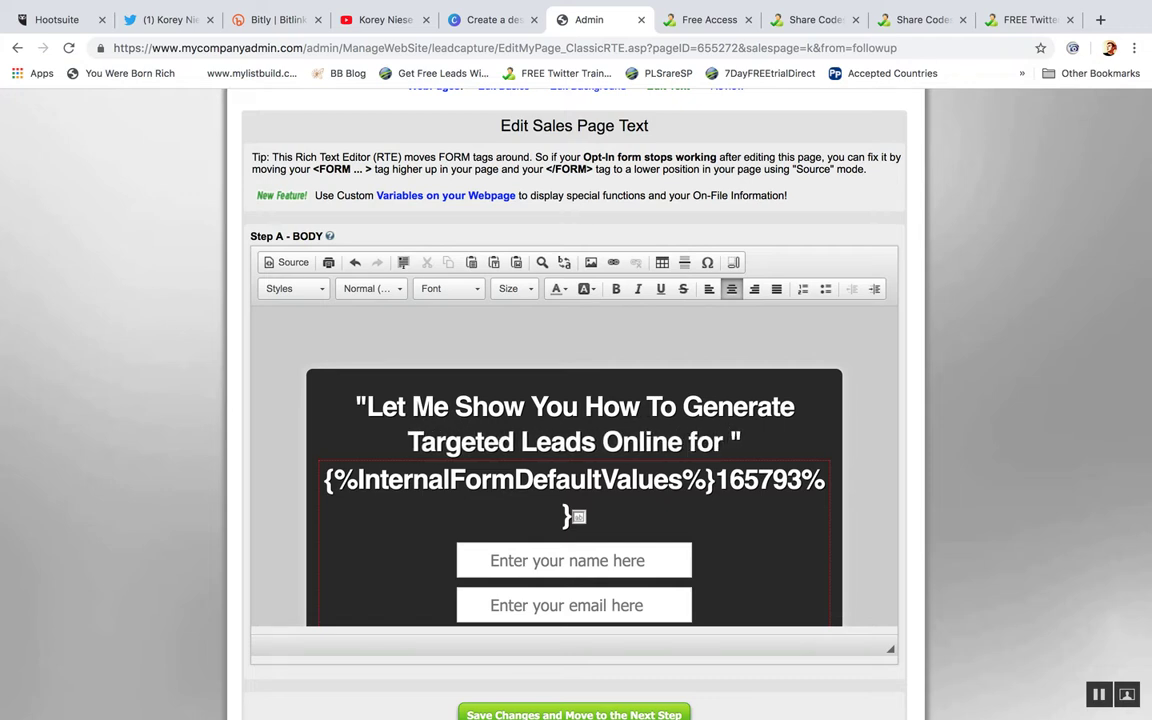
text( Business)
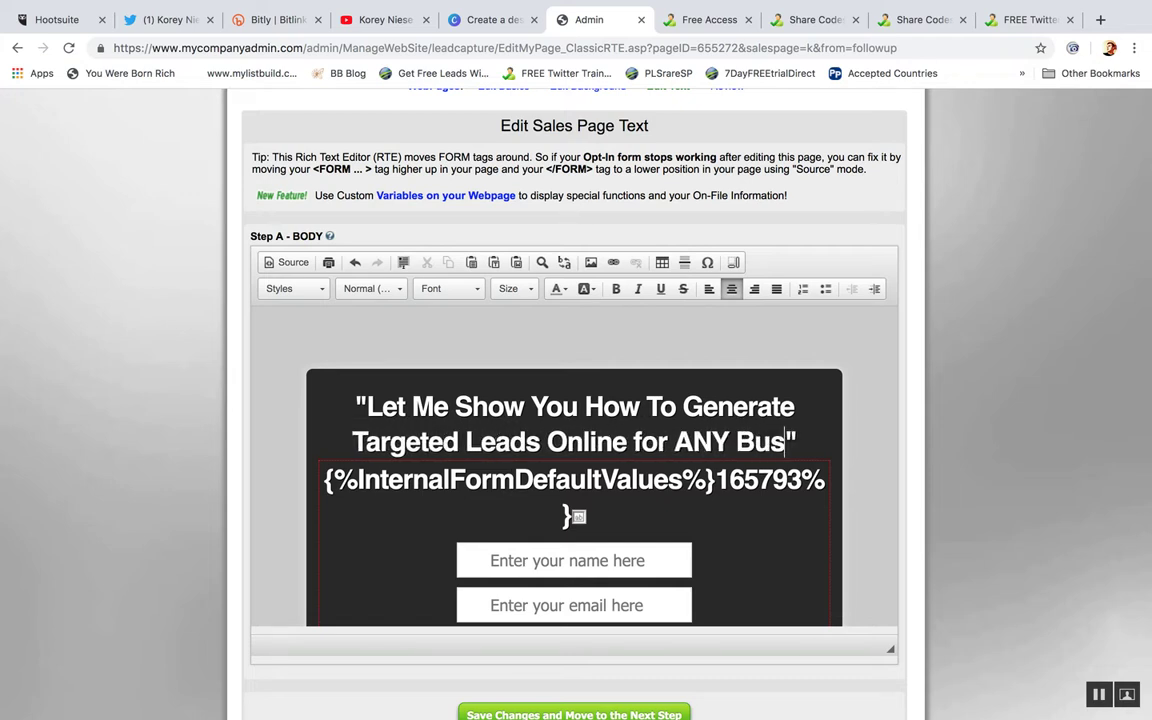
text(!)
key(BackSpace)
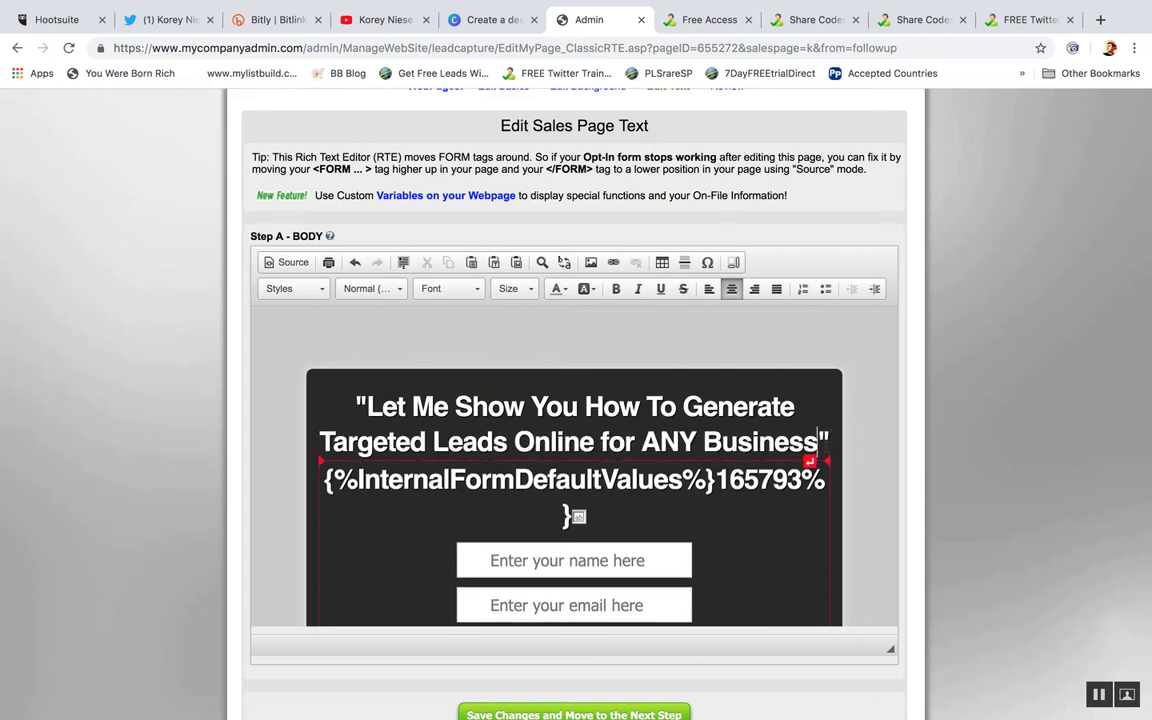
key(Right)
key(shift+Left)
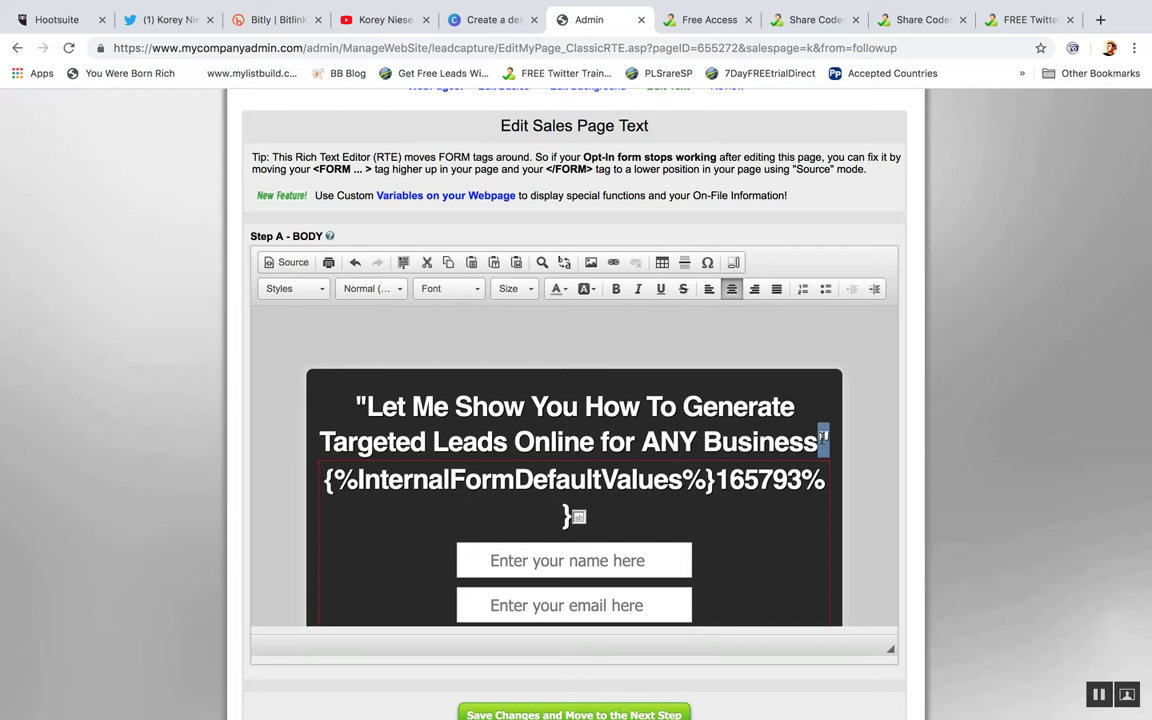
click(367, 406)
click(530, 406)
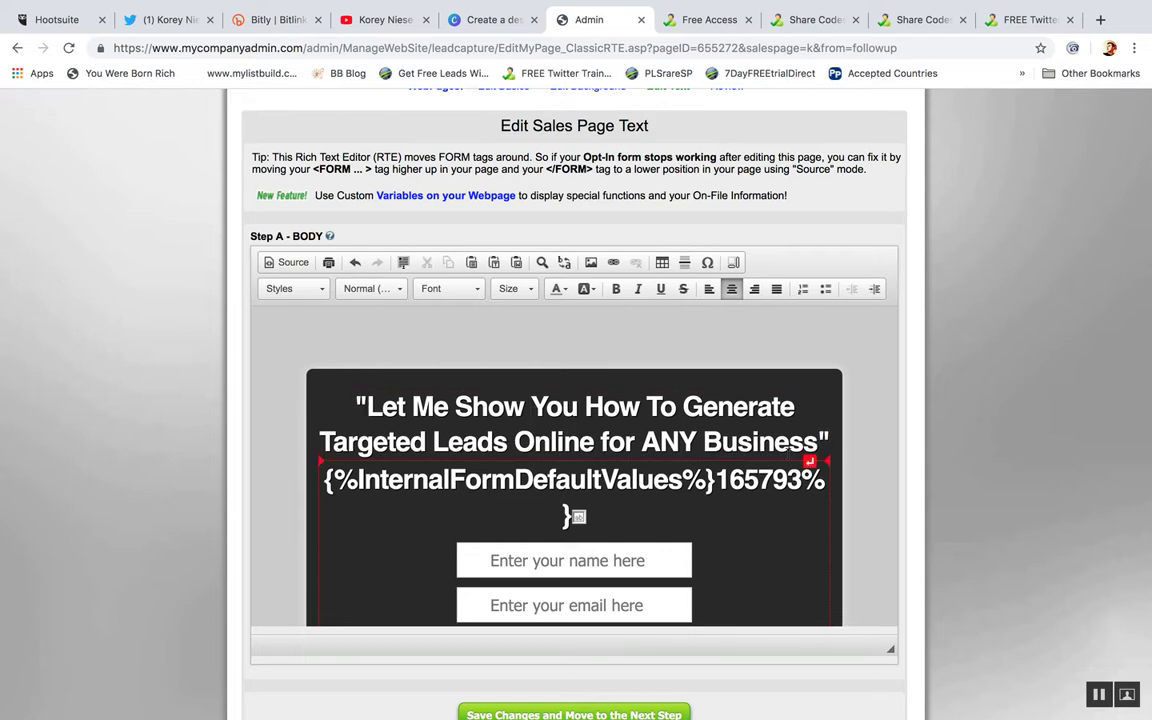
Step: Try the whole headline at font size 48
scroll(930, 450, down, 2)
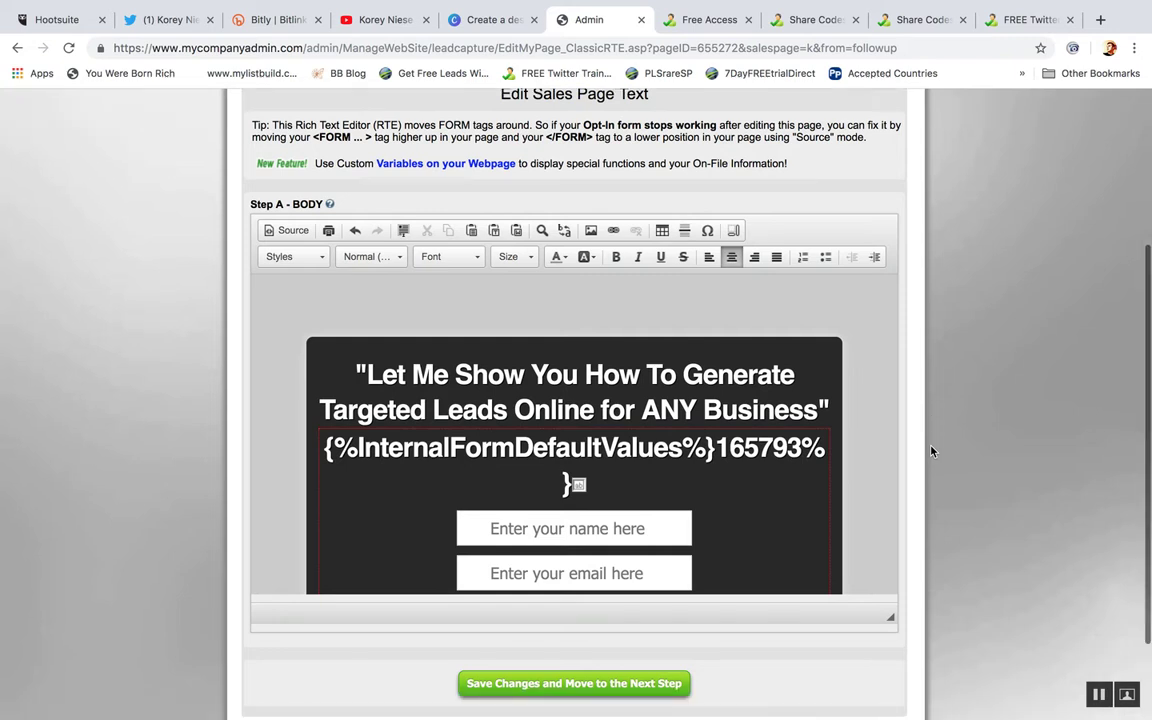
drag(829, 346, 482, 221)
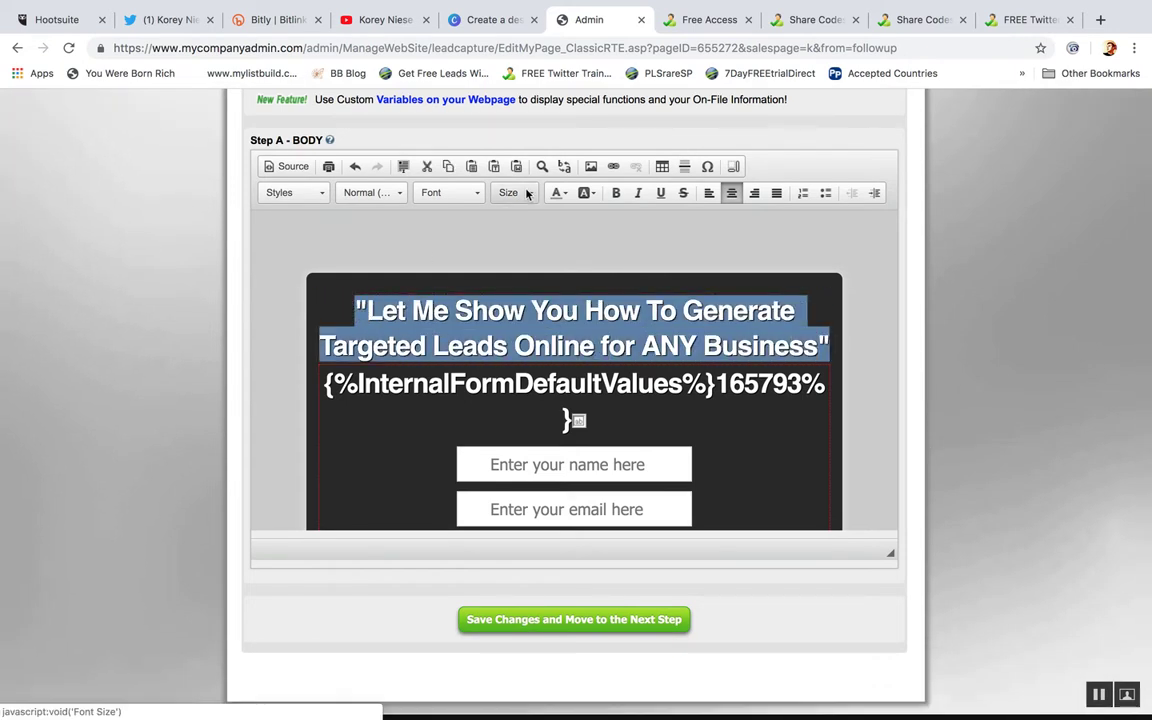
click(513, 192)
scroll(546, 278, down, 10)
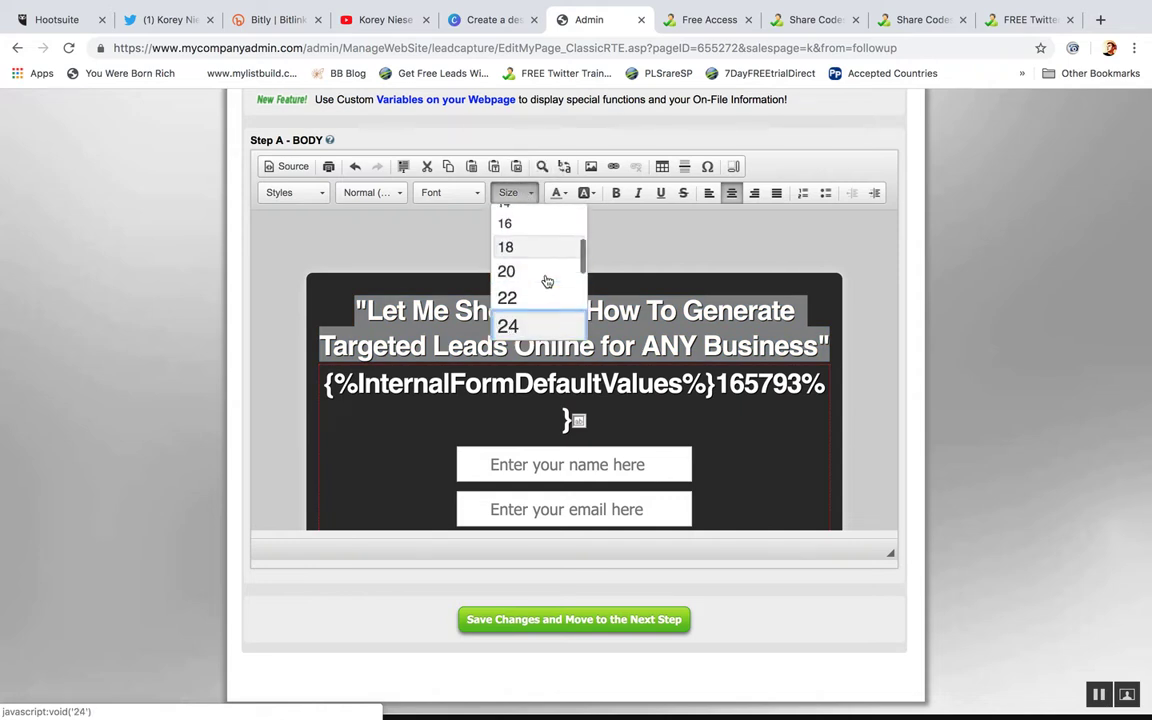
click(545, 253)
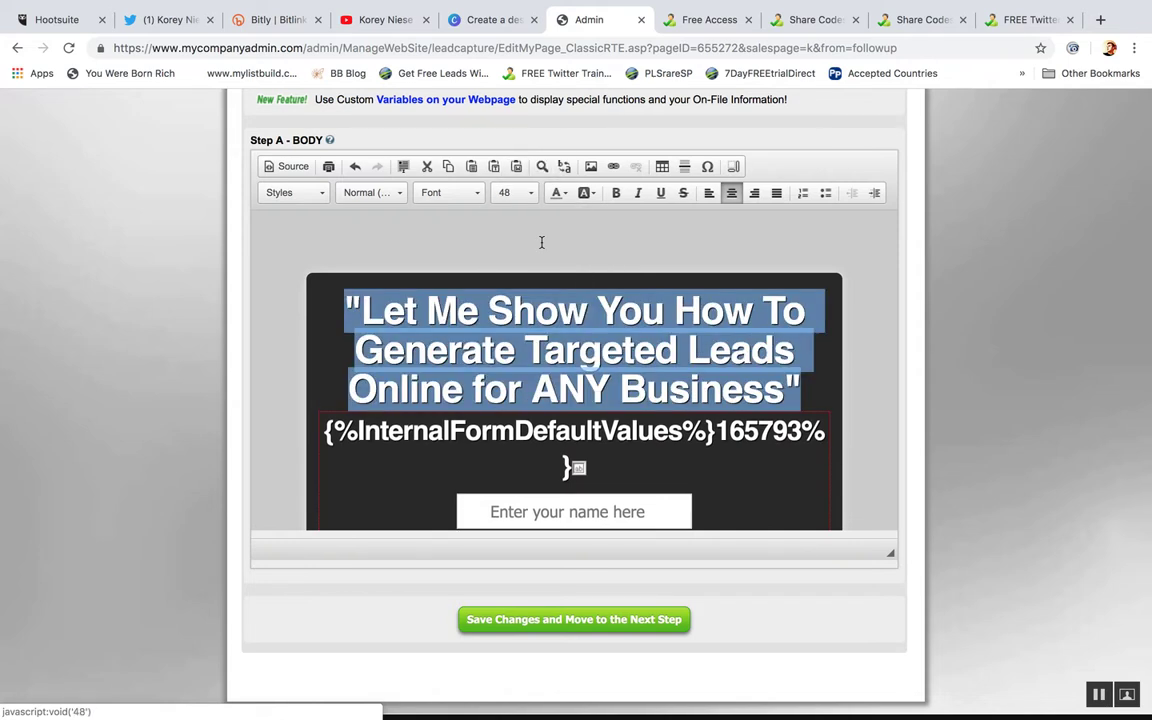
click(729, 350)
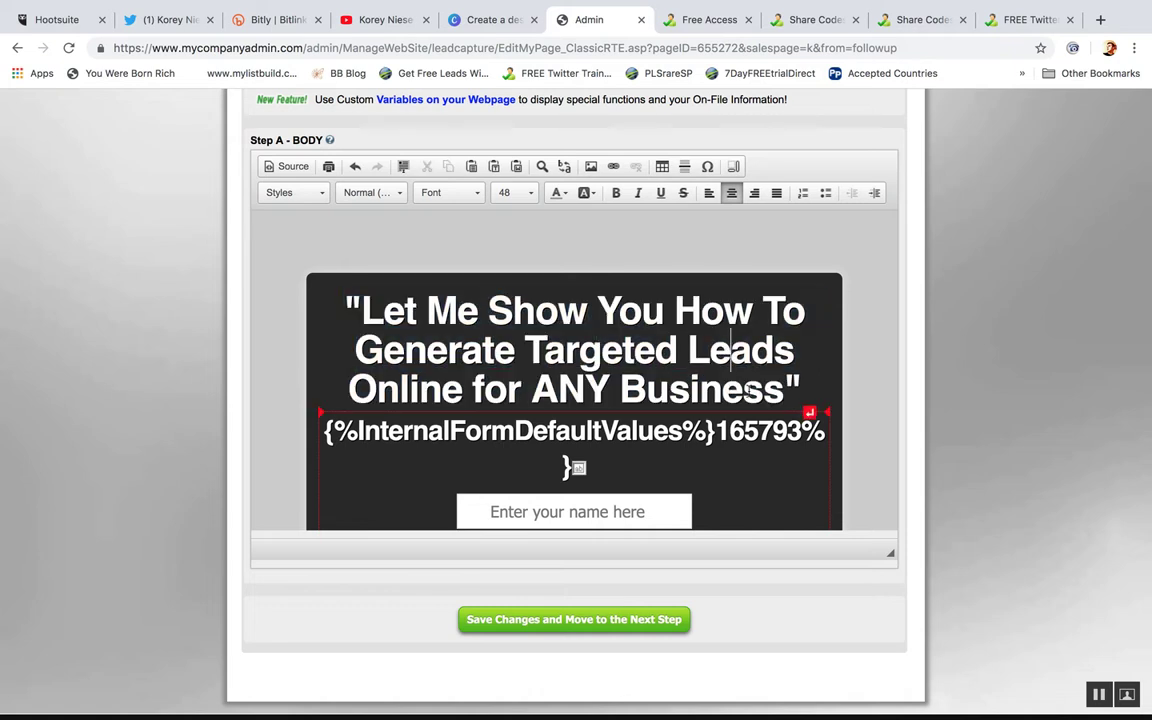
Step: Set the whole headline to font size 36 and start a new line before "ANY Business"
drag(819, 380, 434, 258)
click(530, 195)
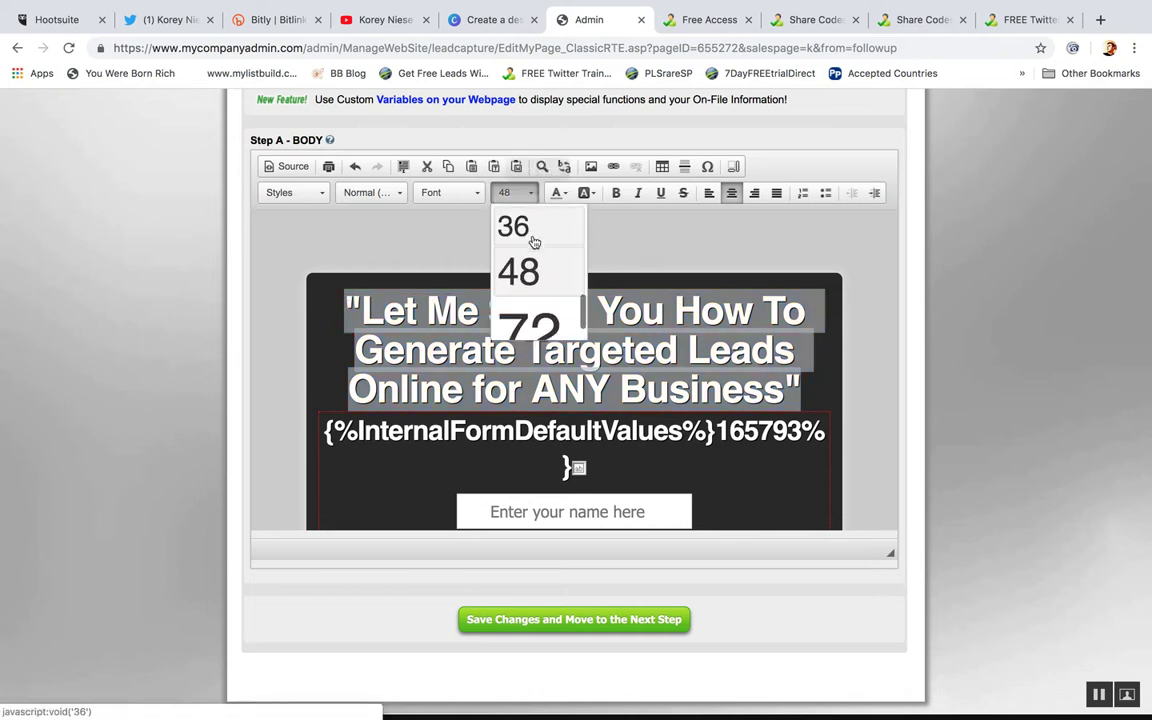
click(530, 229)
click(617, 330)
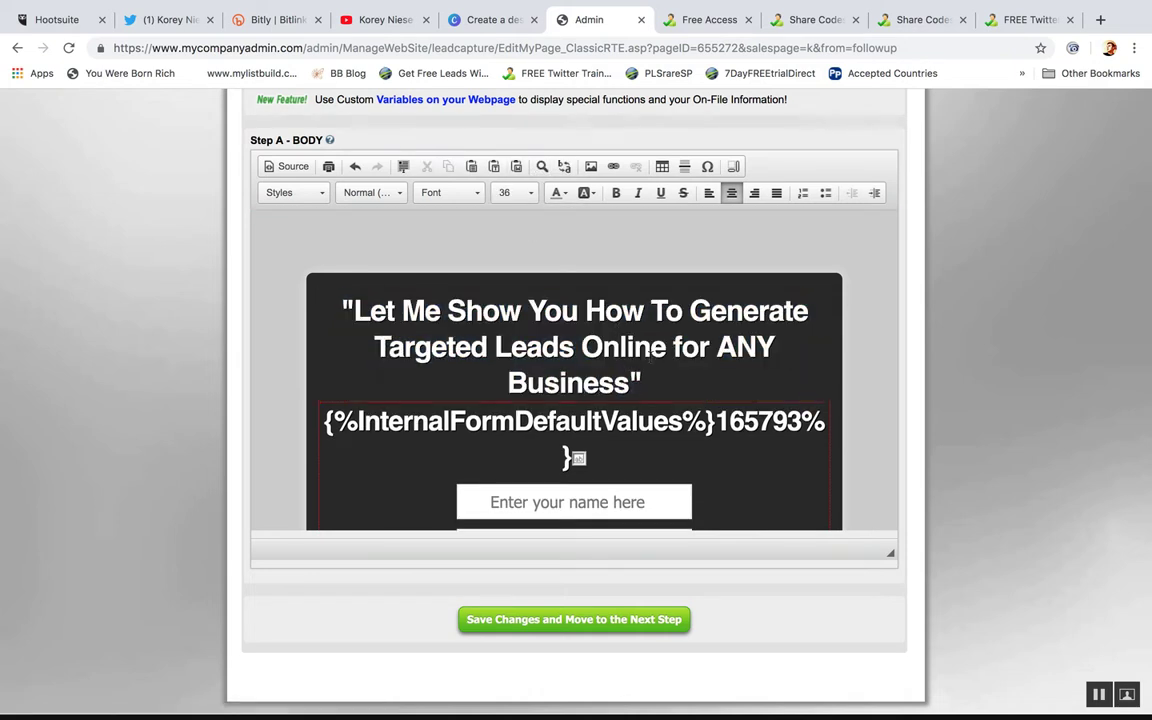
click(721, 347)
key(Return)
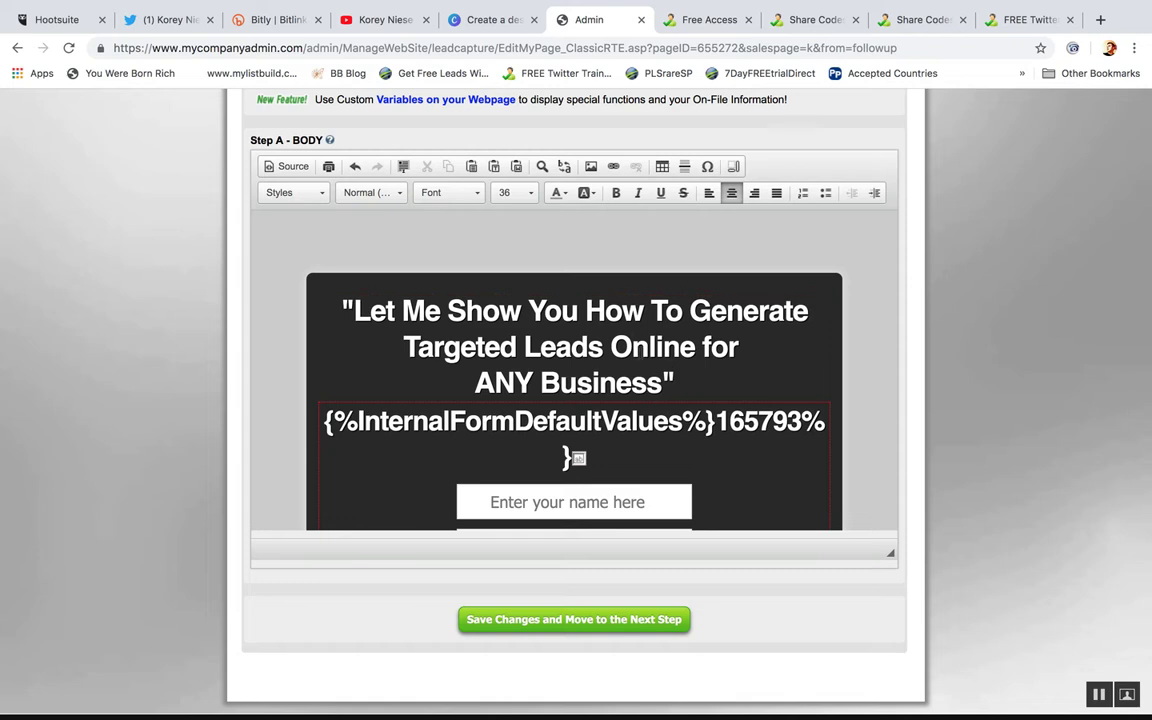
Step: Colour the words "Targeted Leads Online" in the headline red
drag(694, 347, 401, 348)
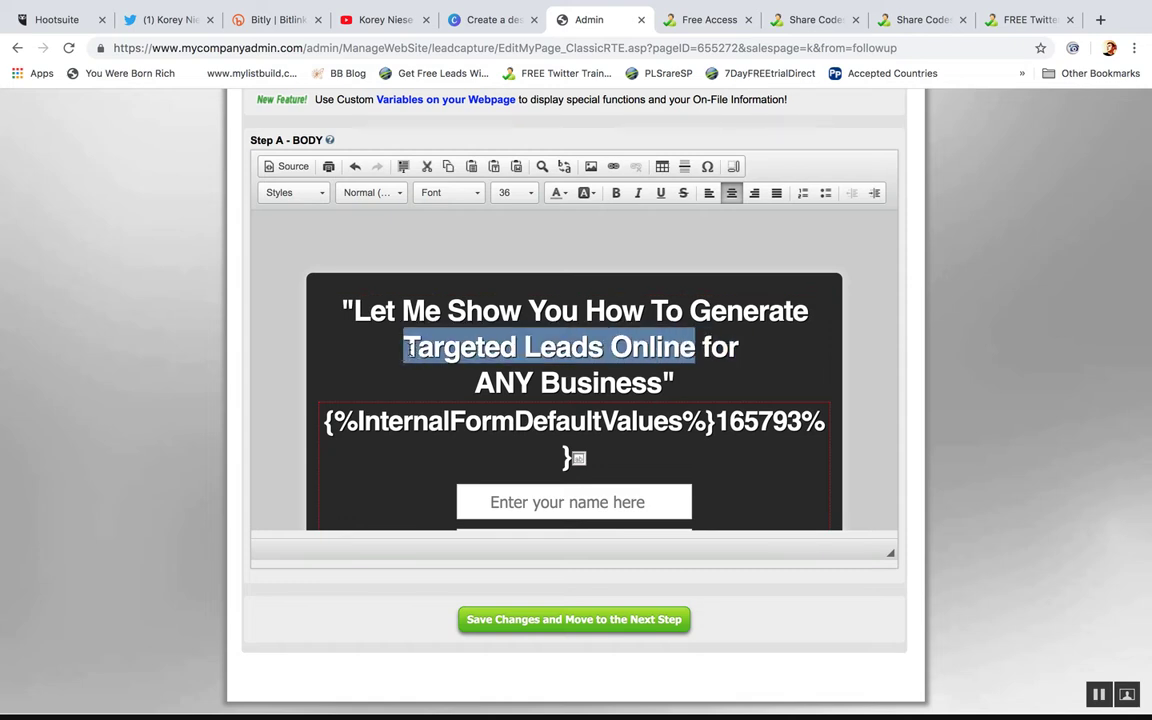
click(557, 193)
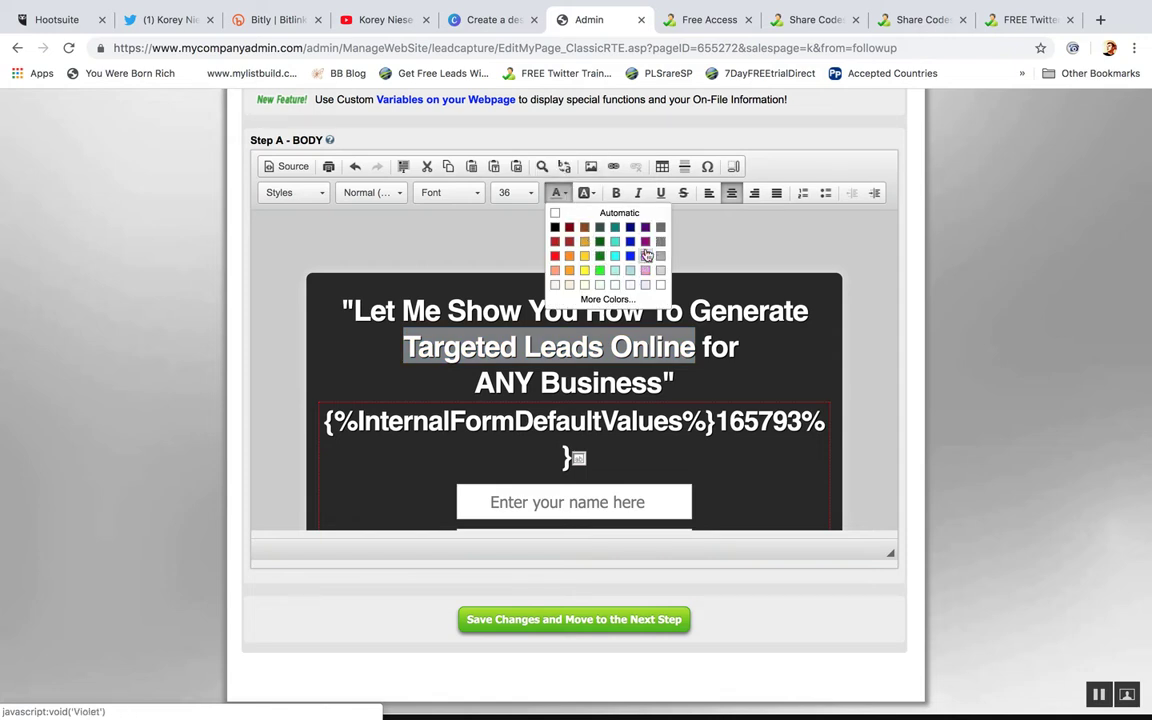
click(557, 256)
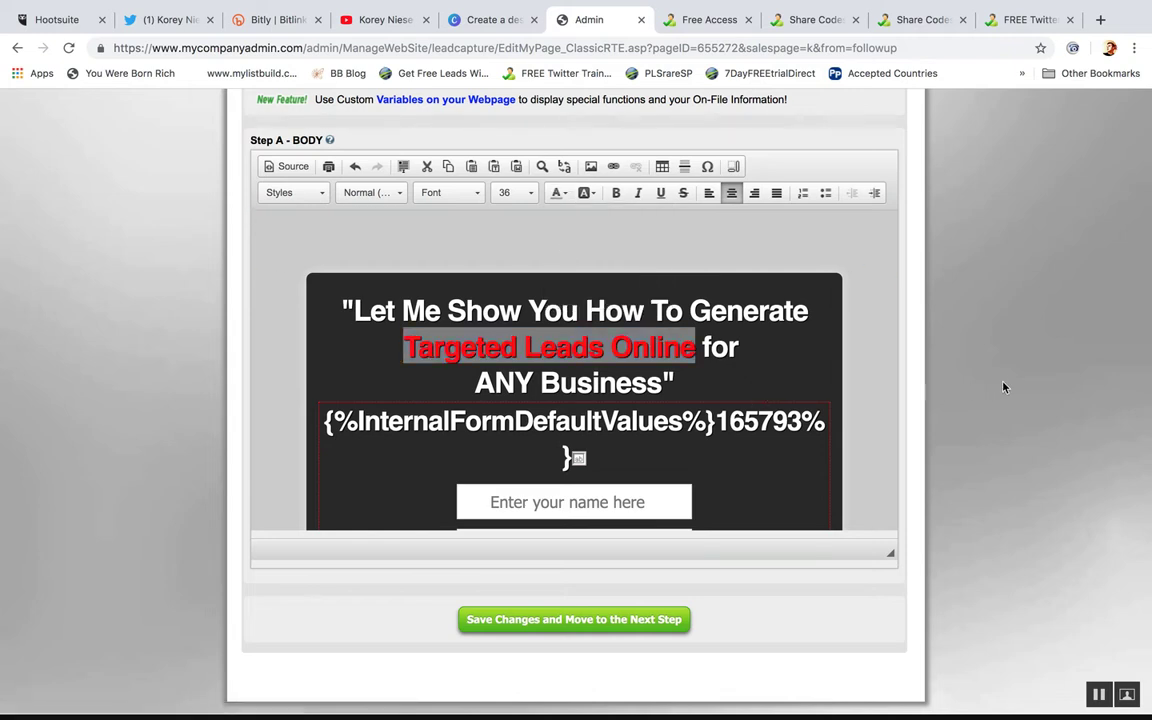
click(754, 370)
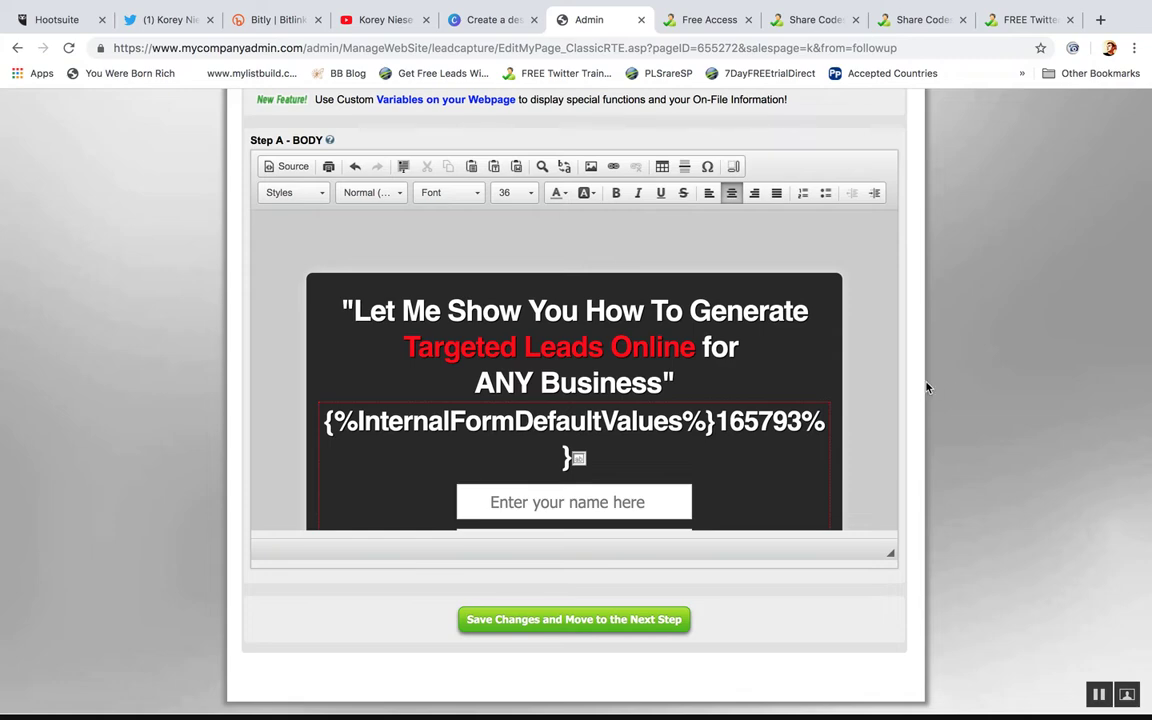
Step: Choose the orange "Yes, Secure My Spot!" image from the Custom Library to replace the "CLICK HERE TO CONTINUE" button below the form fields
scroll(926, 387, down, 1)
scroll(824, 358, down, 3)
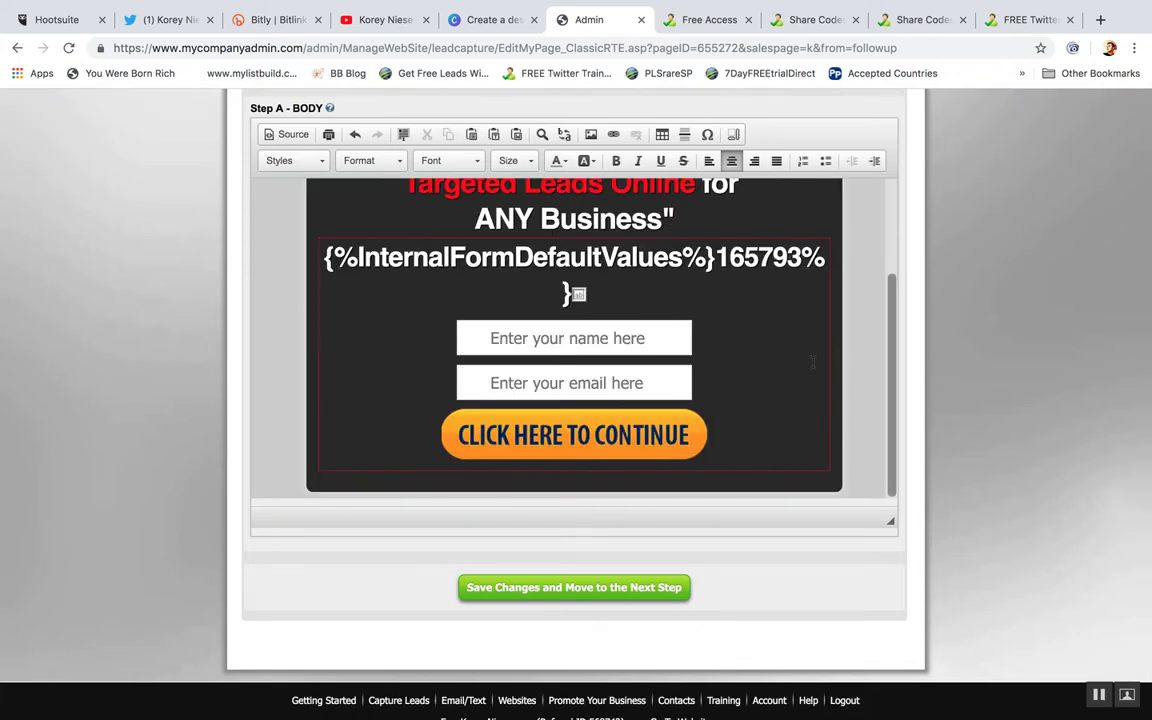
click(651, 437)
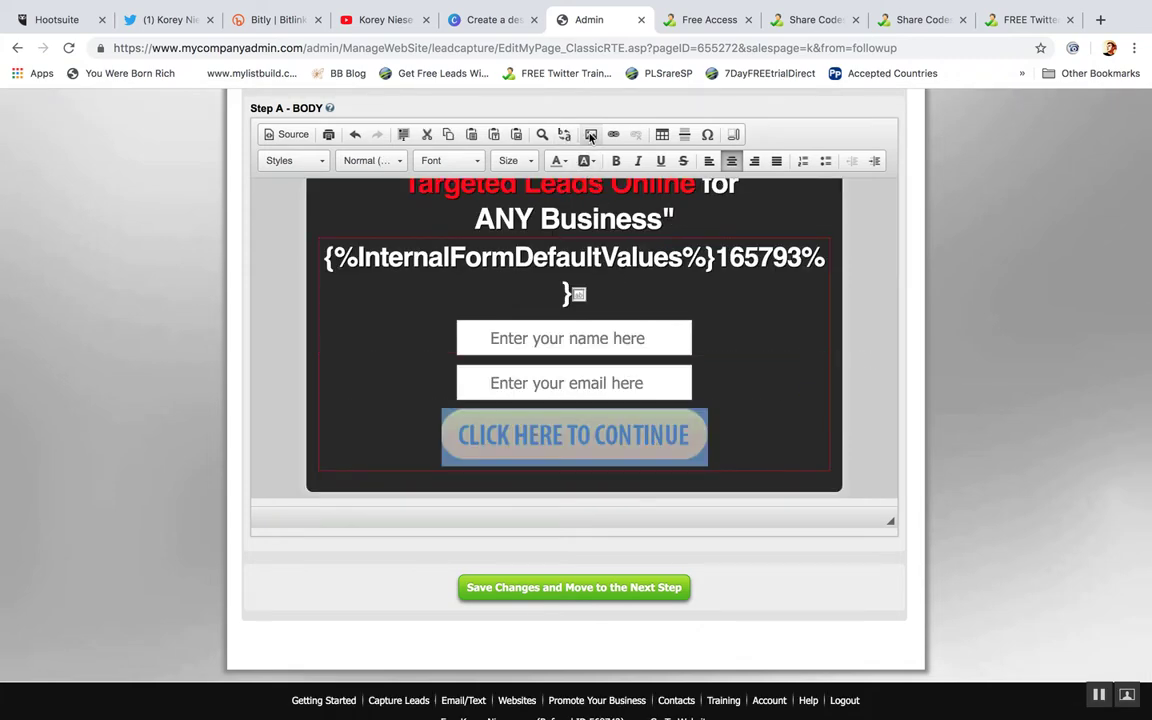
click(591, 134)
click(672, 292)
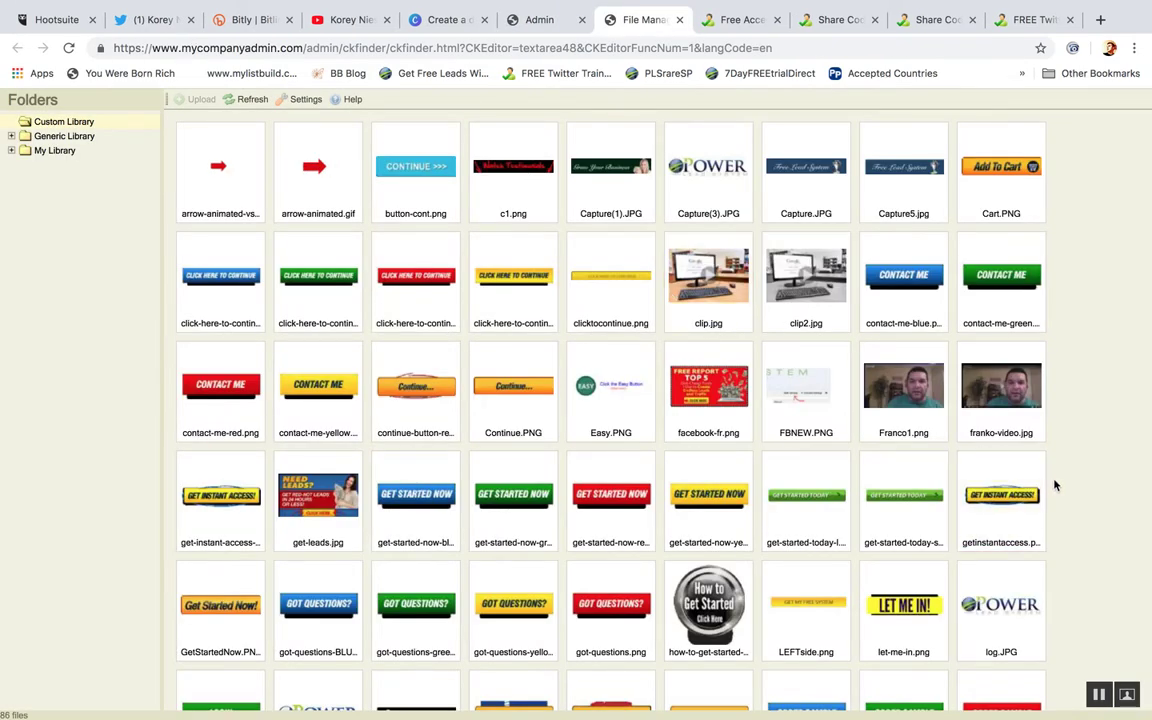
scroll(643, 266, down, 2)
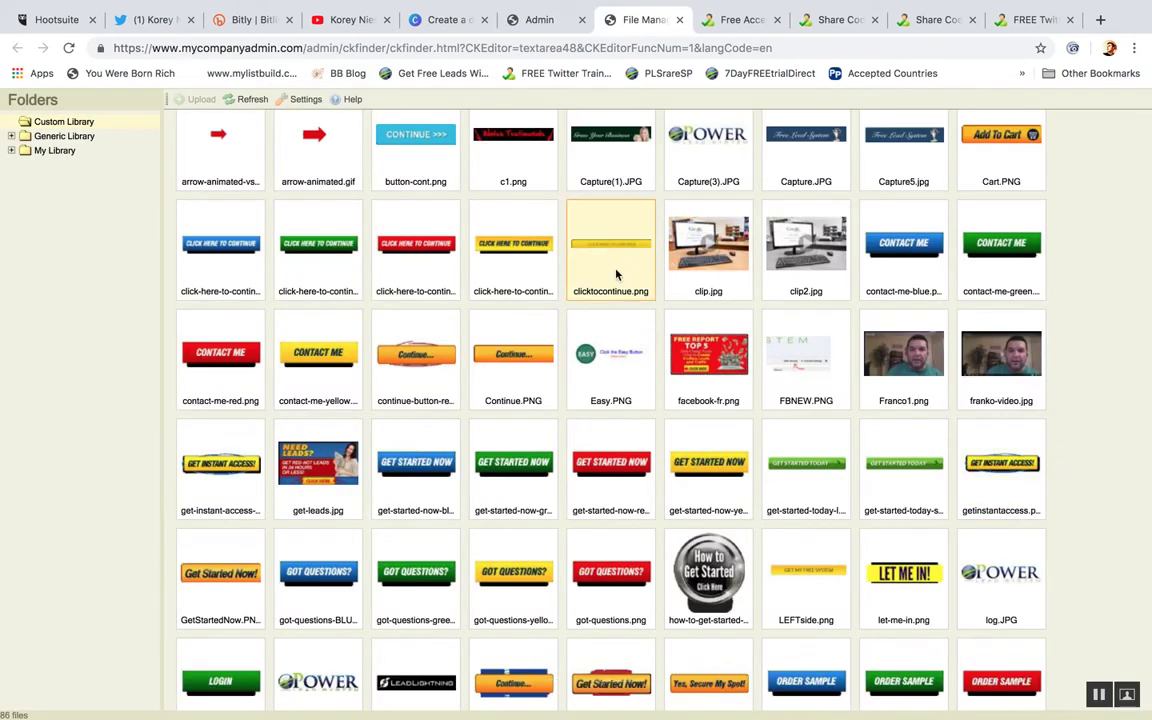
scroll(617, 273, down, 5)
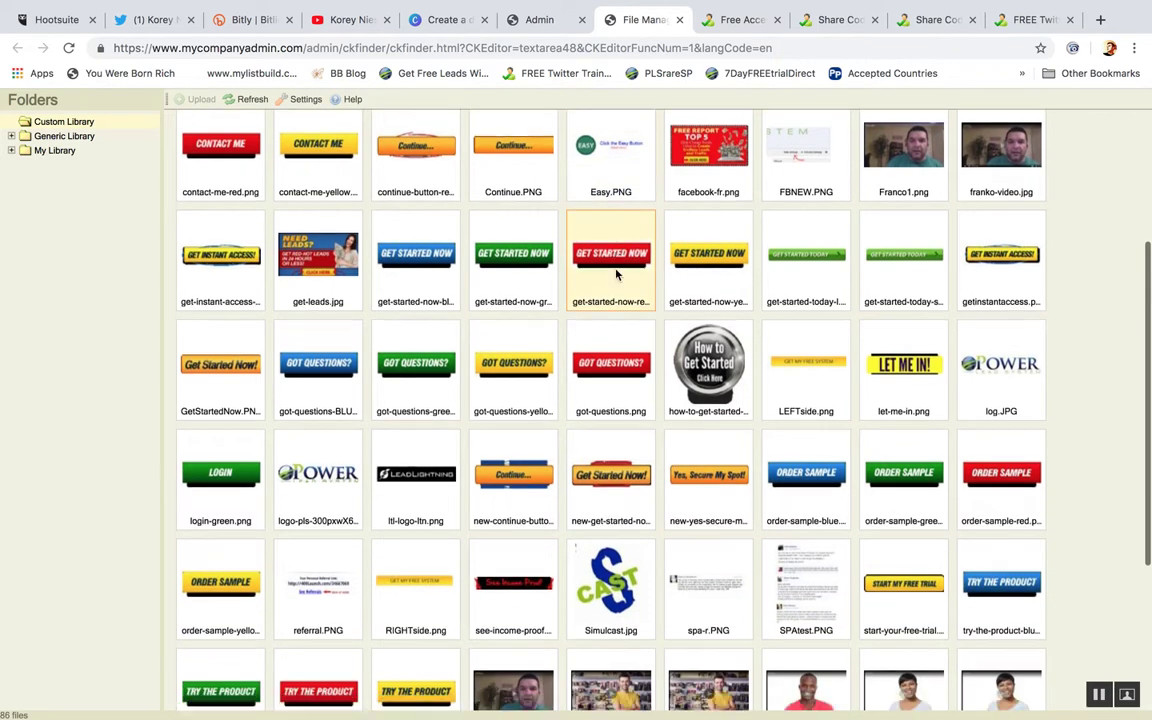
scroll(679, 274, down, 3)
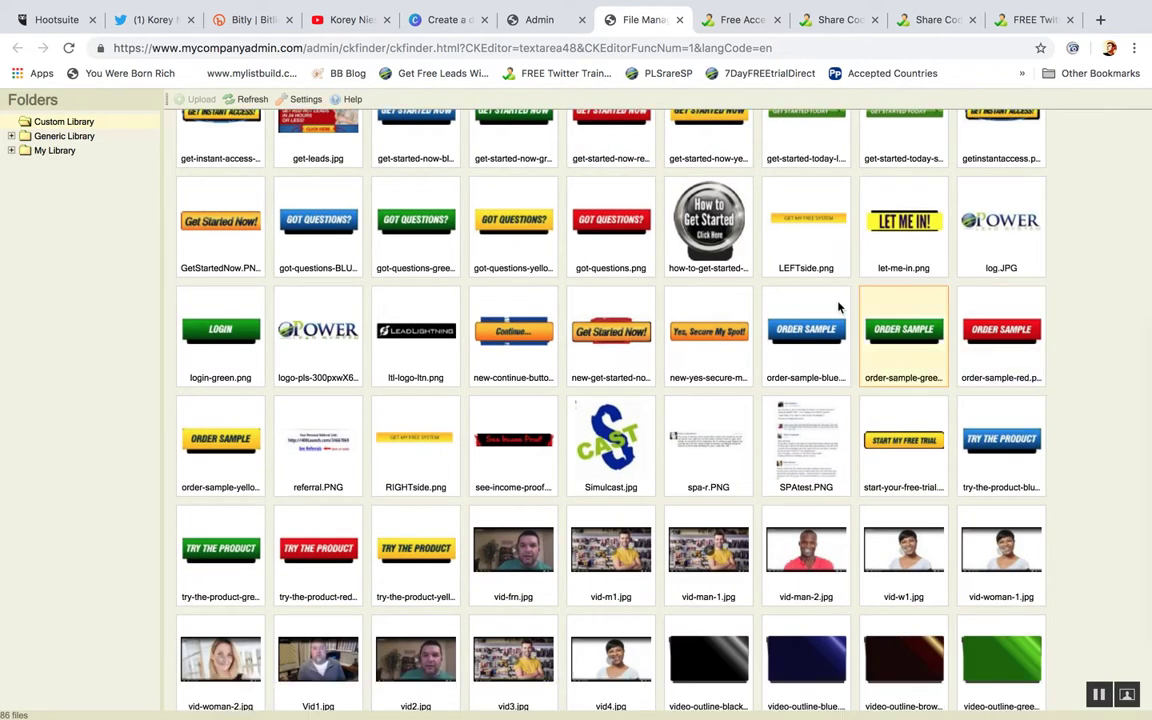
double_click(701, 341)
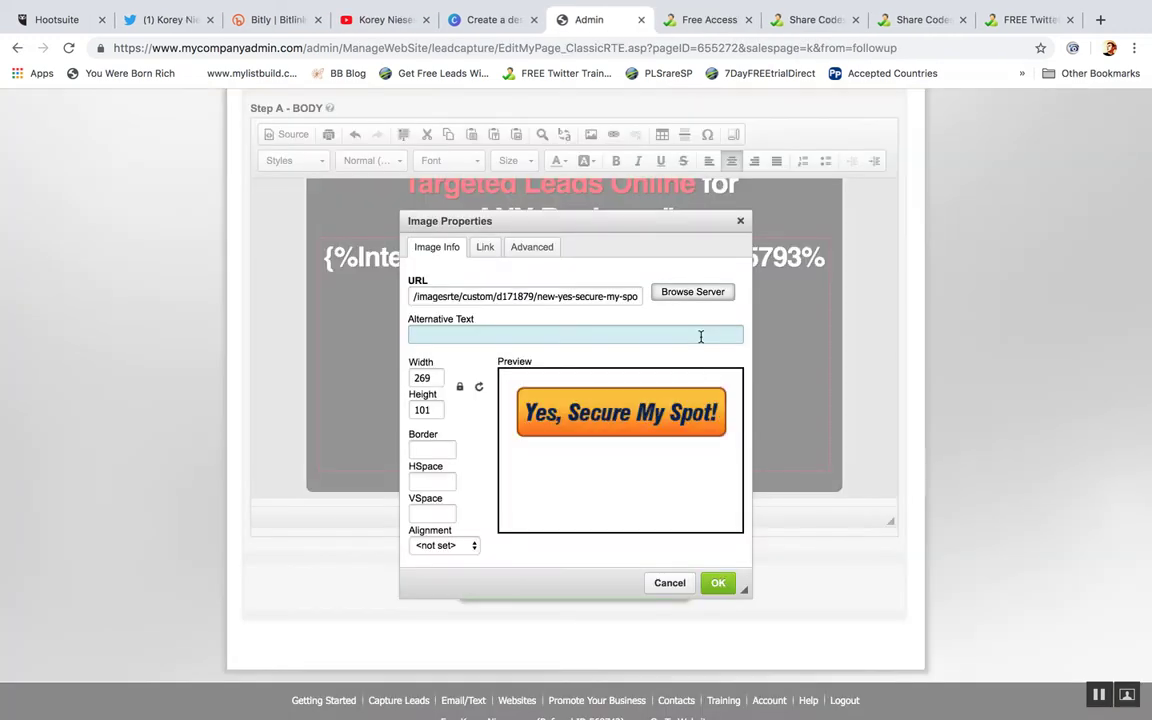
Step: Set the width of the "Yes, Secure My Spot!" image to 400
click(435, 372)
click(413, 376)
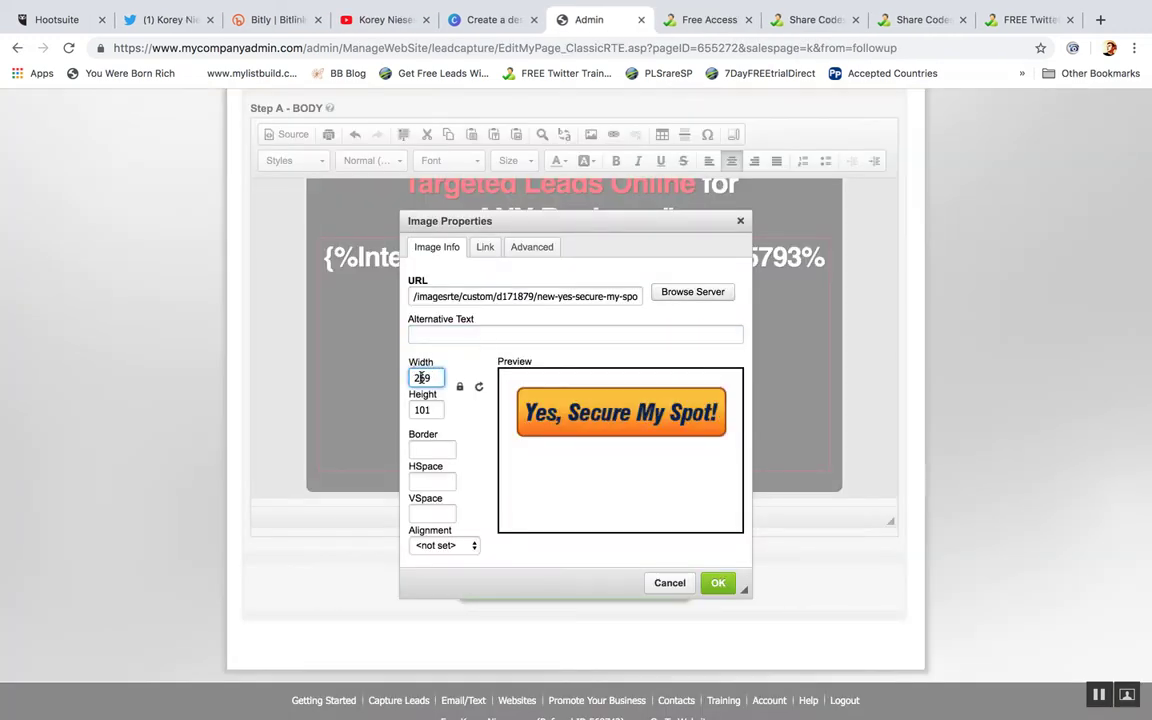
double_click(422, 377)
key(BackSpace)
text(400)
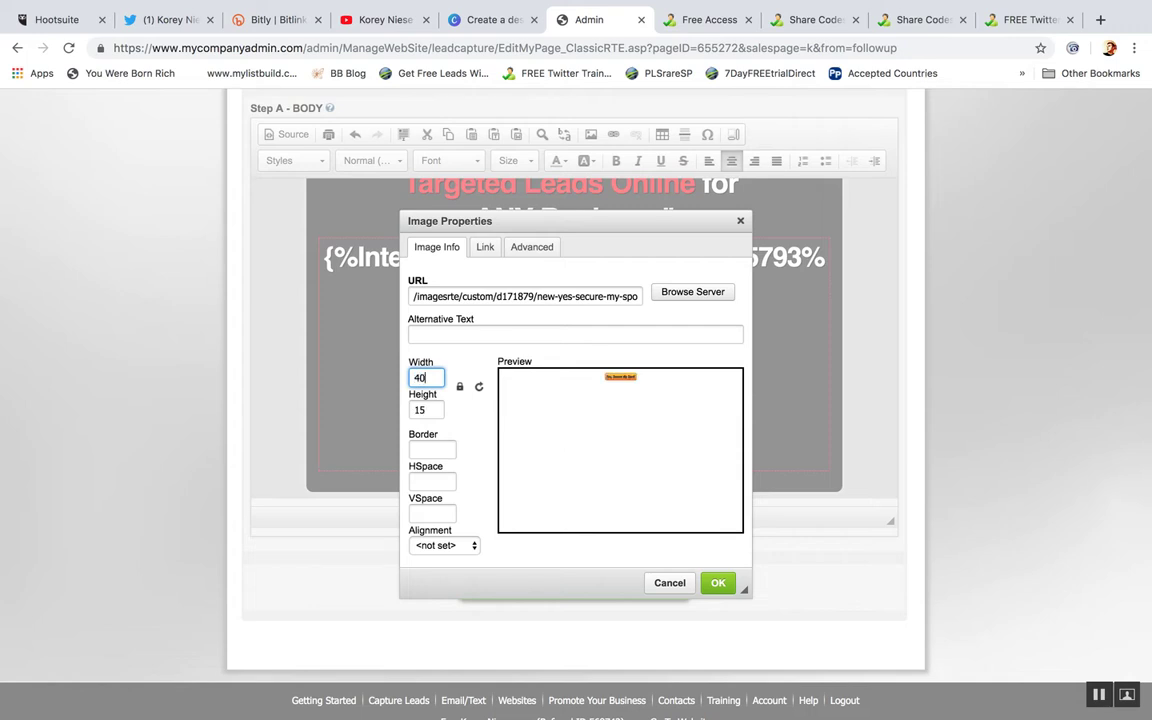
Step: Set the image's link target to New Window (_blank)
click(485, 247)
click(484, 292)
click(486, 342)
click(525, 353)
click(454, 296)
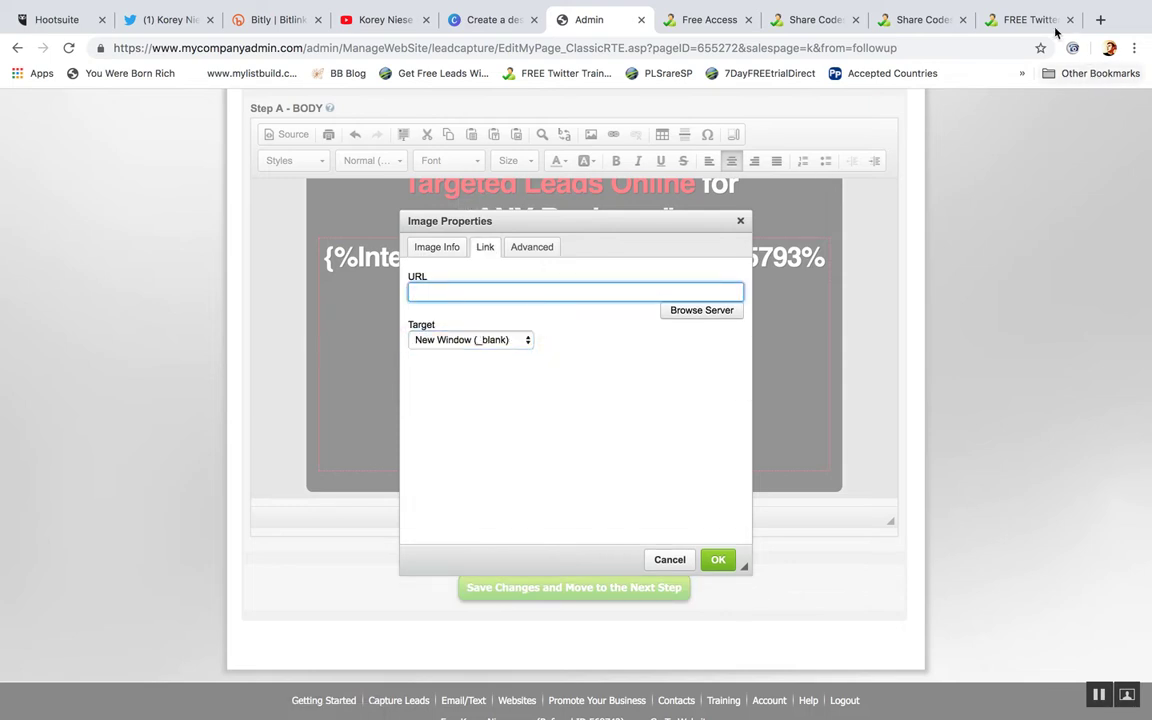
Step: Open the 7-day free trial sign-up page in a new browser tab and copy its web address
click(1100, 20)
text(y)
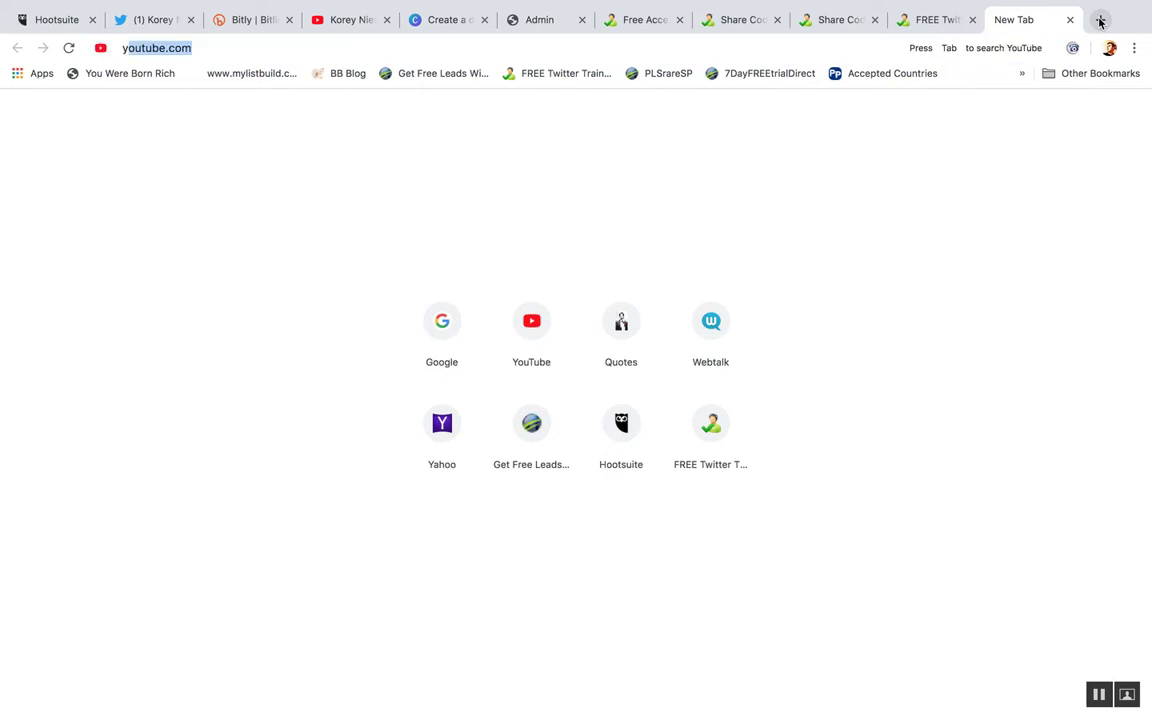
key(BackSpace)
key(BackSpace)
text(7)
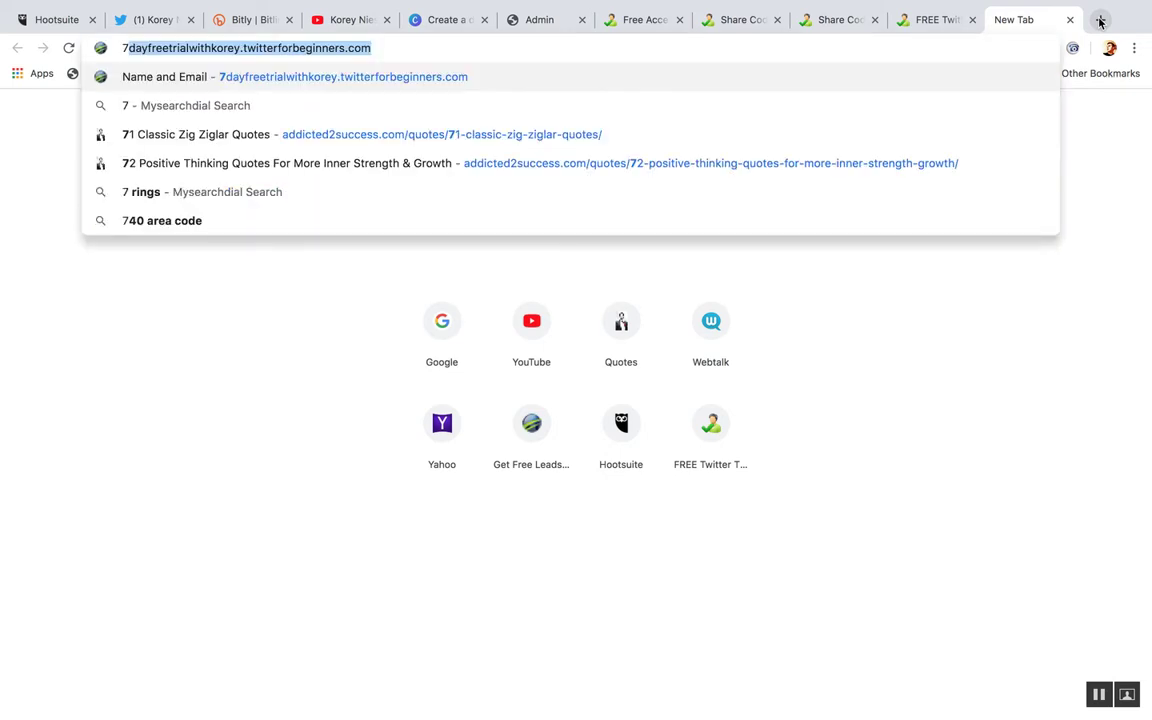
key(Return)
click(375, 48)
key(ctrl+c)
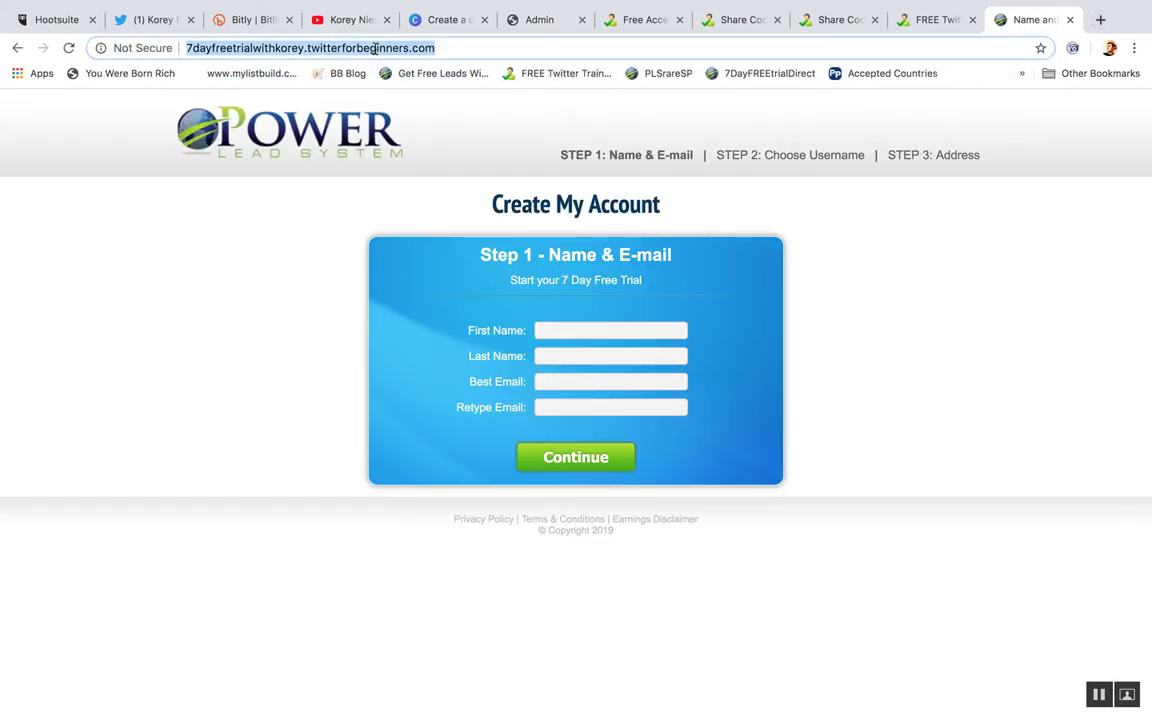
Step: Link the image to the copied free trial address, keep New Window (_blank), and apply it by converting the image button to a simple image
click(531, 20)
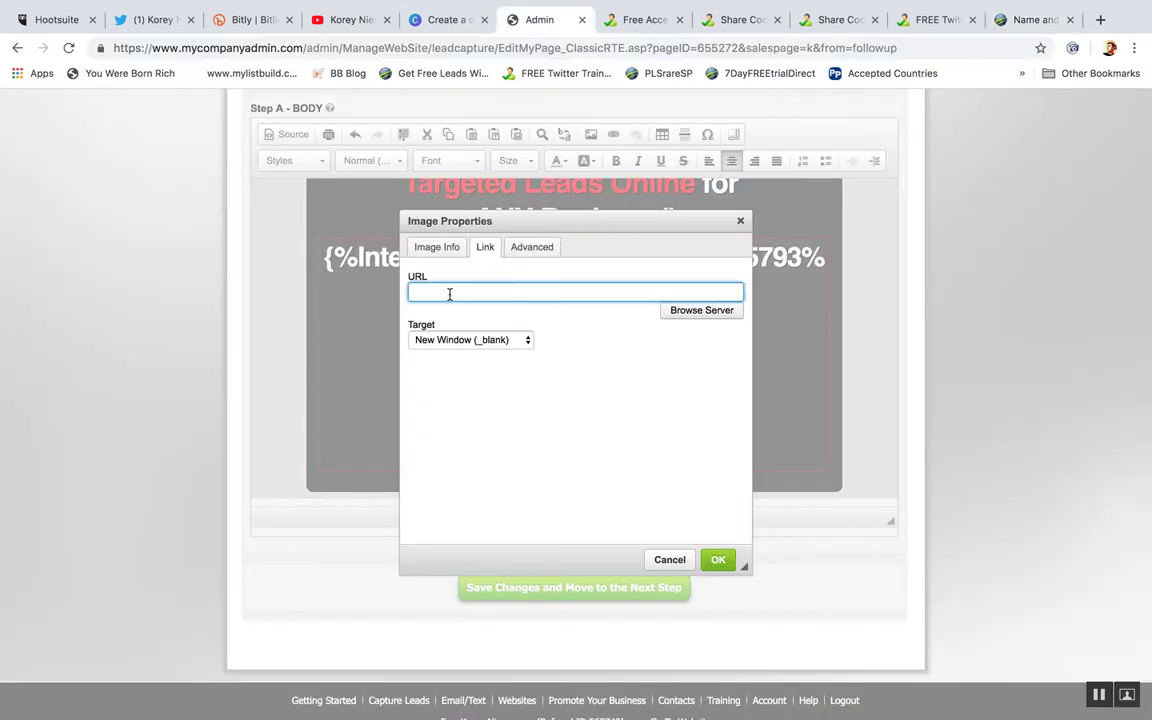
key(ctrl+v)
click(478, 339)
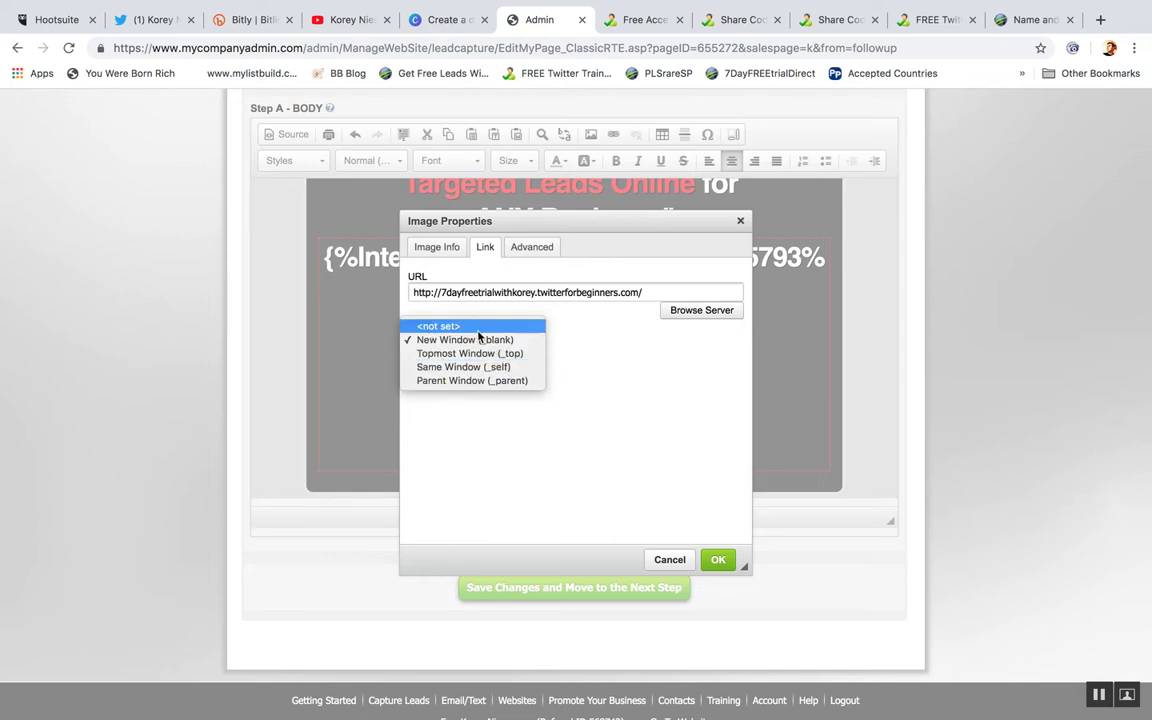
click(478, 339)
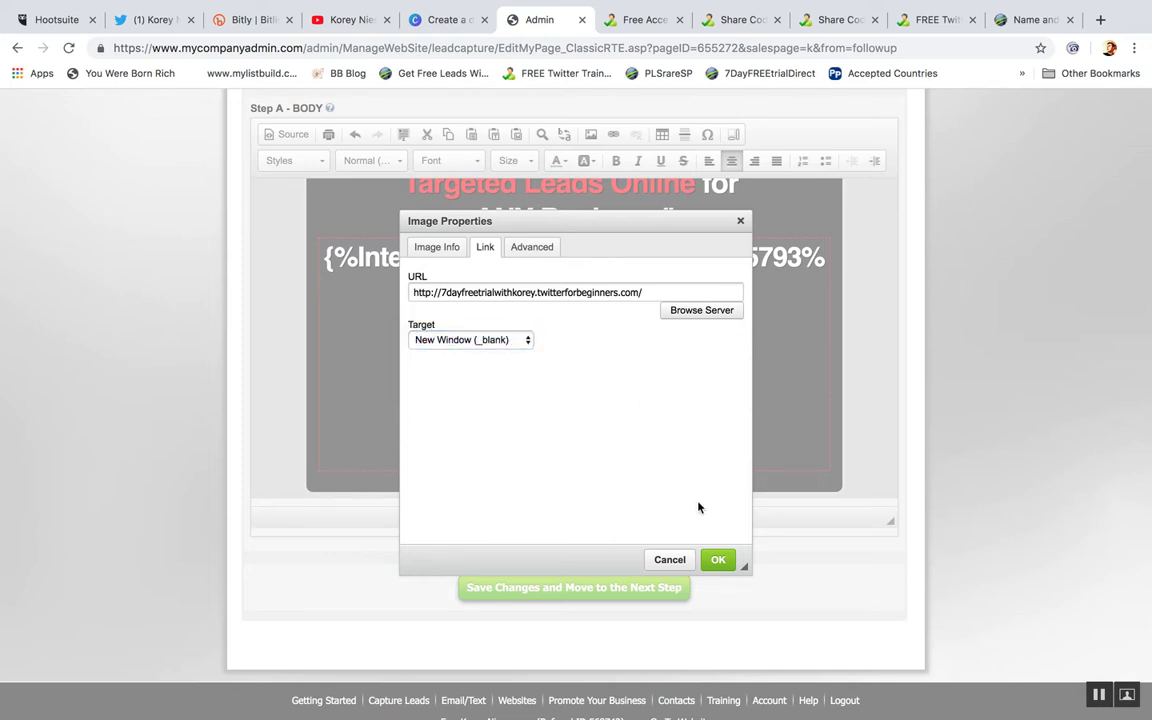
click(722, 560)
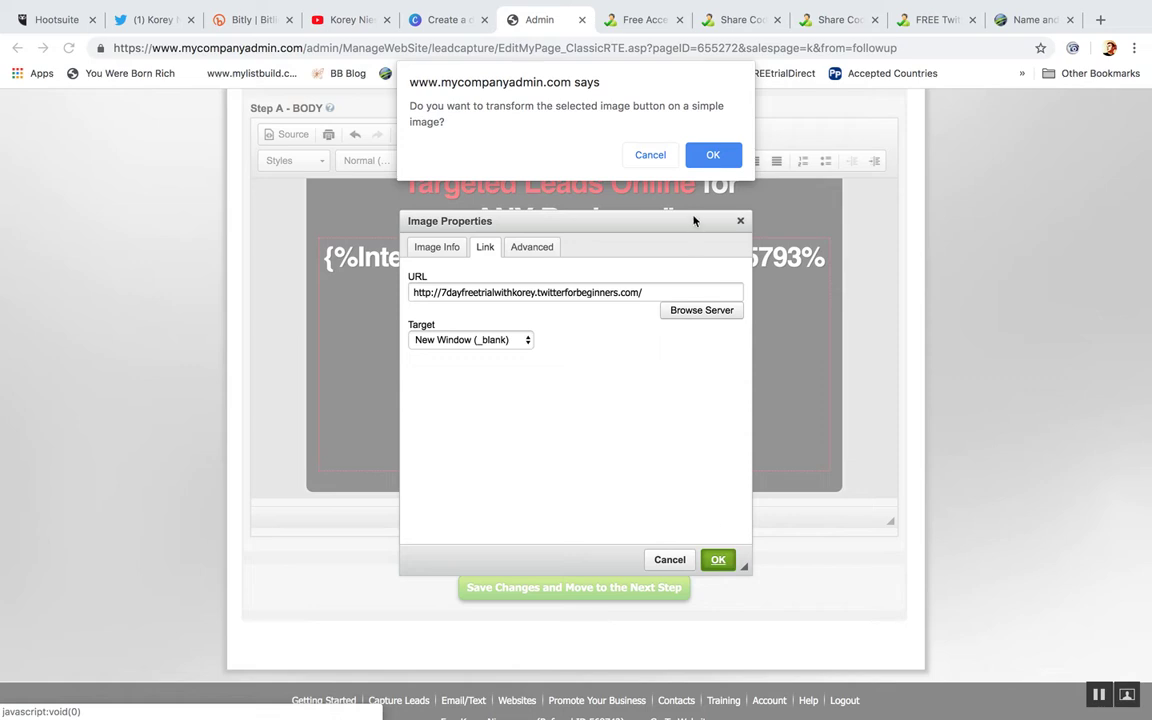
click(712, 155)
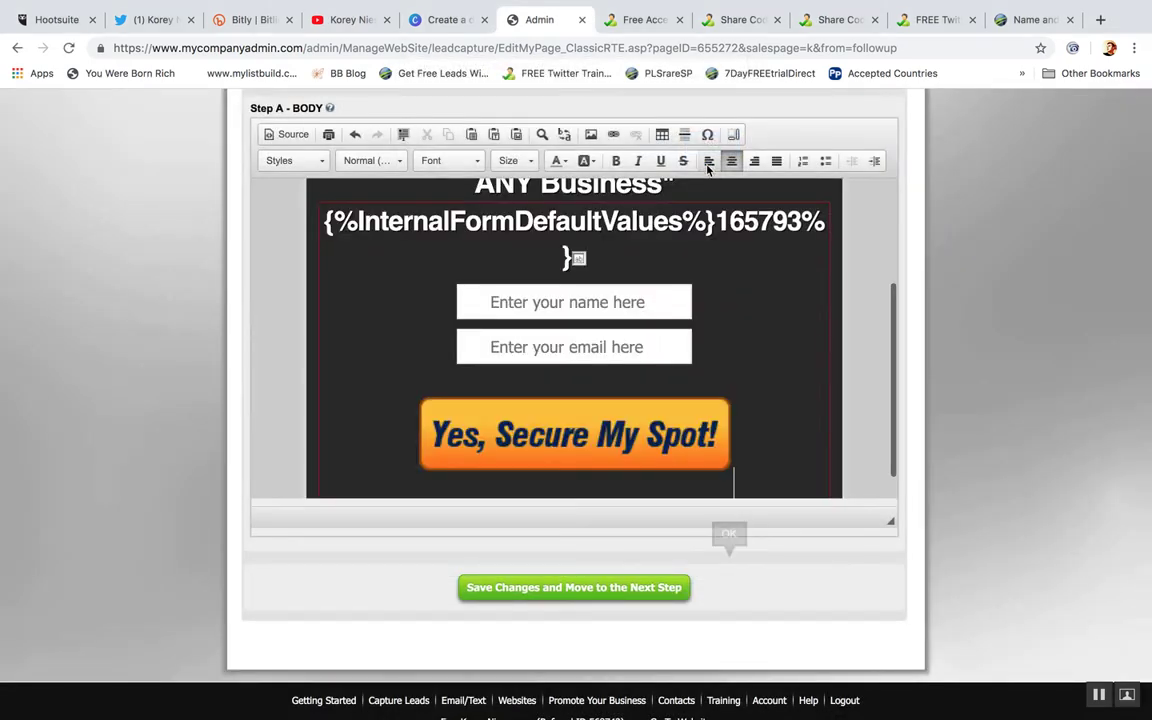
click(587, 433)
click(866, 353)
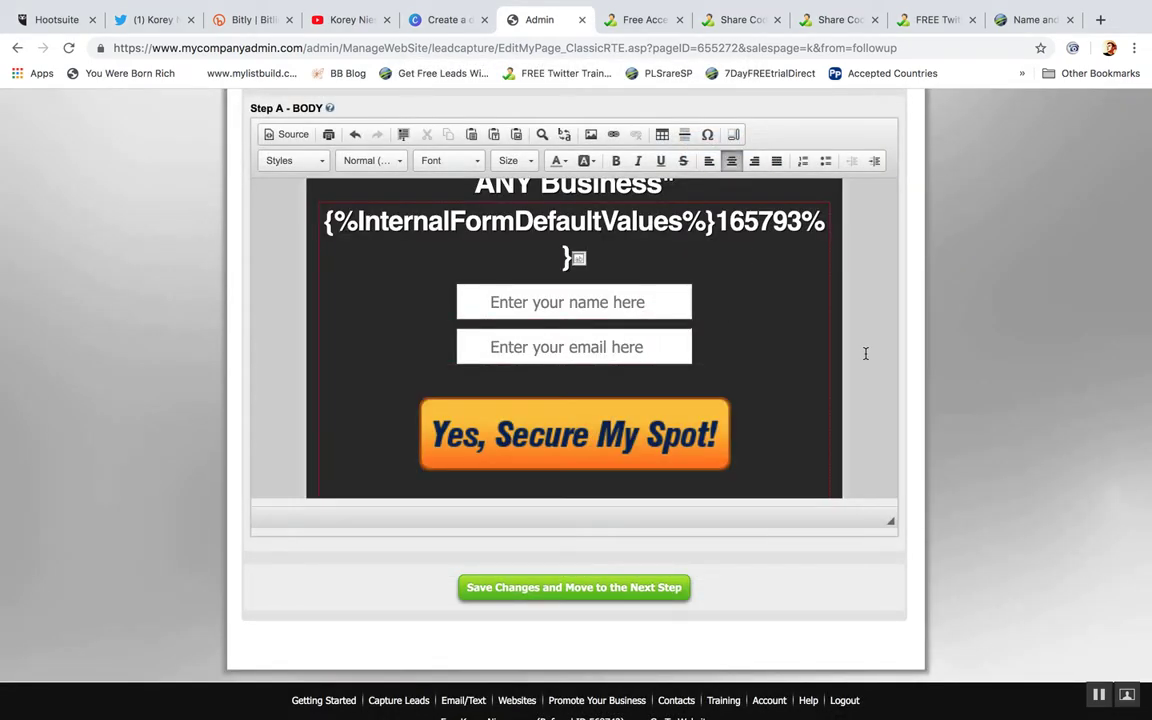
click(613, 423)
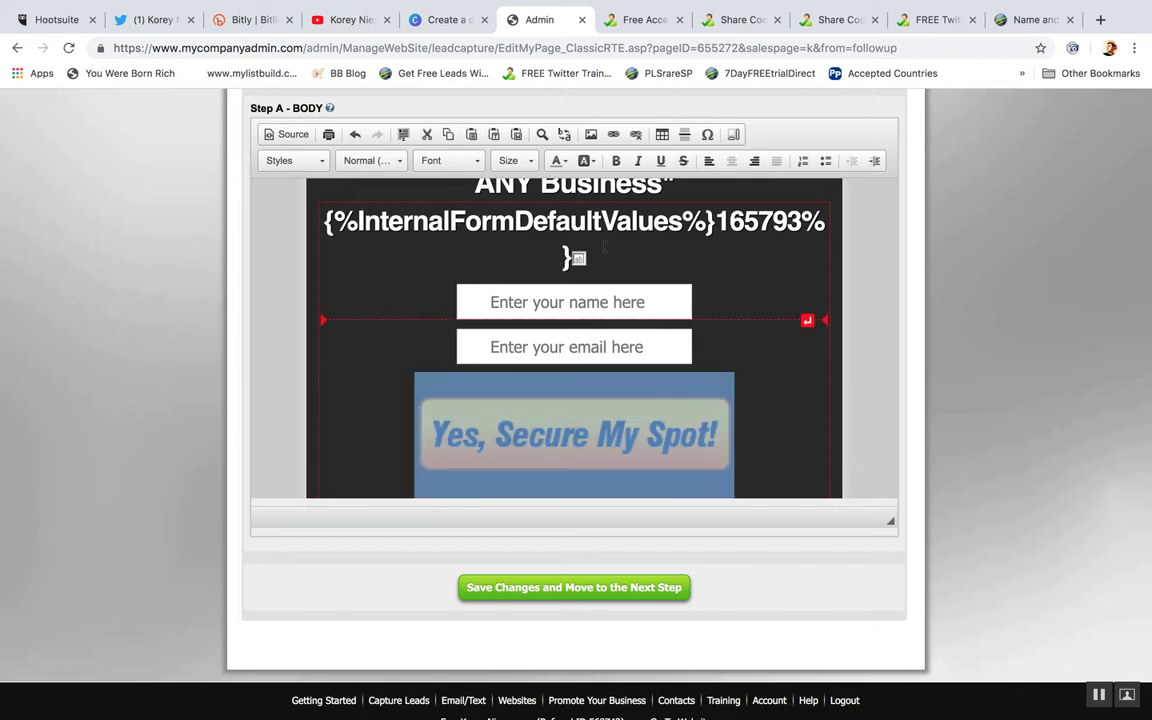
click(862, 366)
click(632, 398)
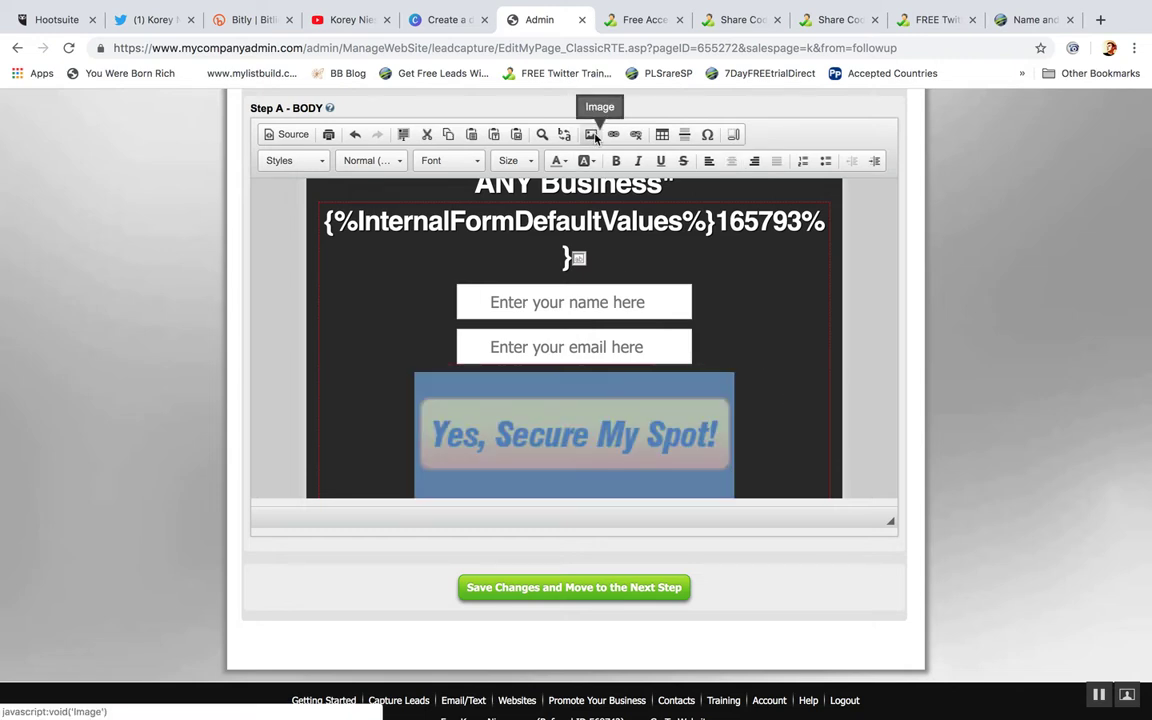
click(805, 400)
click(645, 420)
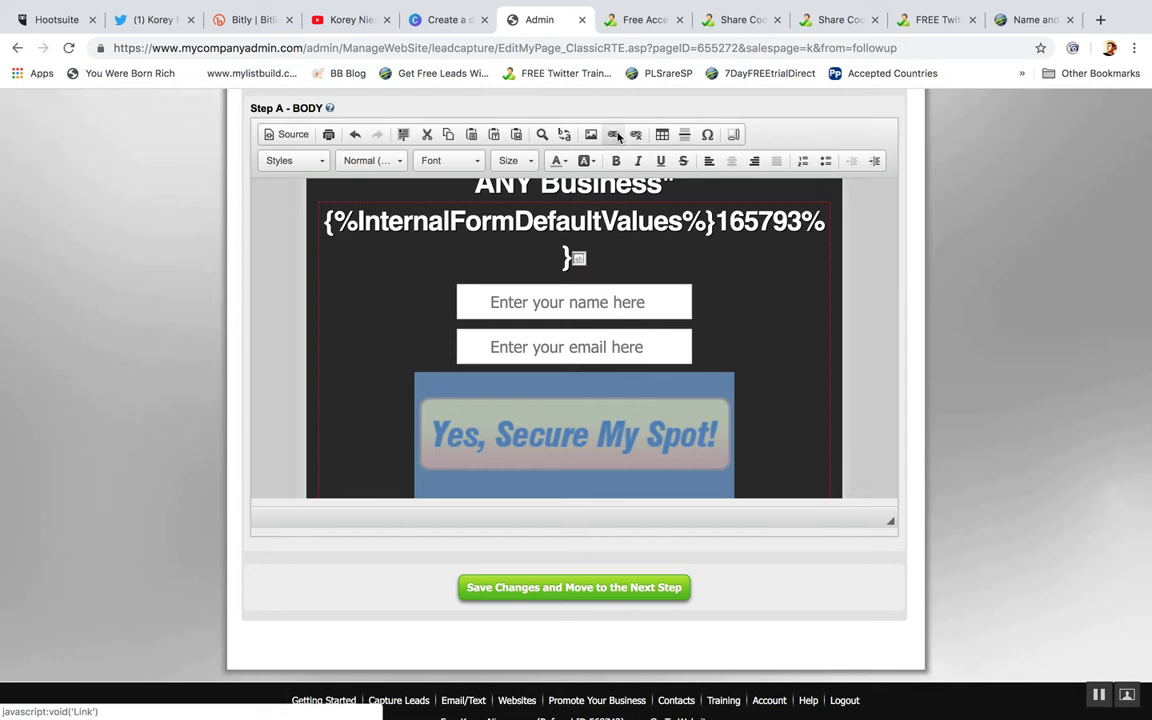
click(963, 345)
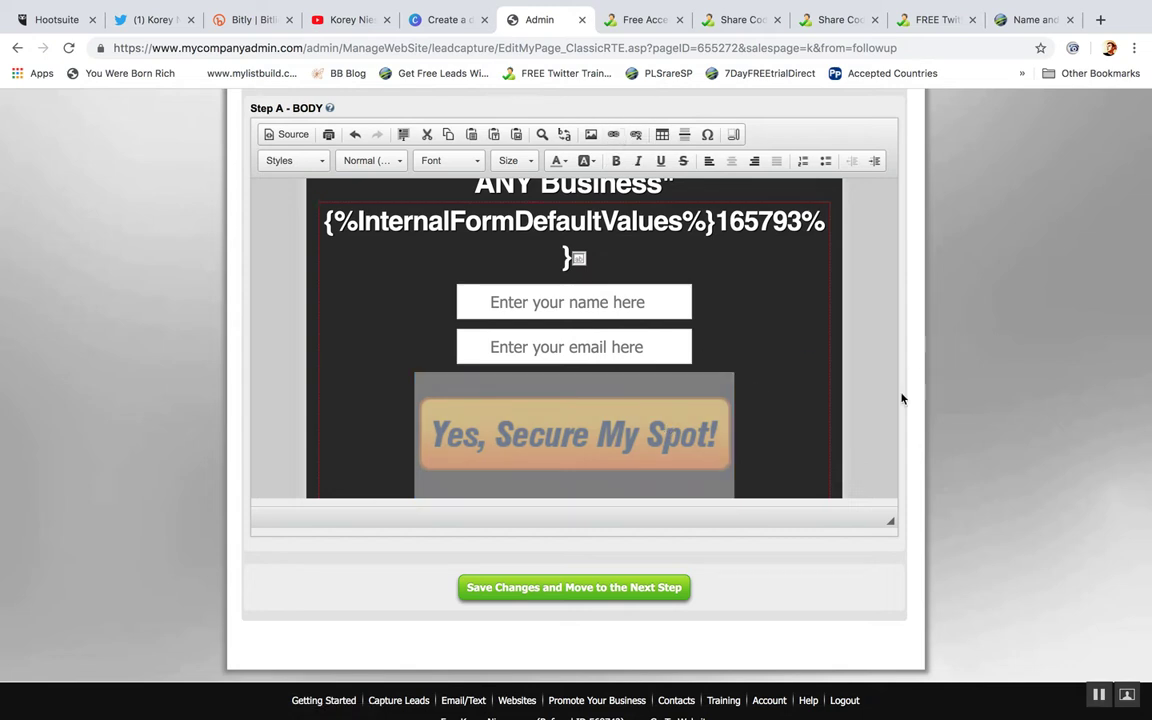
Step: Check the URL in the link settings of the "Yes, Secure My Spot!" image and close them without changes
double_click(635, 452)
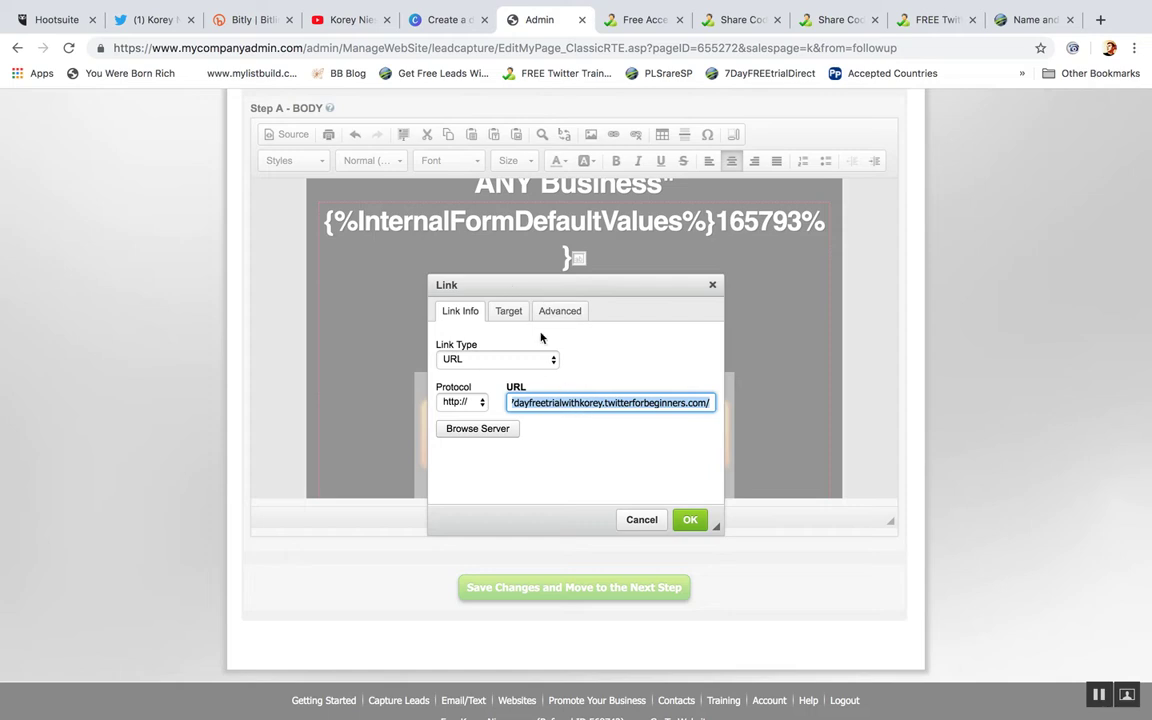
click(712, 285)
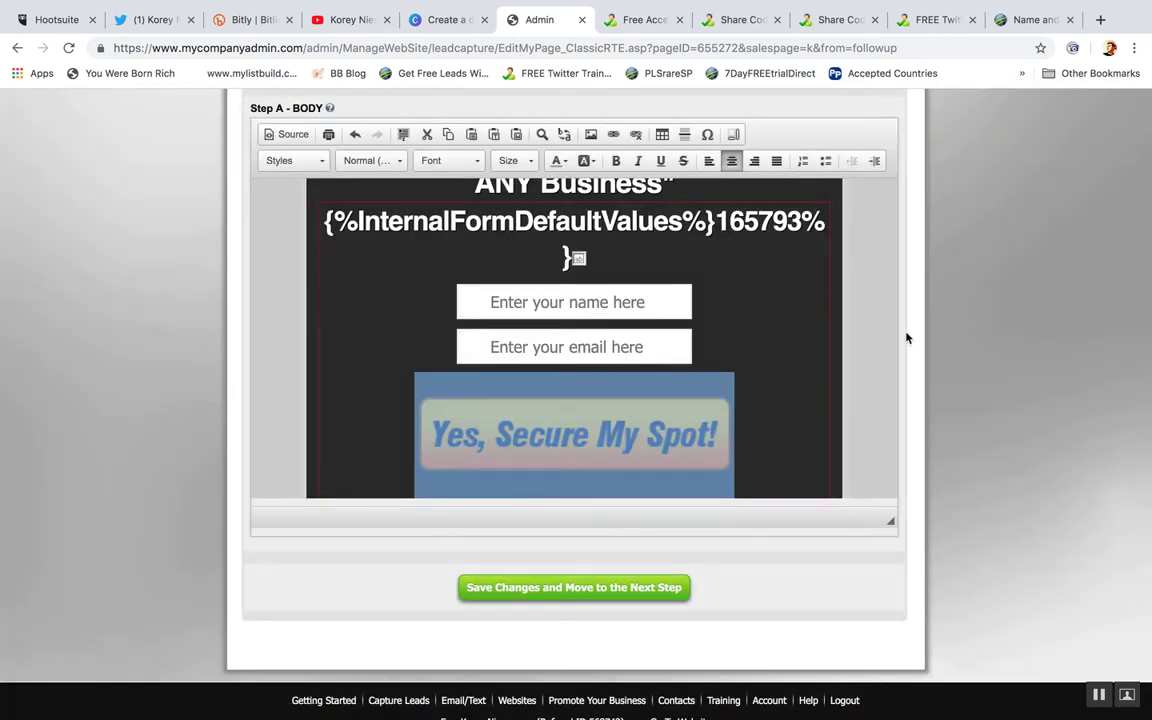
click(891, 351)
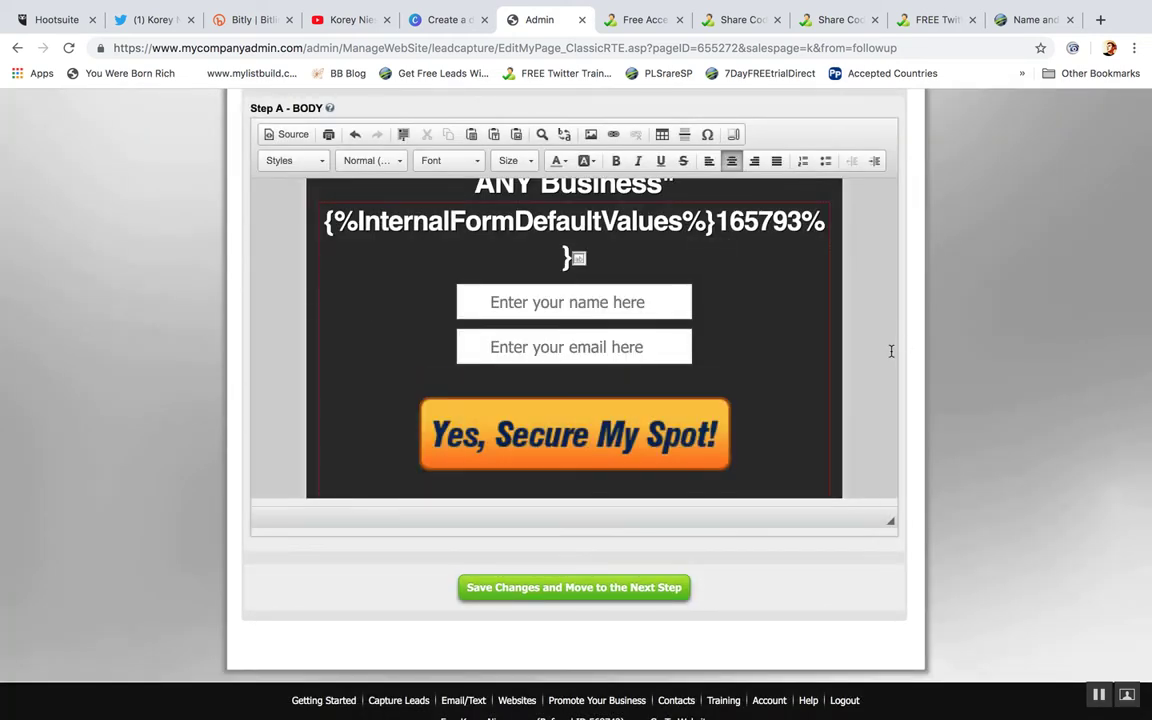
scroll(907, 370, down, 1)
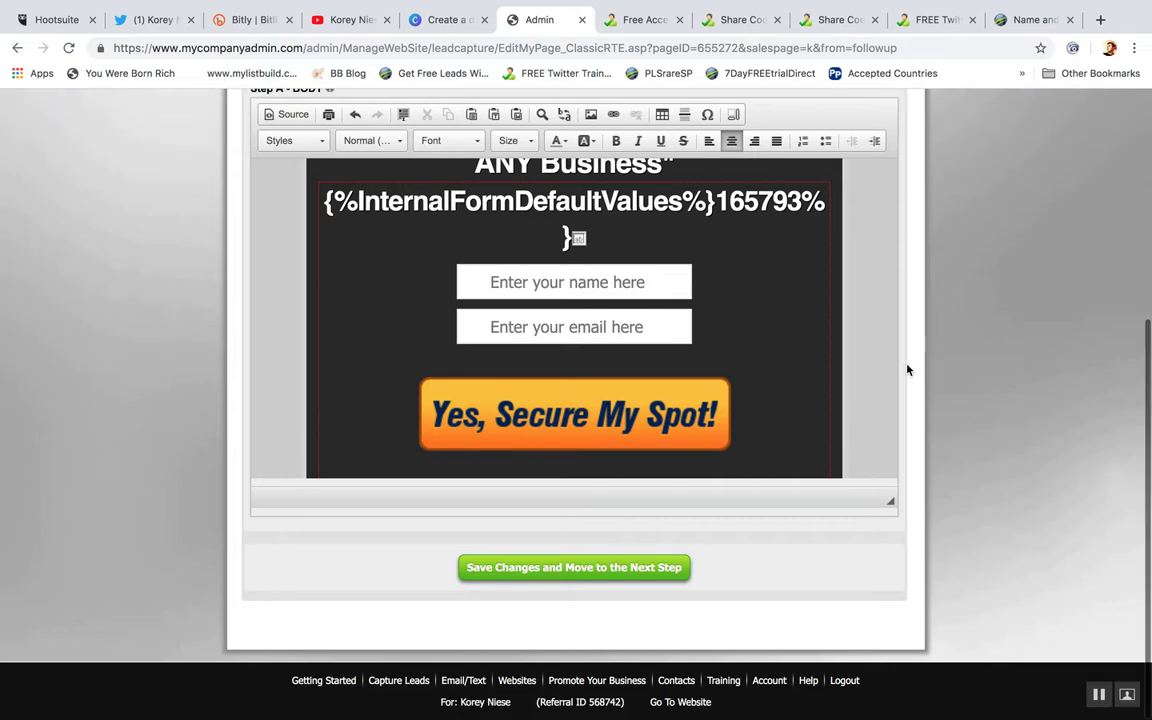
double_click(690, 405)
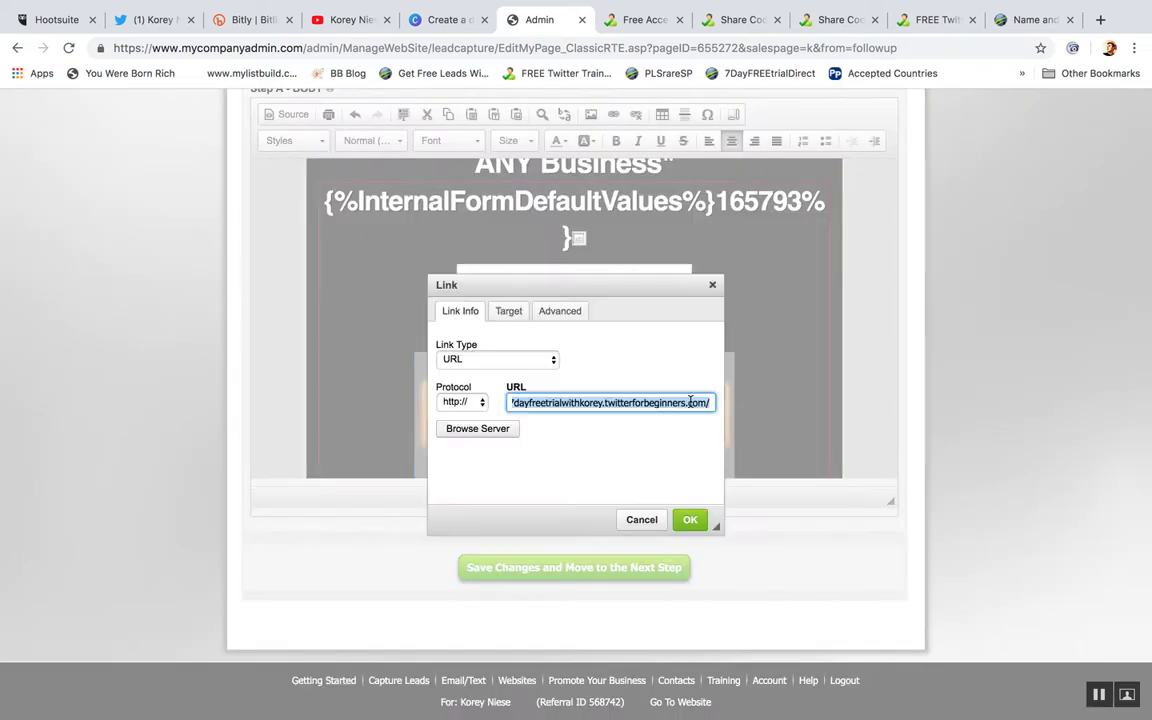
click(712, 286)
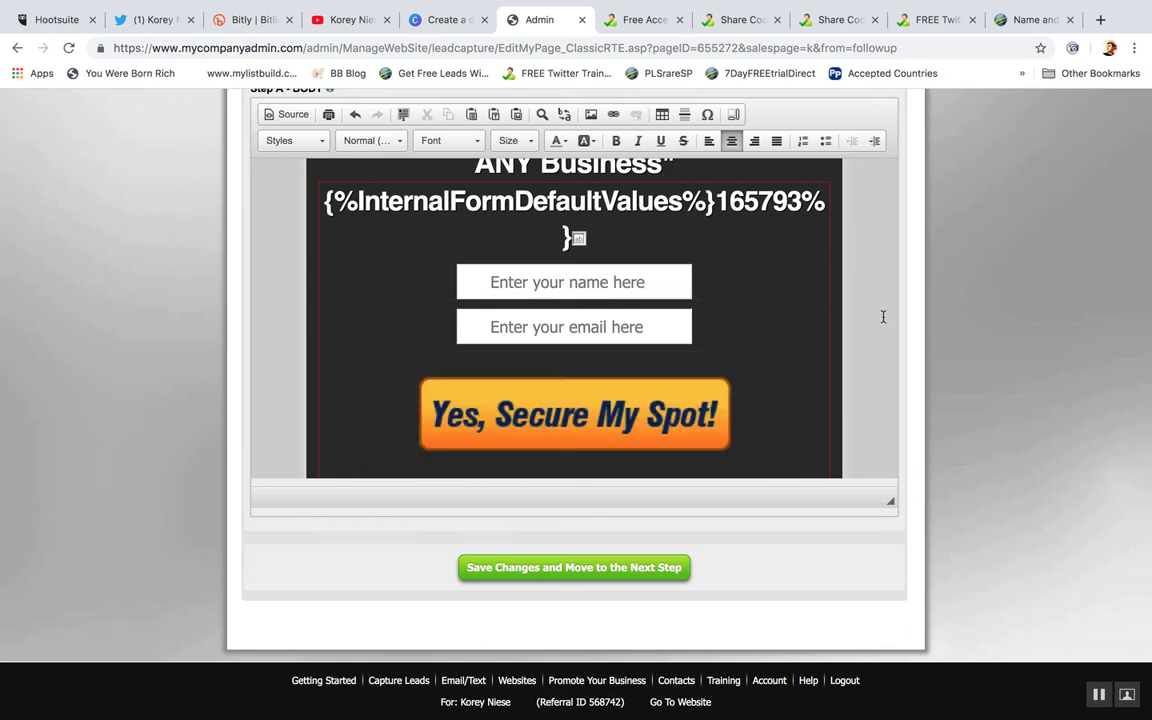
Step: Save the page text changes and view the published web page
click(591, 566)
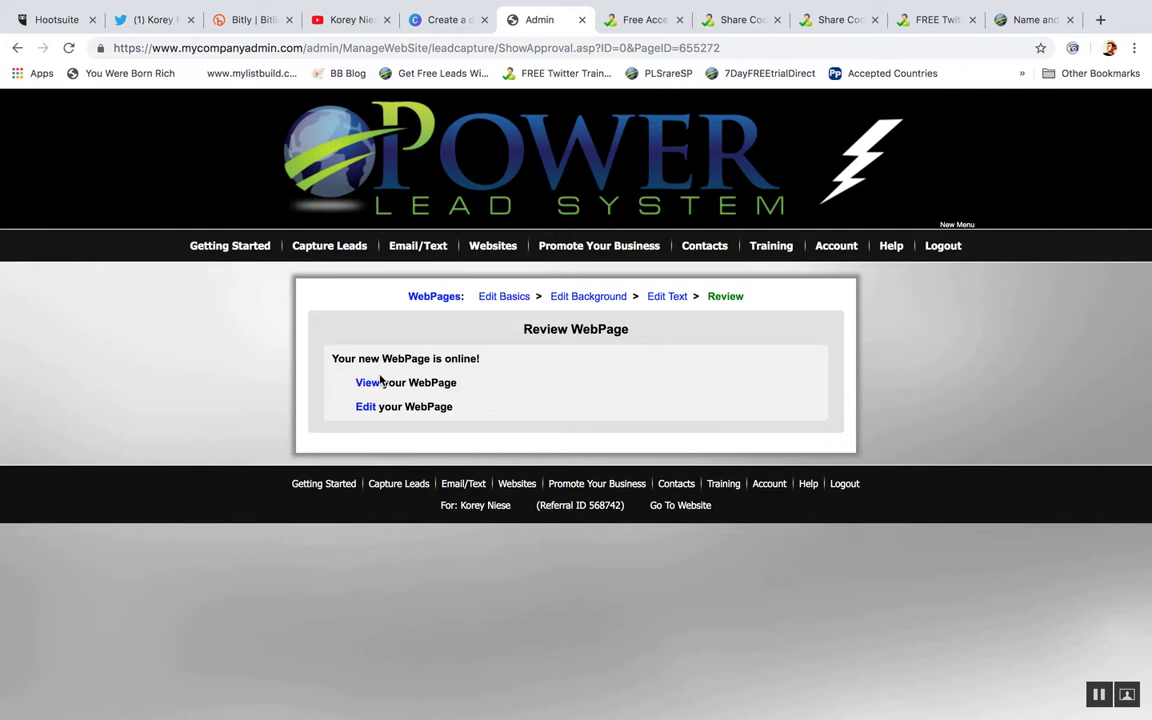
click(379, 381)
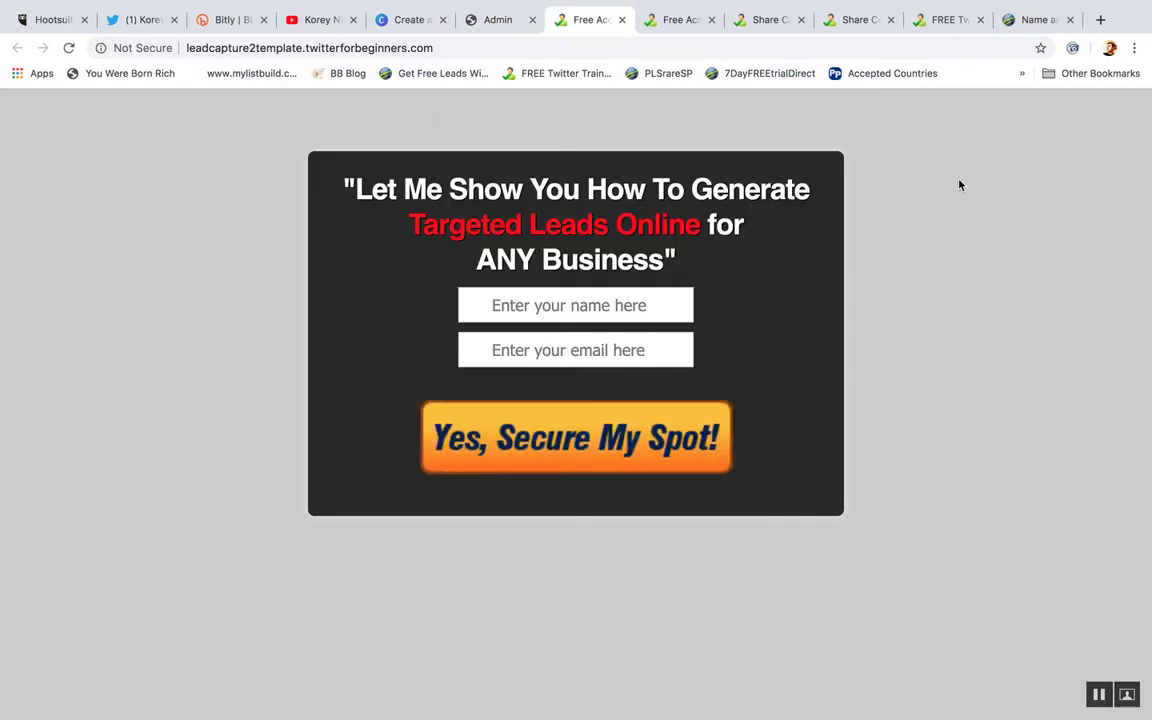
Step: Test the "Yes, Secure My Spot!" button's link on the live page twice, closing the opened sign-up page each time
click(622, 440)
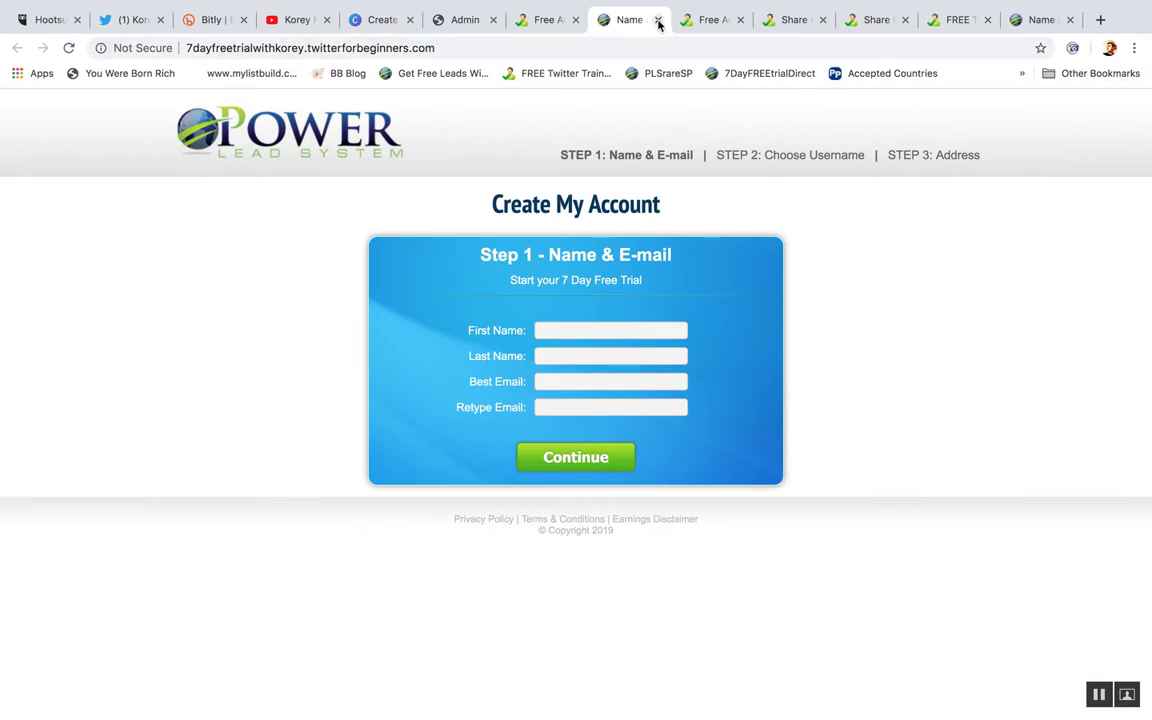
click(658, 21)
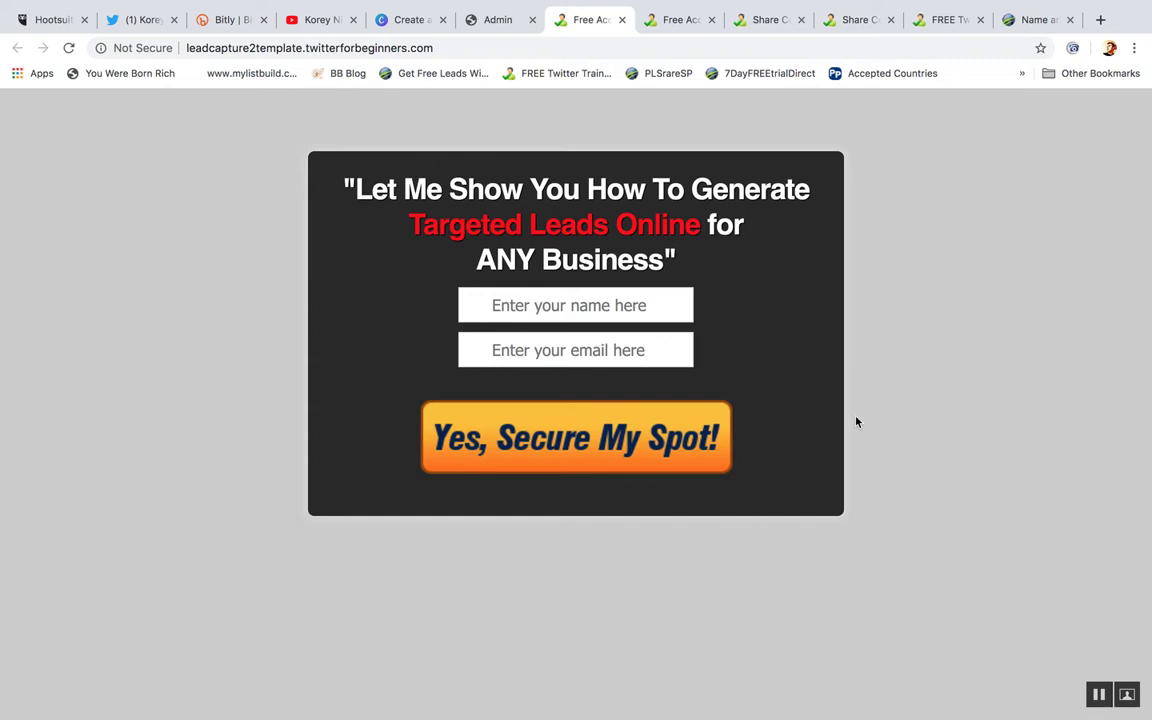
click(625, 450)
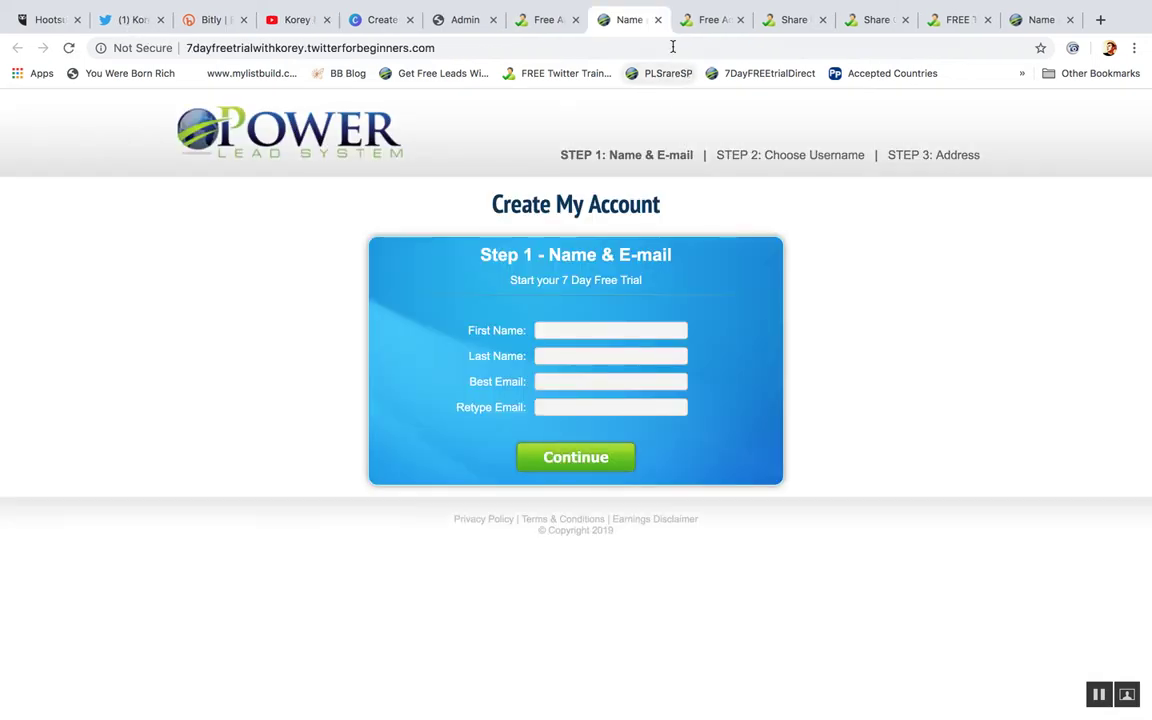
click(658, 20)
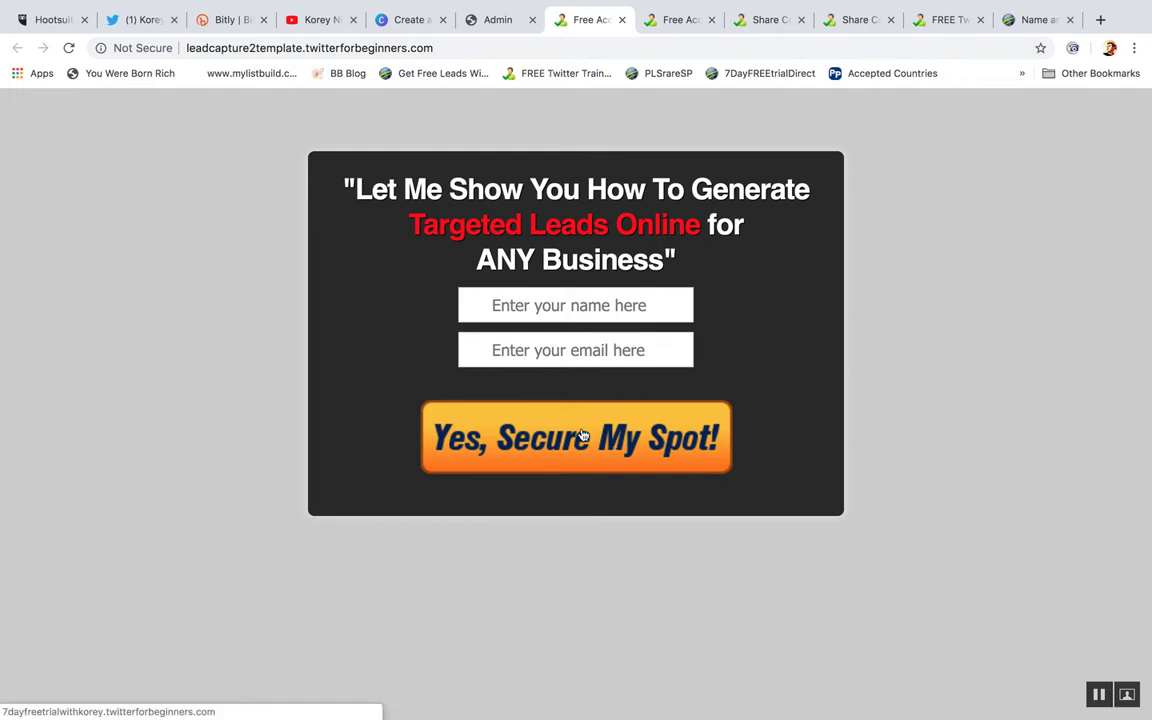
click(563, 304)
click(746, 288)
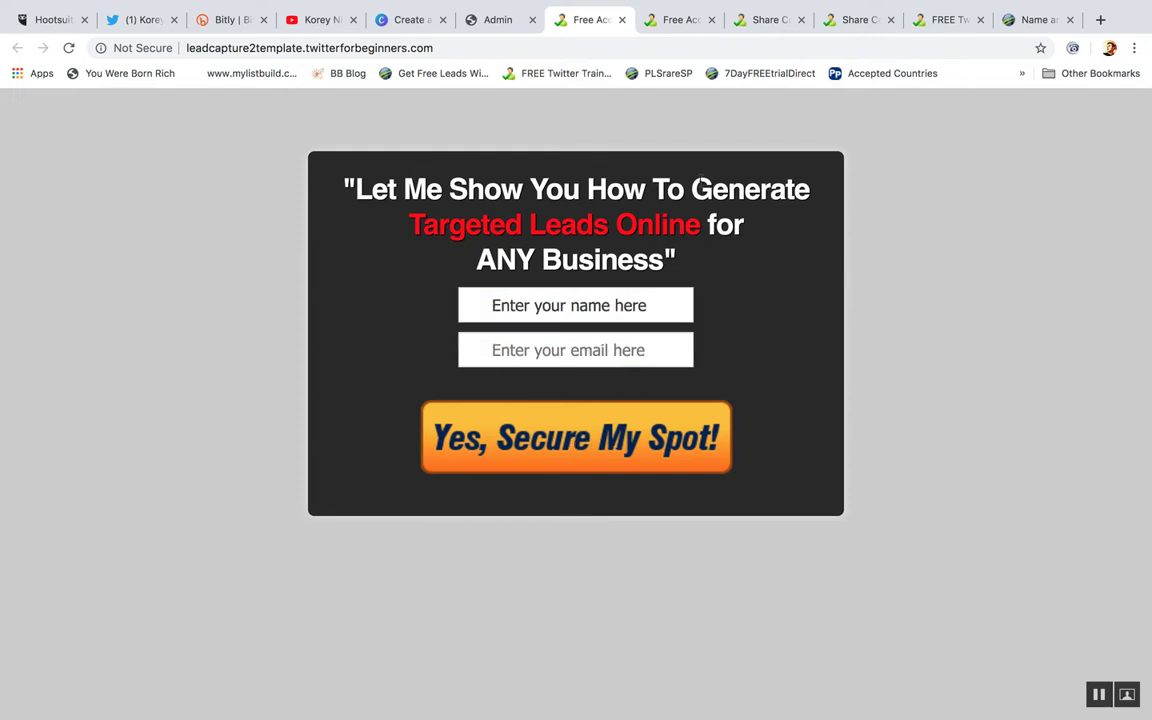
Step: Return to the admin site and reopen the sales page's text for editing at the button image
click(498, 22)
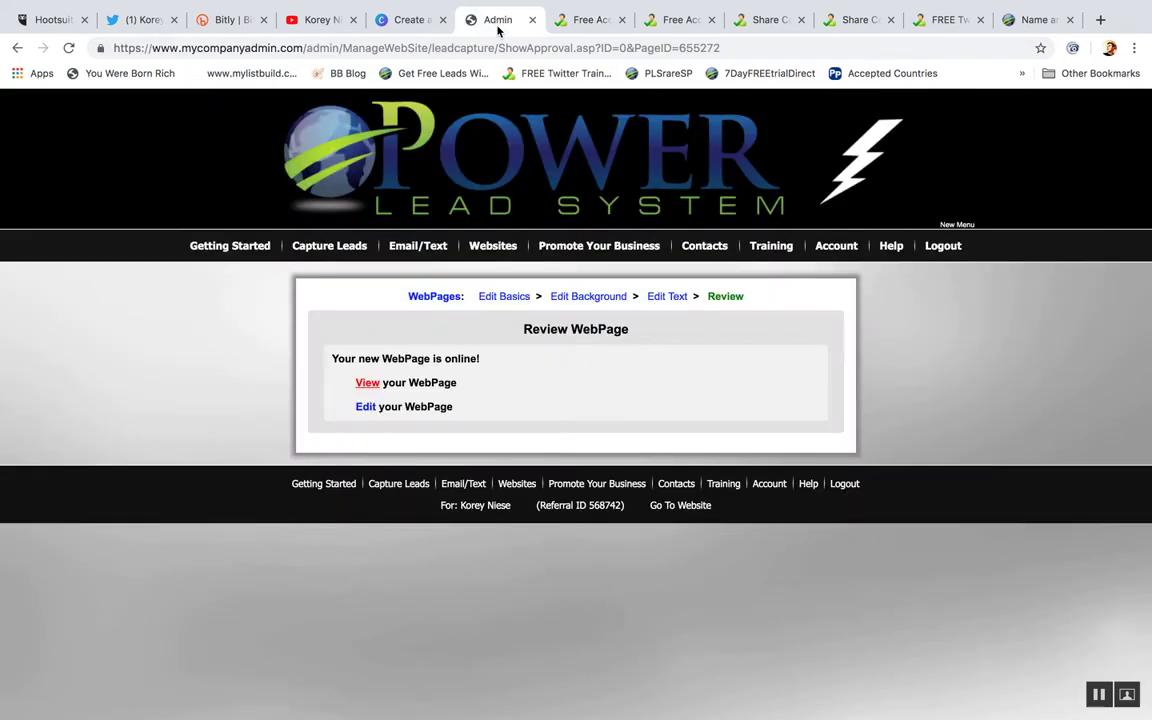
click(655, 297)
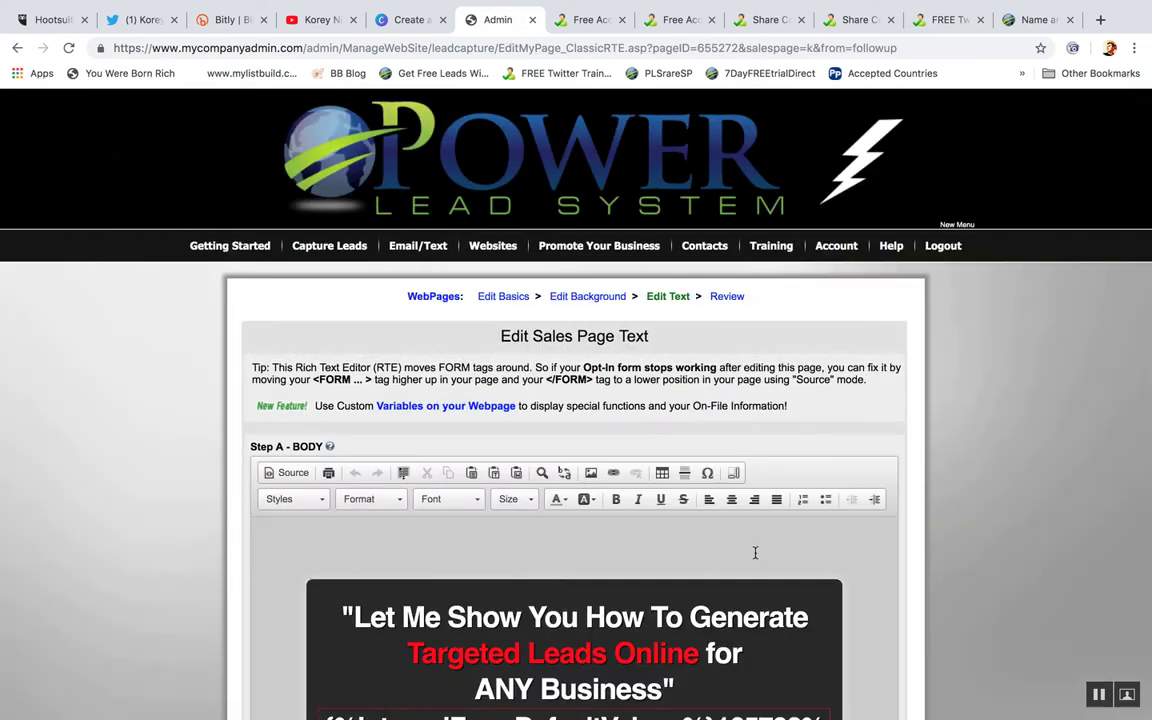
scroll(753, 552, down, 5)
scroll(753, 550, down, 5)
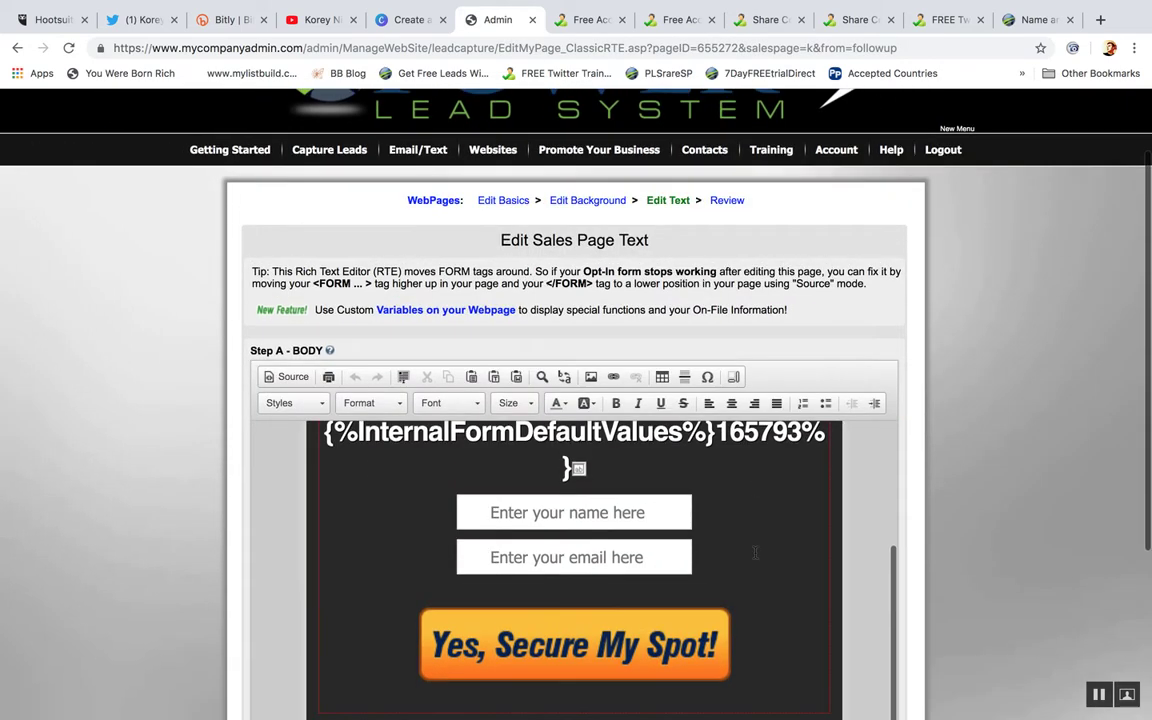
Step: Try to remove the link from the "Yes, Secure My Spot!" image by emptying its URL, then discard the changes
double_click(667, 523)
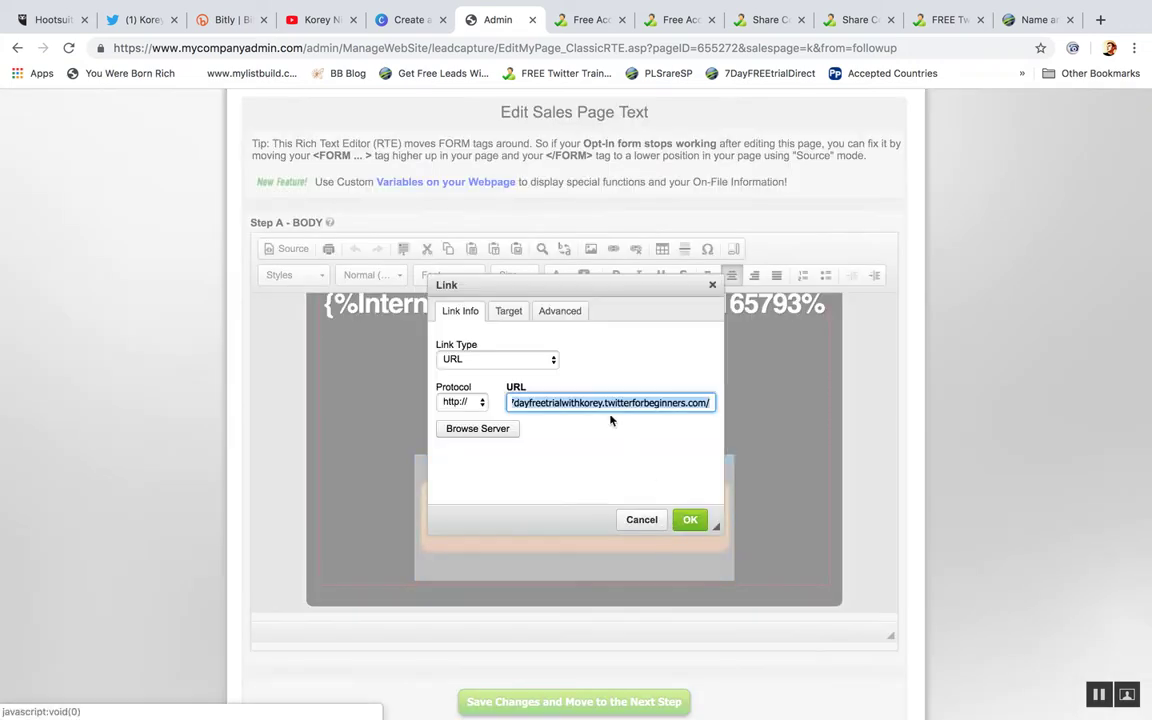
key(BackSpace)
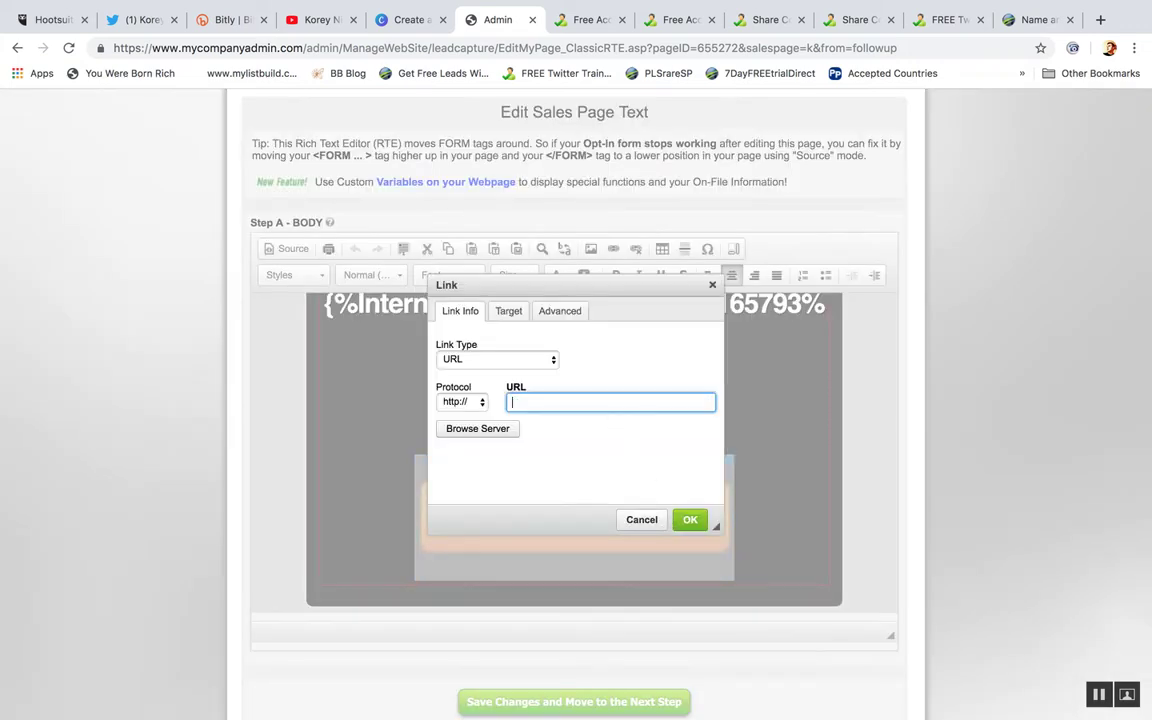
click(689, 519)
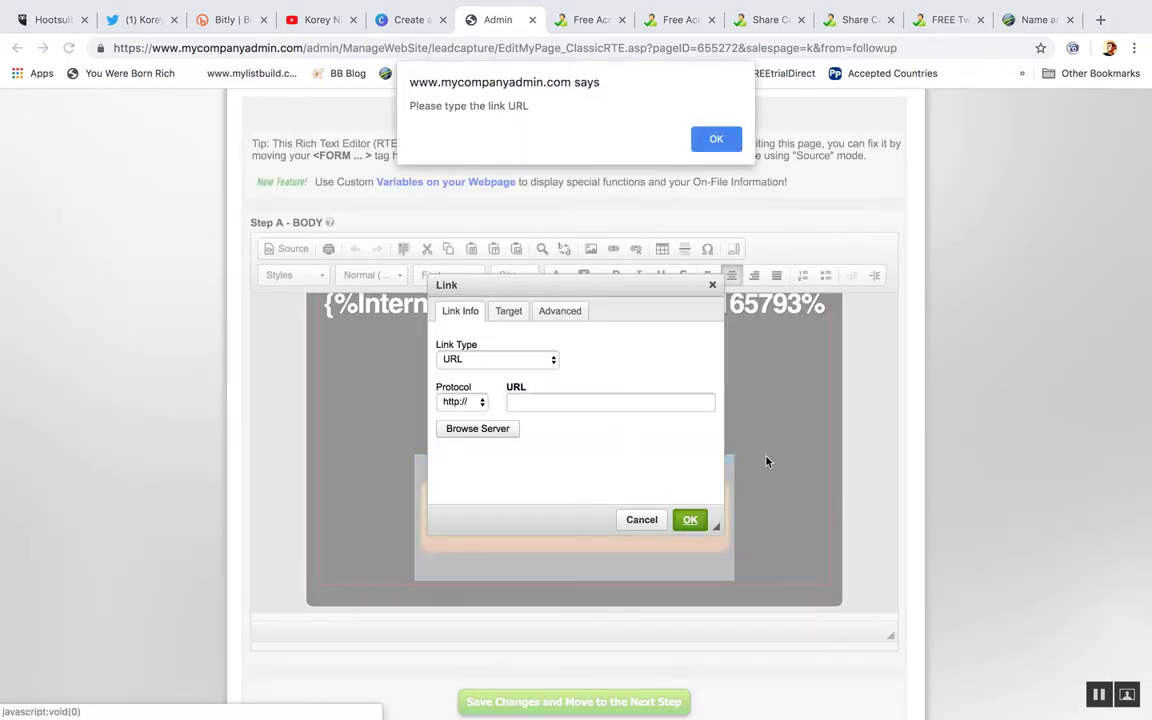
click(710, 140)
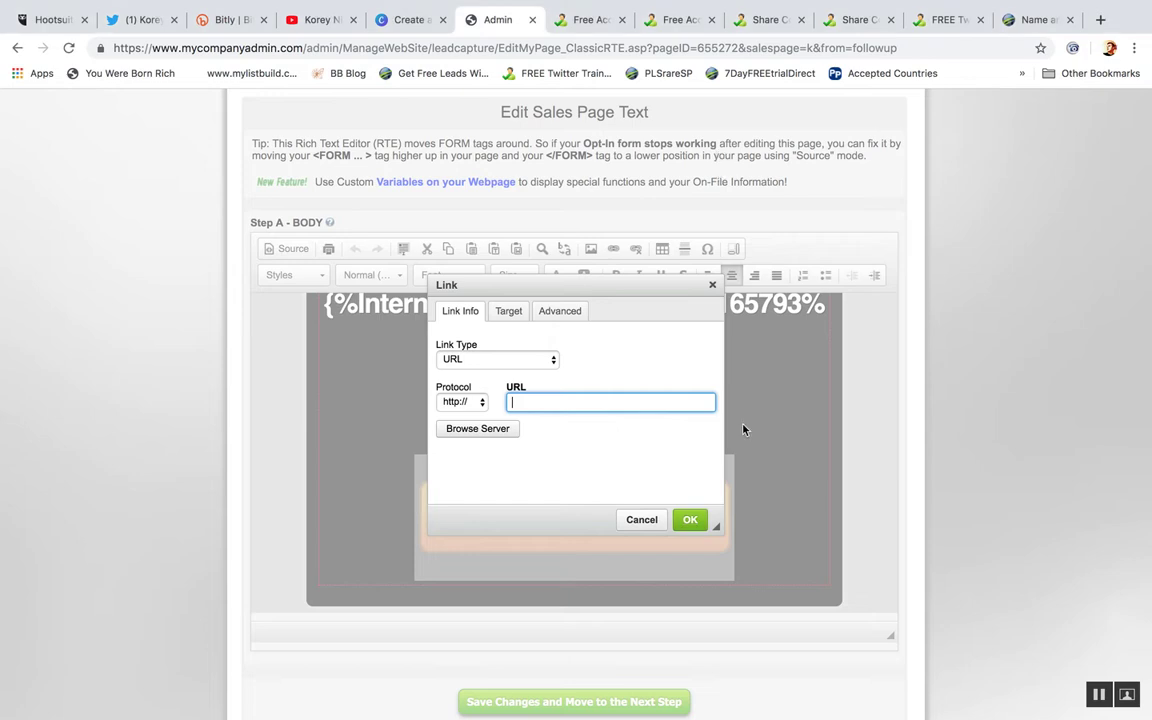
click(645, 519)
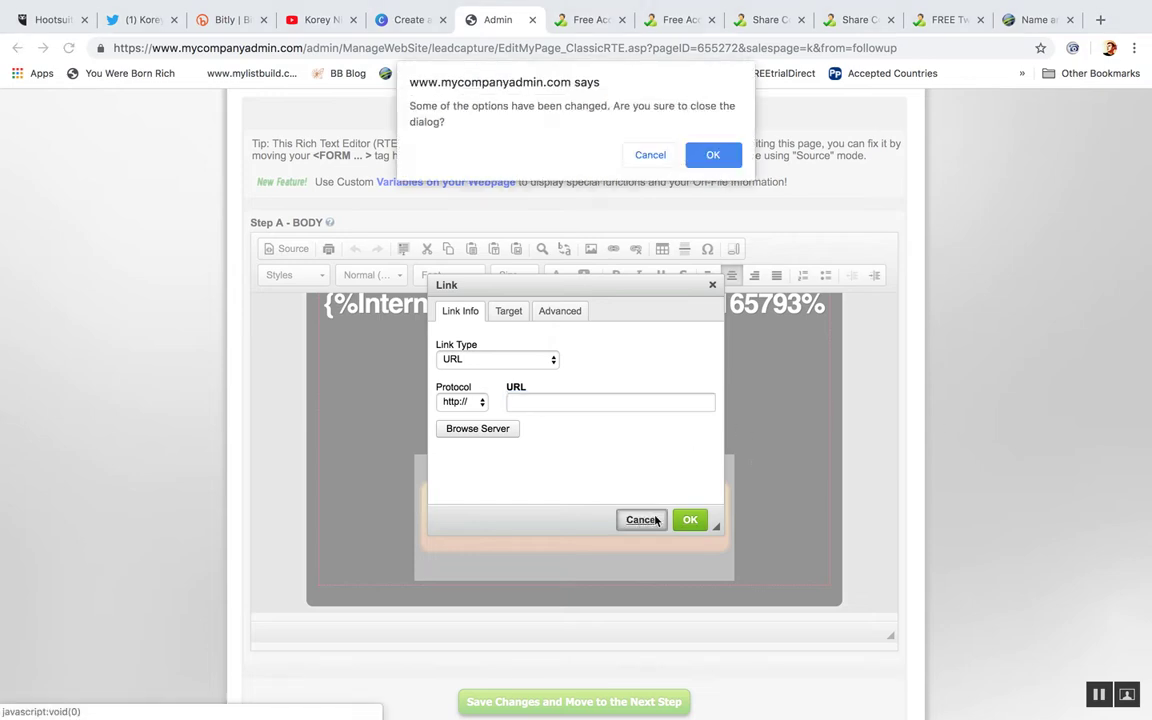
click(713, 154)
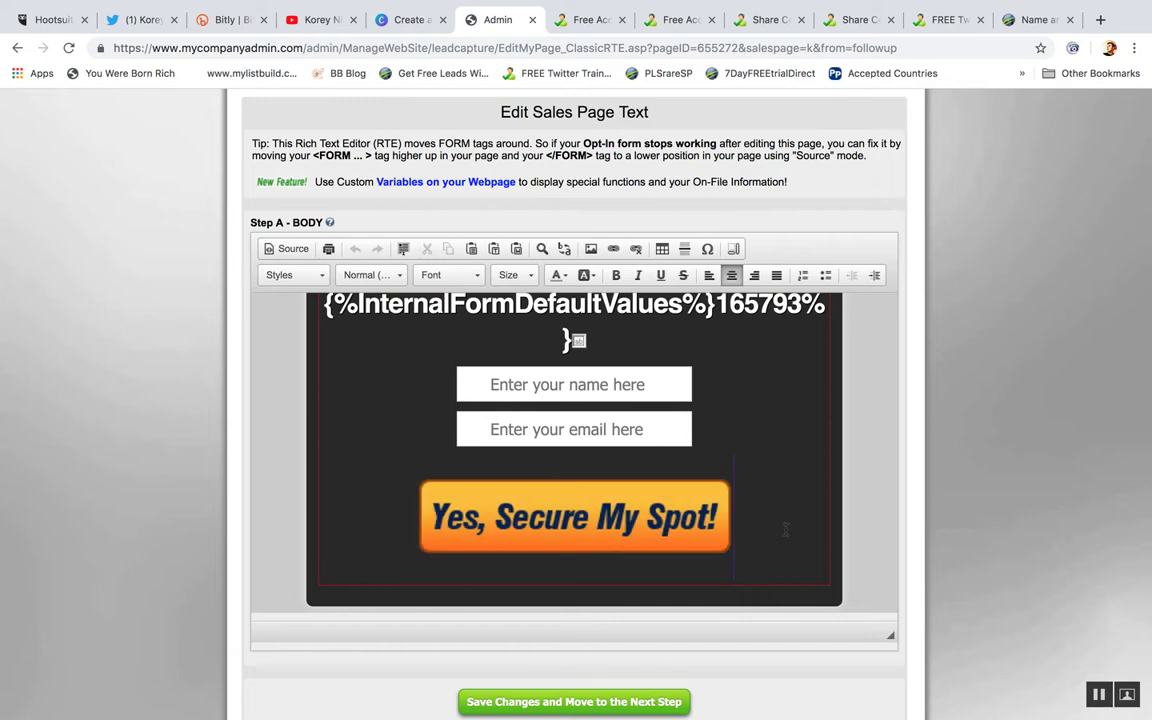
double_click(567, 470)
key(BackSpace)
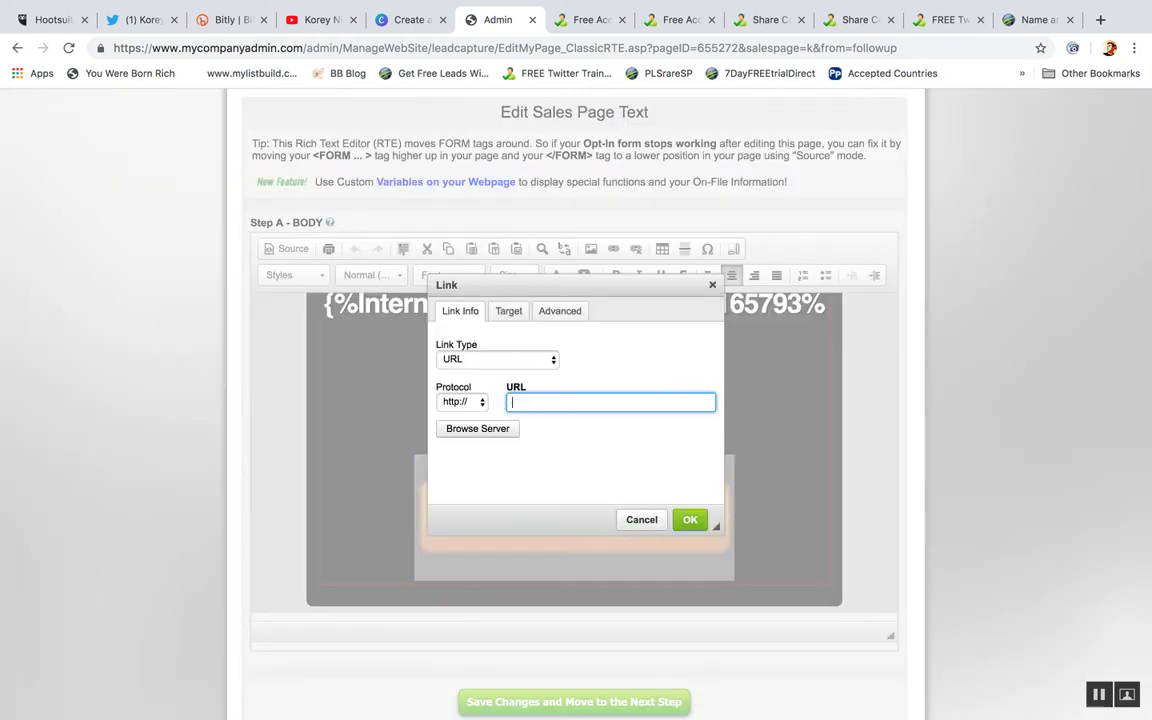
click(712, 285)
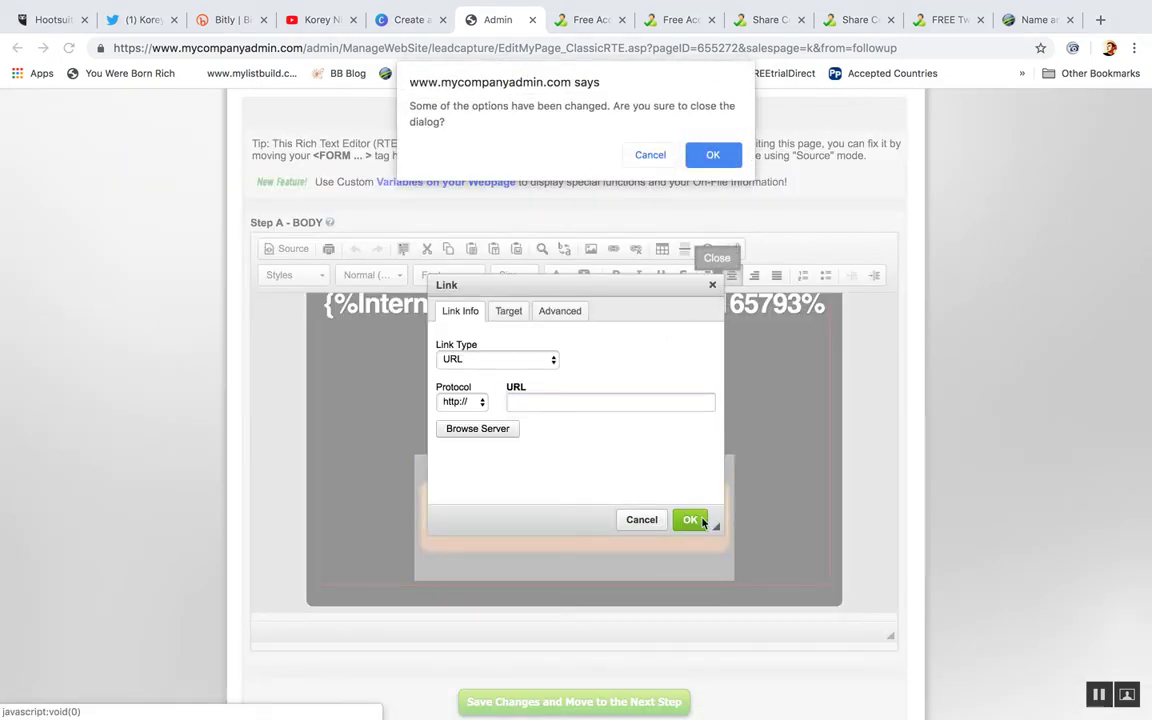
click(712, 155)
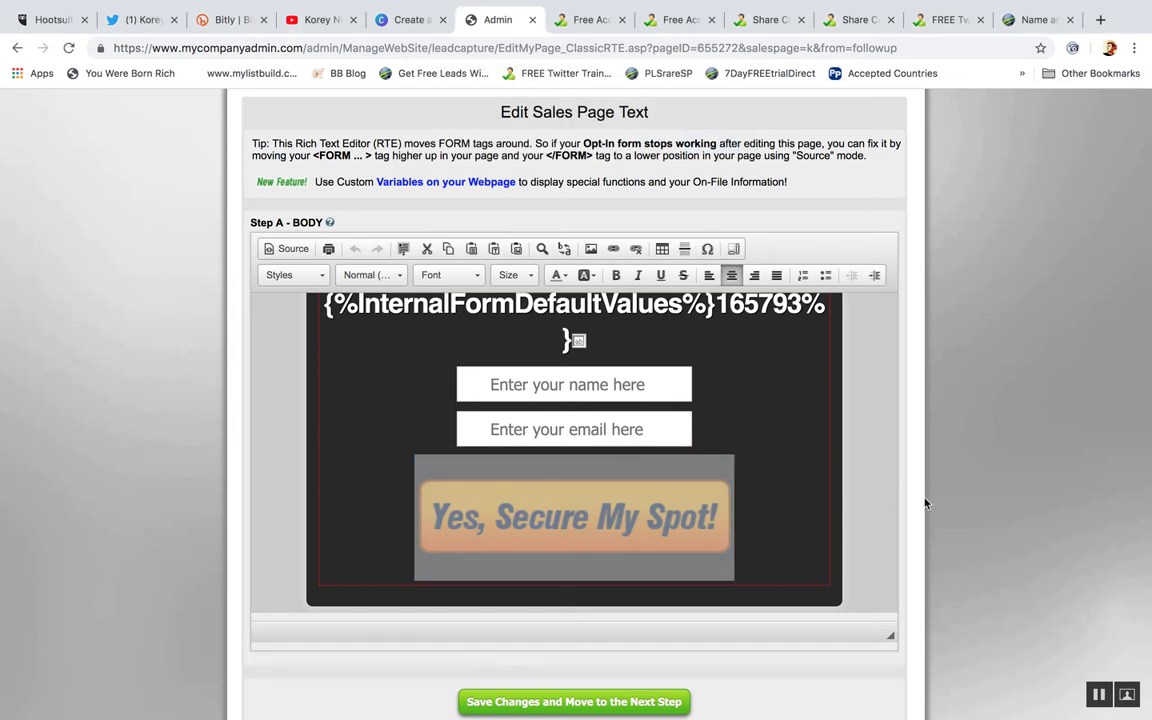
Step: Replace the "Yes, Secure My Spot!" image with the yellow click-here-to-continue button image from the Custom Library
scroll(925, 503, down, 1)
click(636, 463)
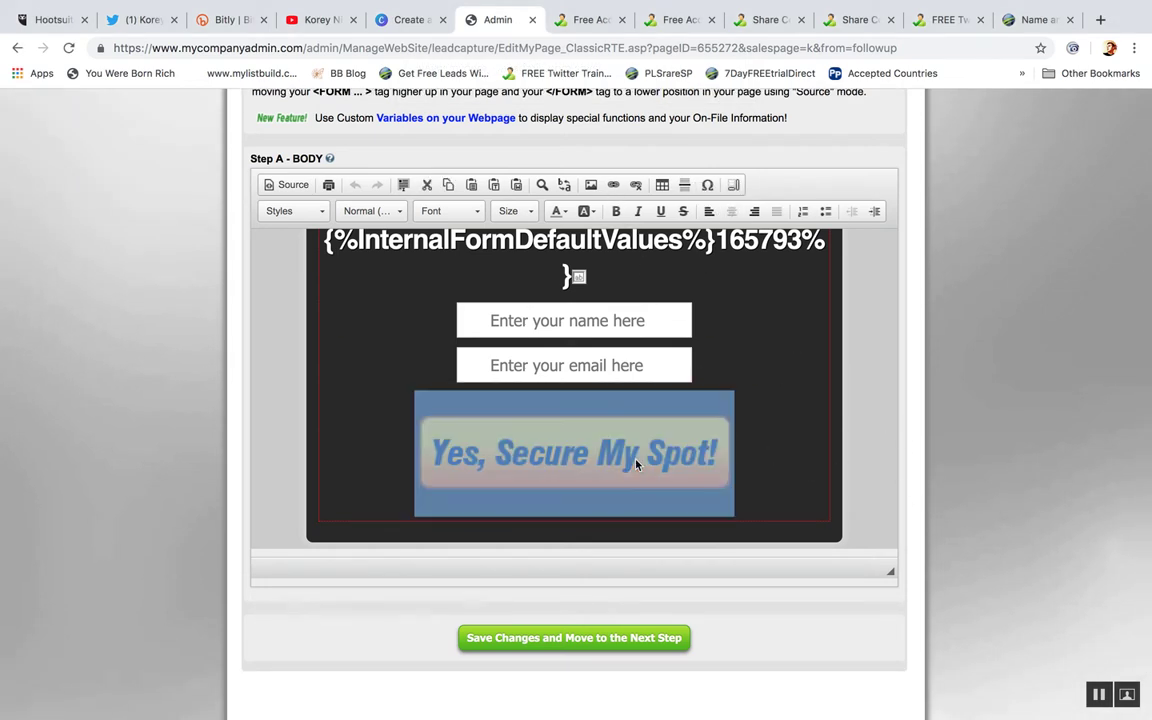
click(591, 185)
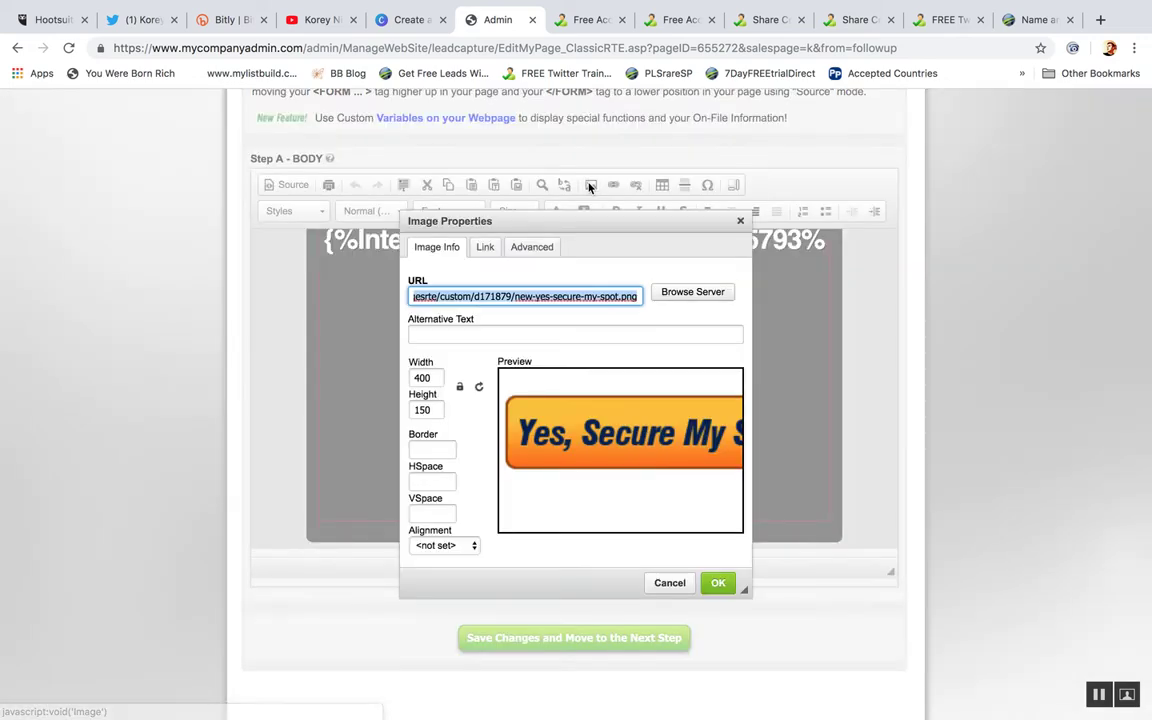
click(701, 293)
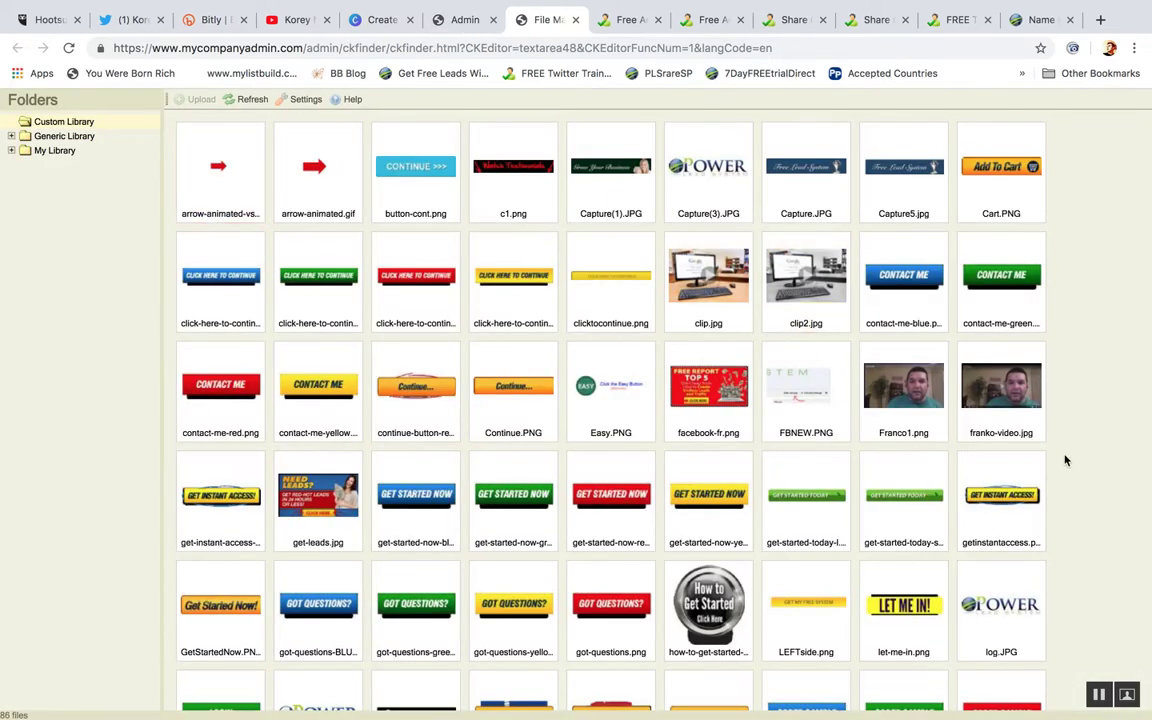
scroll(1085, 460, down, 2)
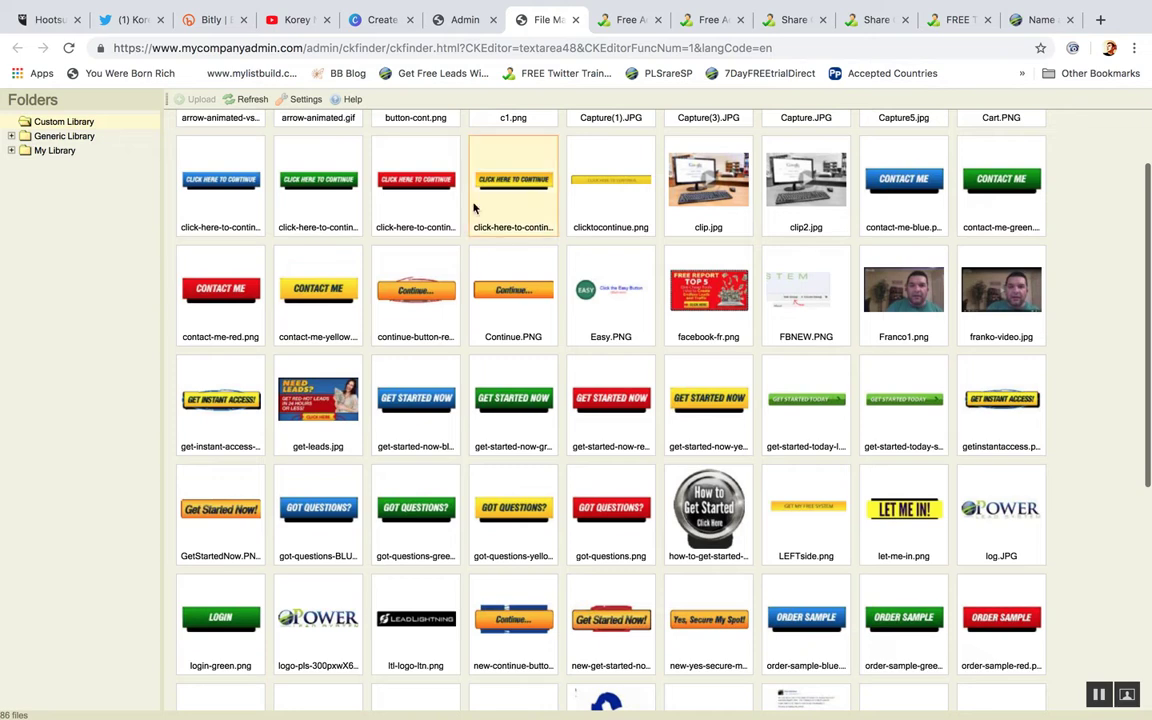
double_click(507, 196)
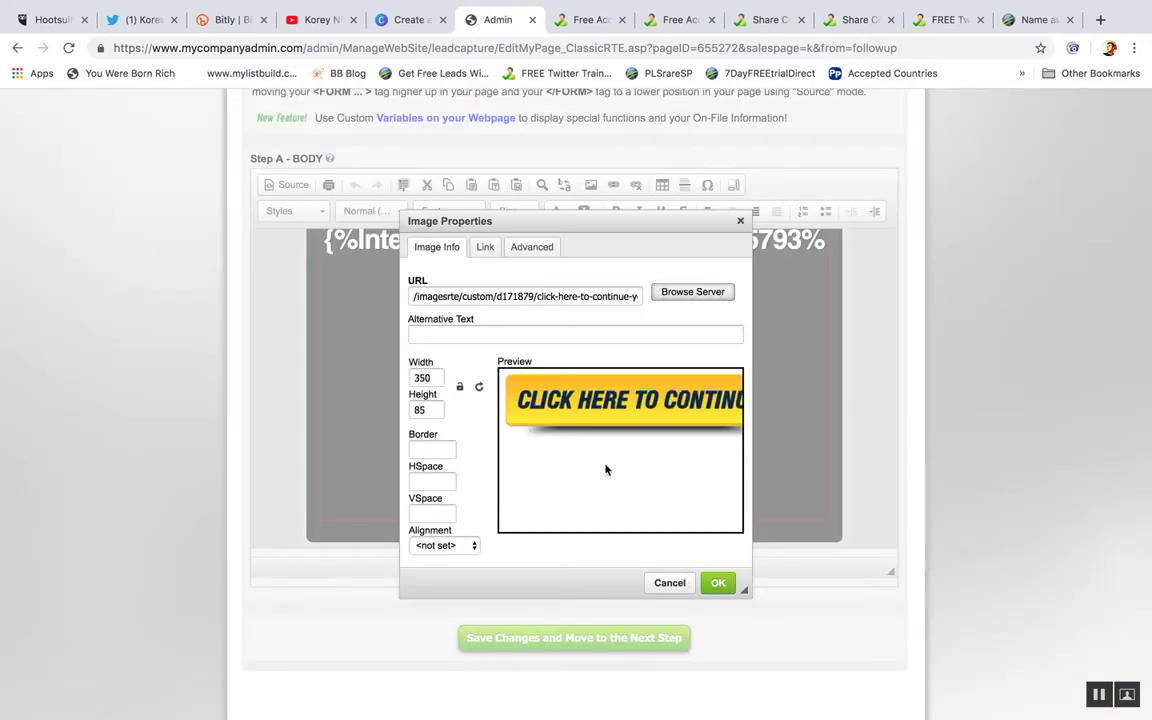
Step: Set the replacement button image's width to 420 and save the page text changes
double_click(414, 377)
text(420)
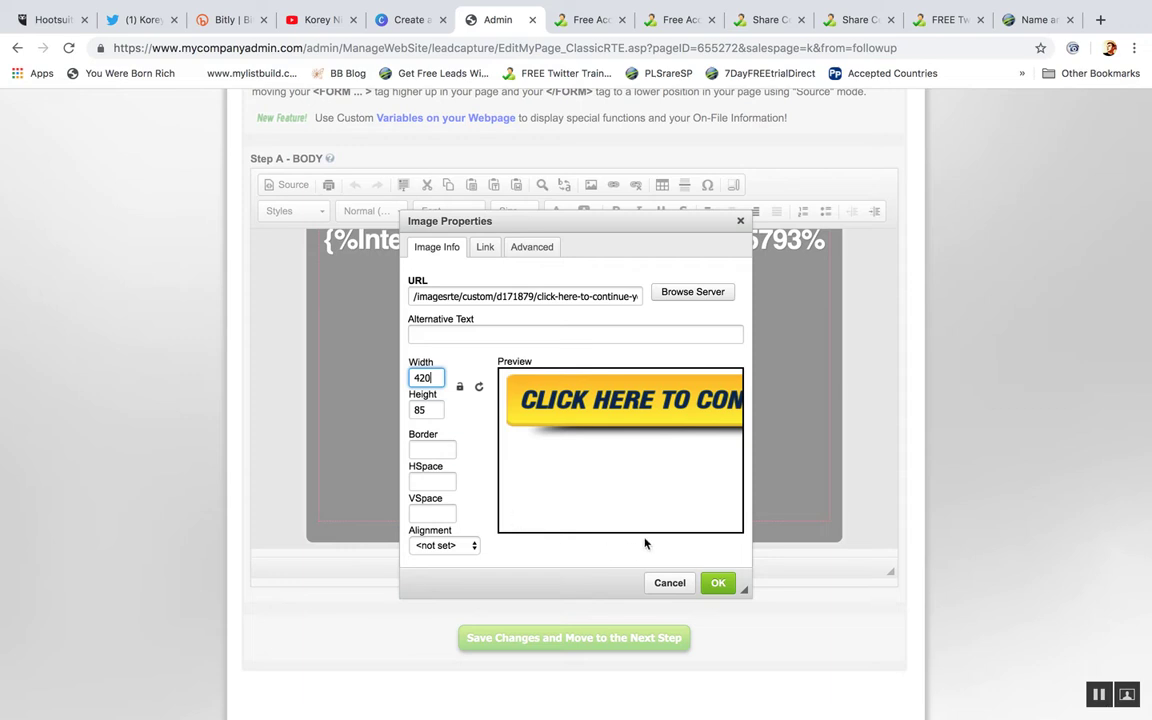
click(716, 584)
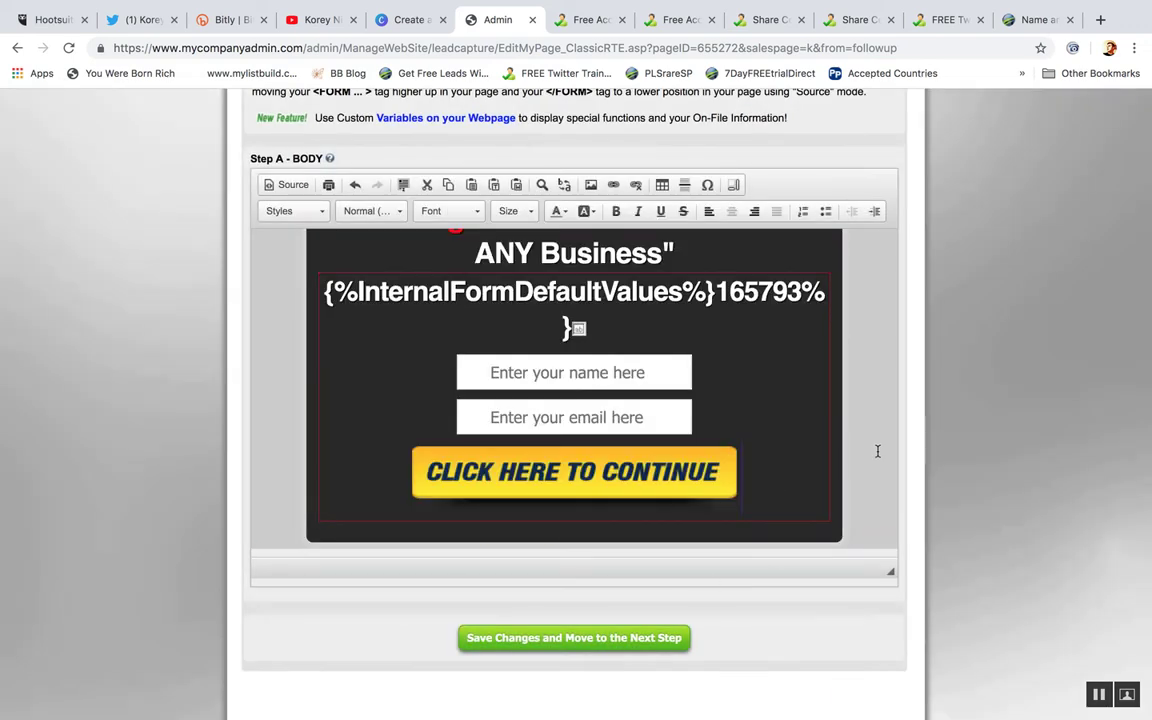
click(602, 638)
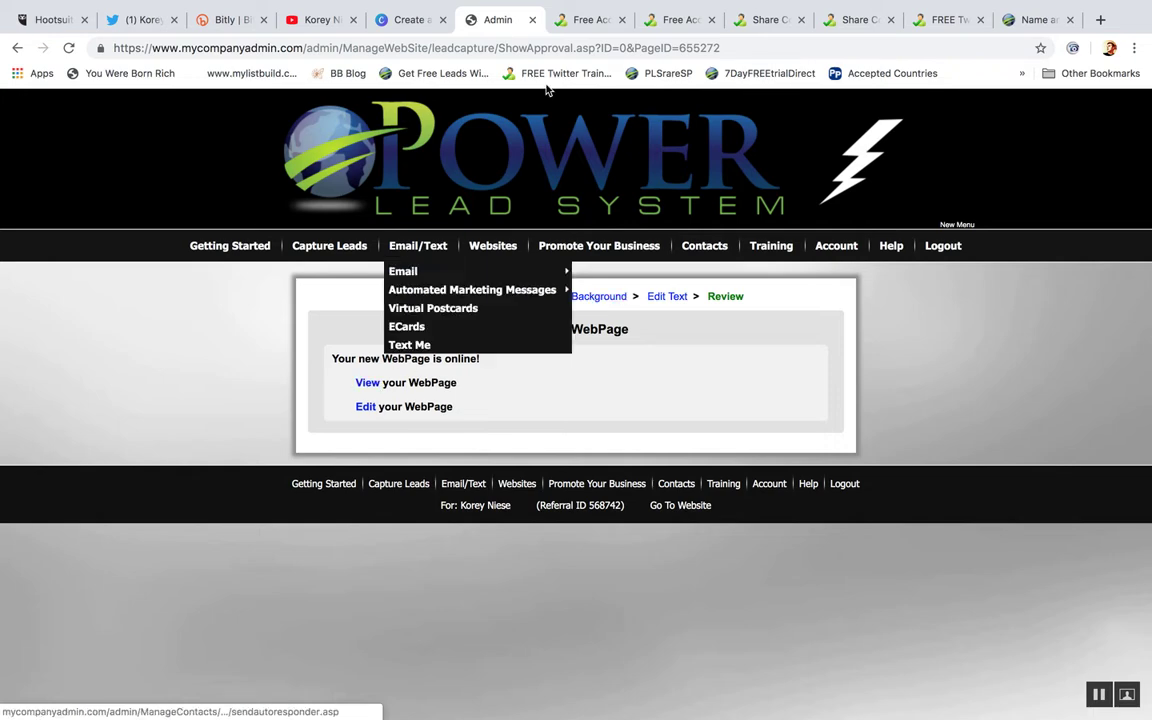
Step: Reload the live capture page and test the button image's link twice, closing the opened sign-up page each time
click(585, 20)
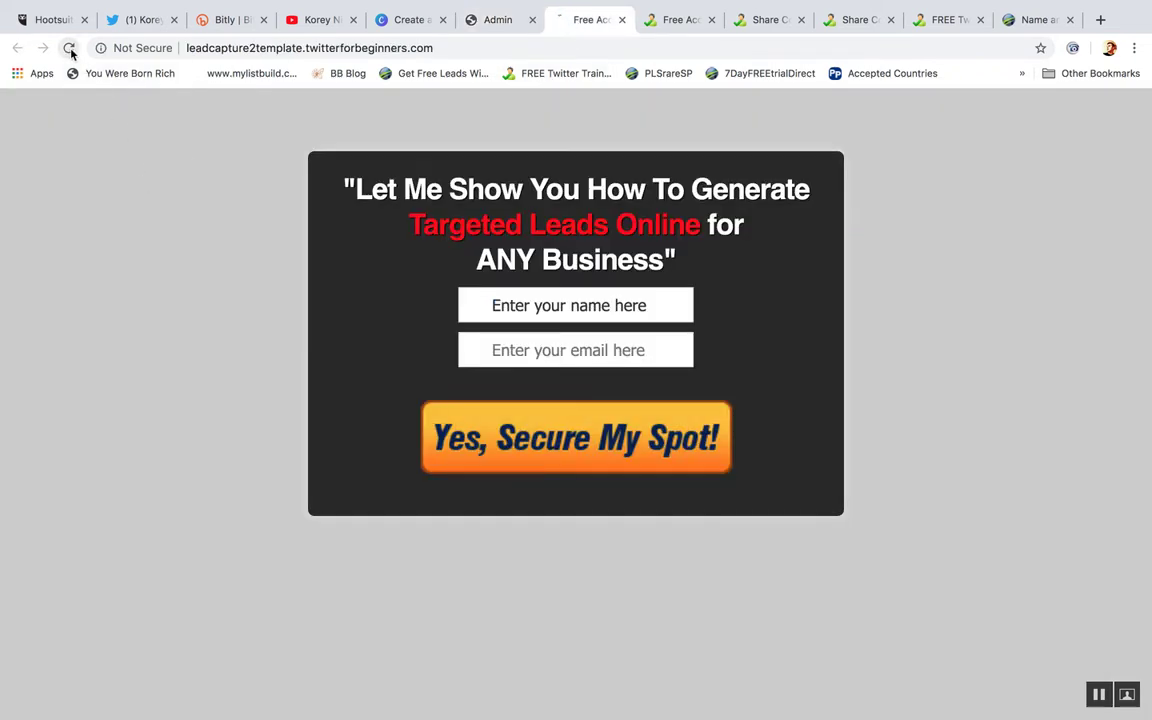
click(612, 408)
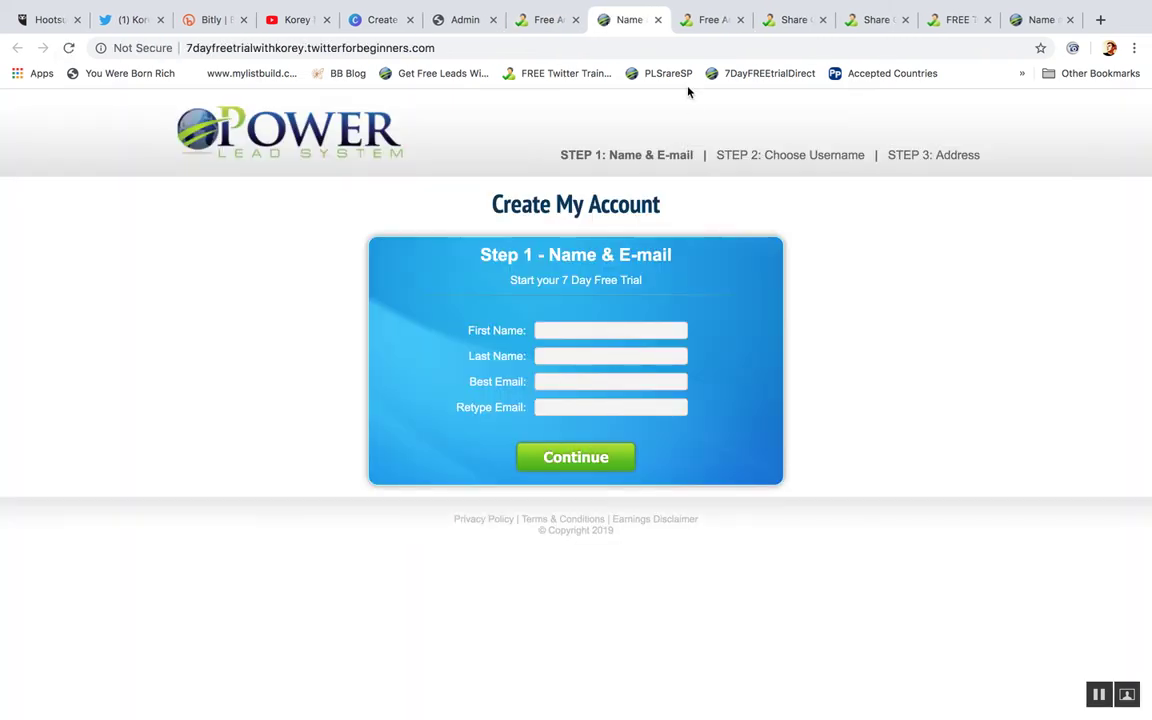
click(658, 20)
click(545, 412)
click(658, 20)
Step: Return to the admin site and reopen the page's text for editing at the "Click Here to Continue" image
click(460, 20)
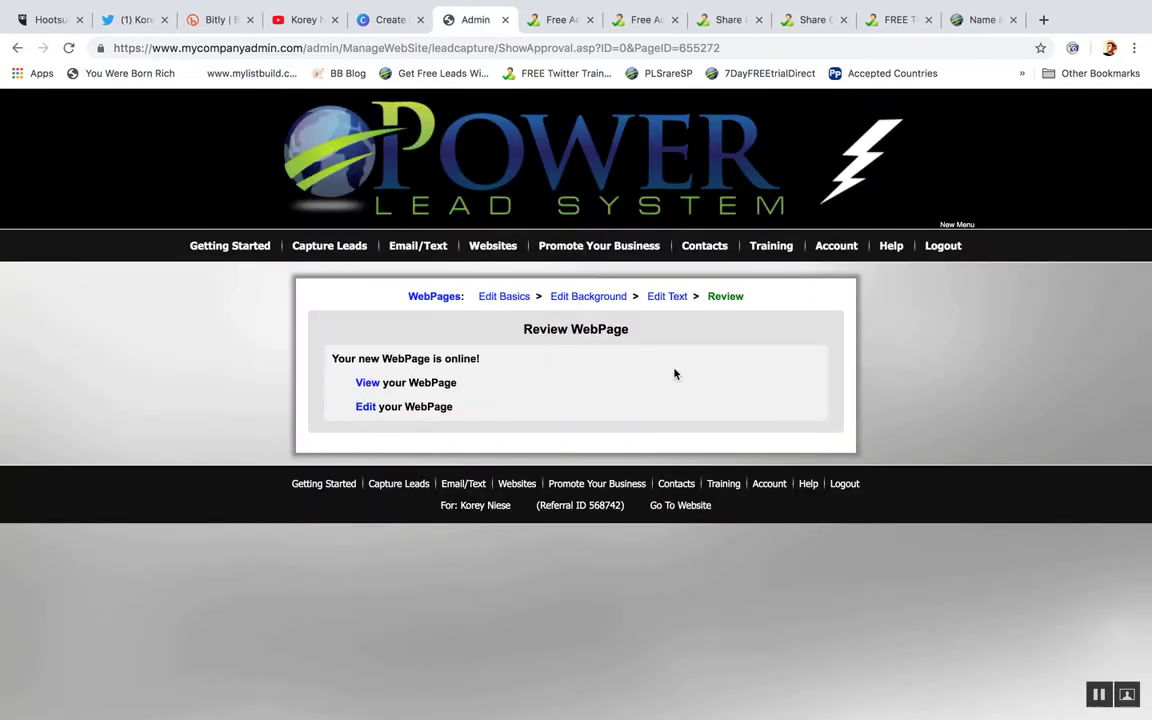
click(667, 296)
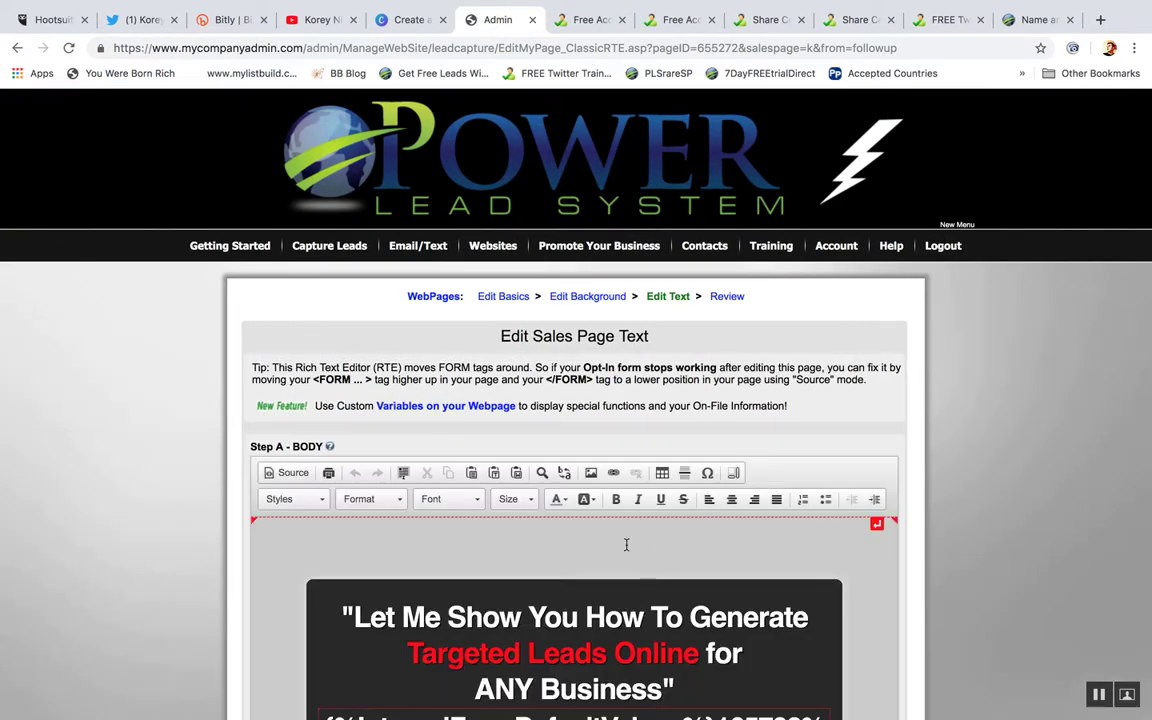
click(589, 524)
scroll(591, 524, down, 5)
click(594, 450)
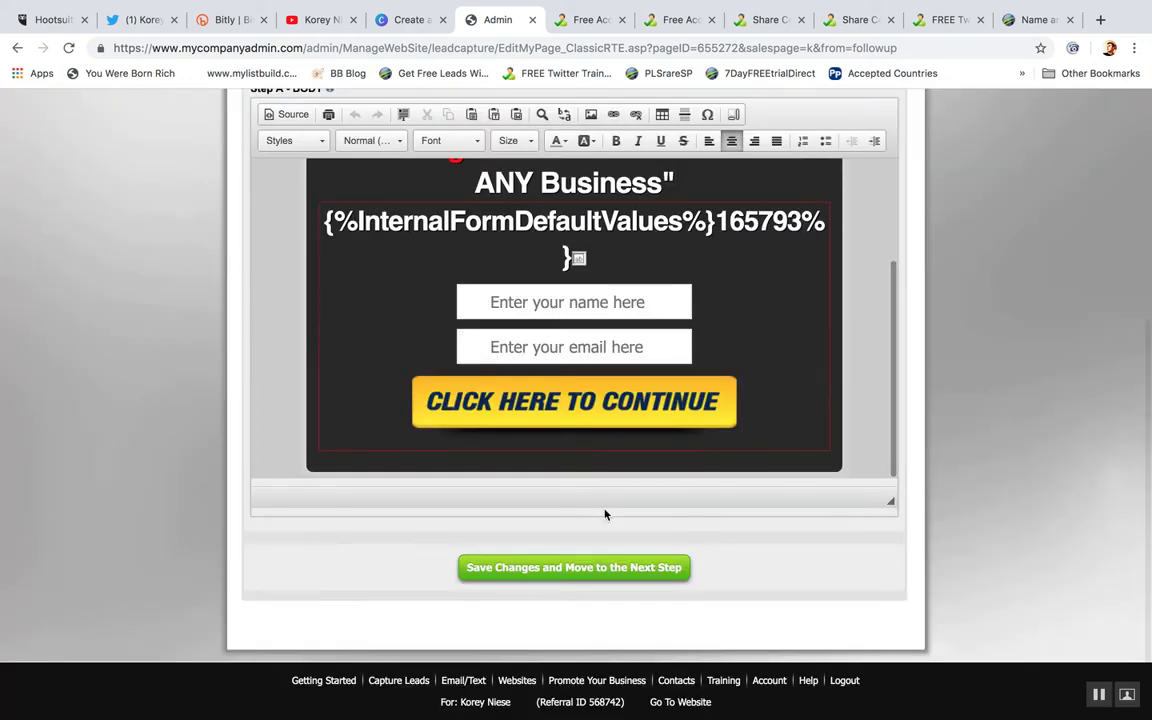
Step: Try to remove the "Click Here to Continue" image's link by emptying its URL and setting its target to <not set>, then discard the changes
double_click(610, 426)
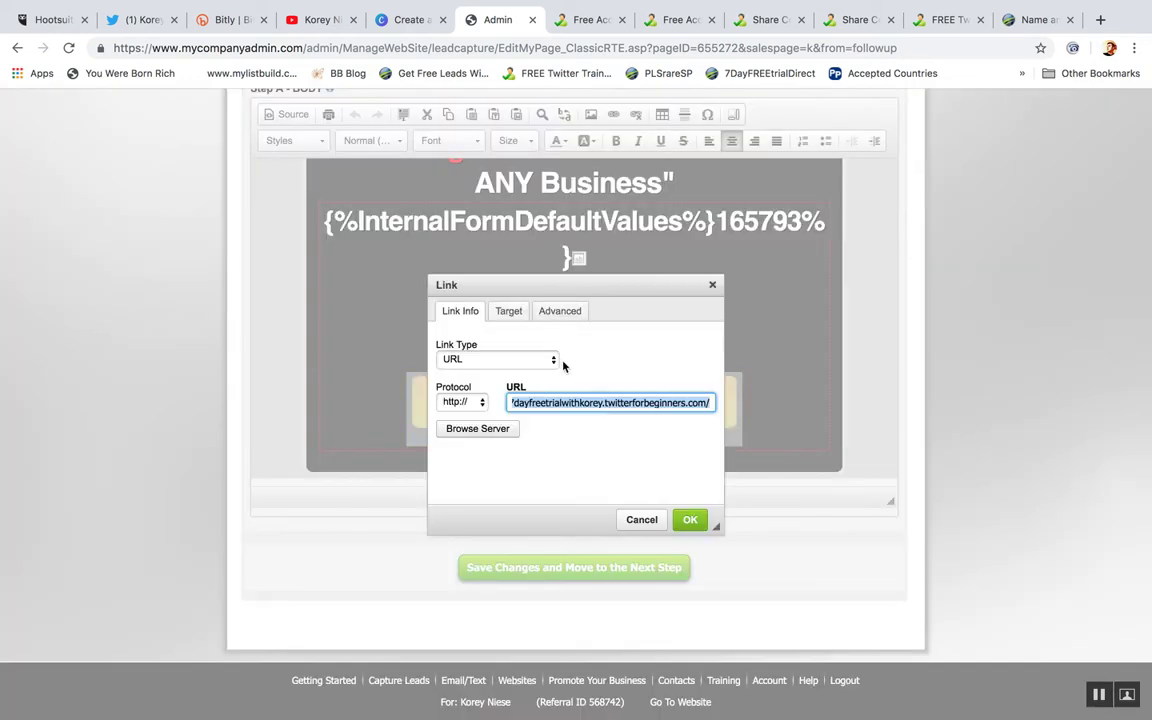
key(BackSpace)
click(508, 311)
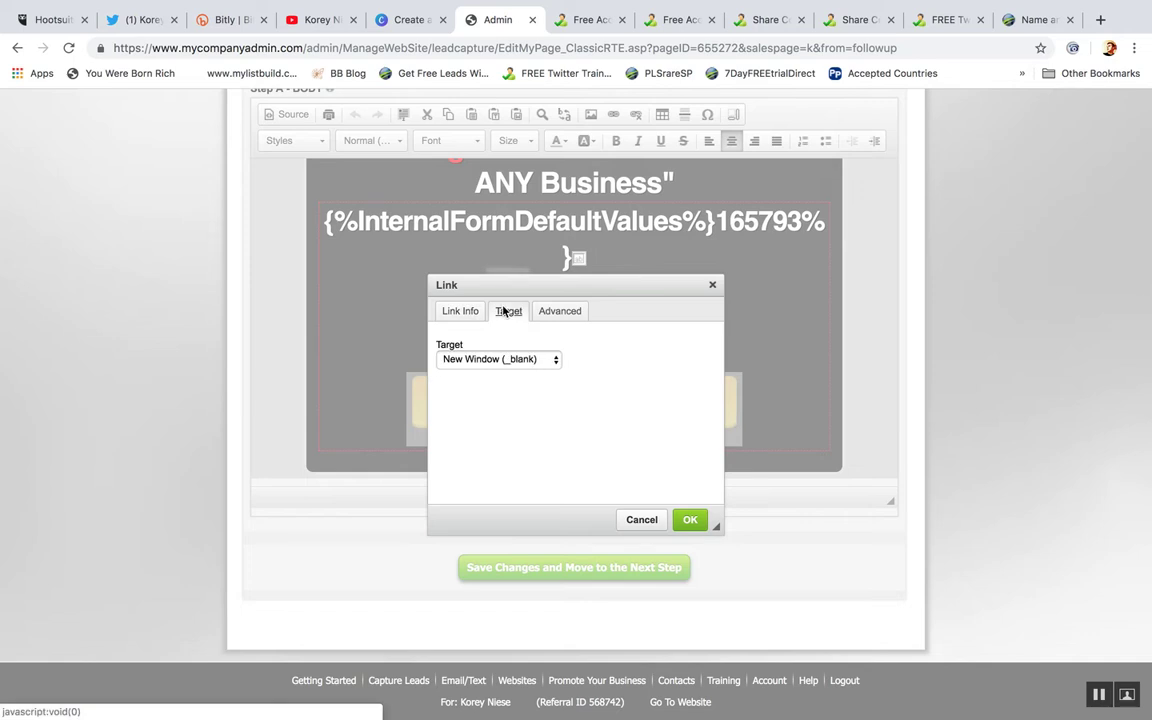
click(480, 359)
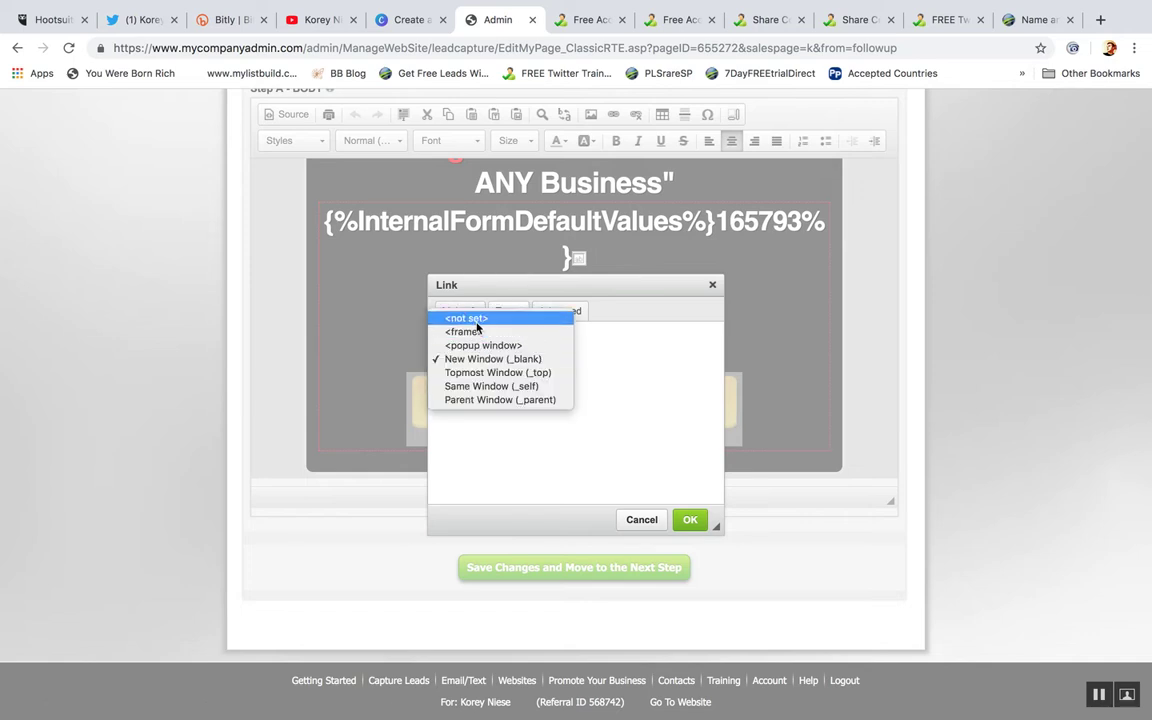
click(478, 320)
click(460, 311)
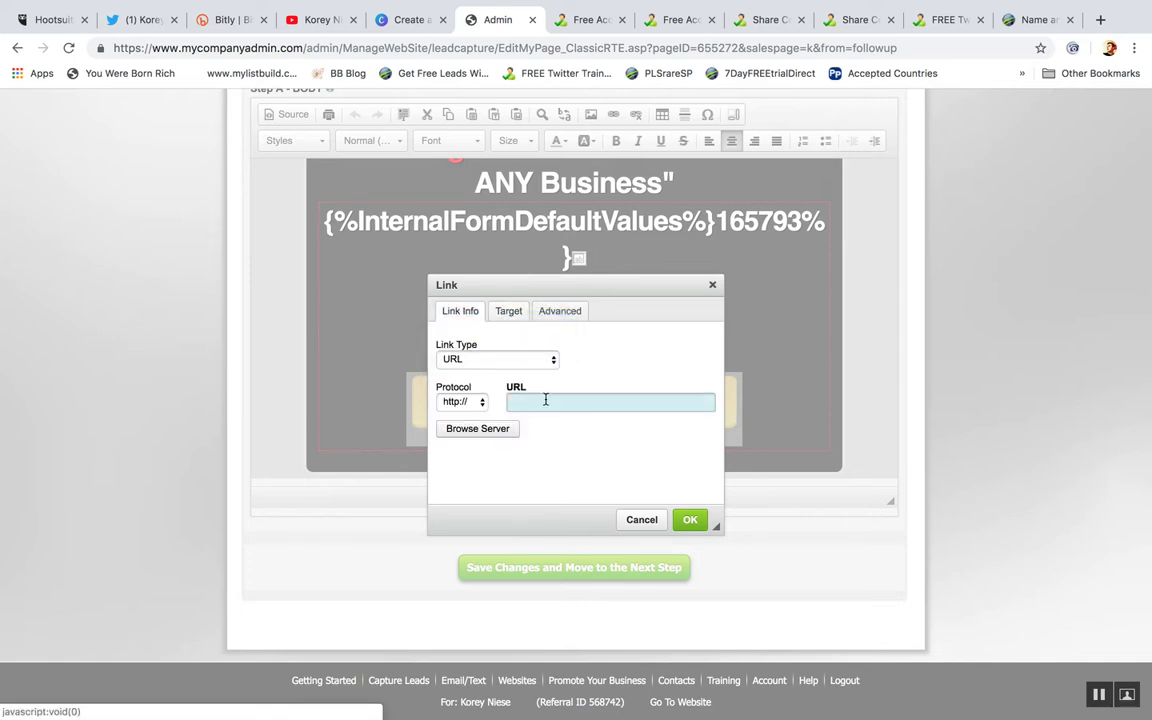
click(690, 519)
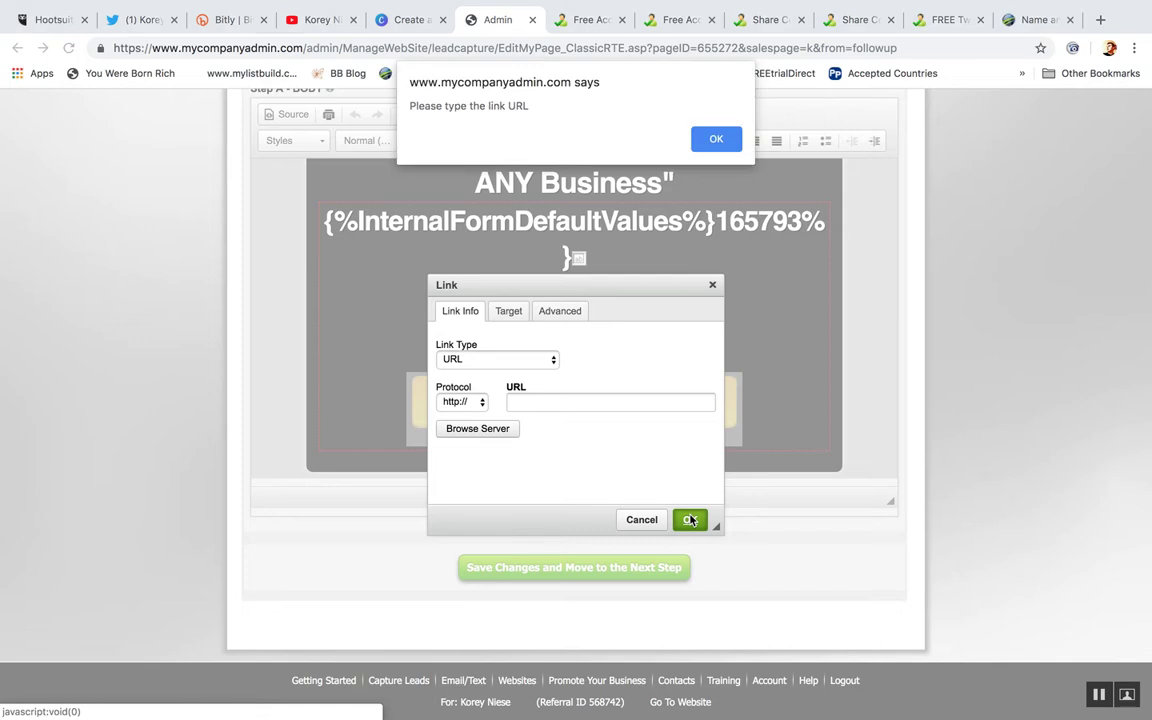
click(717, 140)
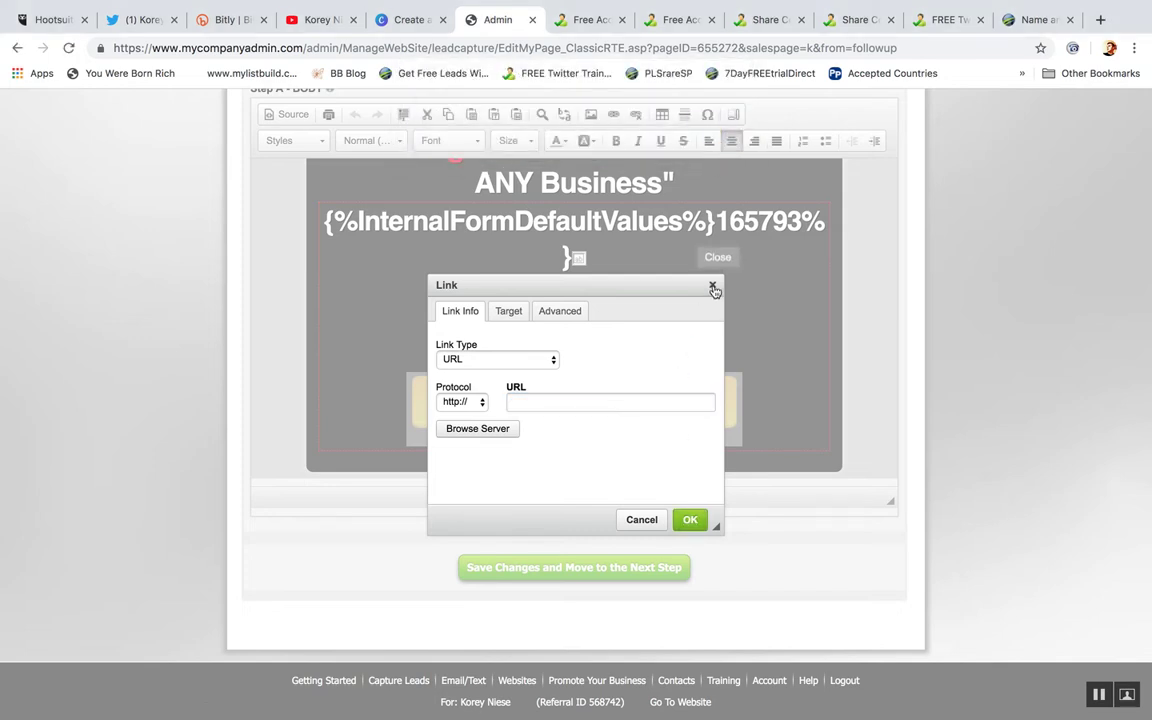
click(713, 287)
click(713, 156)
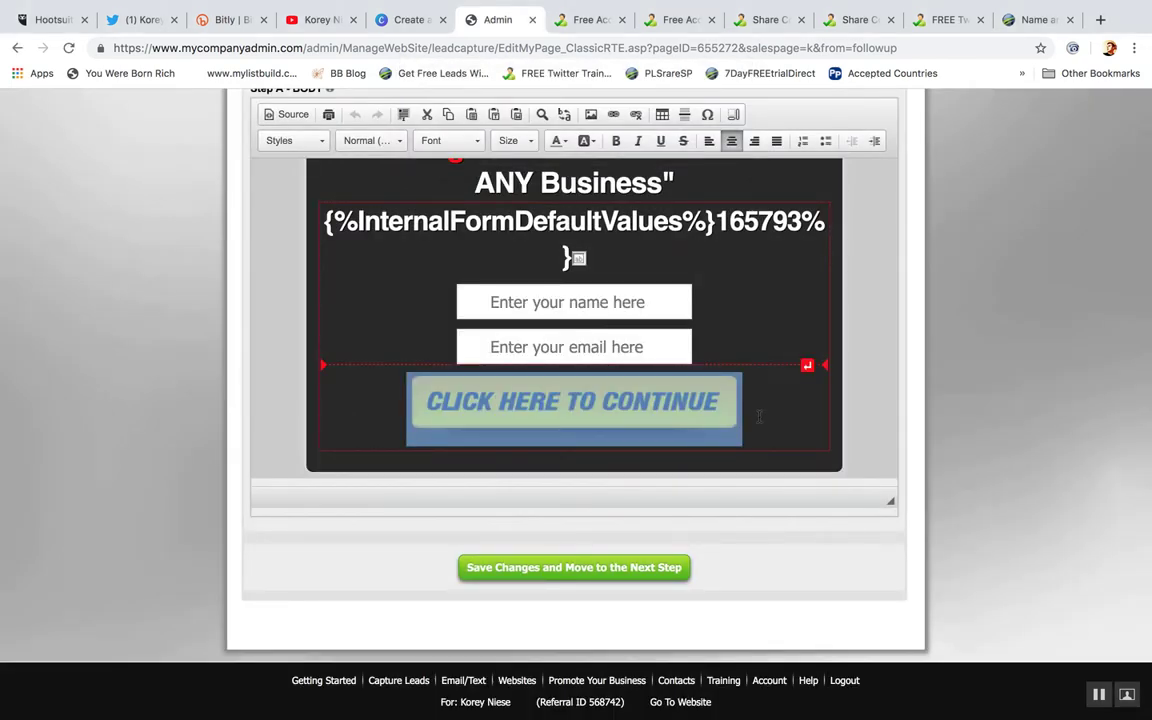
Step: Delete the linked "Click Here to Continue" image and insert the yellow click-here-to-continue image from the Custom Library in its place
key(Delete)
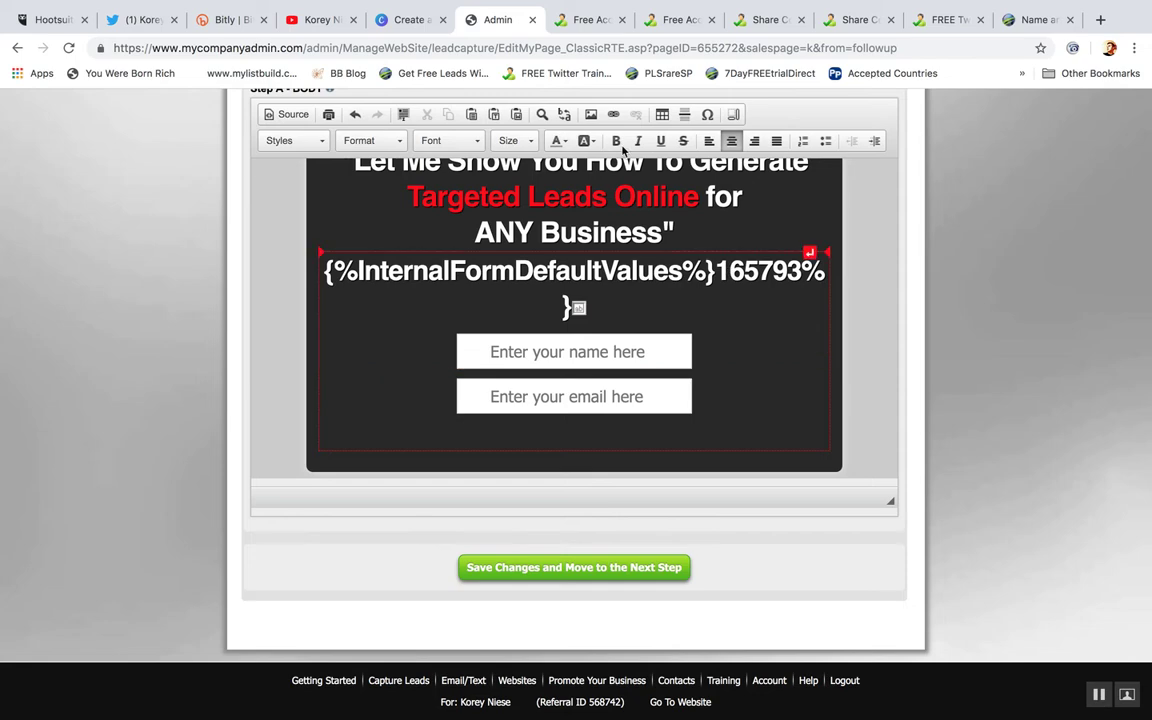
click(591, 114)
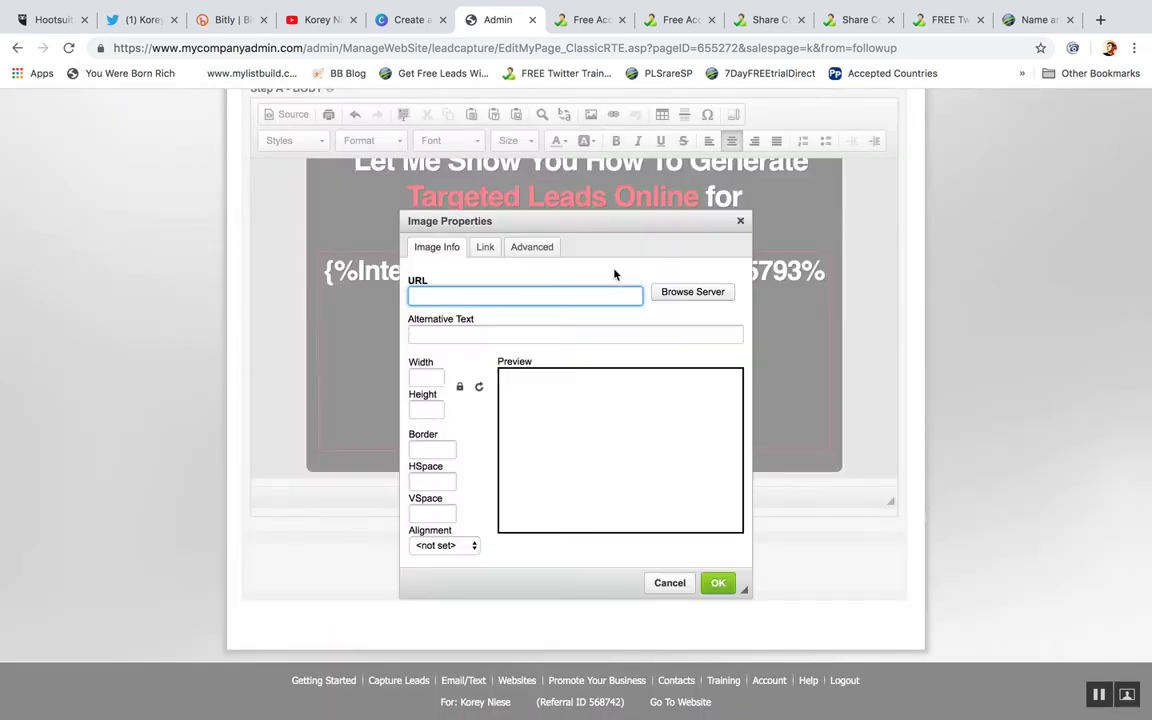
click(678, 292)
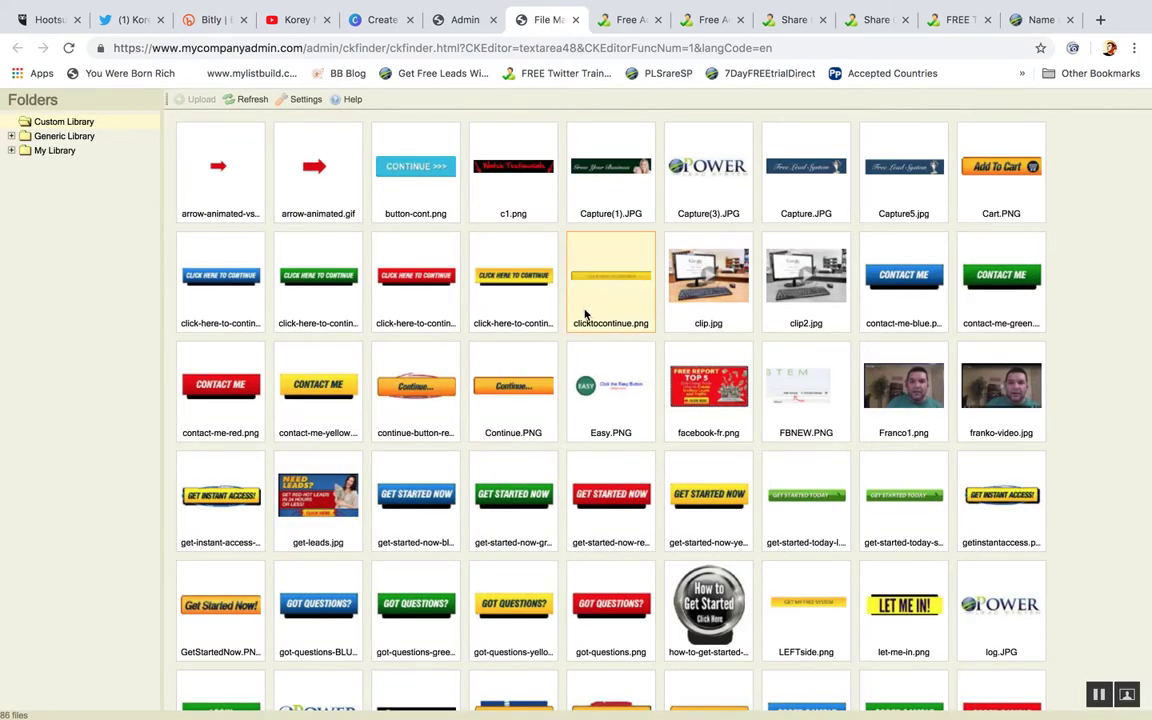
scroll(581, 341, down, 2)
scroll(581, 341, down, 1)
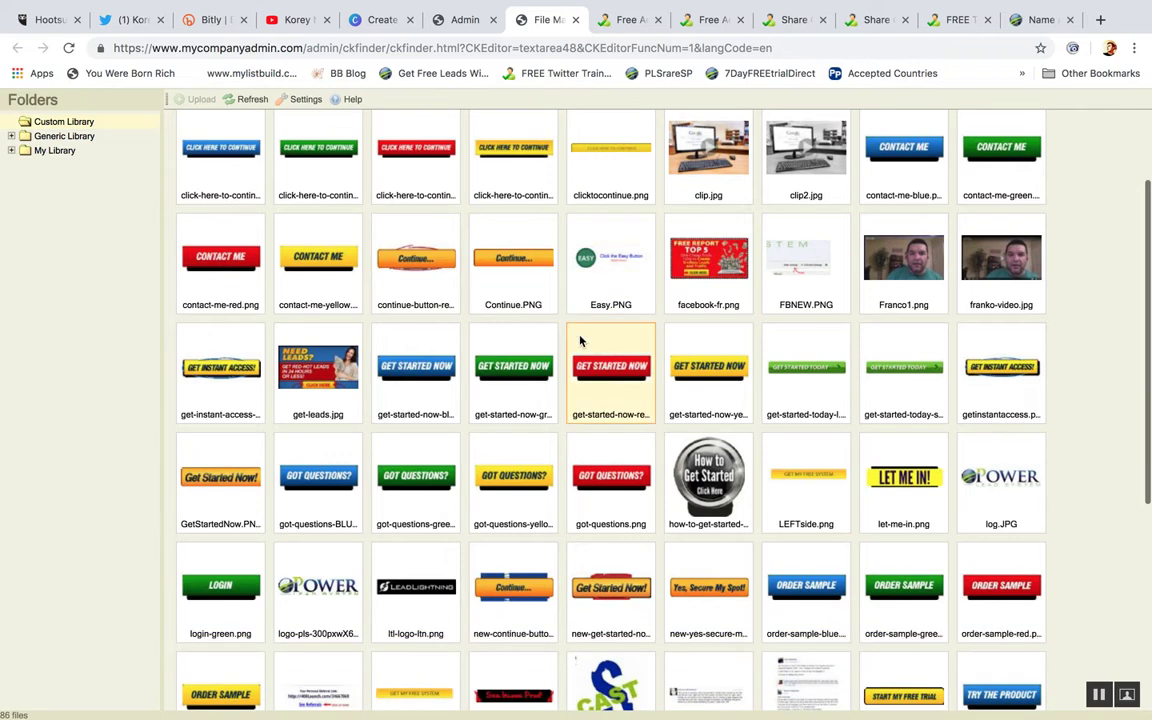
scroll(581, 341, up, 2)
double_click(513, 255)
Step: Set the inserted button image's width to 420, check that it has no link, and save the page text changes
click(431, 378)
text(432)
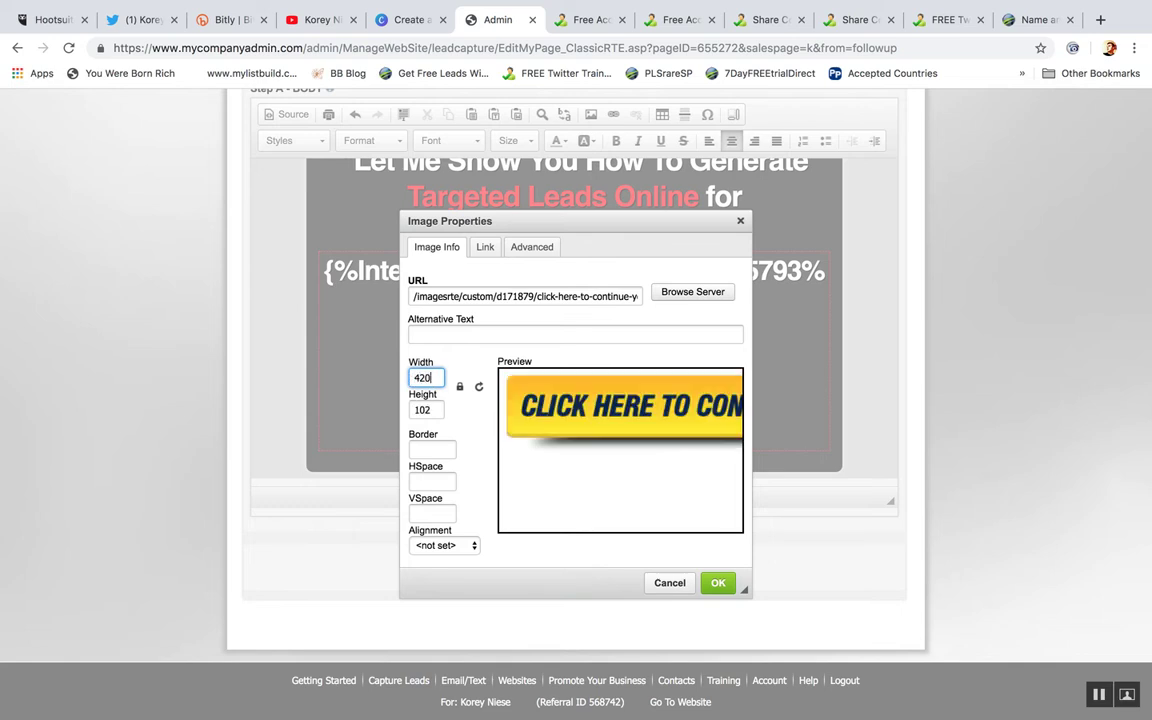
click(485, 247)
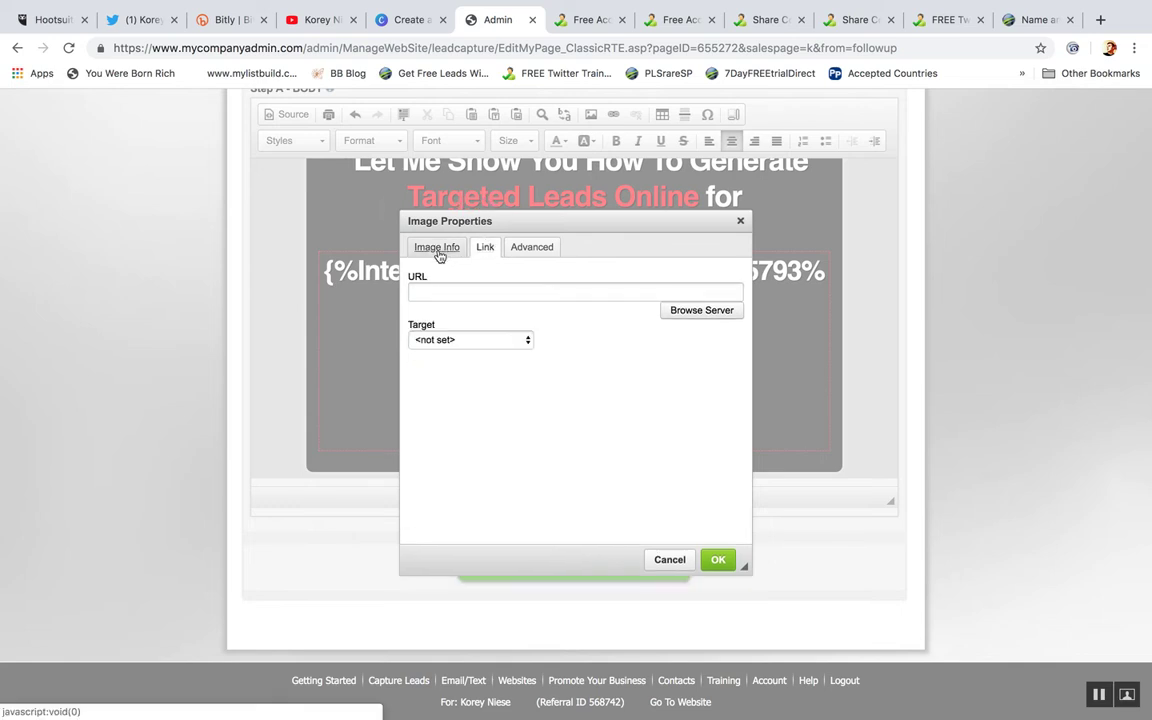
click(437, 247)
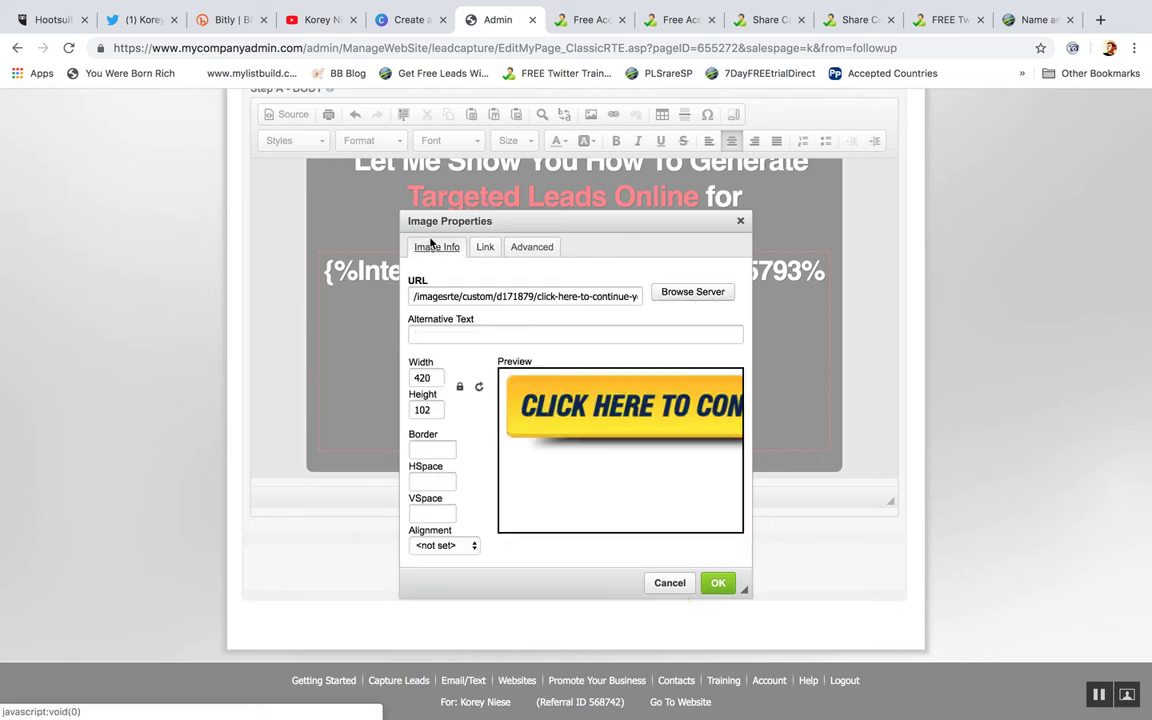
click(720, 588)
click(589, 568)
Step: Reload the live capture page to check the unlinked "Click Here to Continue" button
click(585, 20)
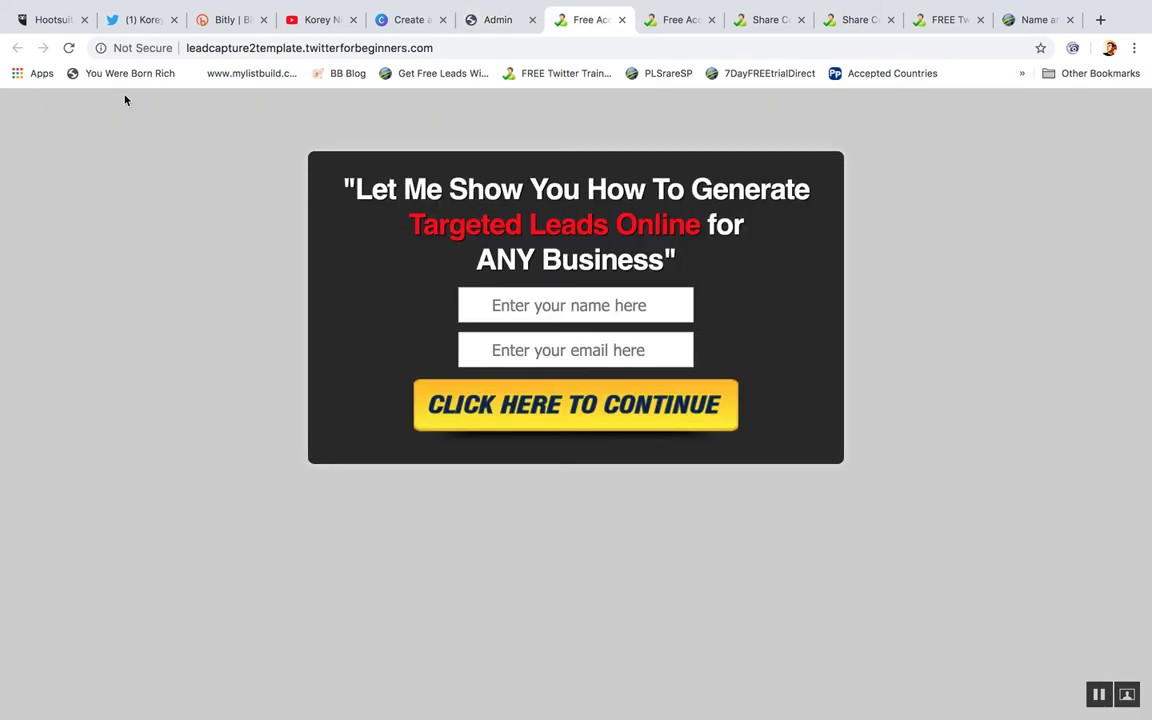
click(70, 48)
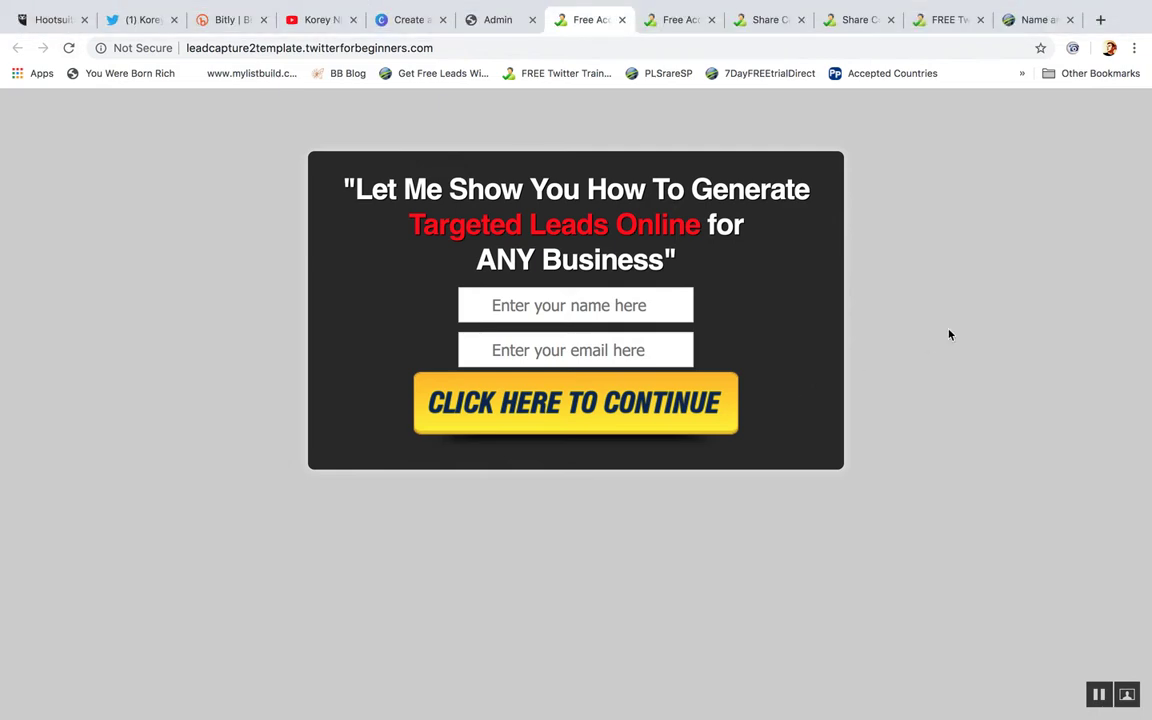
click(70, 50)
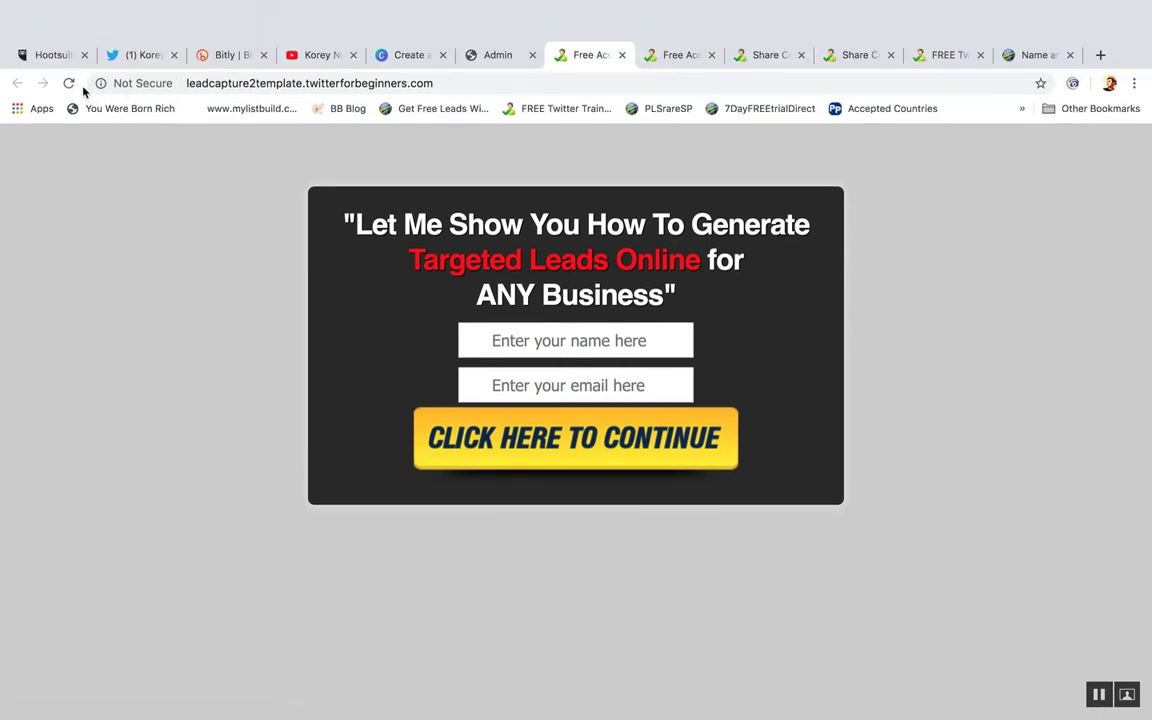
key(super+bracketright)
click(15, 47)
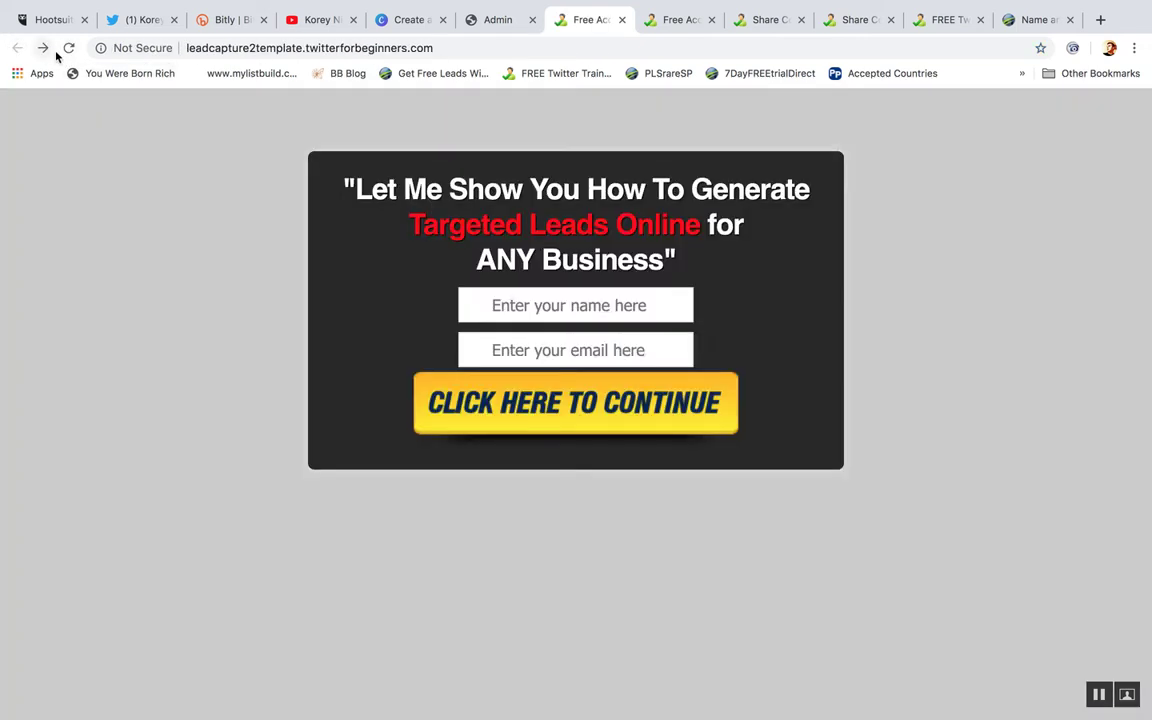
Step: Fill in the live page's opt-in form with a first name and e-mail address, then close the page
click(532, 303)
click(550, 343)
click(537, 343)
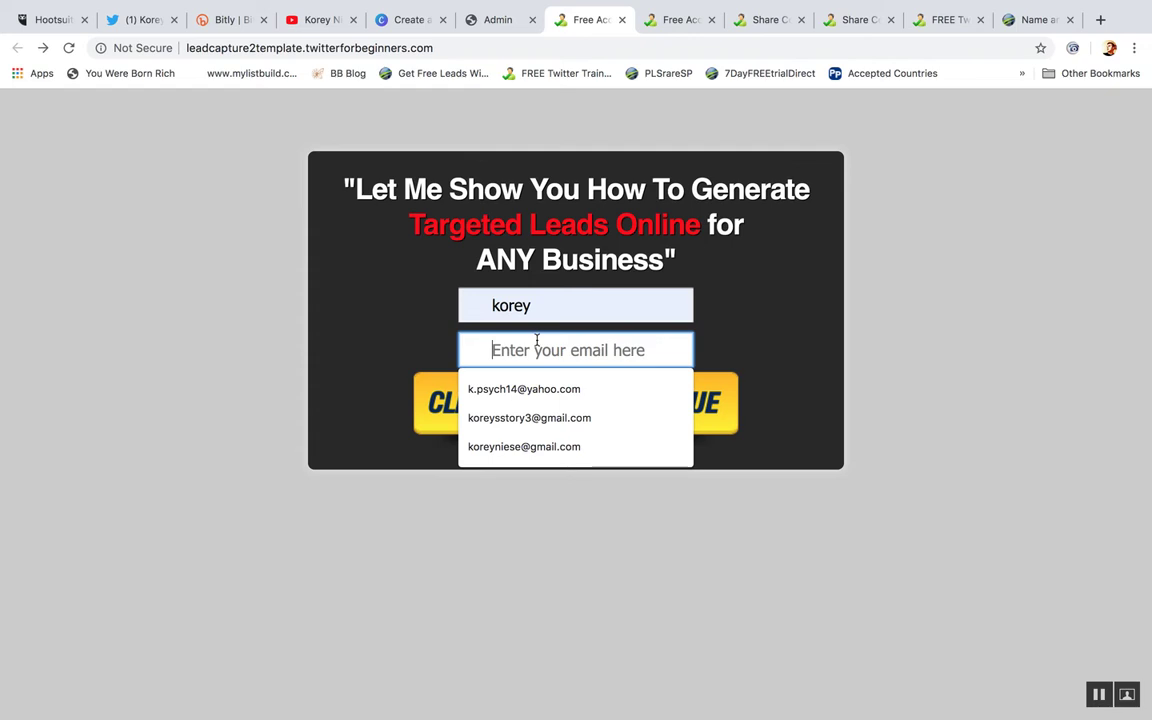
click(535, 388)
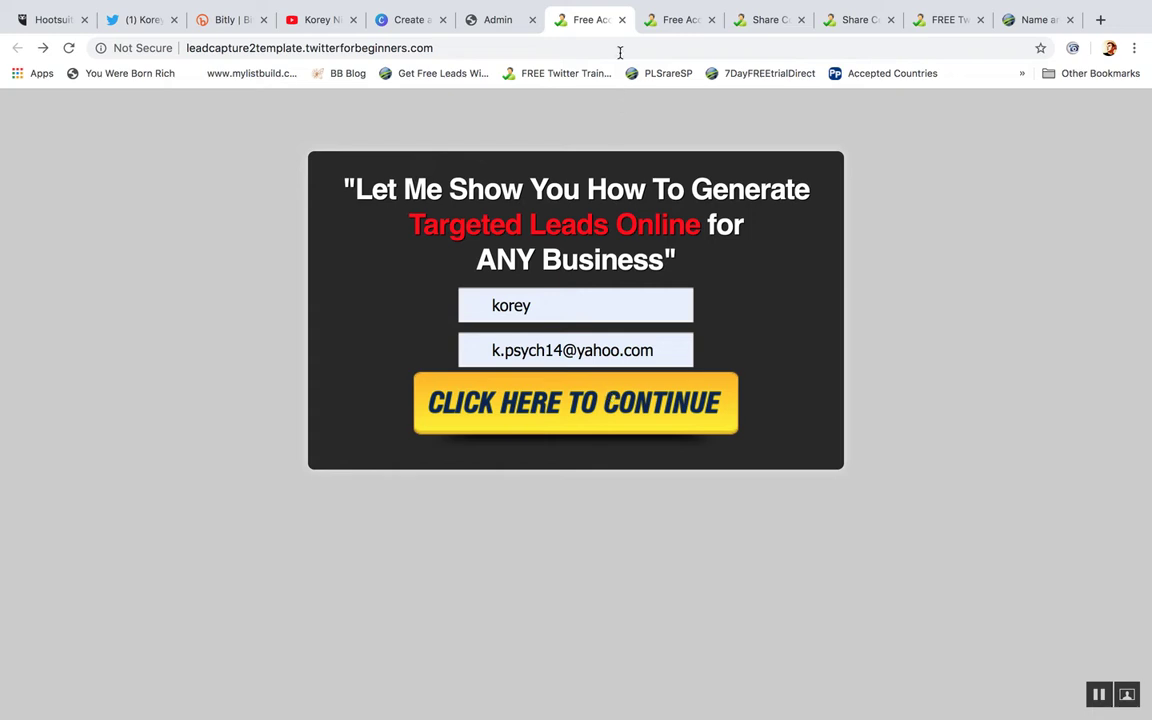
click(621, 19)
Step: Return to the Power Lead System admin site and open the My WebPages list
click(489, 20)
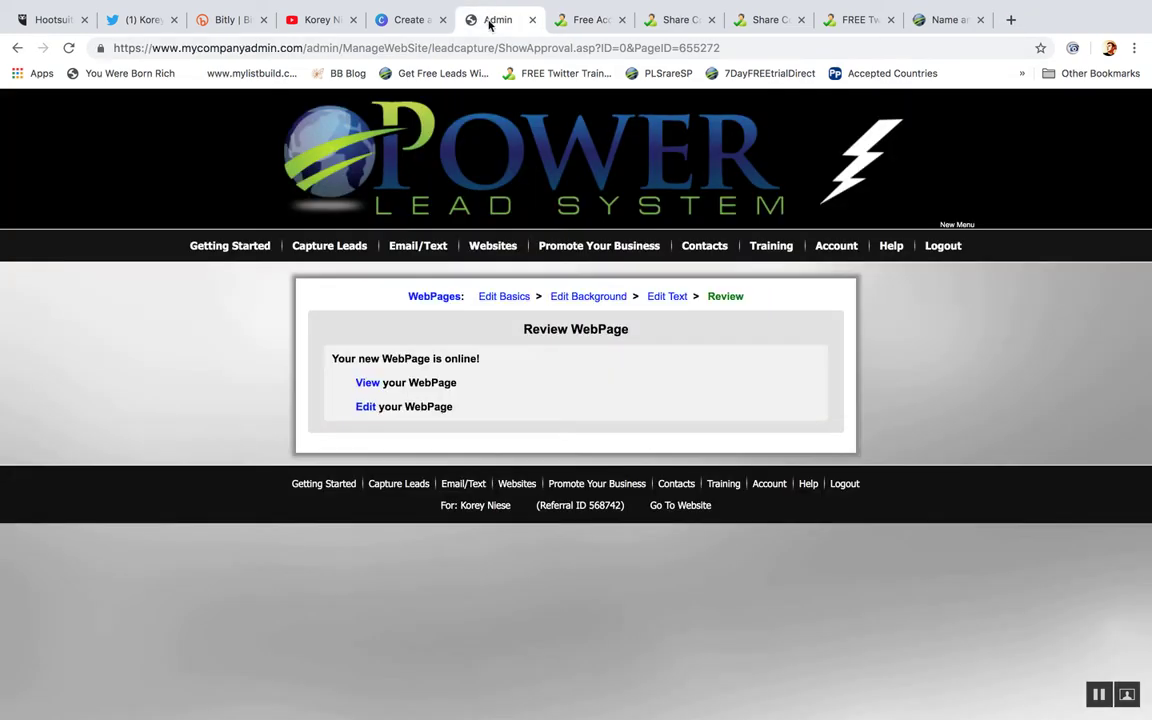
mouse_move(490, 252)
mouse_move(496, 290)
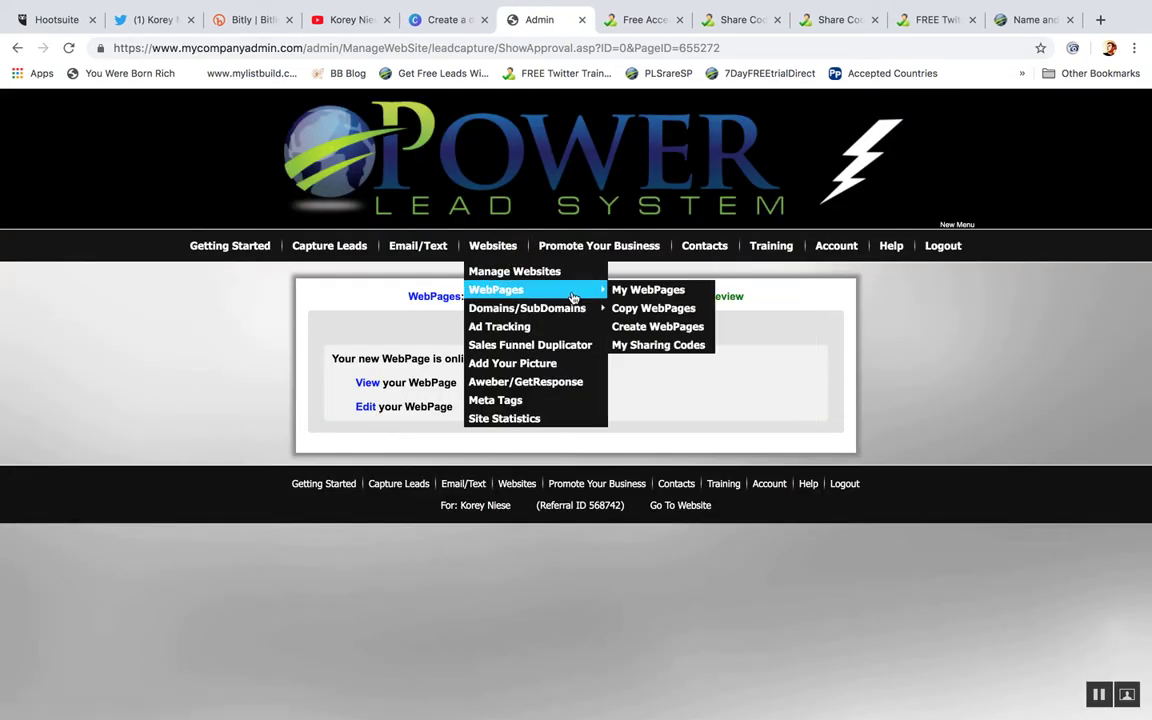
click(631, 292)
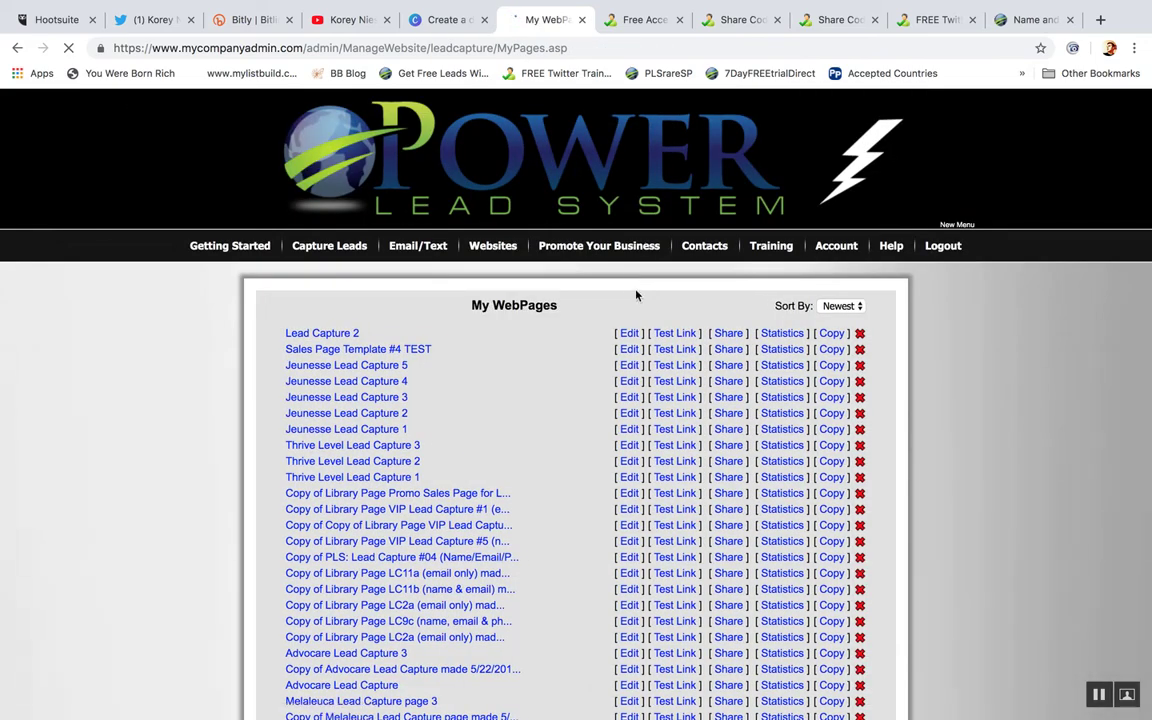
scroll(636, 294, down, 1)
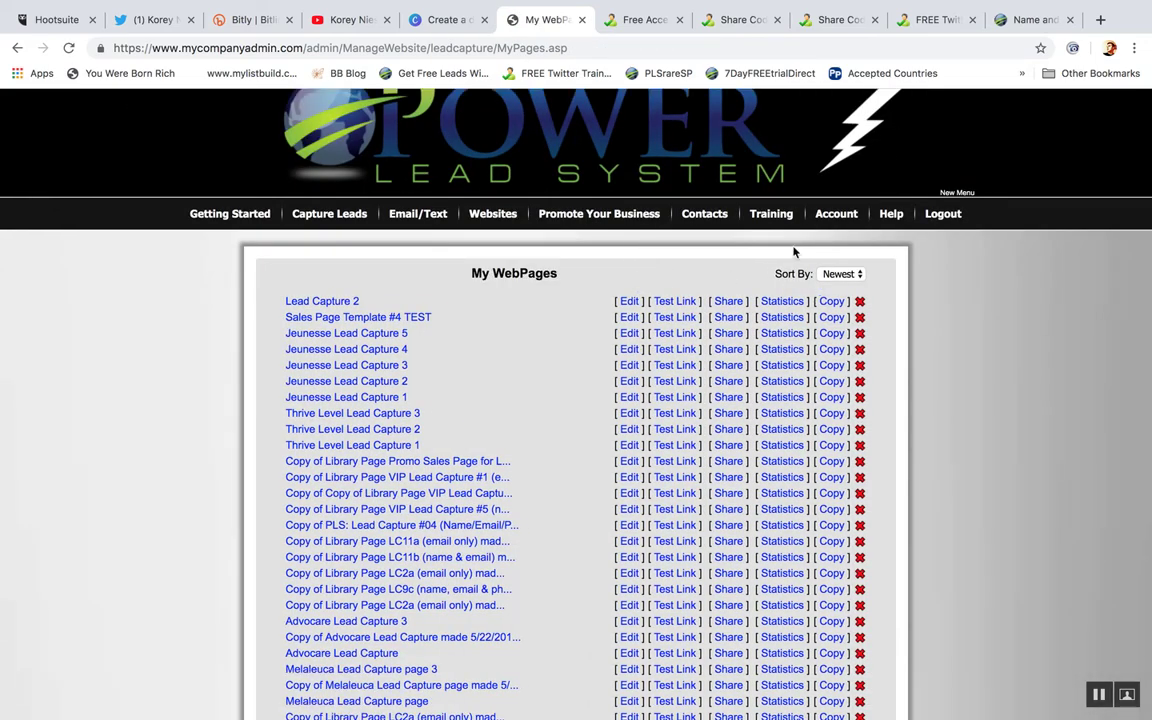
Step: Look at the share code capture pages and reload the live capture page to check its opt-in form
click(741, 22)
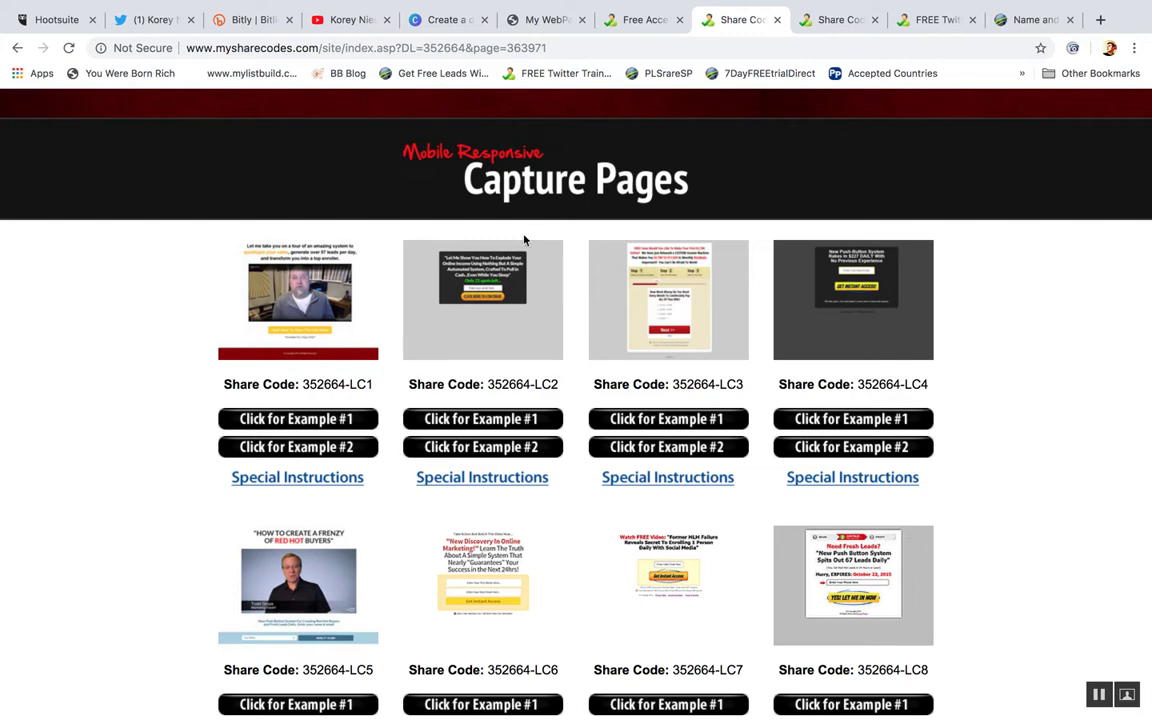
click(644, 28)
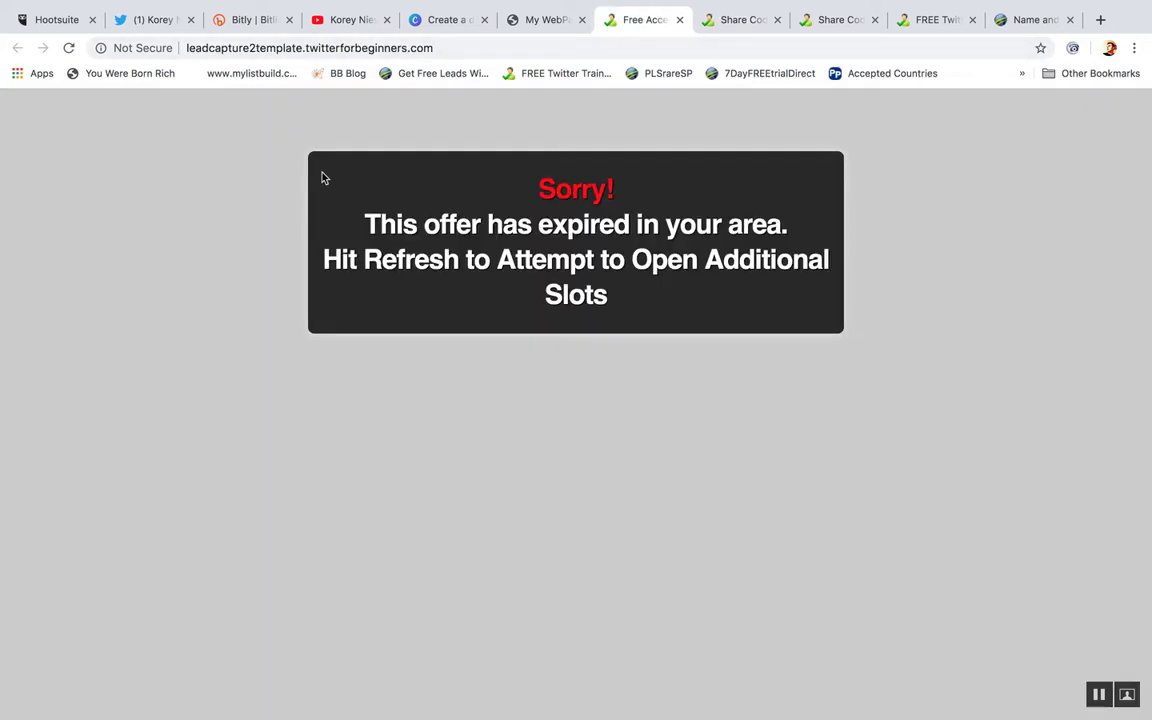
click(70, 48)
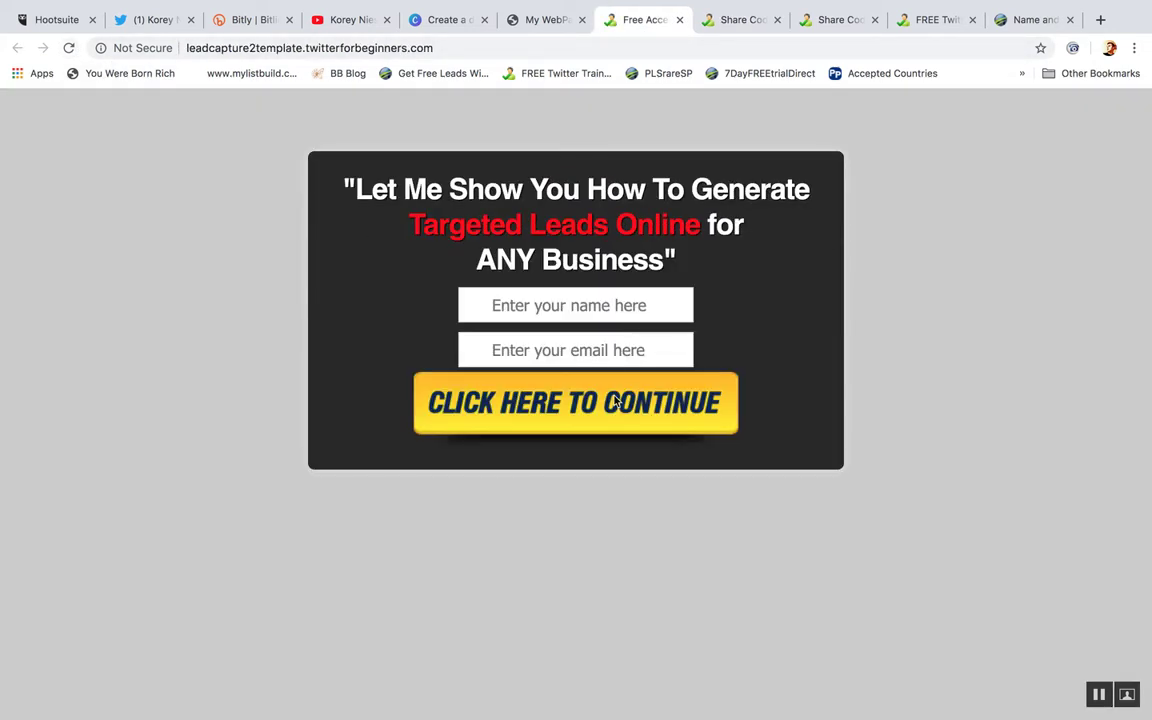
Step: Permanently delete the Lead Capture 2 page from My WebPages
click(560, 22)
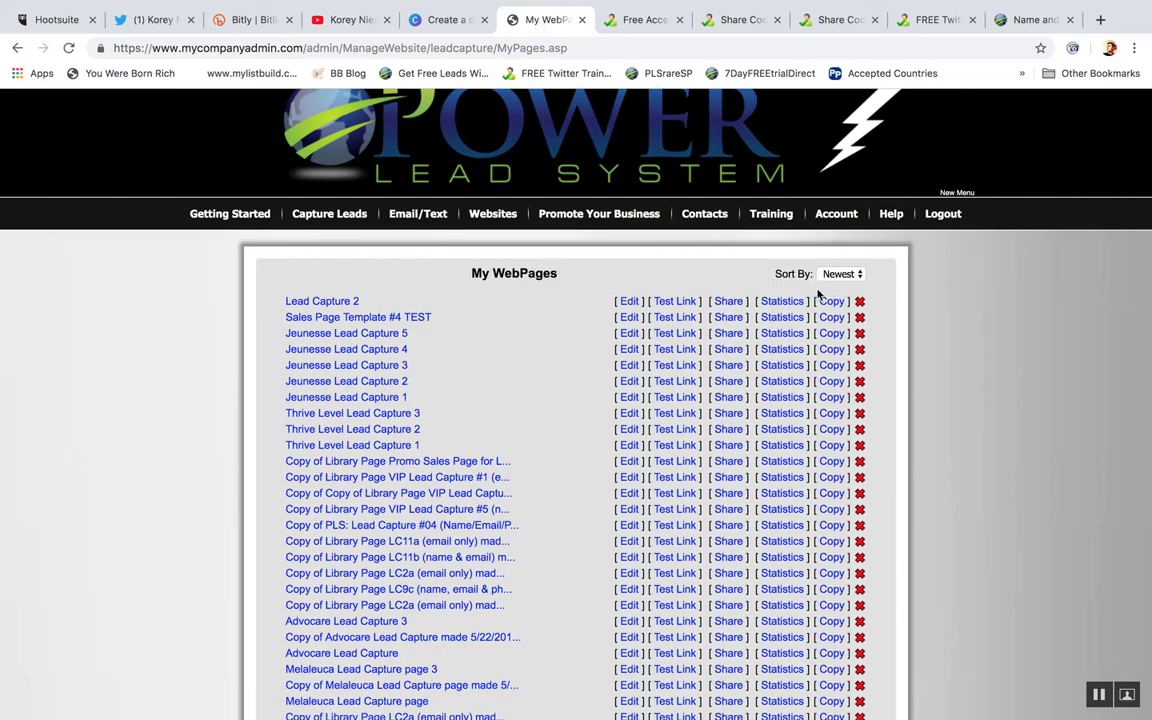
click(859, 301)
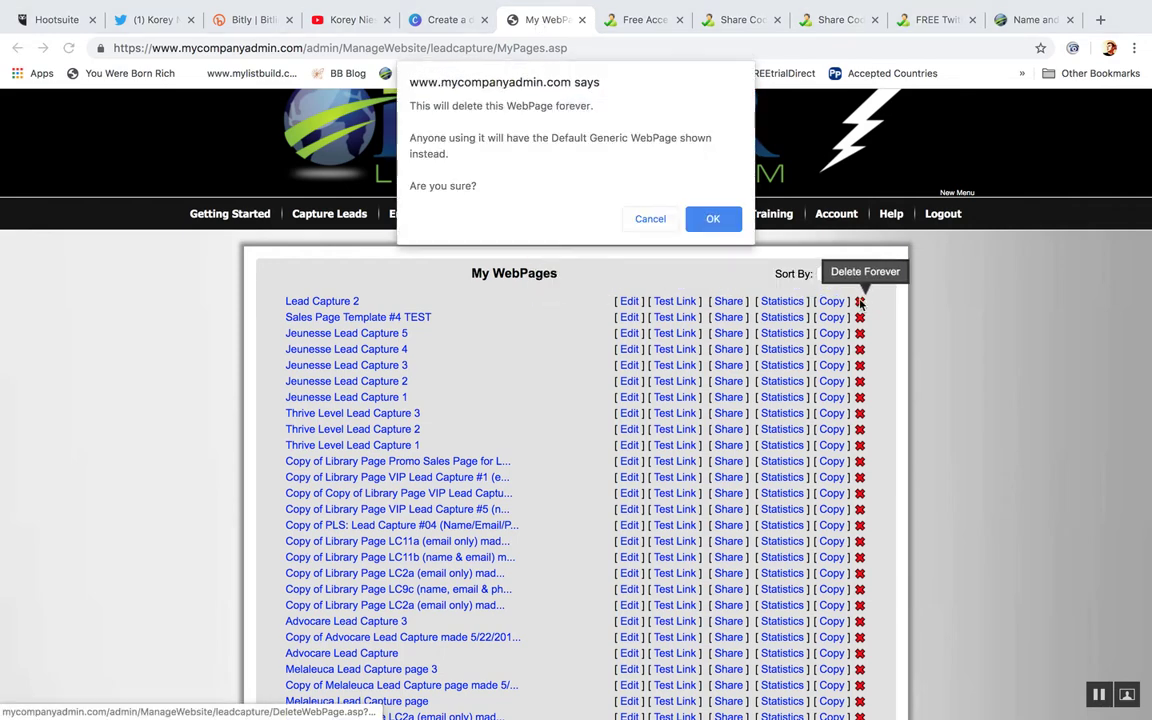
click(725, 227)
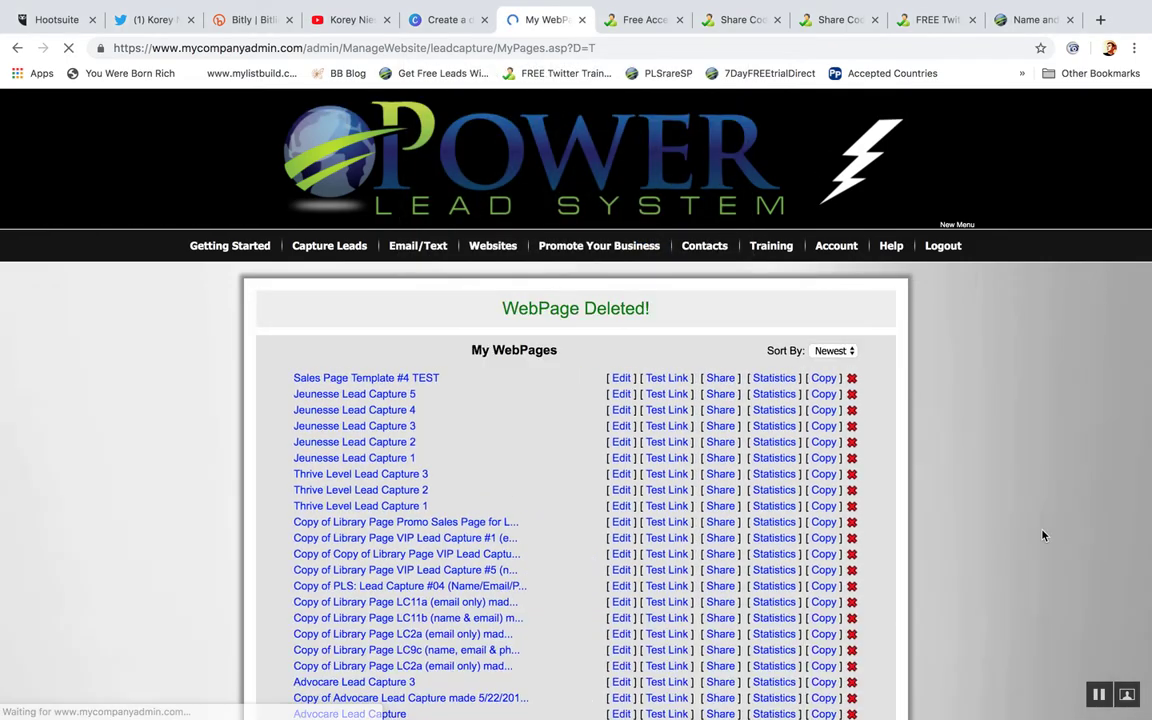
click(1125, 693)
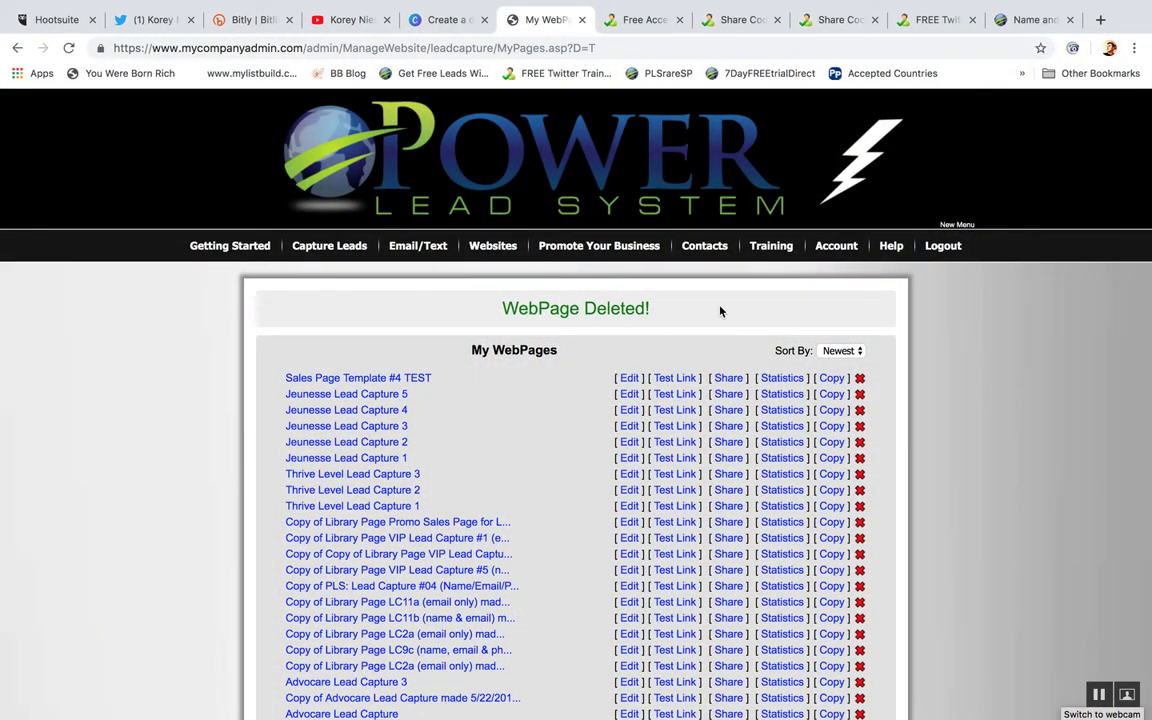
Step: Open the Copy WebPages list and browse to its Shared Choices section
mouse_move(493, 247)
mouse_move(510, 289)
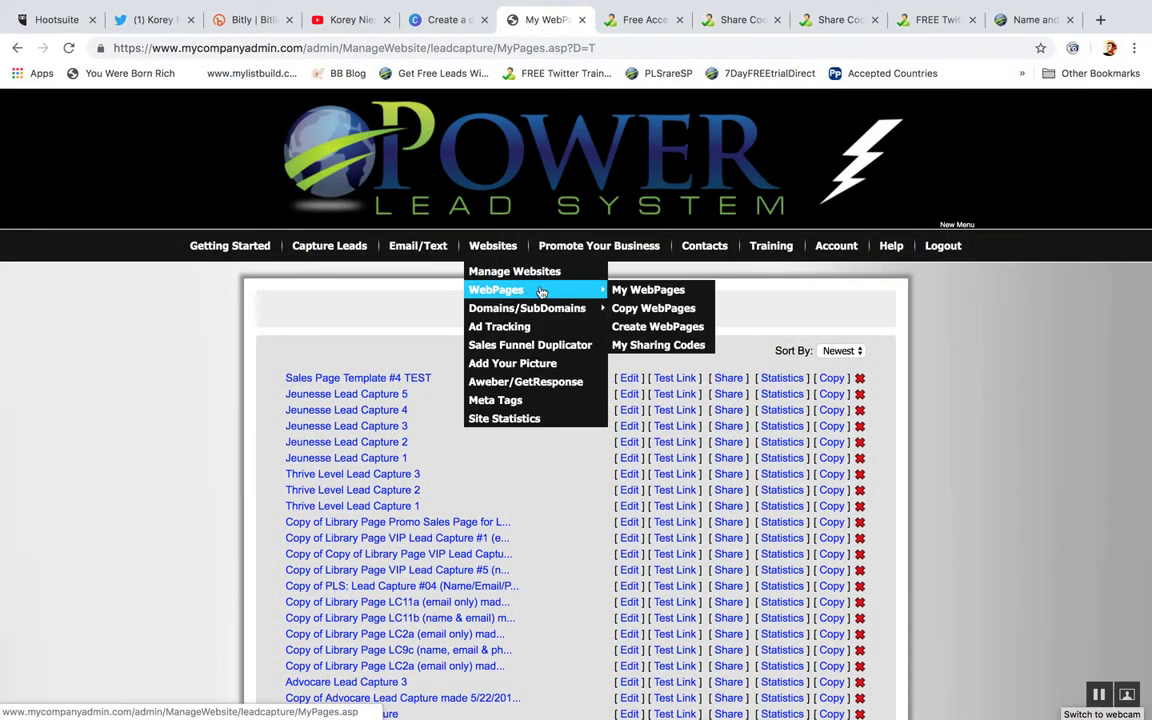
click(658, 309)
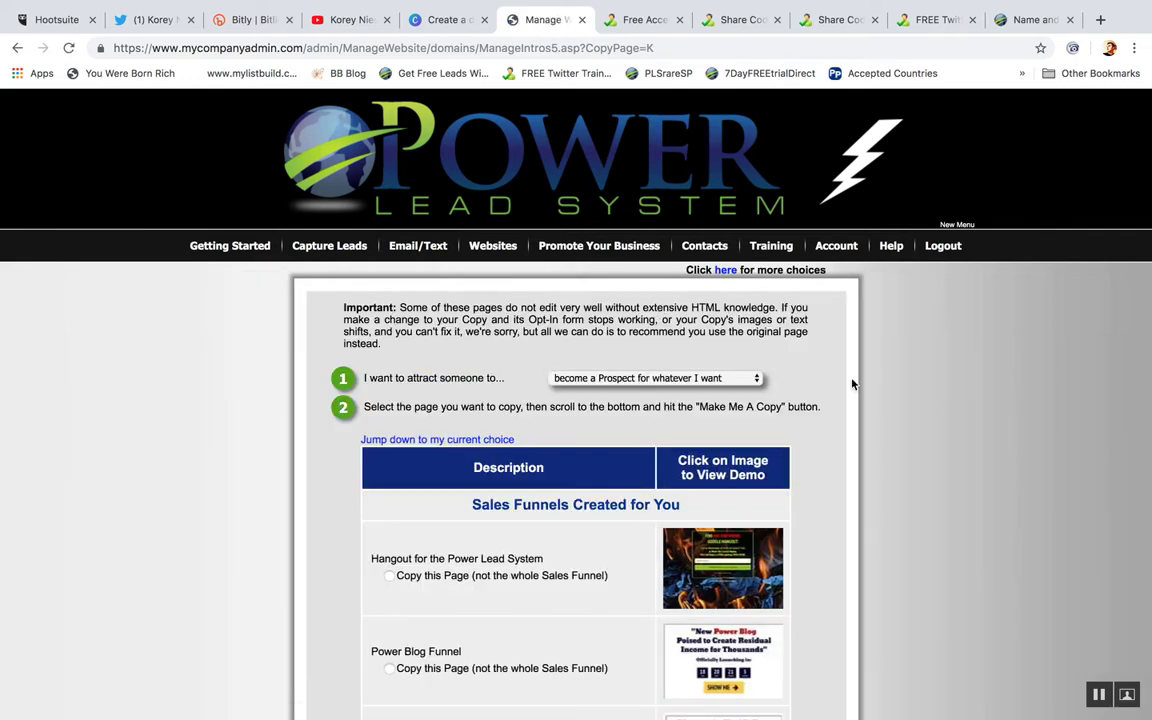
scroll(852, 383, down, 5)
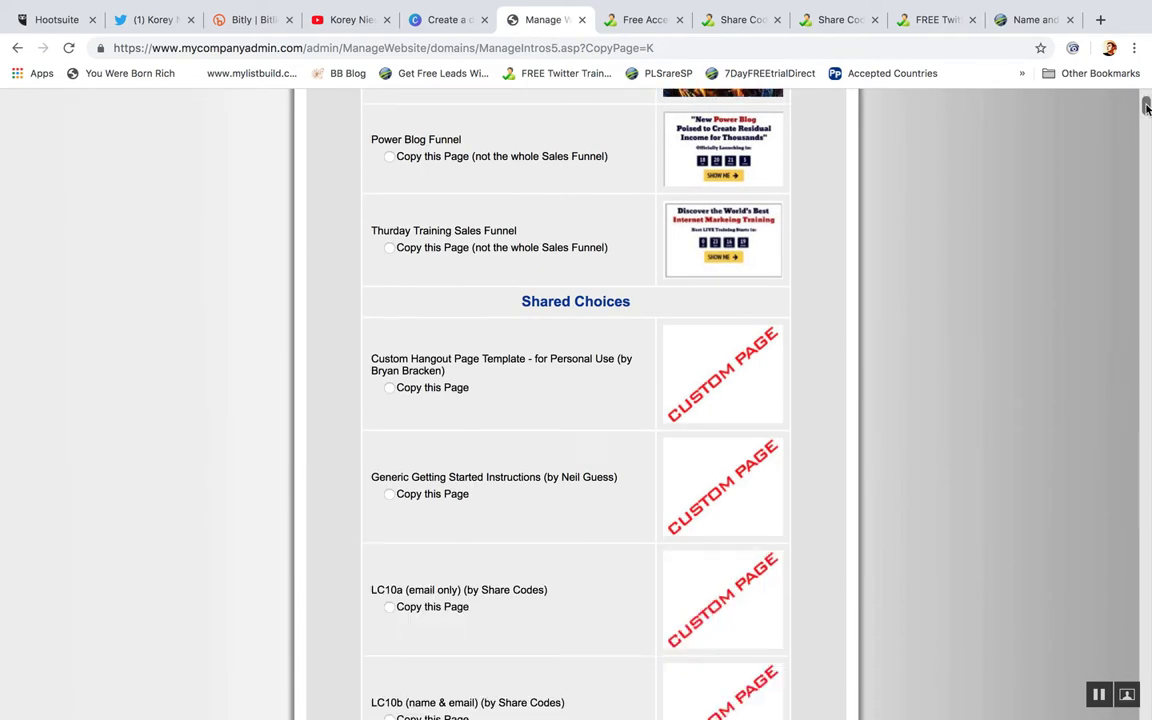
Step: Close the live capture page, both share code pages, the free Twitter training page and the free trial sign-up page
click(645, 20)
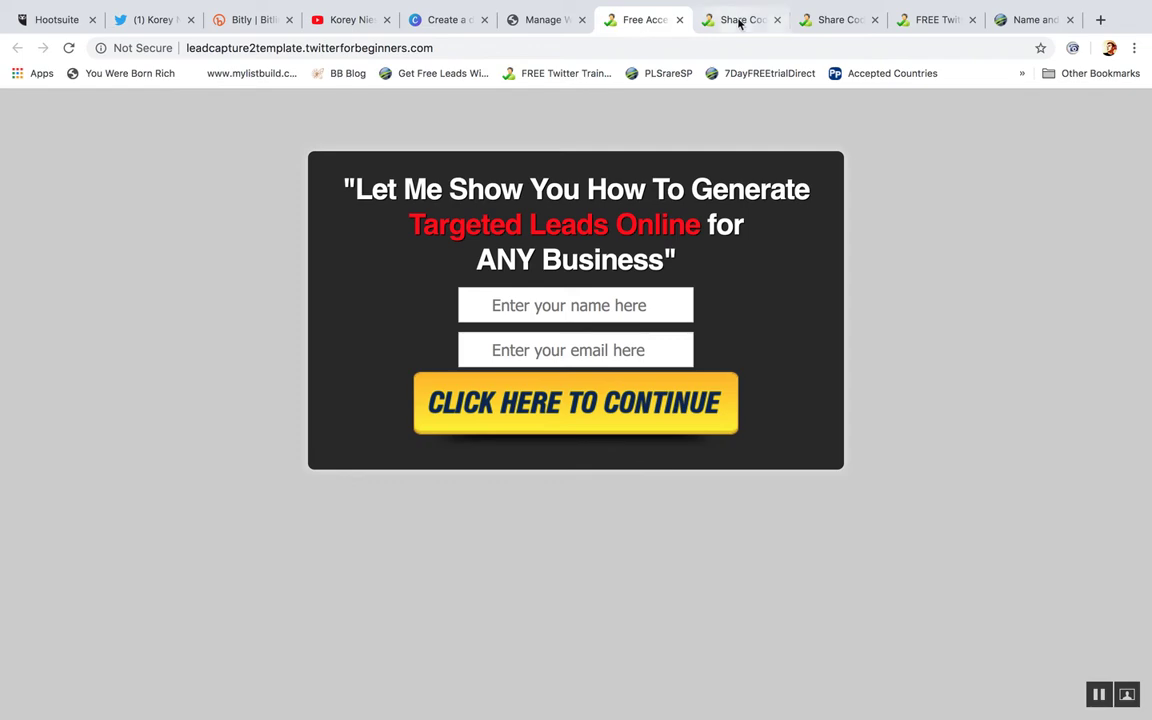
click(681, 21)
click(680, 21)
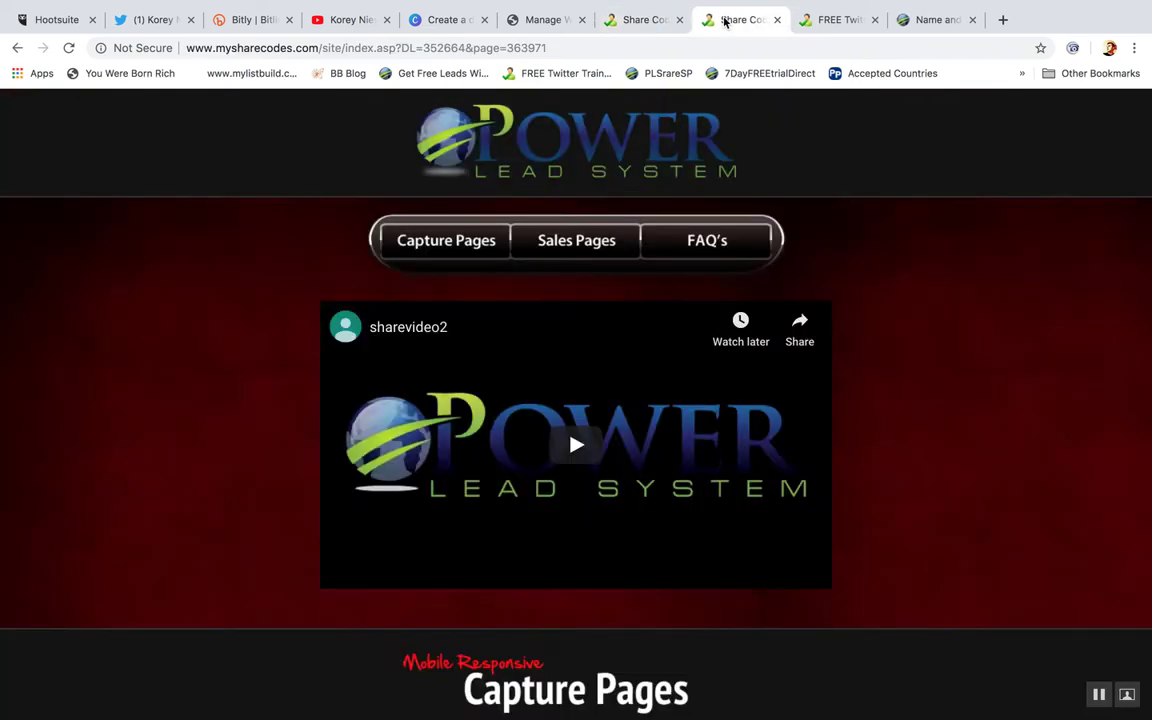
click(680, 21)
click(680, 21)
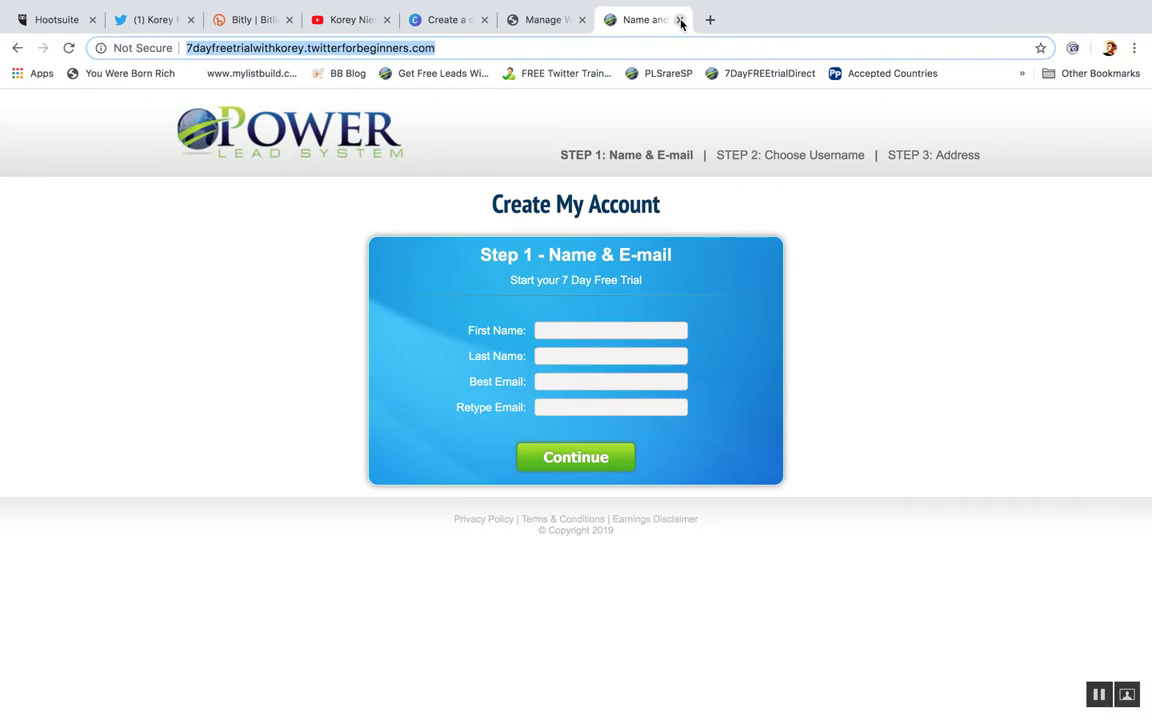
click(680, 21)
Step: Choose the shared page LC2a (email only) by Share Codes and make a copy of it
scroll(1027, 243, down, 5)
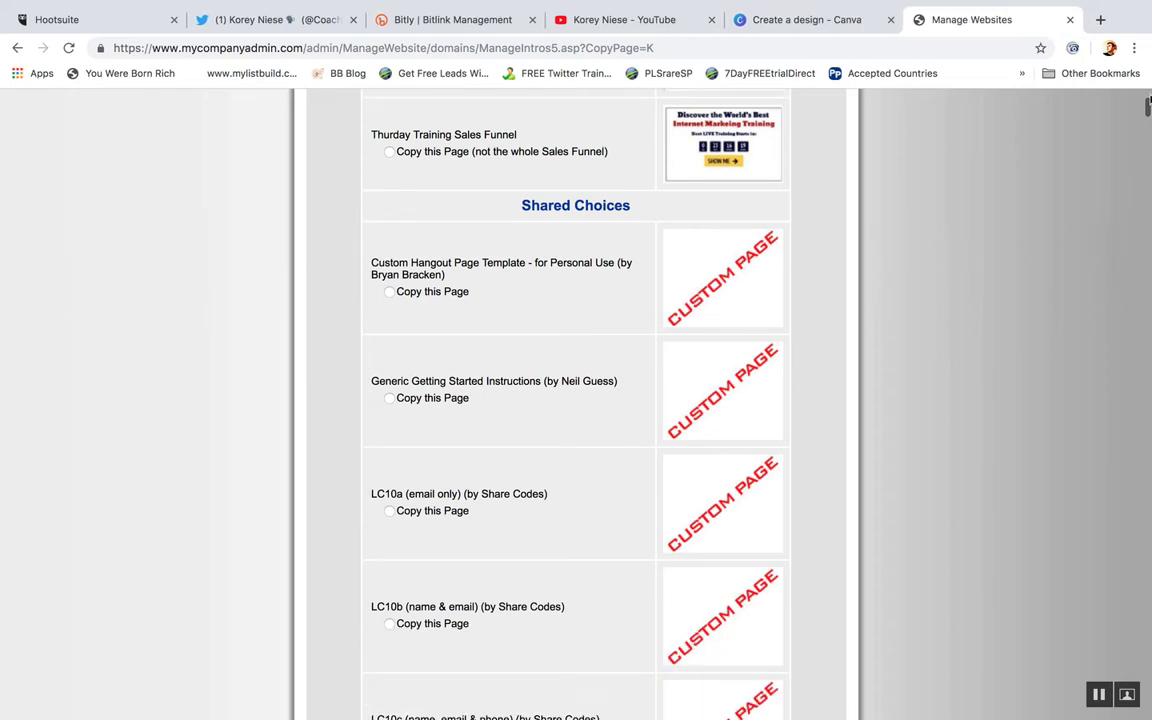
mouse_move(1146, 117)
mouse_down()
mouse_move(1146, 180)
mouse_move(1146, 131)
mouse_up()
scroll(523, 380, down, 1)
scroll(523, 380, down, 3)
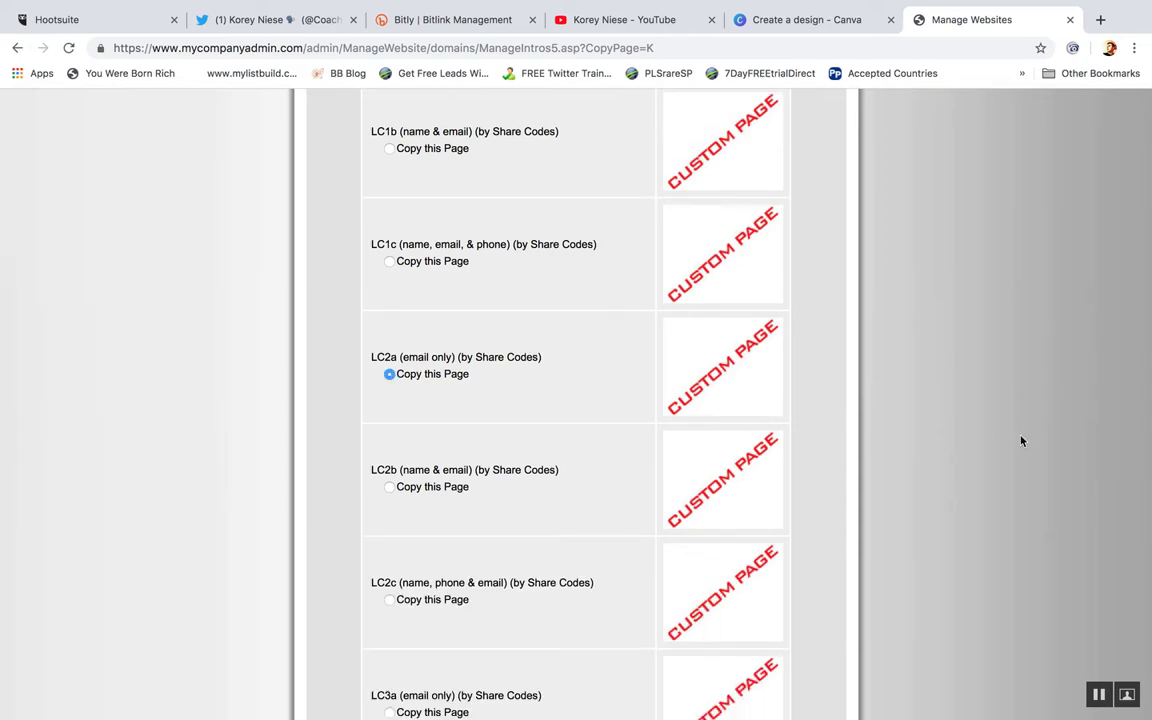
scroll(1021, 440, down, 1)
scroll(1146, 157, down, 8)
drag(1147, 147, 640, 630)
click(557, 604)
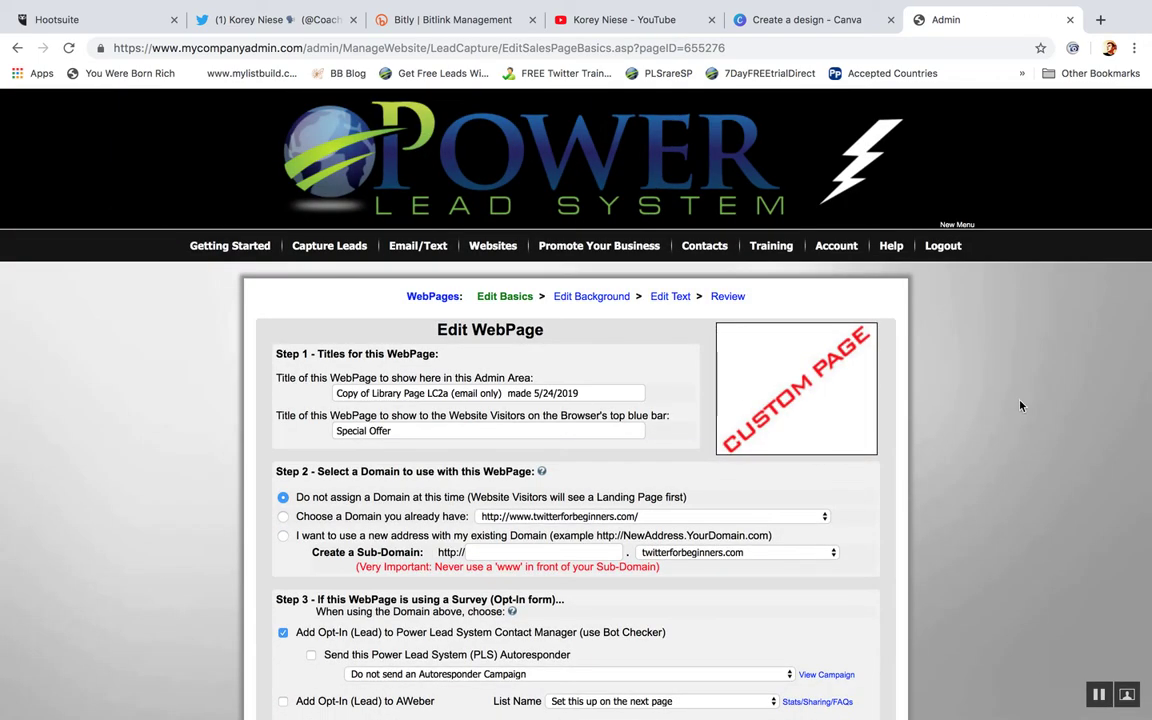
Step: Set the copied page's admin area title to Lead Capture 2 Template
scroll(1020, 405, down, 4)
click(553, 199)
triple_click(553, 199)
key(BackSpace)
text(lead)
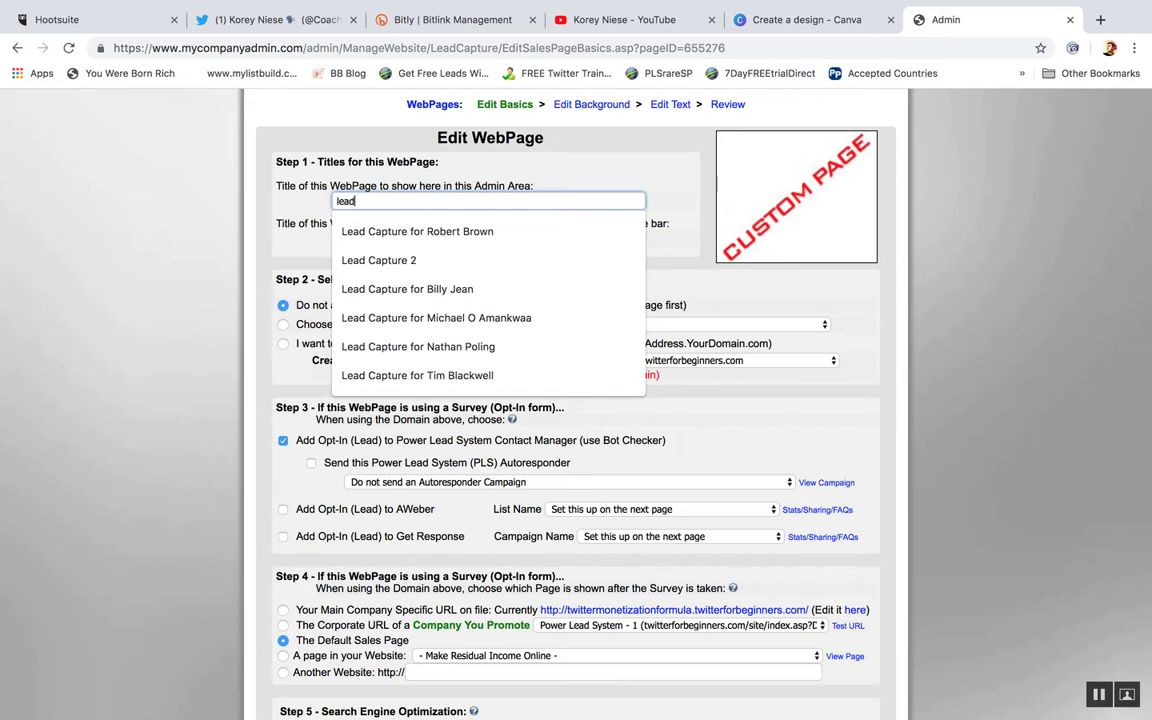
key(Down)
key(Down)
key(Return)
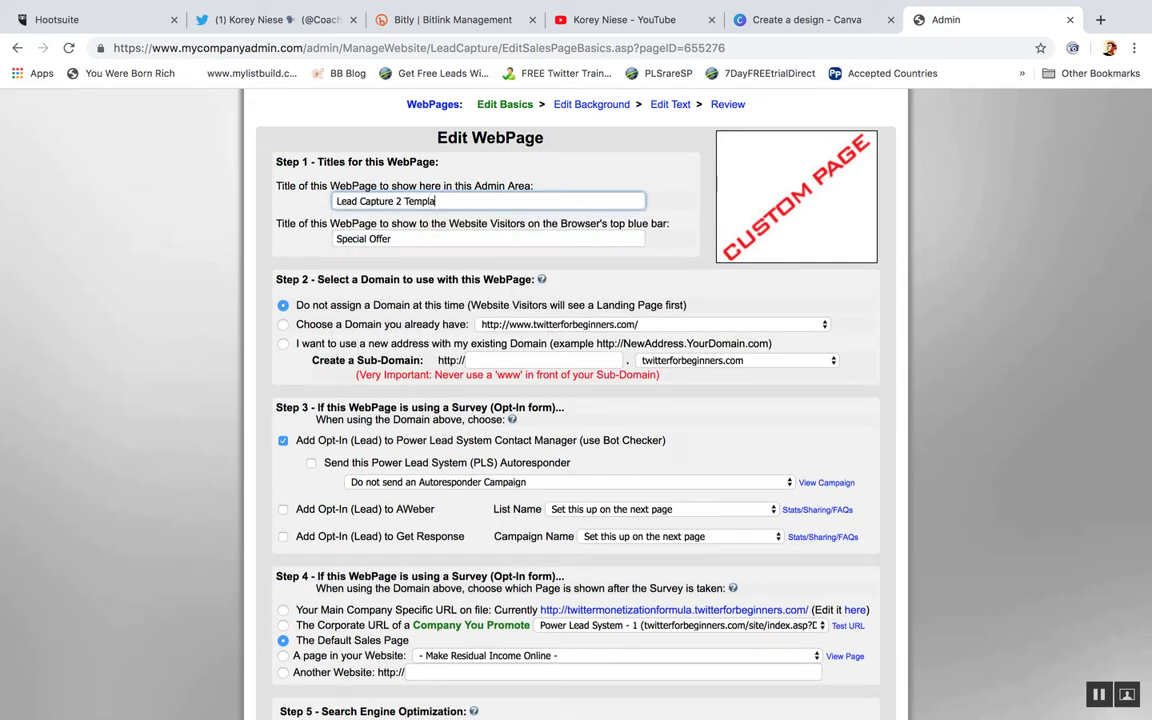
Step: Assign the page the new sub-domain LeadCapture2Template on twitterforbeginners.com and save the page's basic settings
click(283, 345)
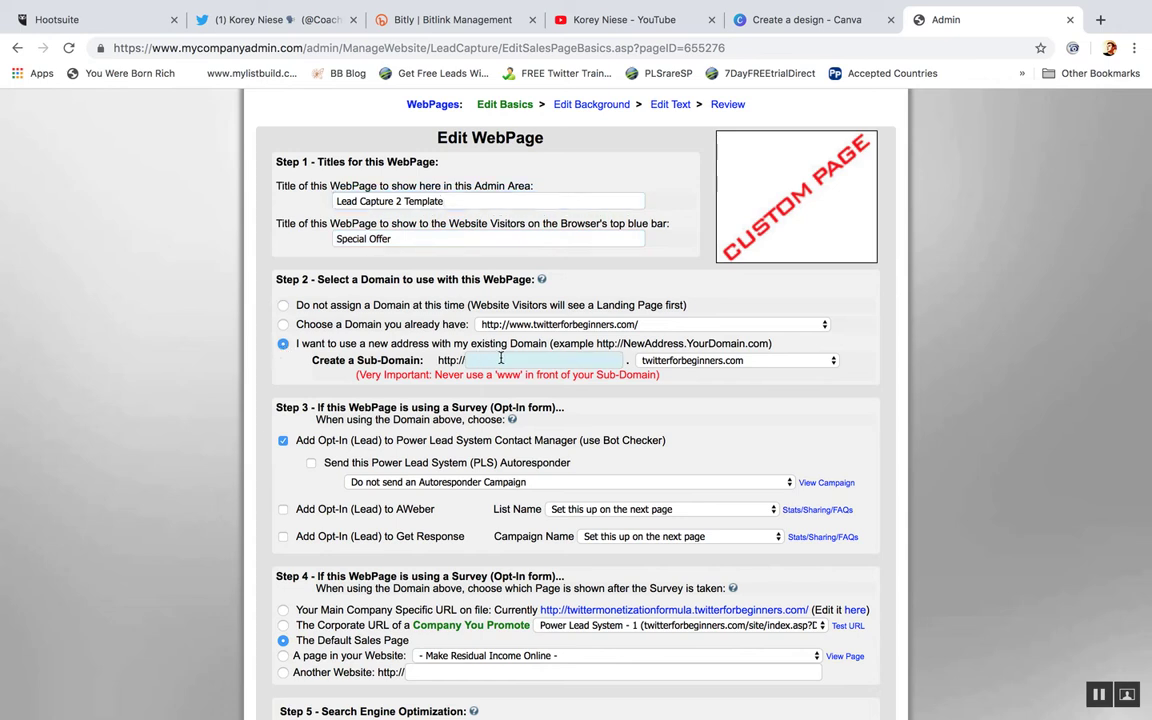
click(540, 358)
text(LeadCapture2Template)
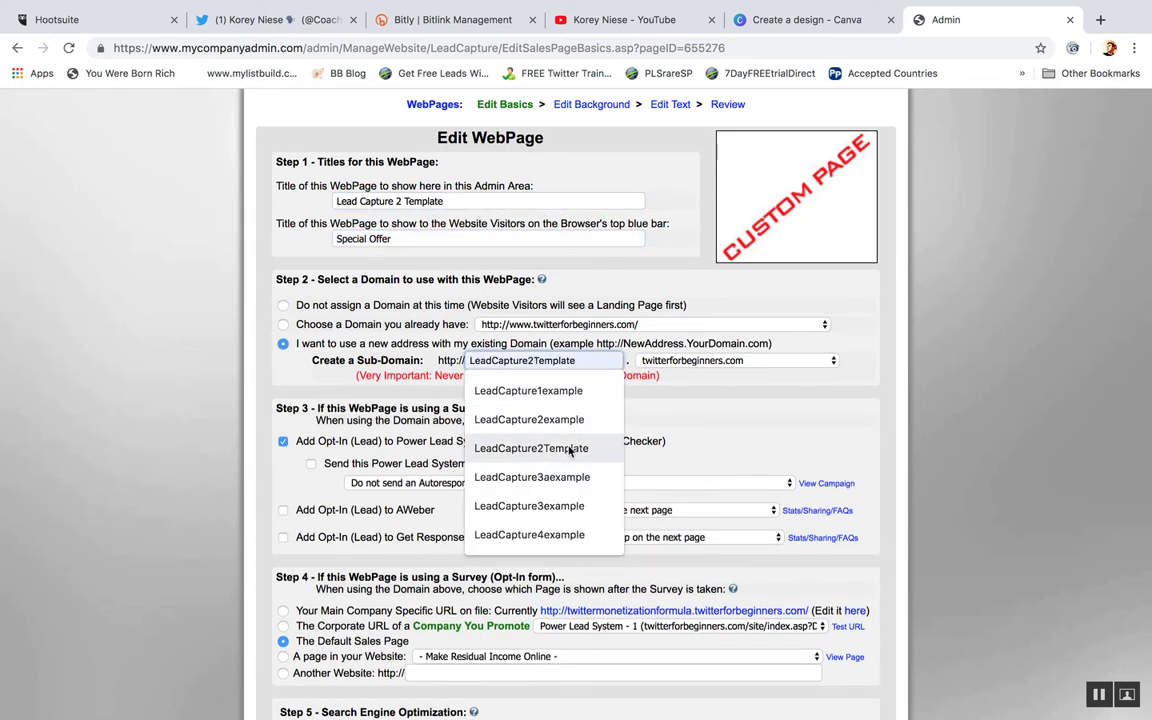
click(531, 448)
scroll(953, 457, down, 5)
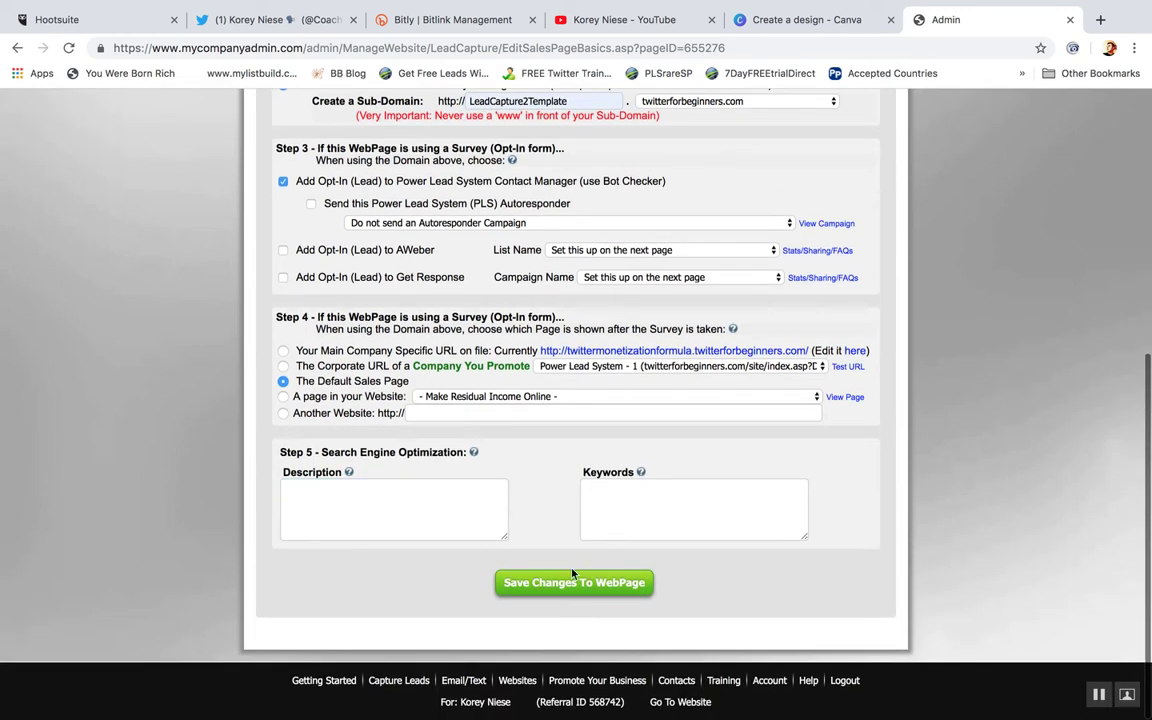
click(573, 578)
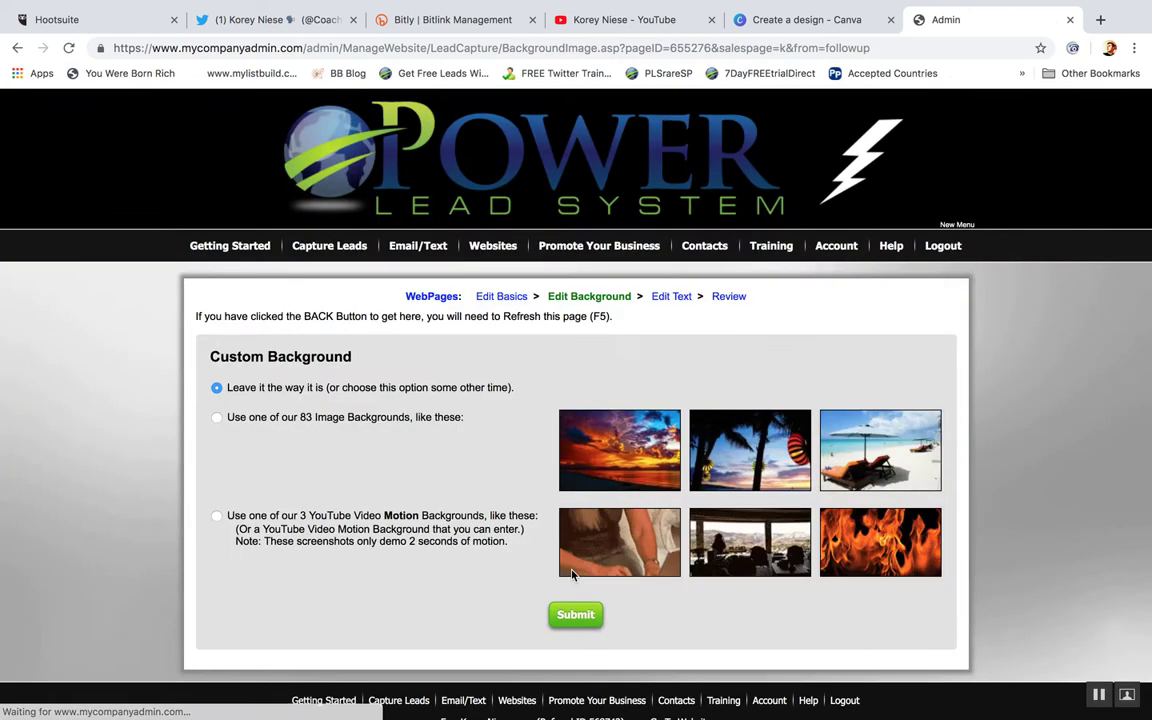
Step: Skip the background settings and open the copied page's body text for editing
click(670, 298)
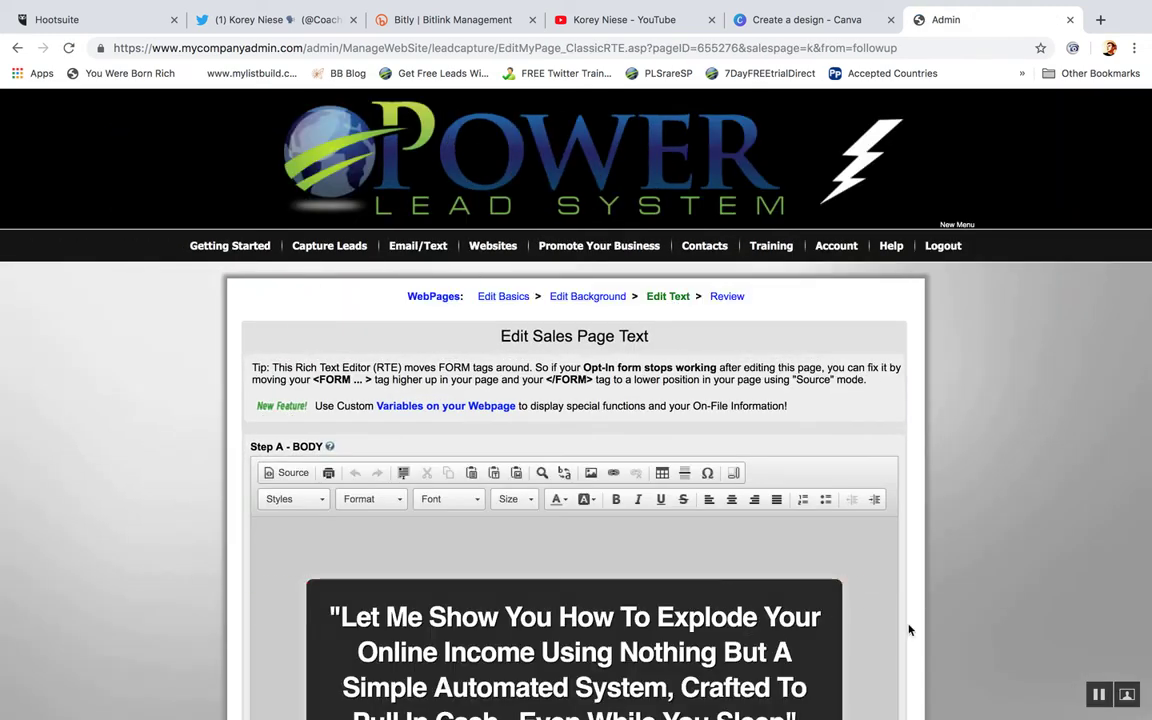
scroll(914, 618, down, 1)
scroll(916, 619, down, 5)
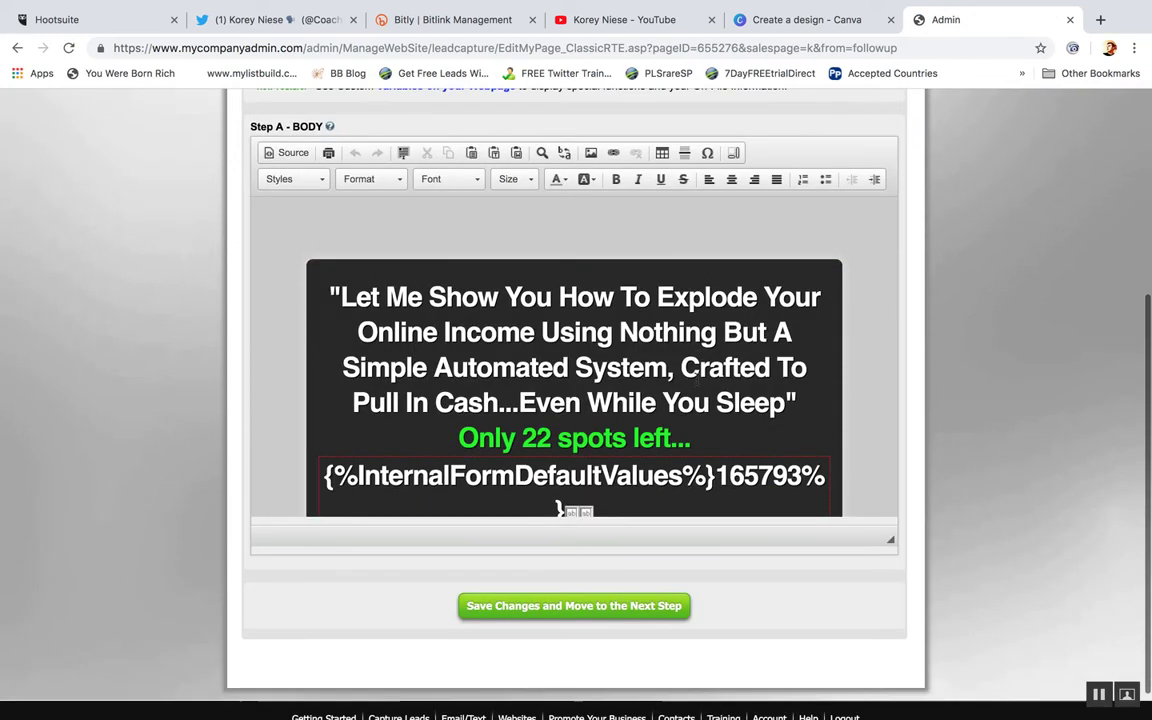
click(680, 367)
scroll(625, 458, down, 3)
Step: Check the orange "Click Here to Continue" image for a link and replace it with yes-let-me-in.png from the Custom Library
click(625, 458)
click(625, 458)
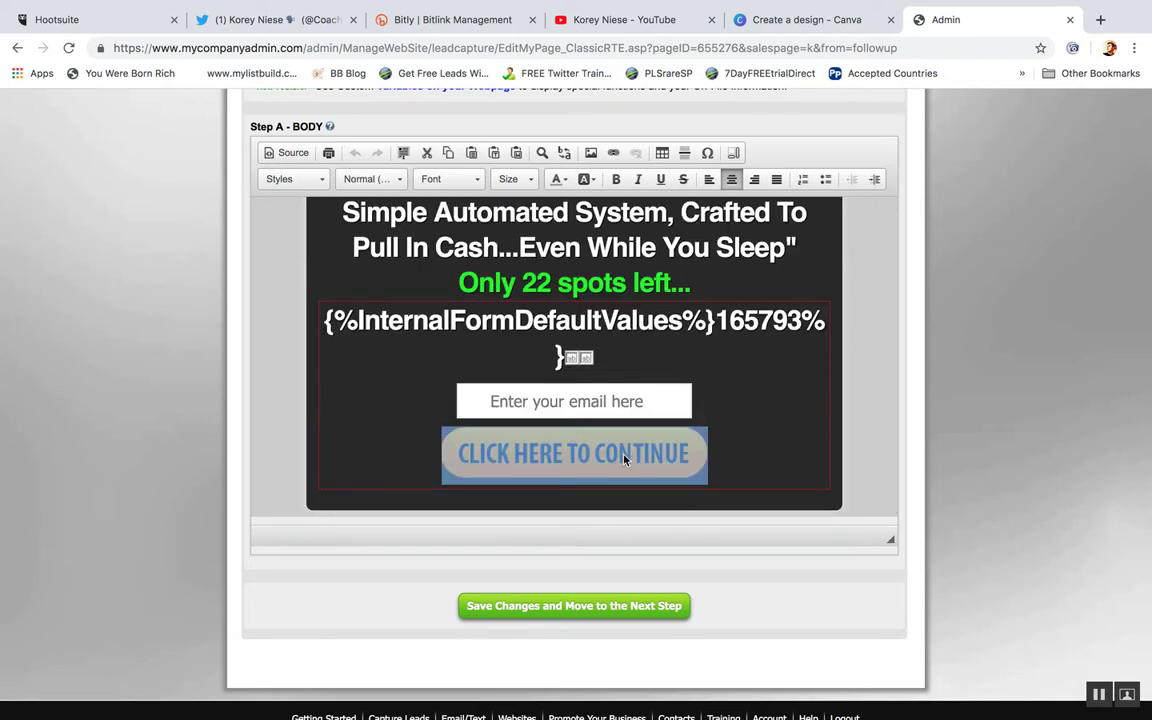
mouse_move(717, 443)
click(893, 437)
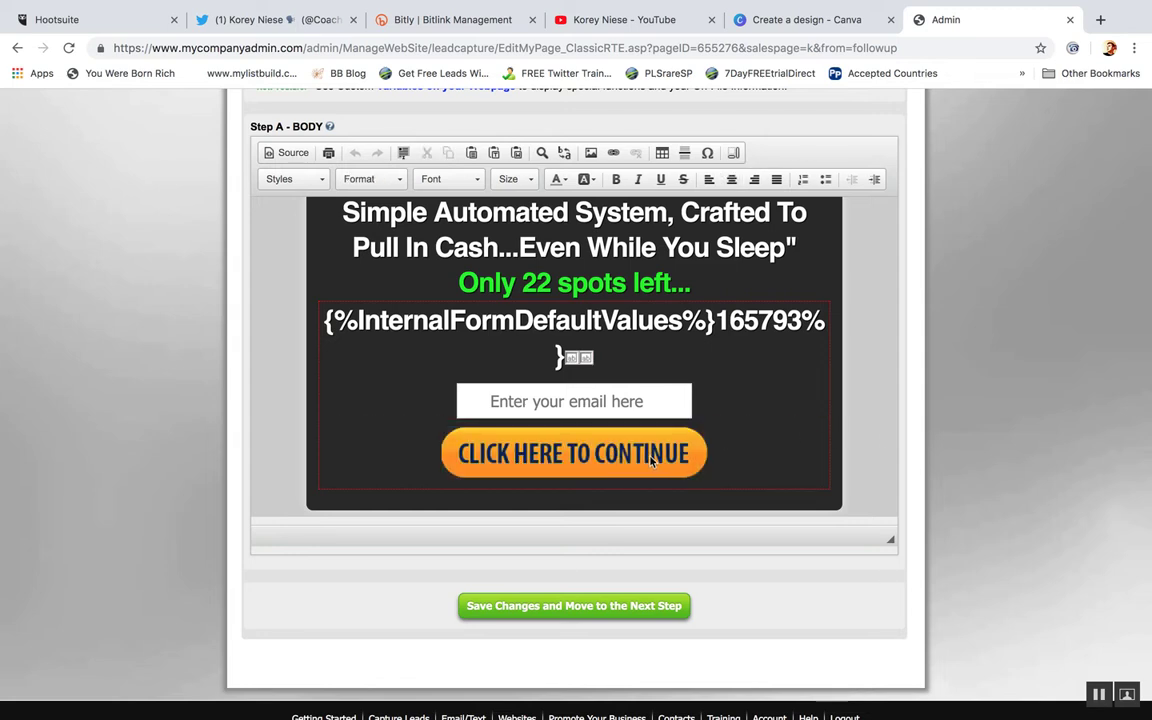
click(651, 458)
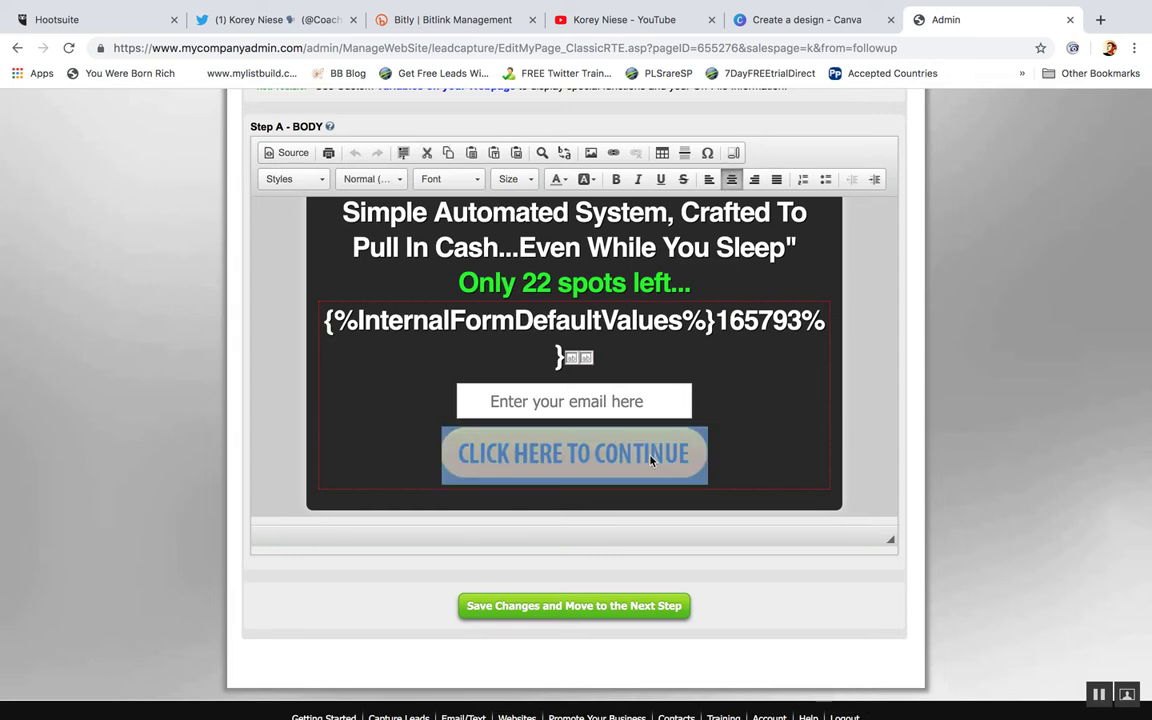
click(591, 154)
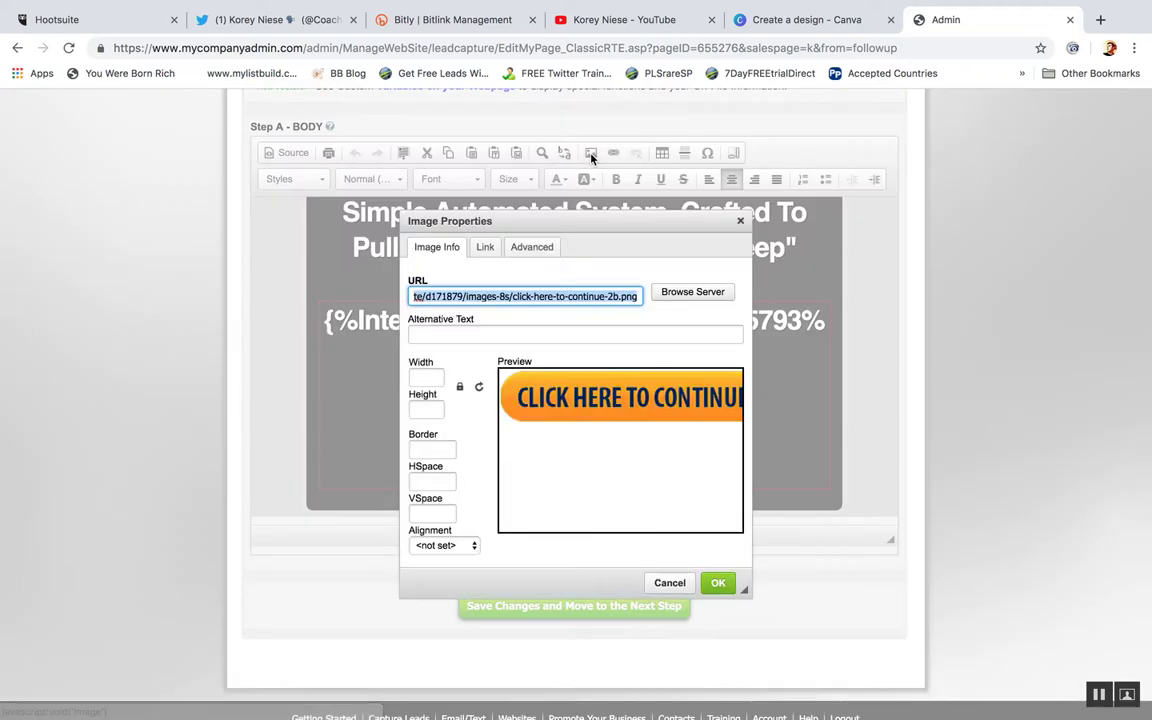
click(480, 247)
click(438, 247)
click(692, 292)
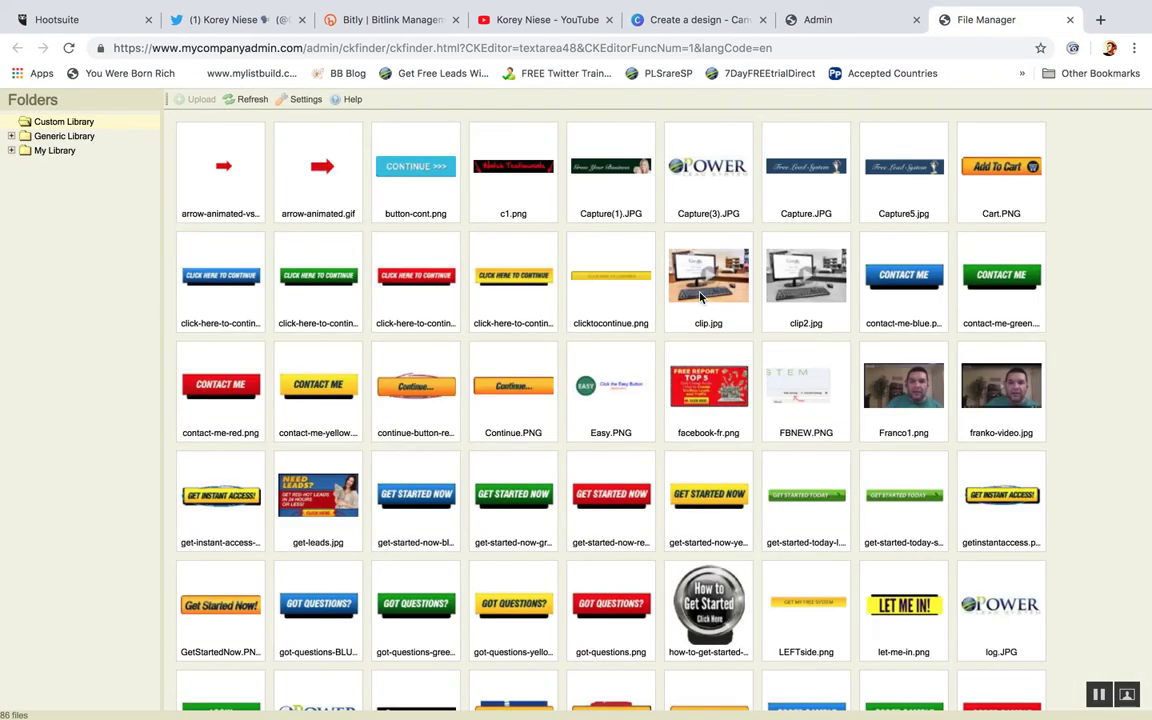
scroll(1076, 445, down, 5)
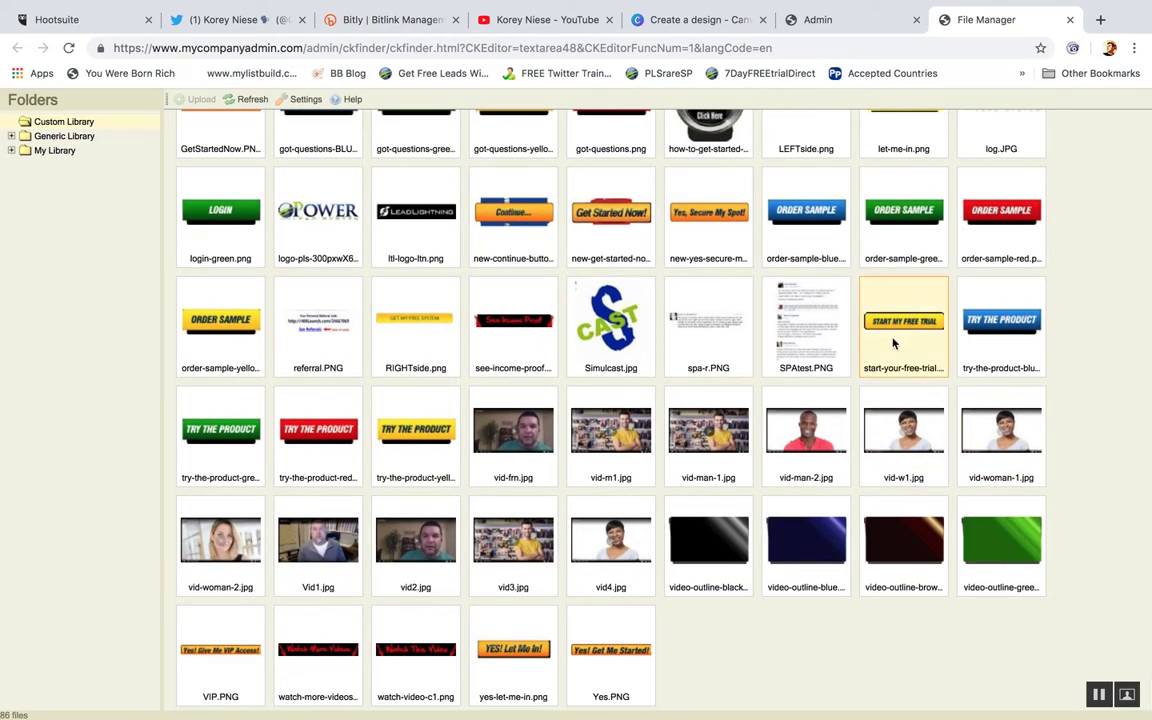
double_click(513, 640)
Step: Set the new YES! Let Me In! image's width to 430 and apply it as a simple image instead of an image button
double_click(426, 378)
key(BackSpace)
text(430)
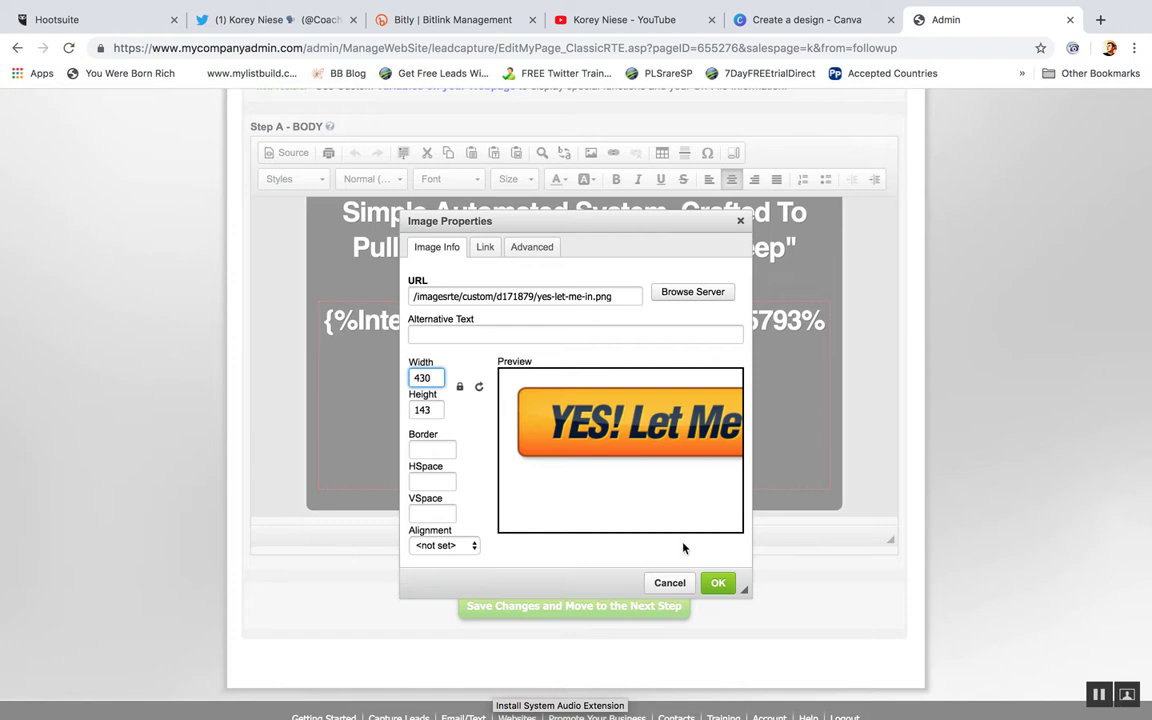
click(718, 583)
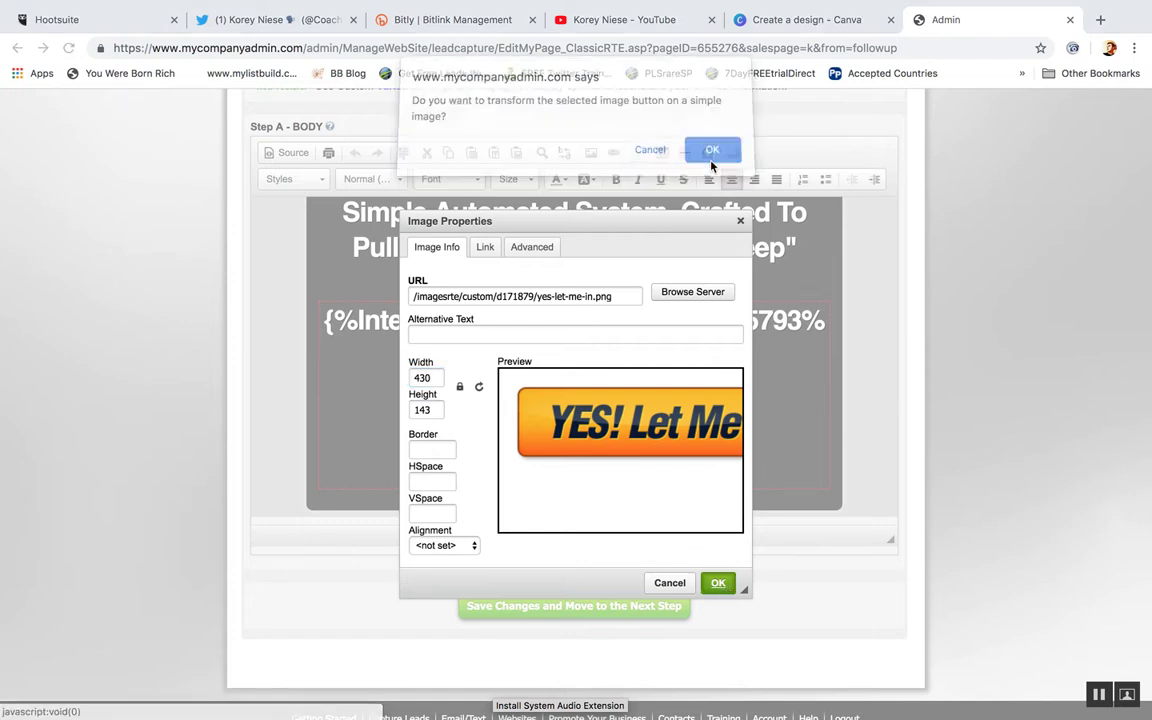
click(713, 155)
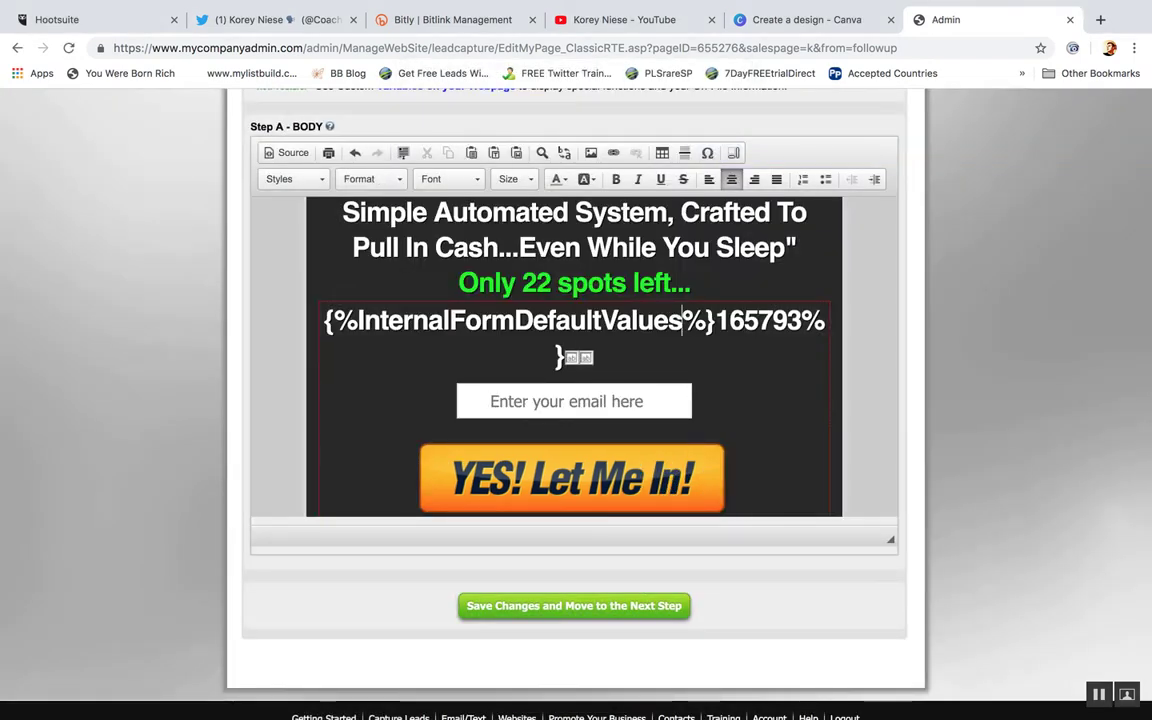
Step: Reword the headline to "Let Me Show You How To Get High Quality, Targeted Leads Online for ANY Business", keeping its quotation marks
scroll(621, 332, up, 3)
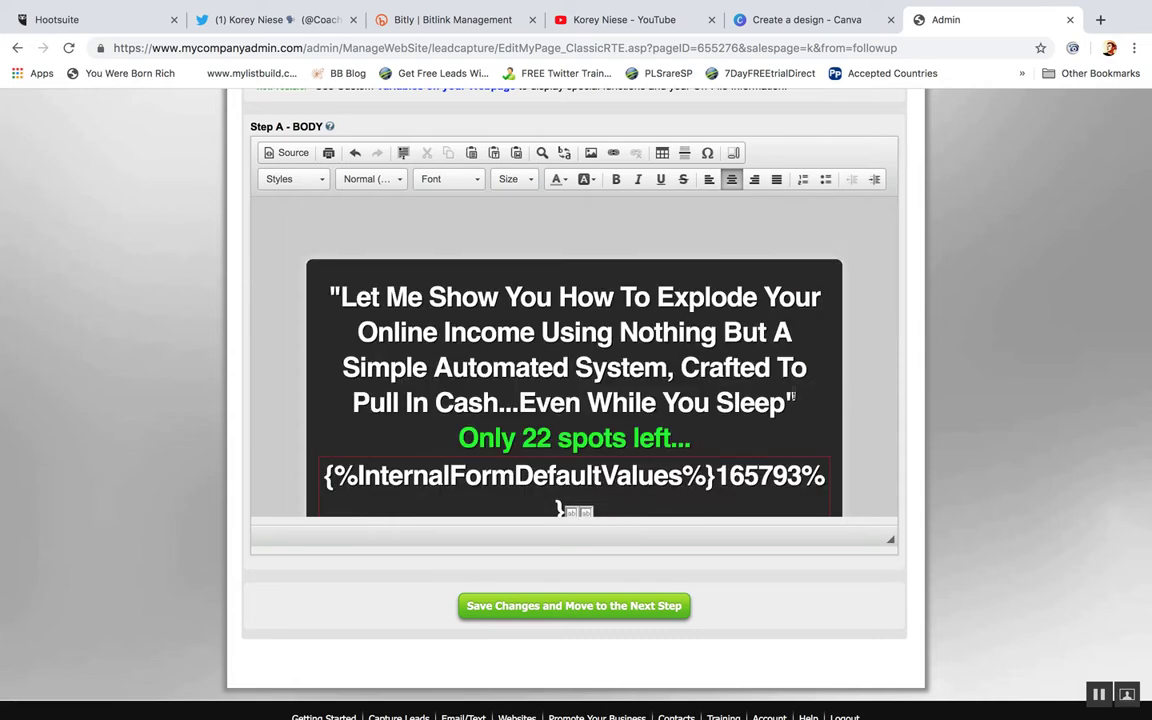
drag(789, 410, 672, 297)
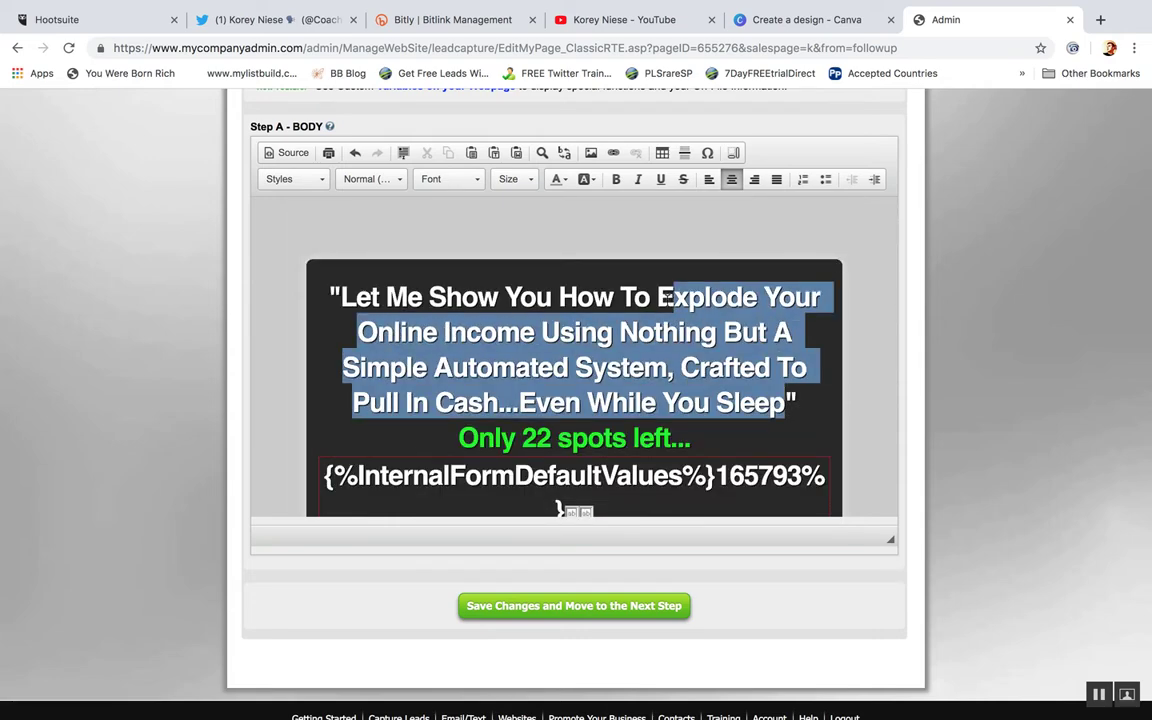
key(BackSpace)
key(BackSpace)
text(Get H)
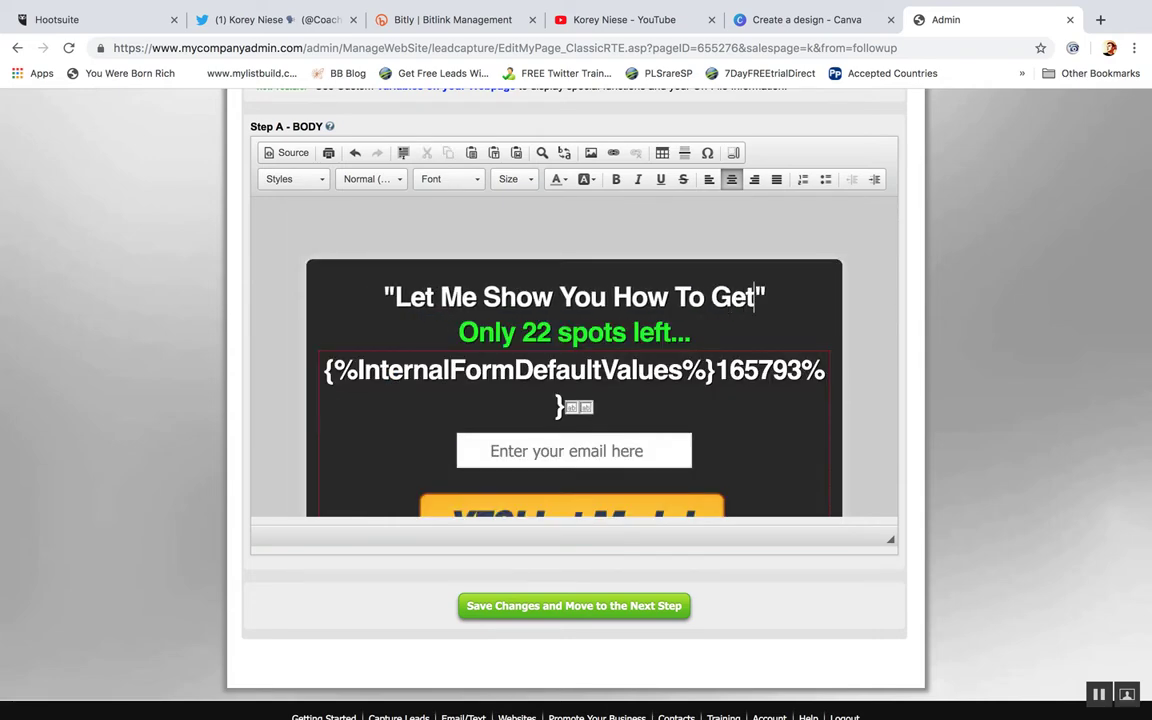
text(igh Qualit)
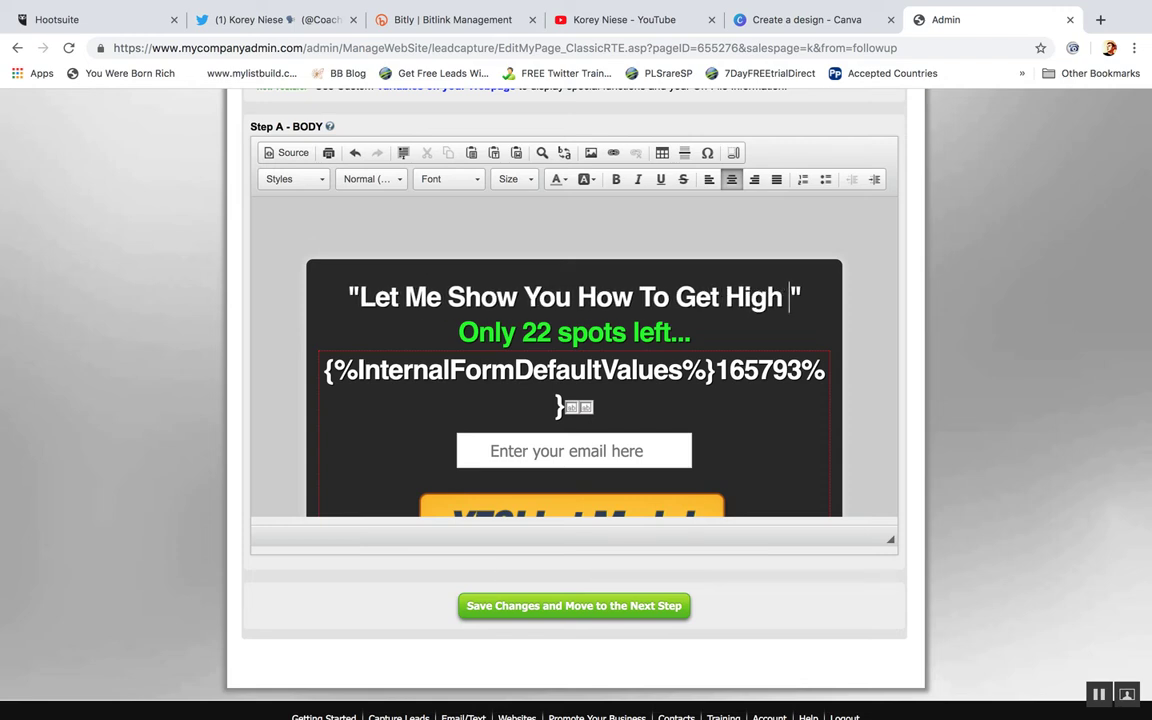
text(y, Target)
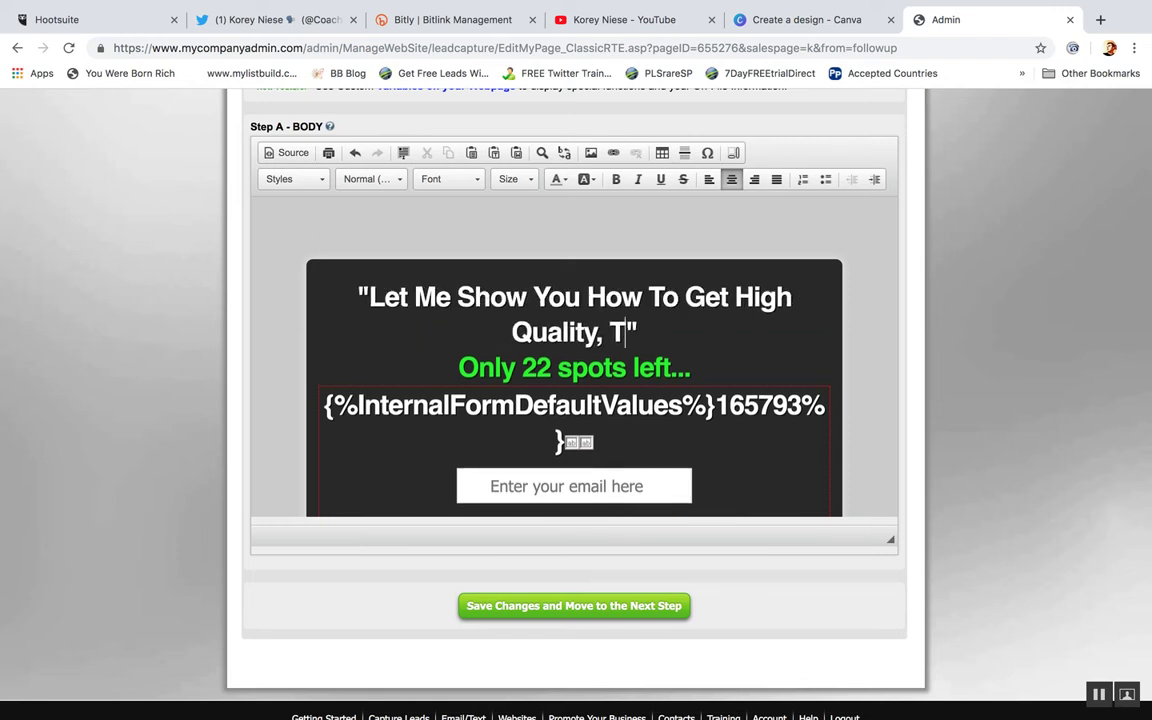
text(ed Leads)
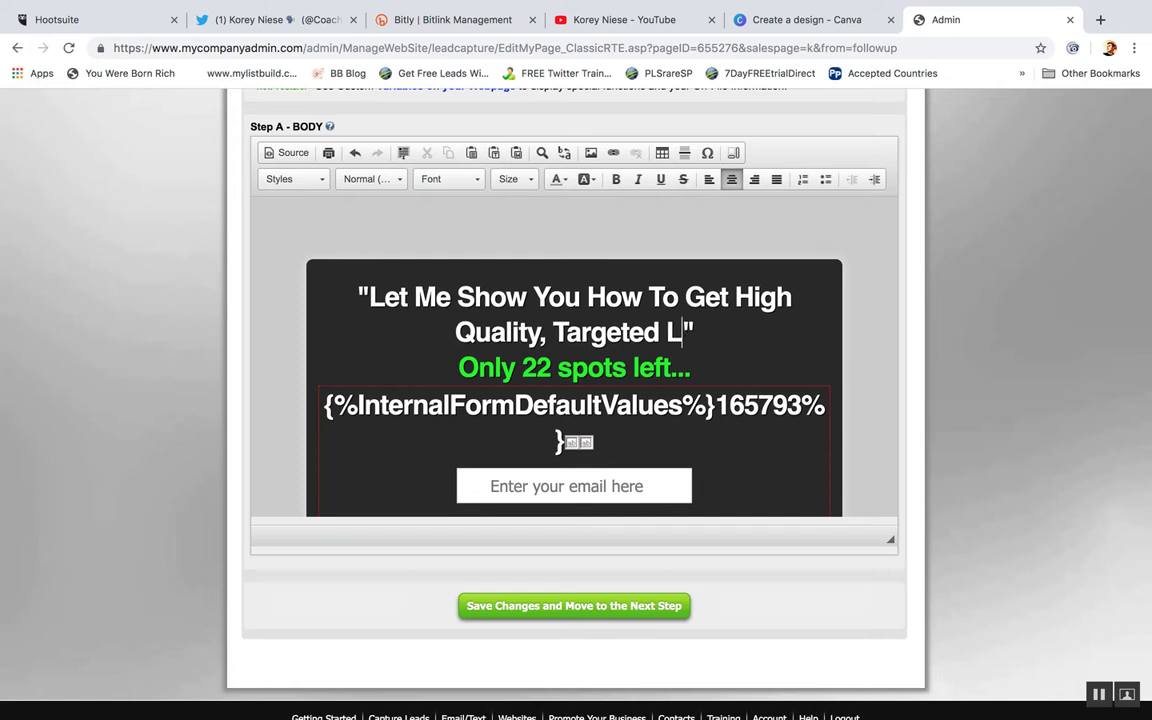
text( Online f)
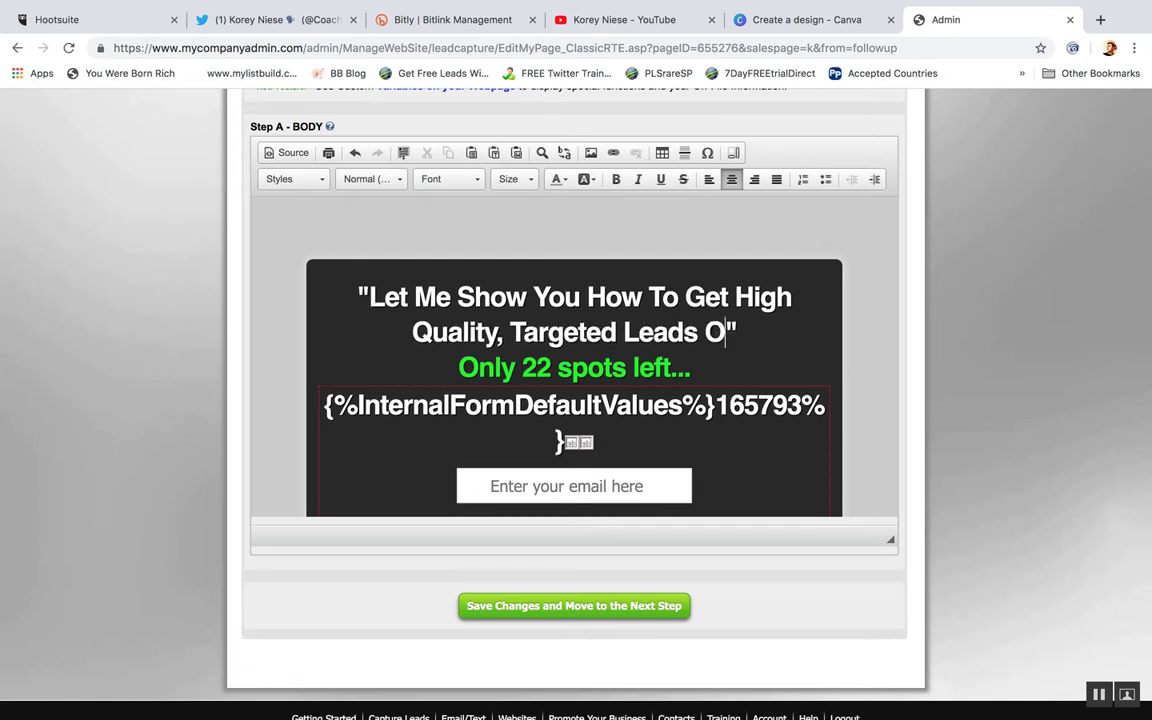
text(or ANY Business)
Step: Set the whole headline's font size to 26, trying 20, 22 and 24 first
drag(641, 367, 361, 293)
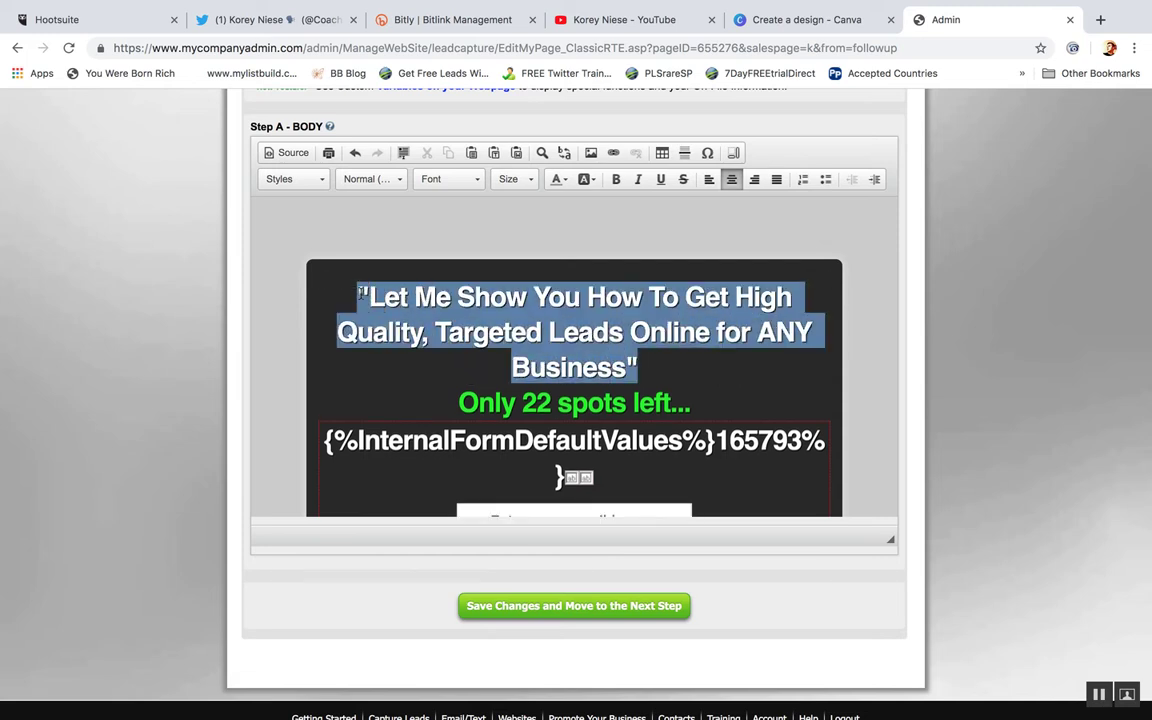
click(513, 179)
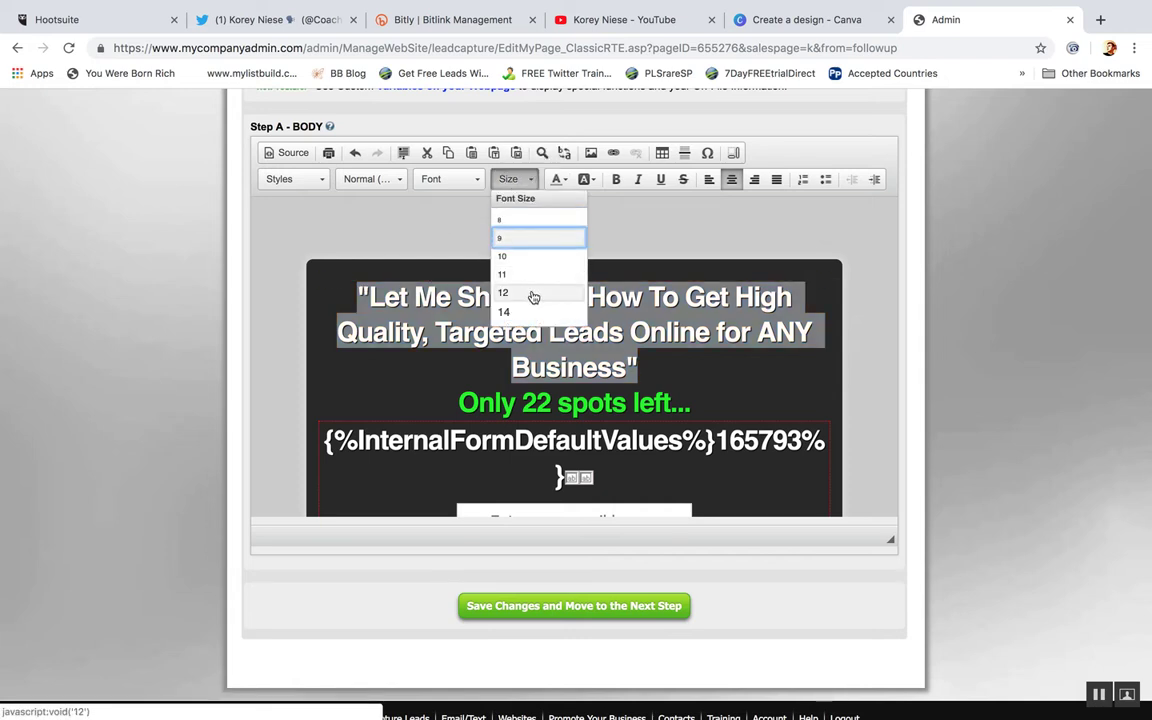
scroll(533, 293, down, 2)
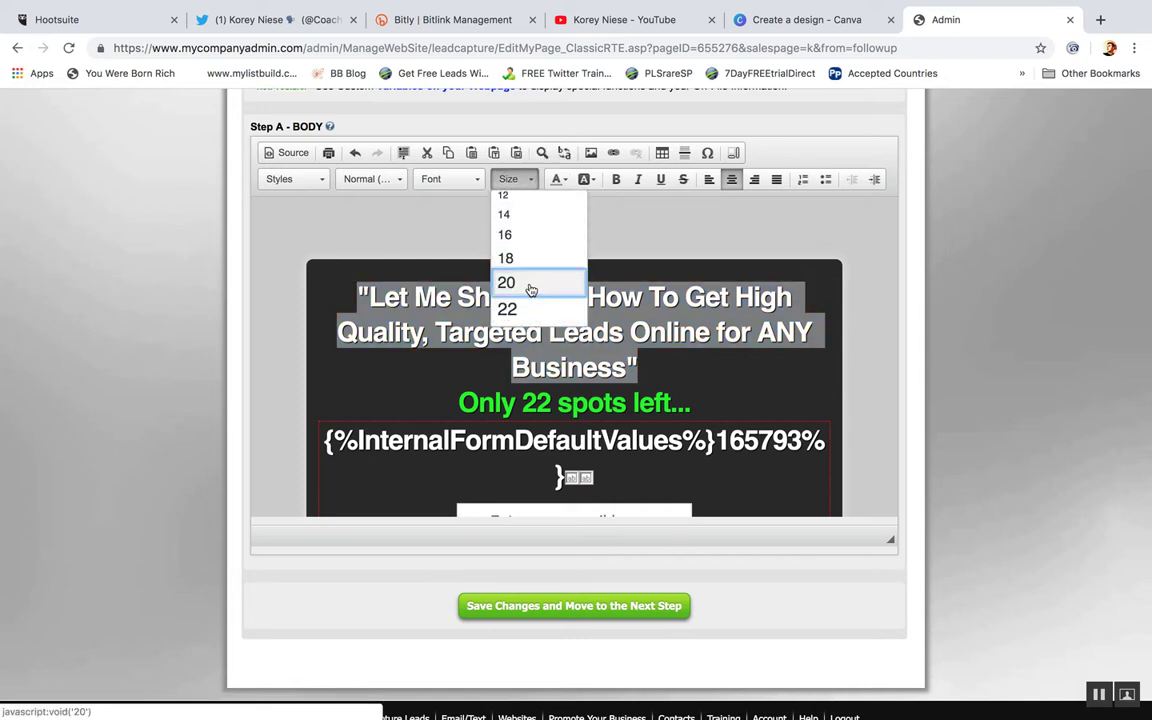
click(531, 287)
click(525, 179)
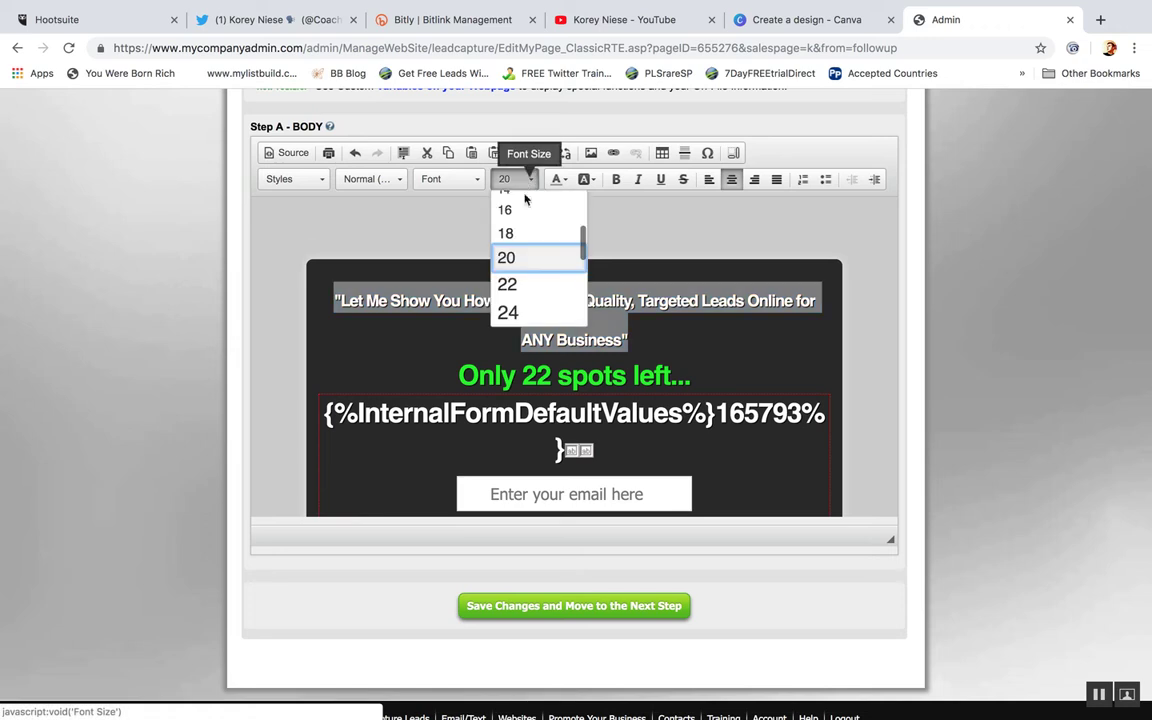
click(522, 285)
click(527, 179)
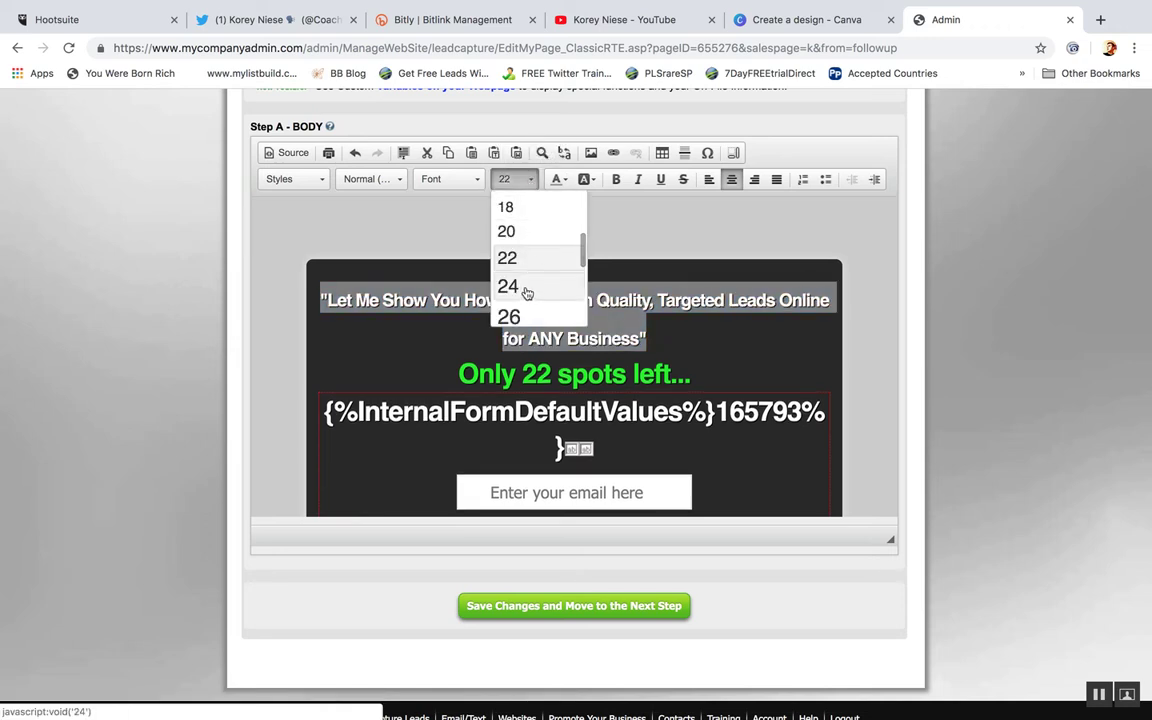
click(527, 290)
click(518, 179)
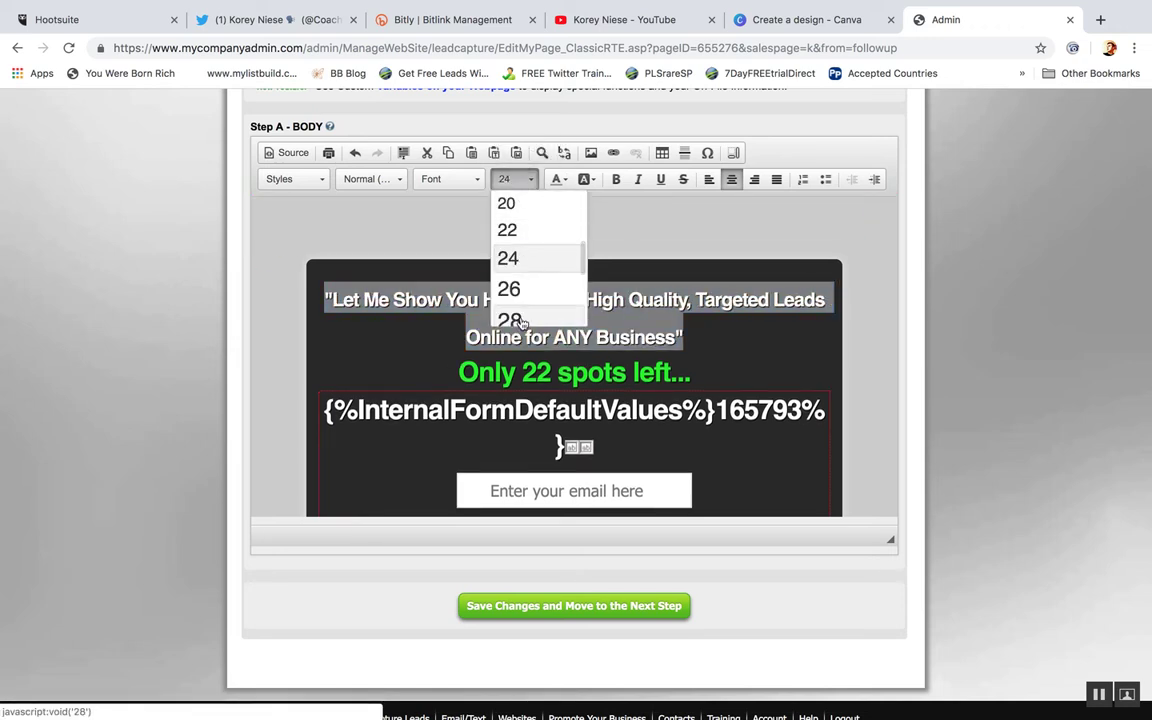
click(512, 289)
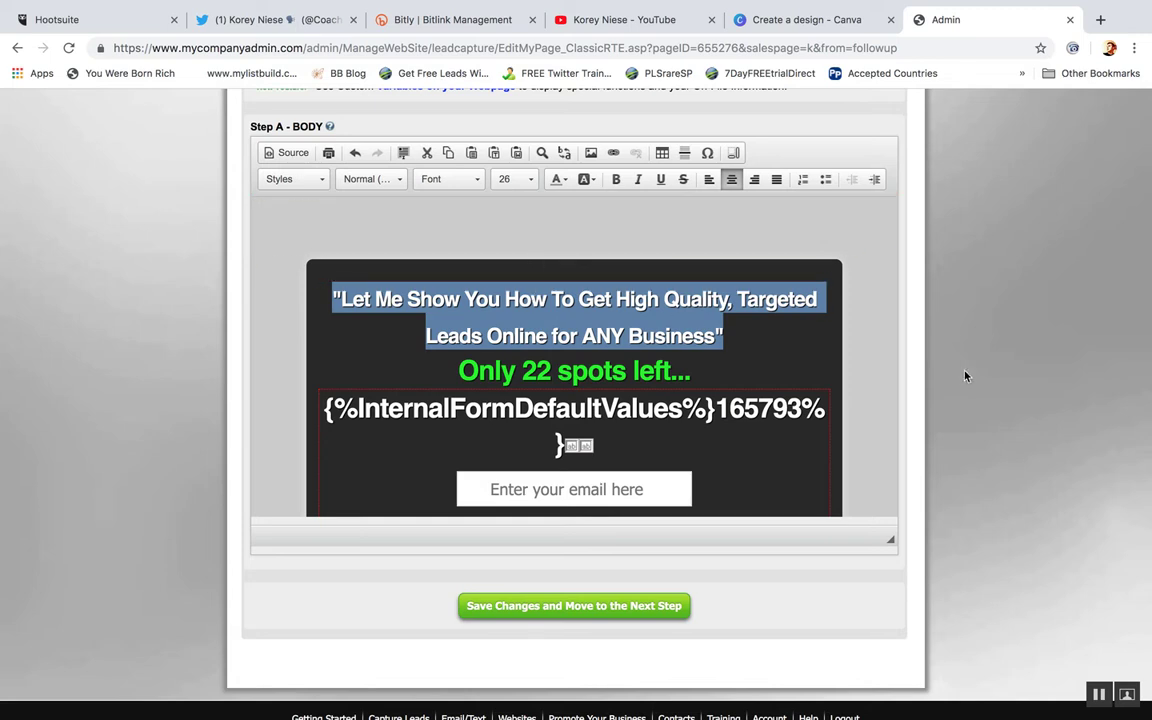
Step: Delete the green "Only 22 spots left..." line below the headline and save the page's body text
click(690, 371)
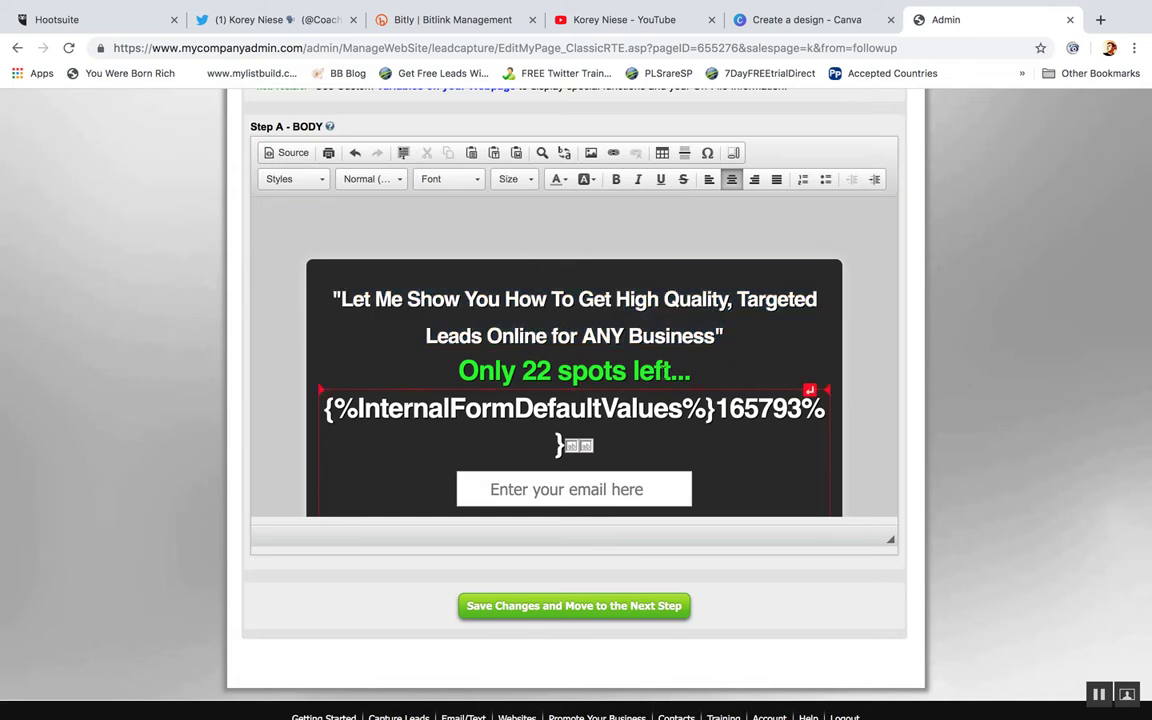
drag(690, 371, 479, 371)
key(BackSpace)
key(BackSpace)
key(BackSpace)
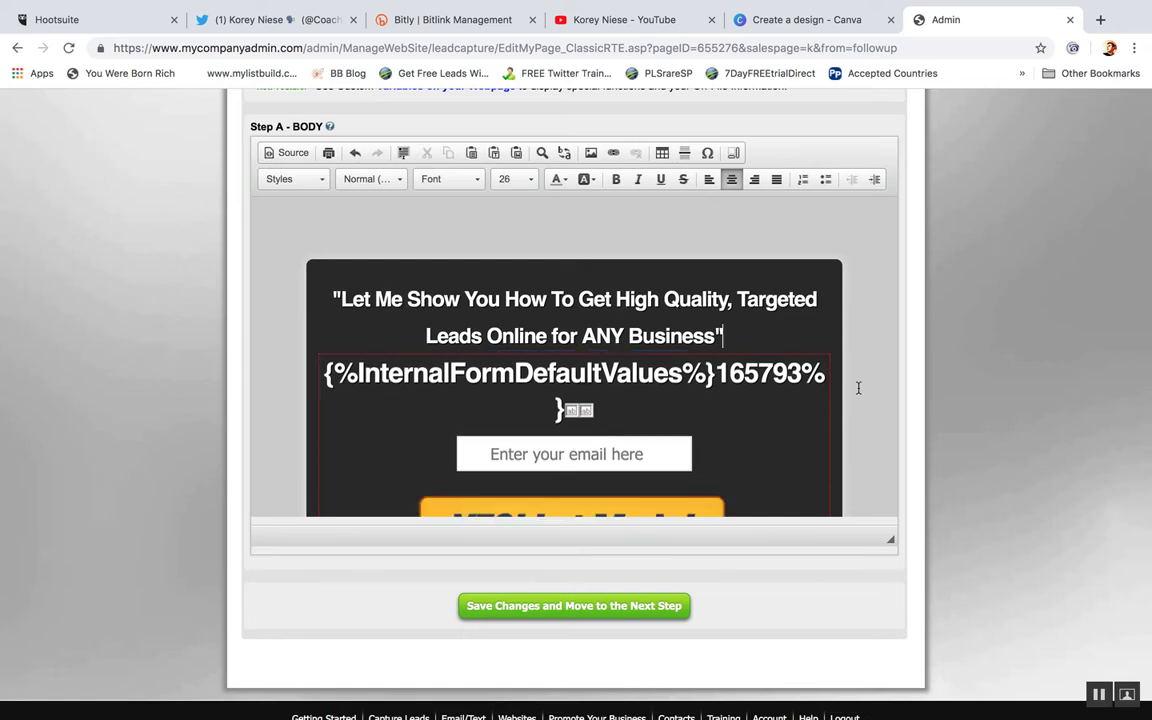
click(522, 605)
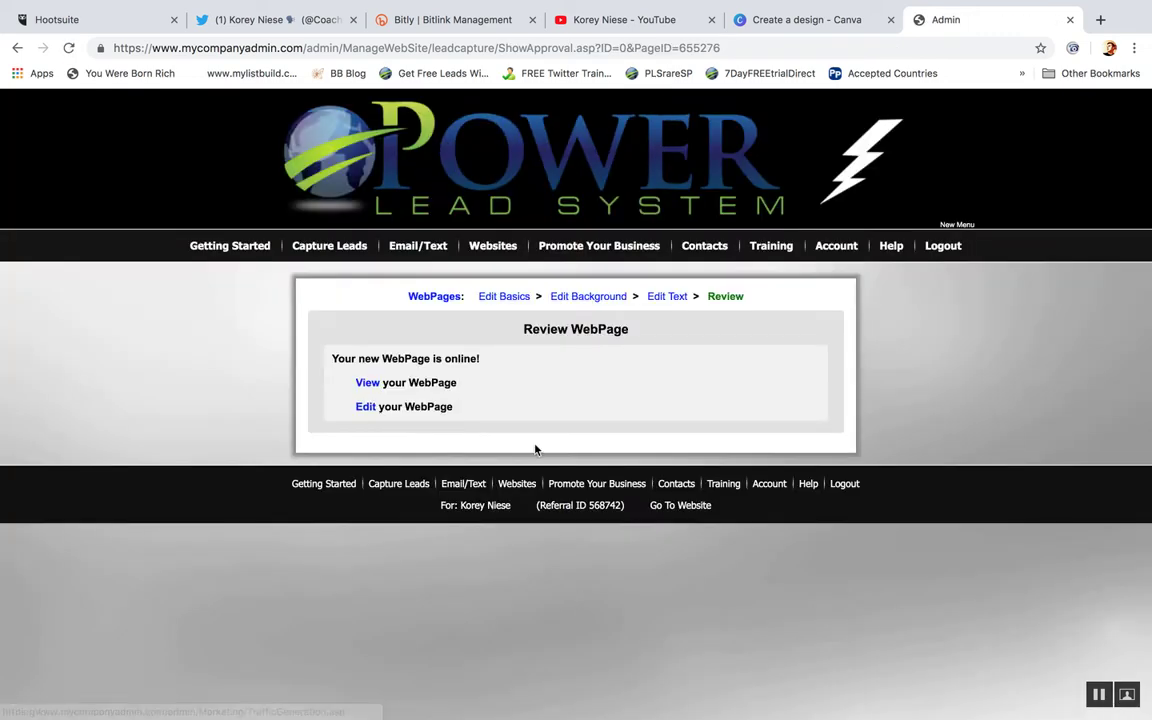
Step: View the live capture page and try out its email field and submit image with a saved email address
click(365, 383)
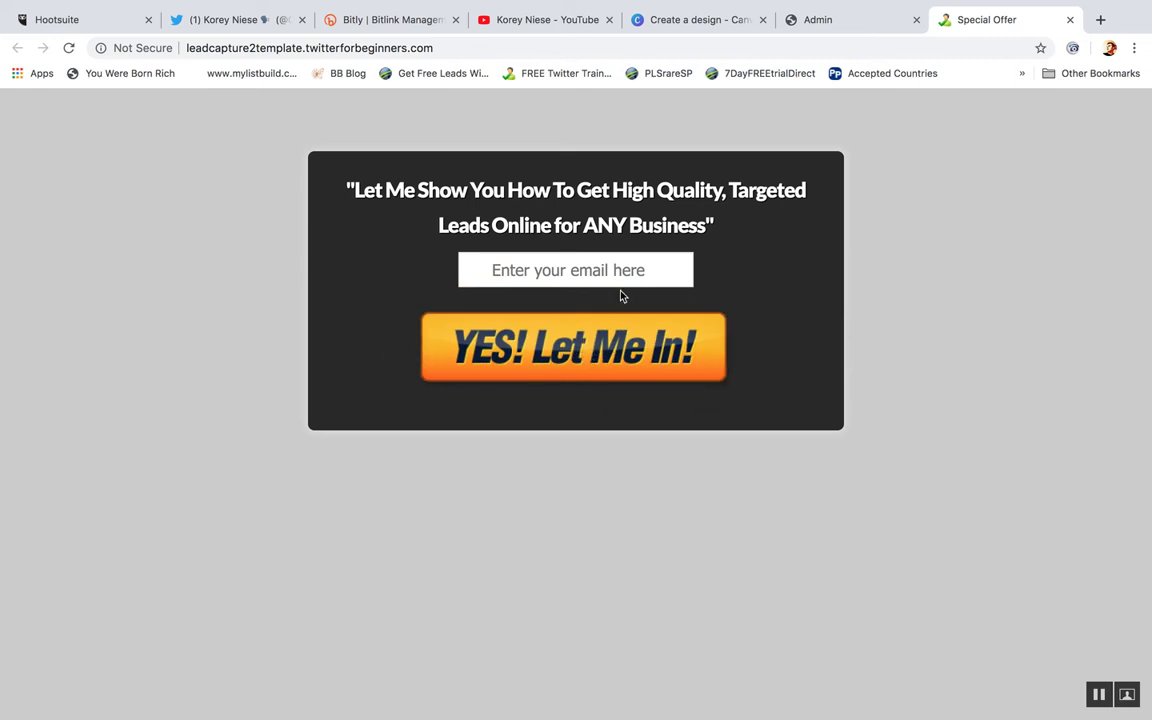
click(572, 265)
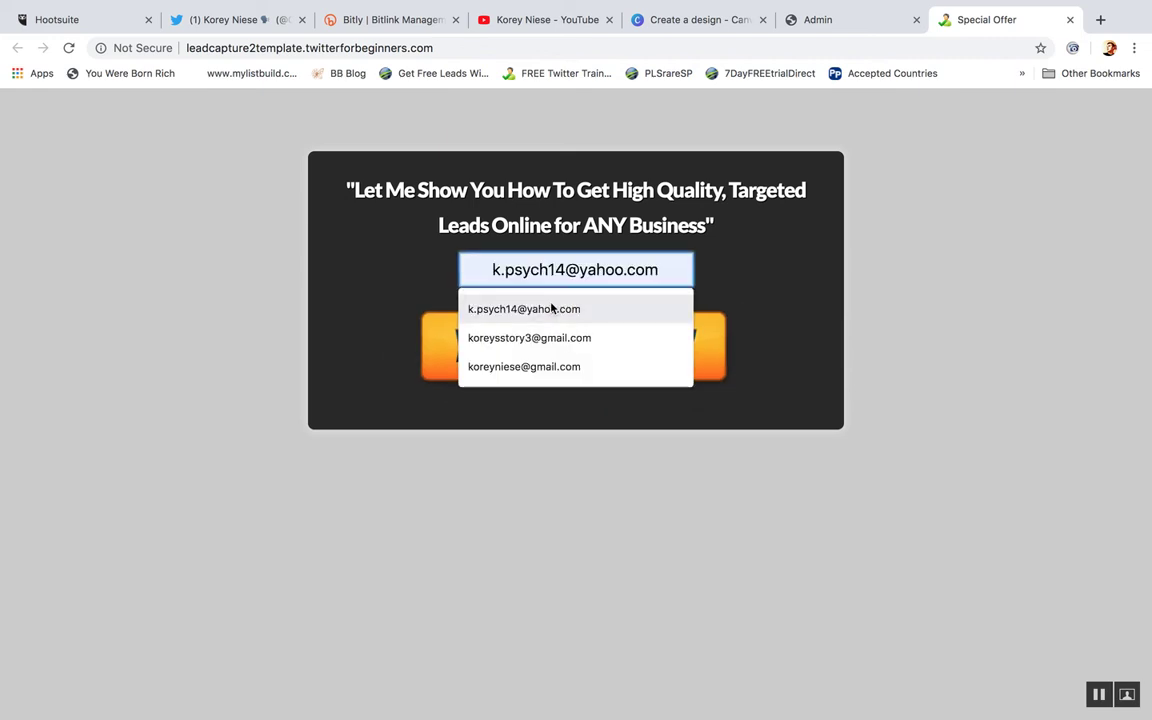
click(551, 309)
click(636, 341)
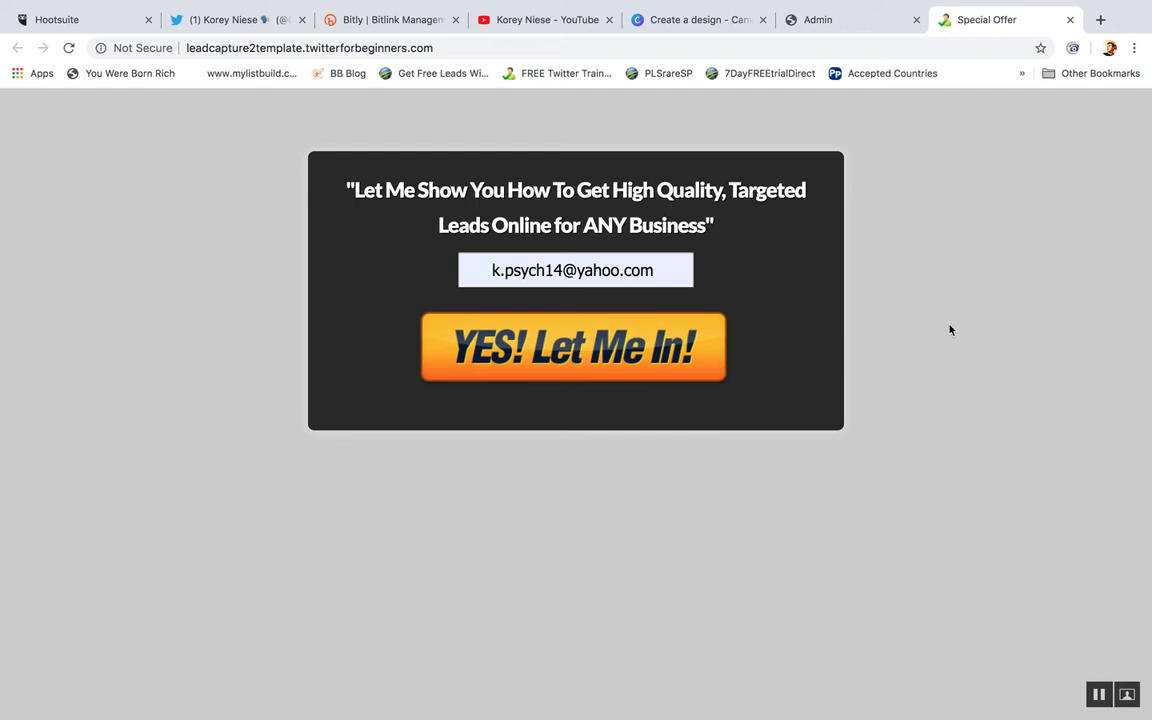
click(607, 287)
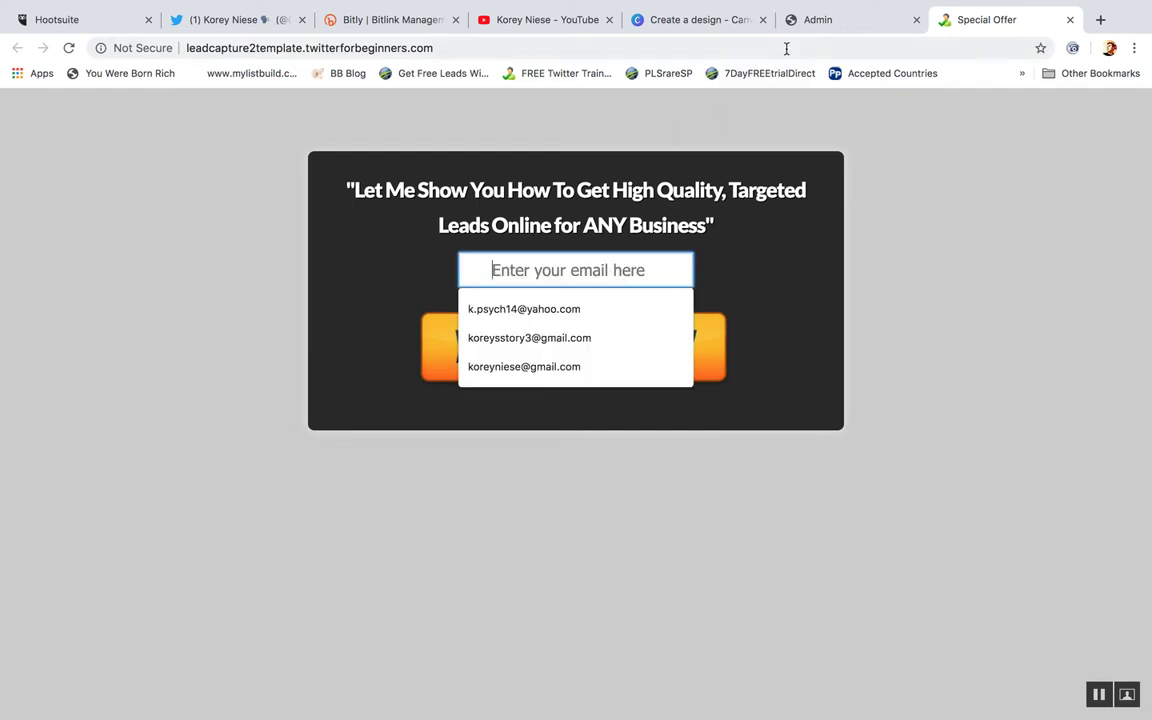
click(588, 306)
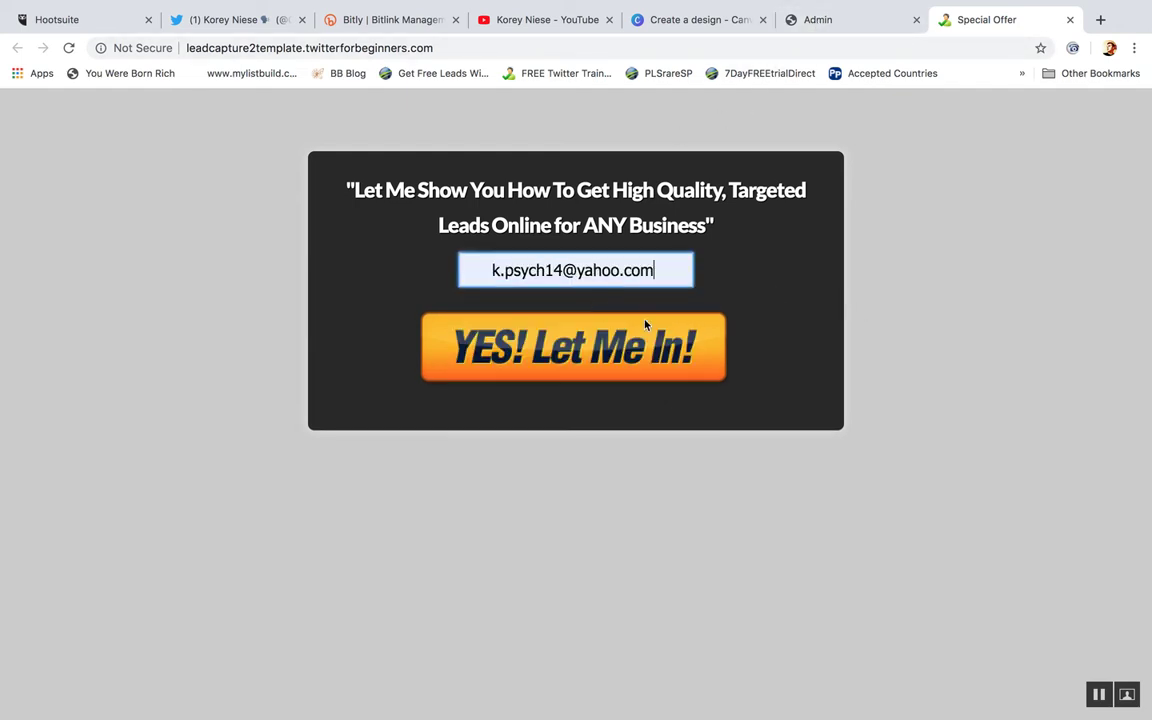
click(630, 343)
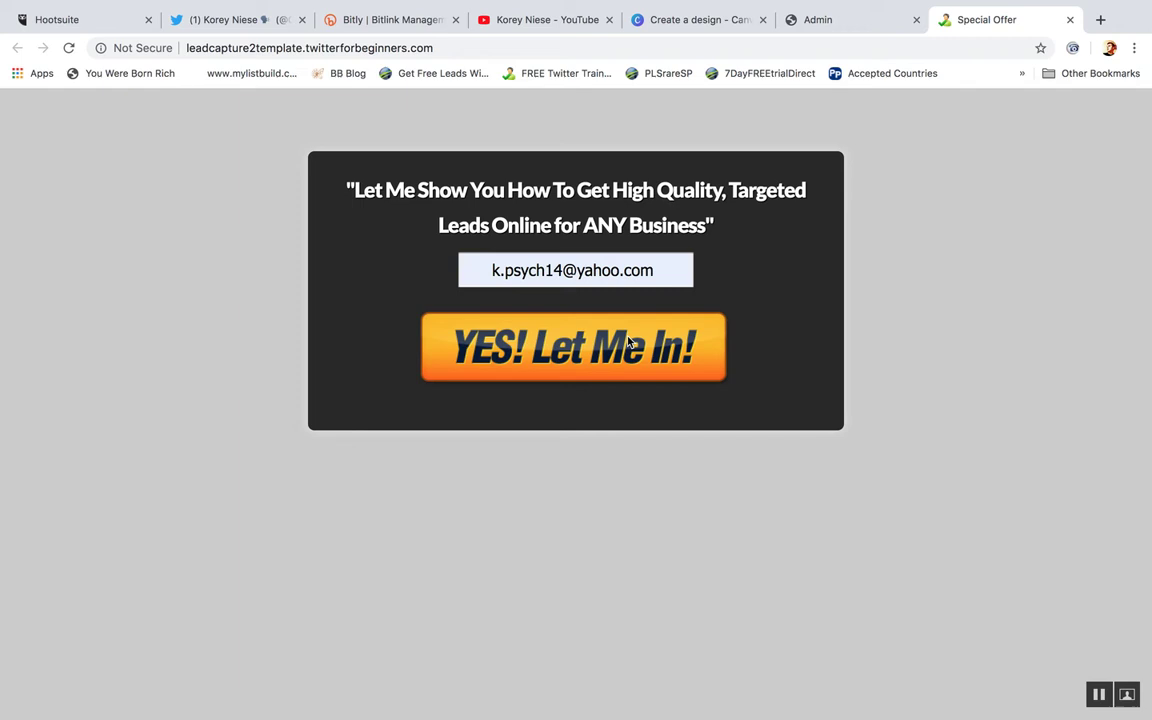
click(614, 274)
click(550, 306)
click(899, 325)
click(835, 21)
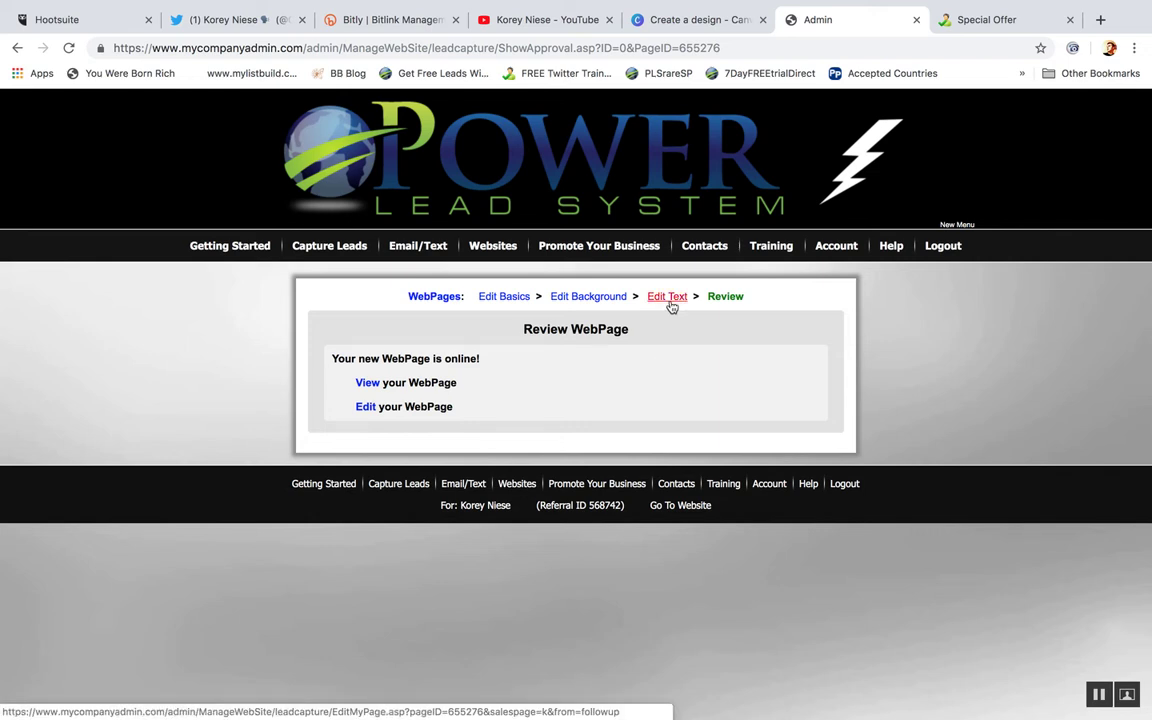
click(1126, 694)
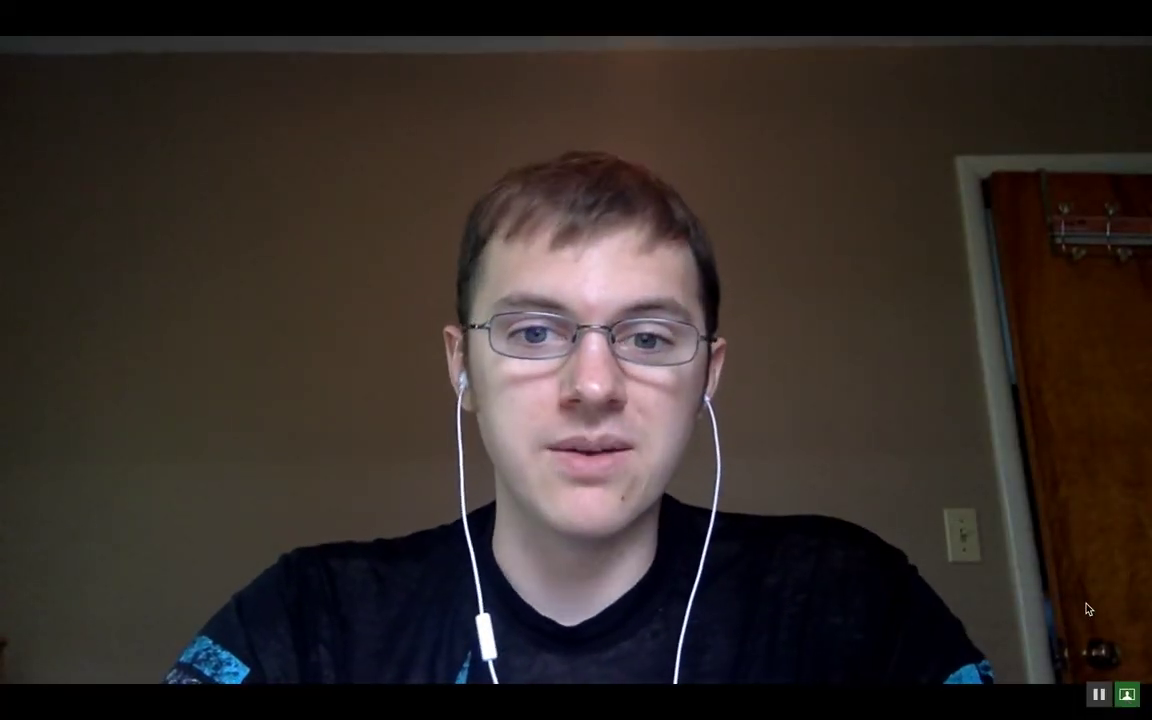
click(1126, 695)
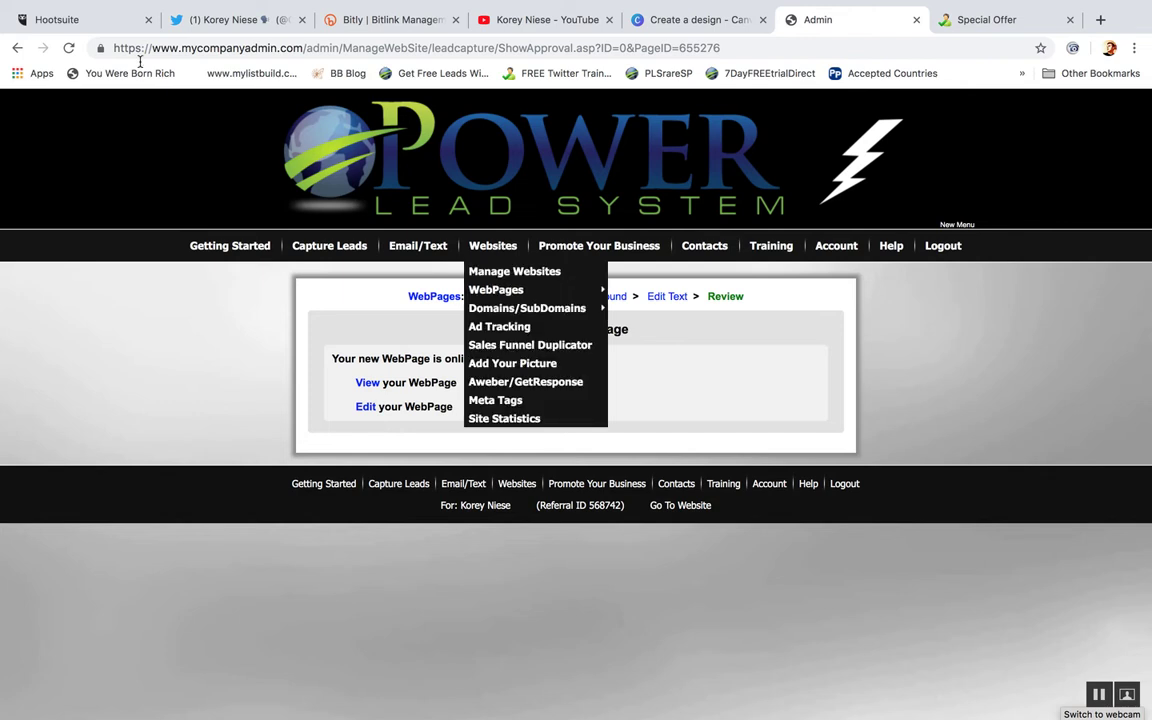
Step: Go back to the live Special Offer page and check how its email field behaves when entered and left empty
click(986, 24)
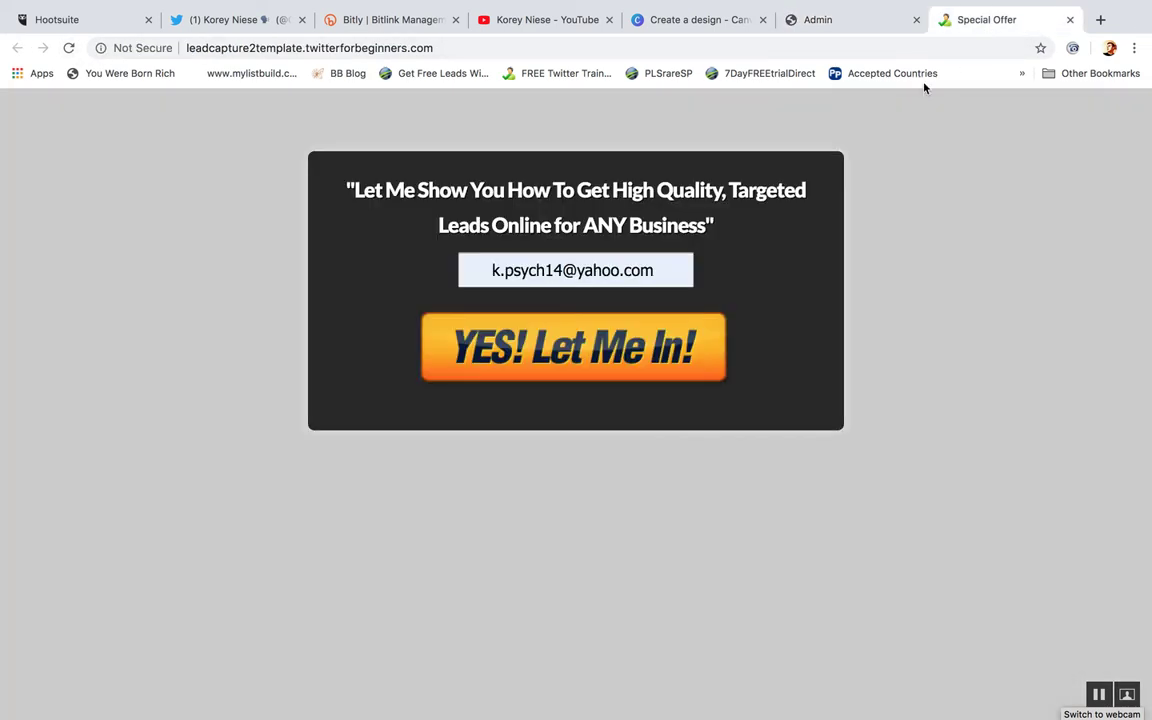
click(588, 270)
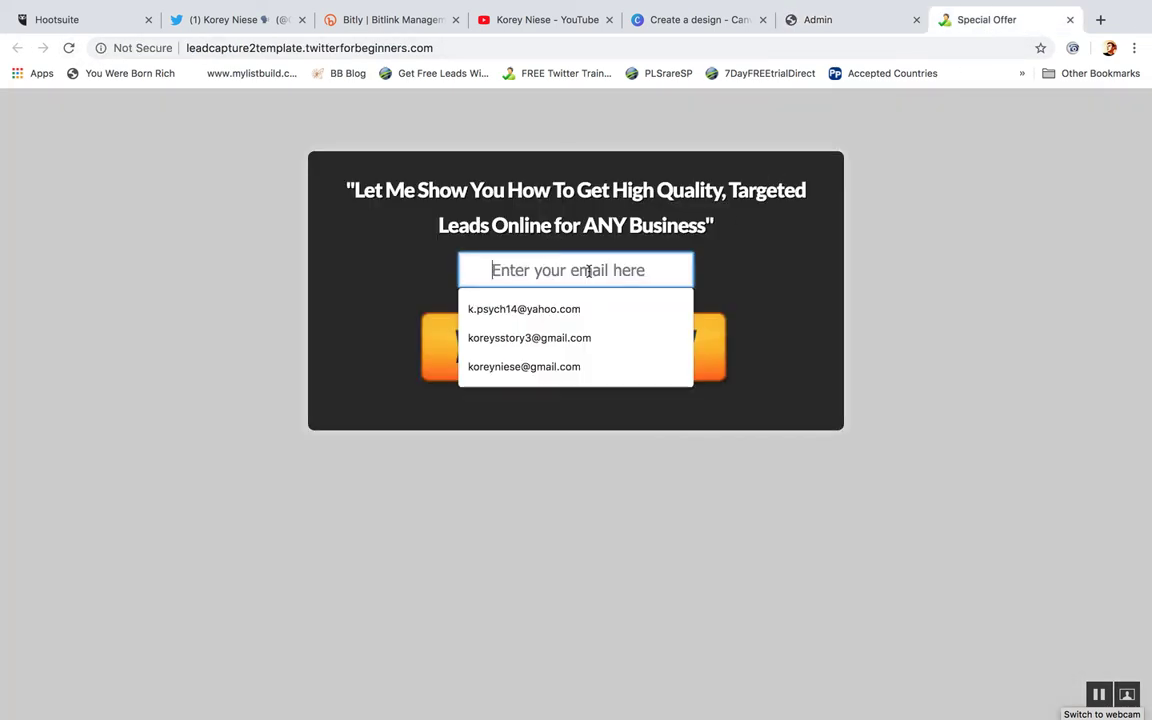
click(861, 121)
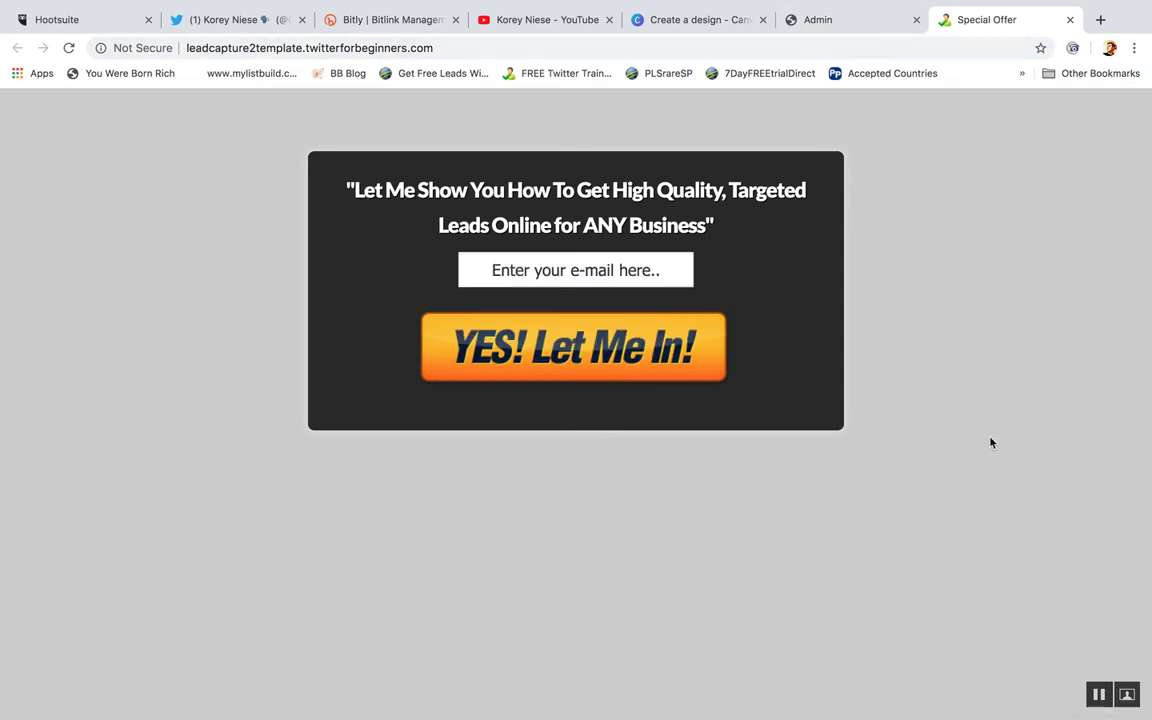
click(1126, 694)
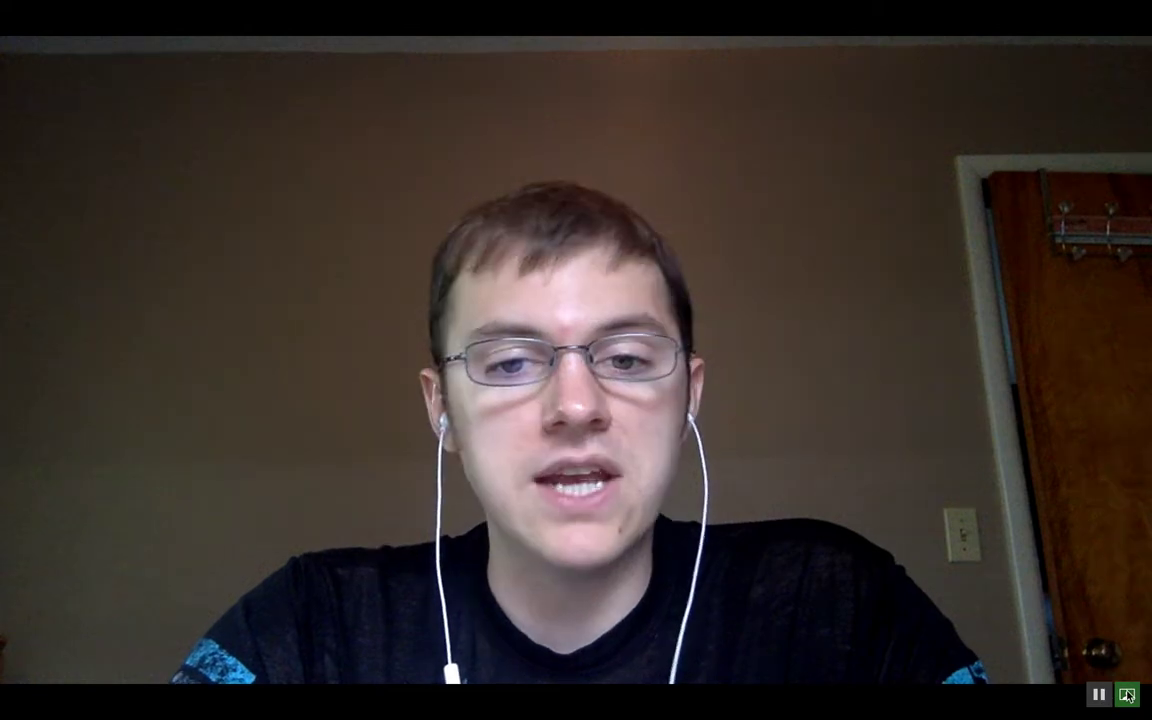
click(1126, 694)
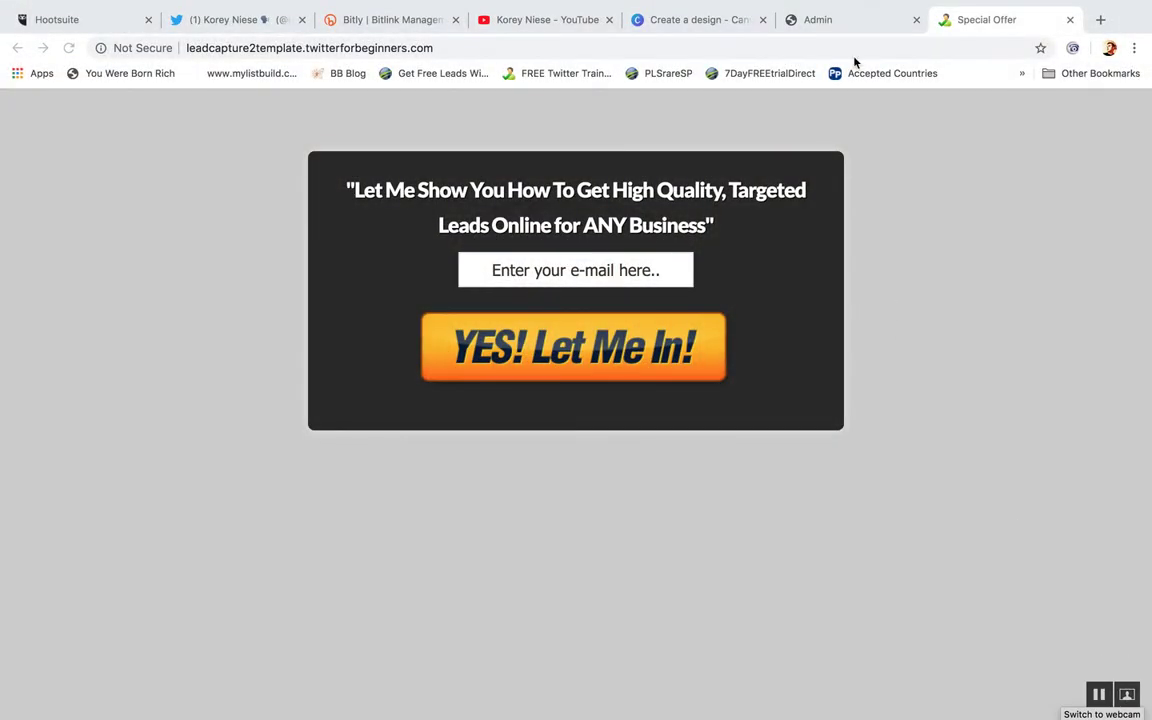
Step: Delete the "Lead Capture 2 Template" page from the My WebPages list
click(847, 28)
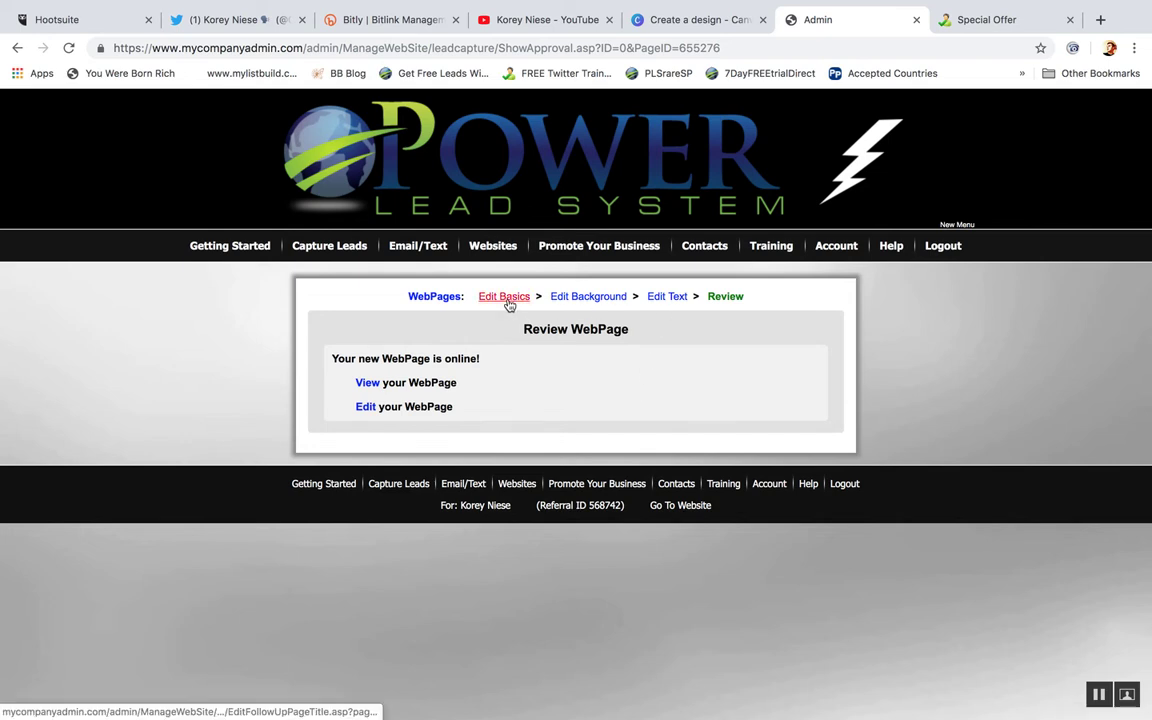
mouse_move(493, 246)
mouse_move(522, 290)
click(640, 290)
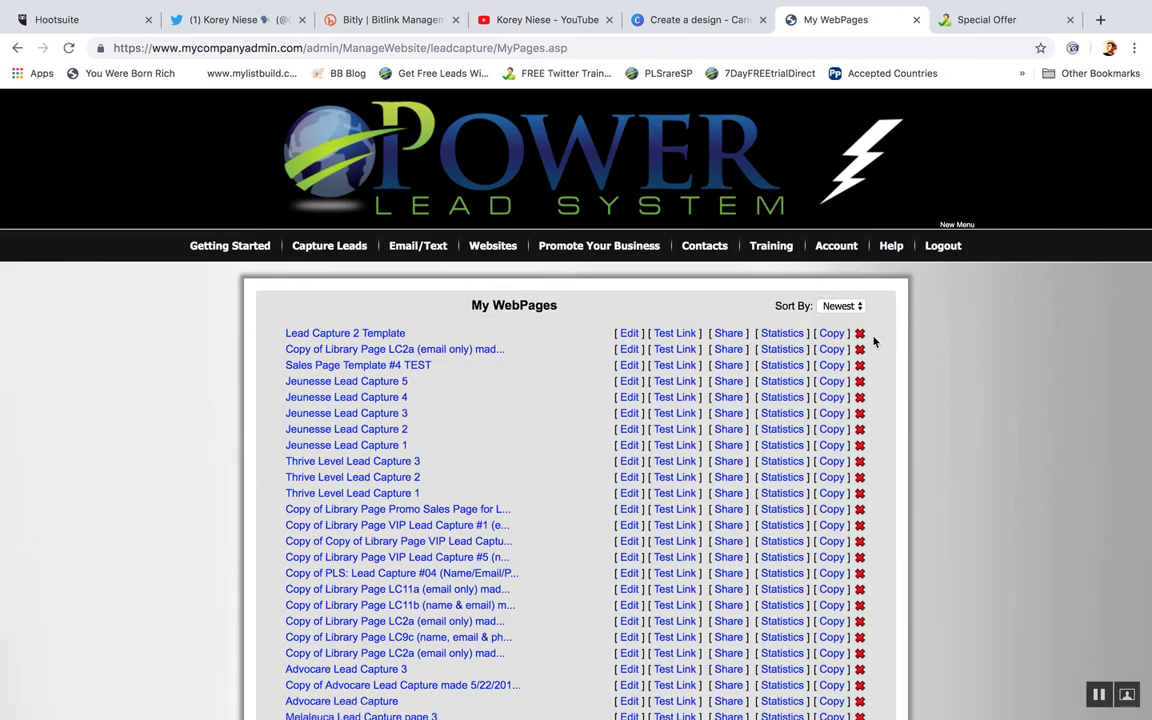
click(860, 334)
click(712, 218)
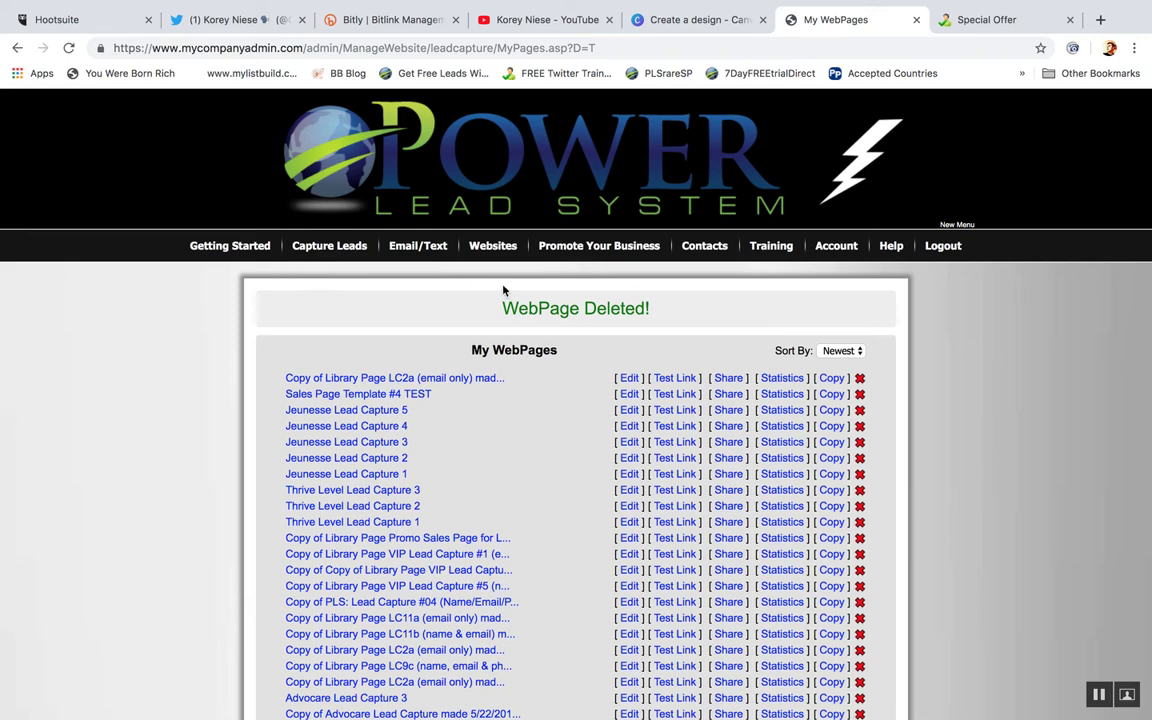
Step: Make a fresh copy of the library page LC2a (email only) for attracting prospects
mouse_move(591, 289)
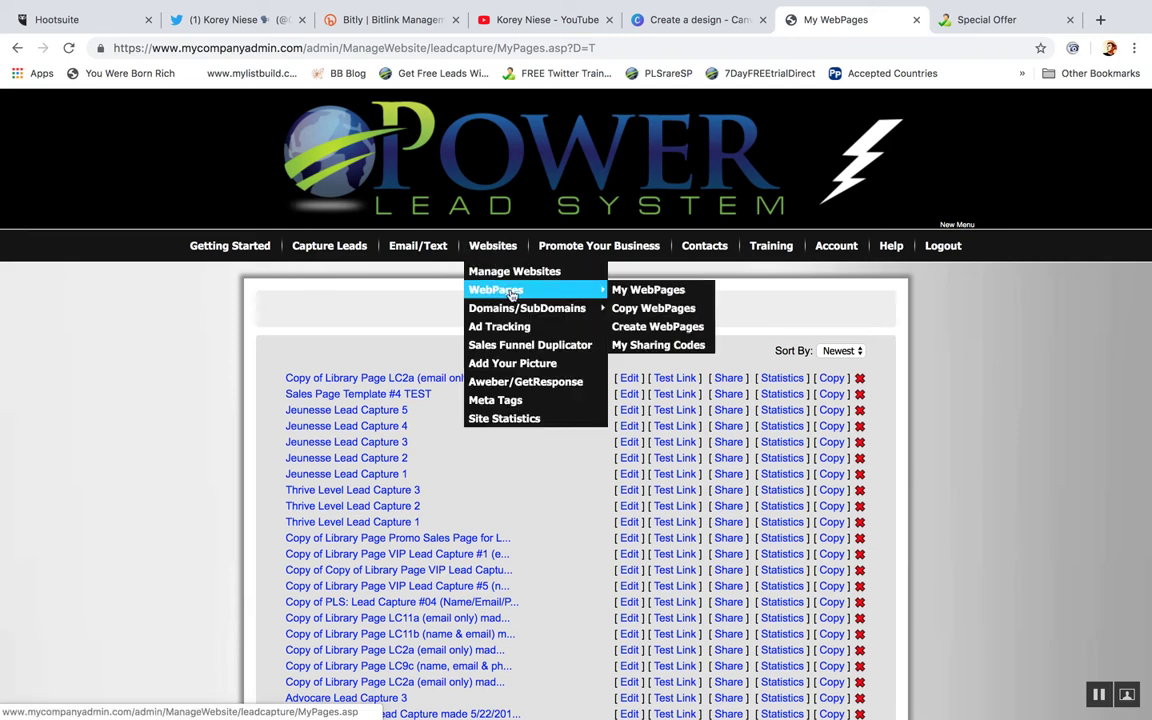
click(644, 310)
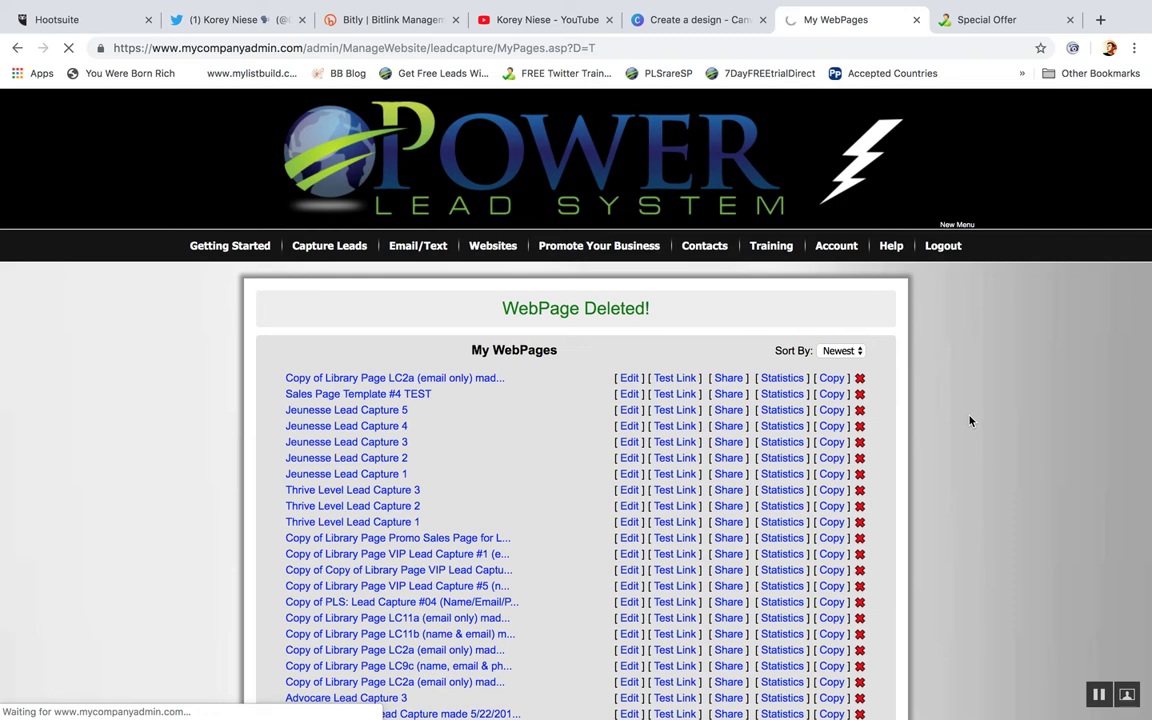
scroll(1147, 275, down, 1)
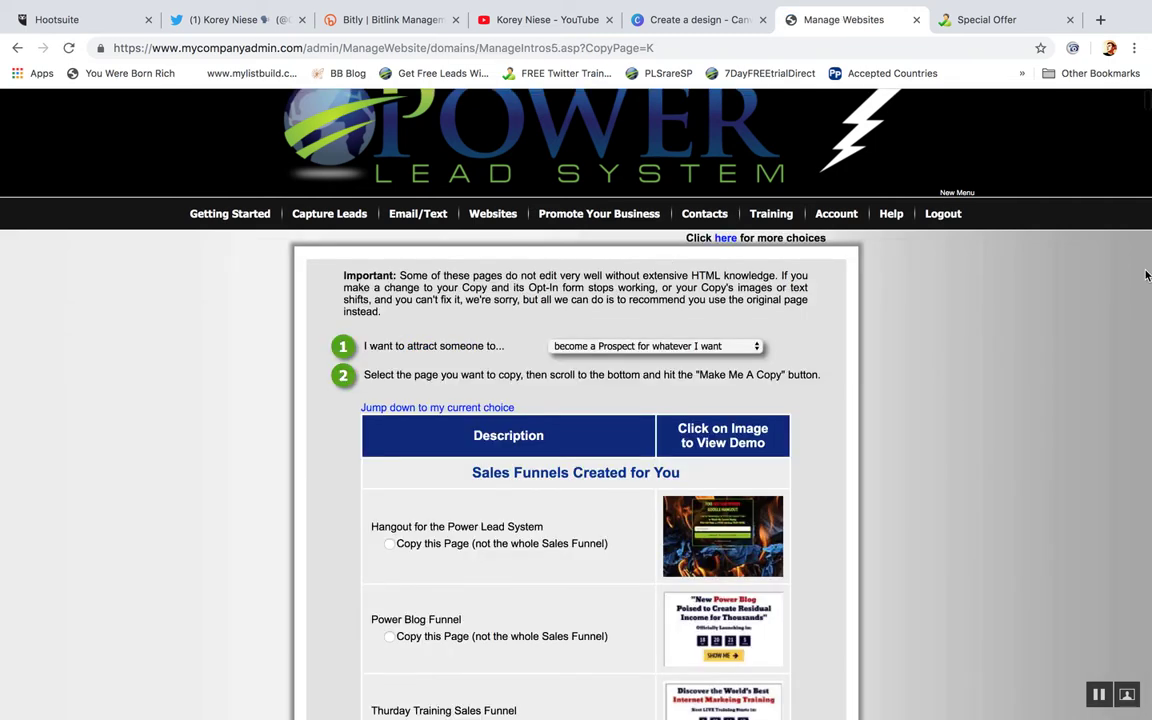
scroll(1147, 275, down, 6)
drag(1147, 118, 1149, 142)
click(390, 399)
scroll(1062, 449, down, 1)
drag(1148, 139, 1150, 640)
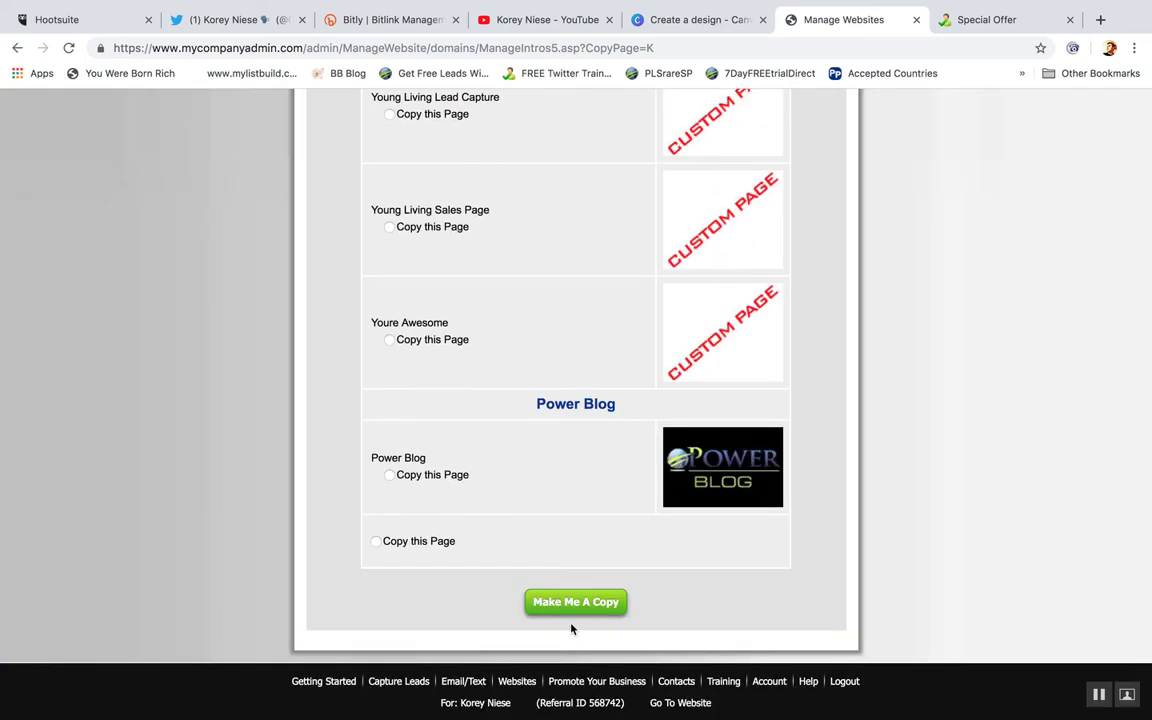
click(594, 605)
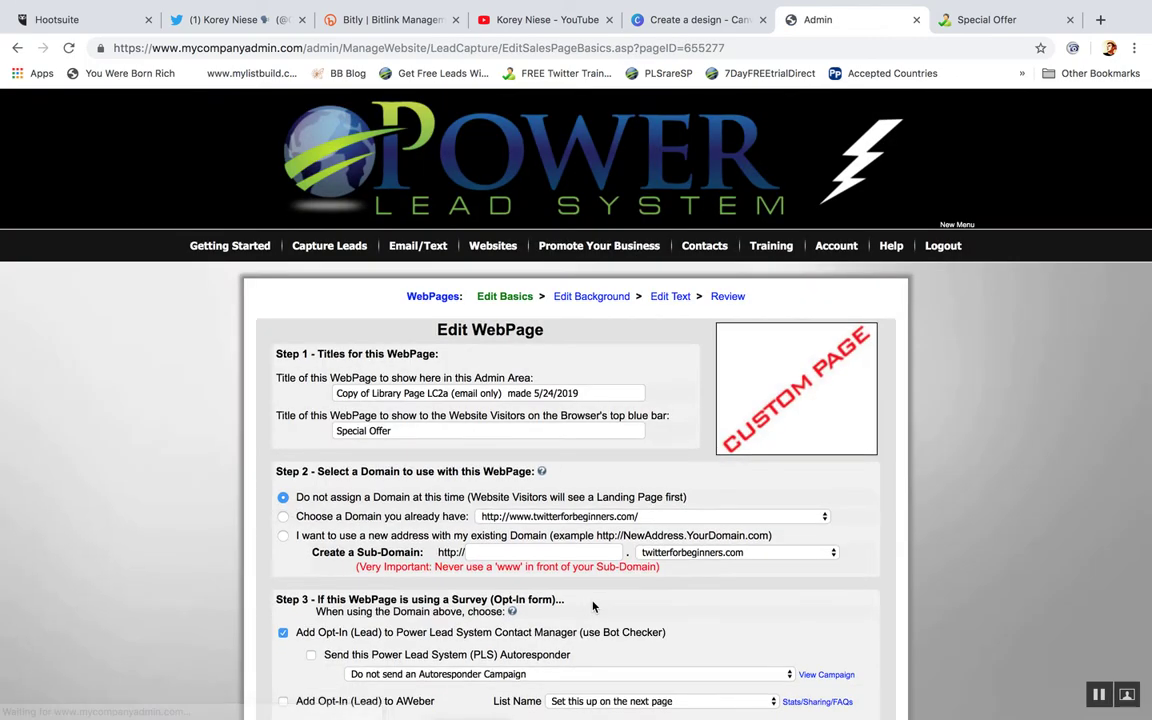
Step: Open the new copy's body text for editing and look over its submit image and headline
scroll(1014, 413, down, 3)
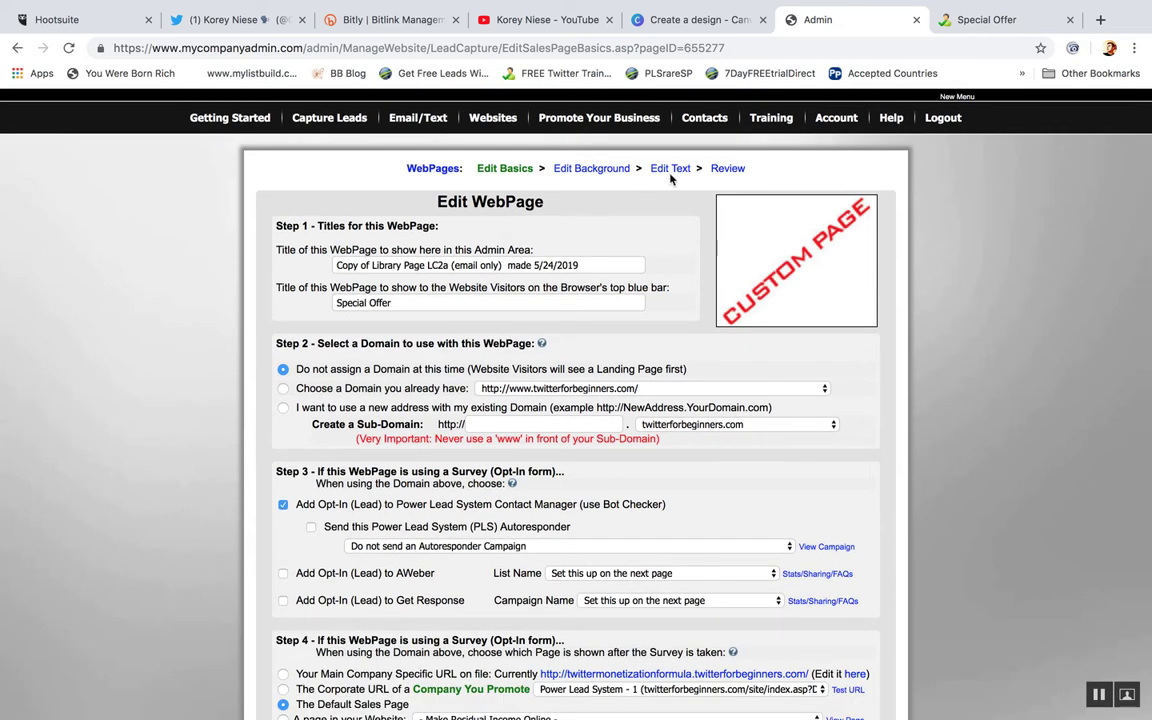
click(548, 266)
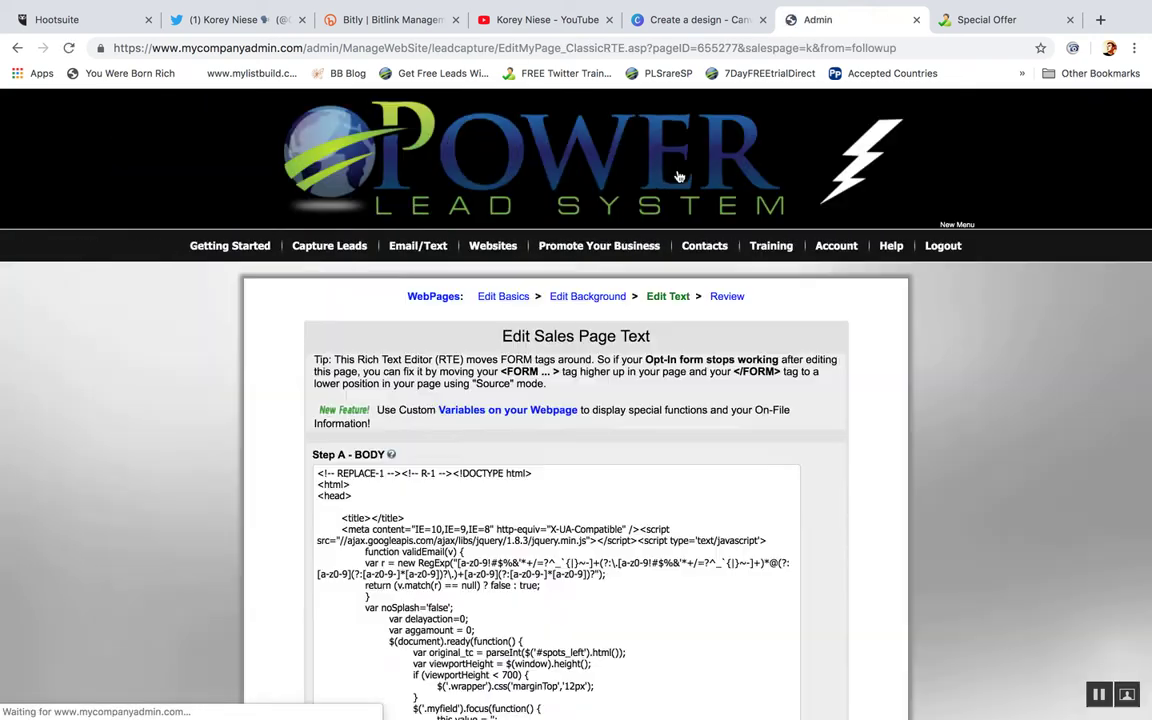
scroll(860, 536, down, 8)
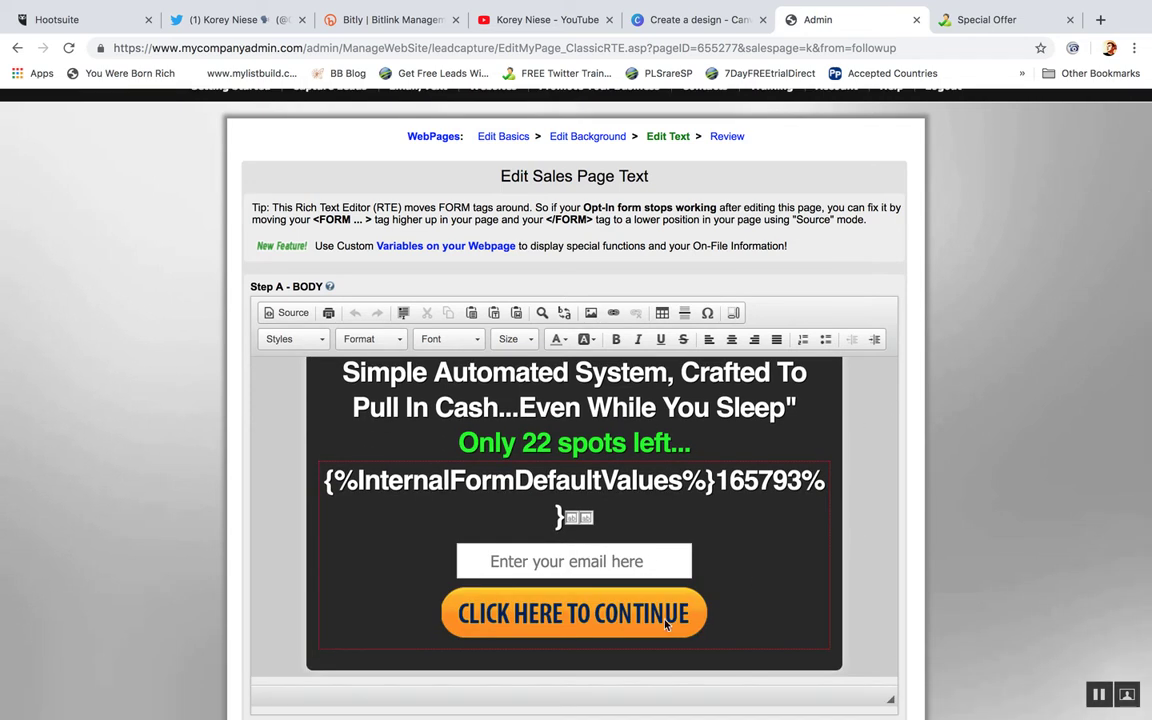
click(664, 615)
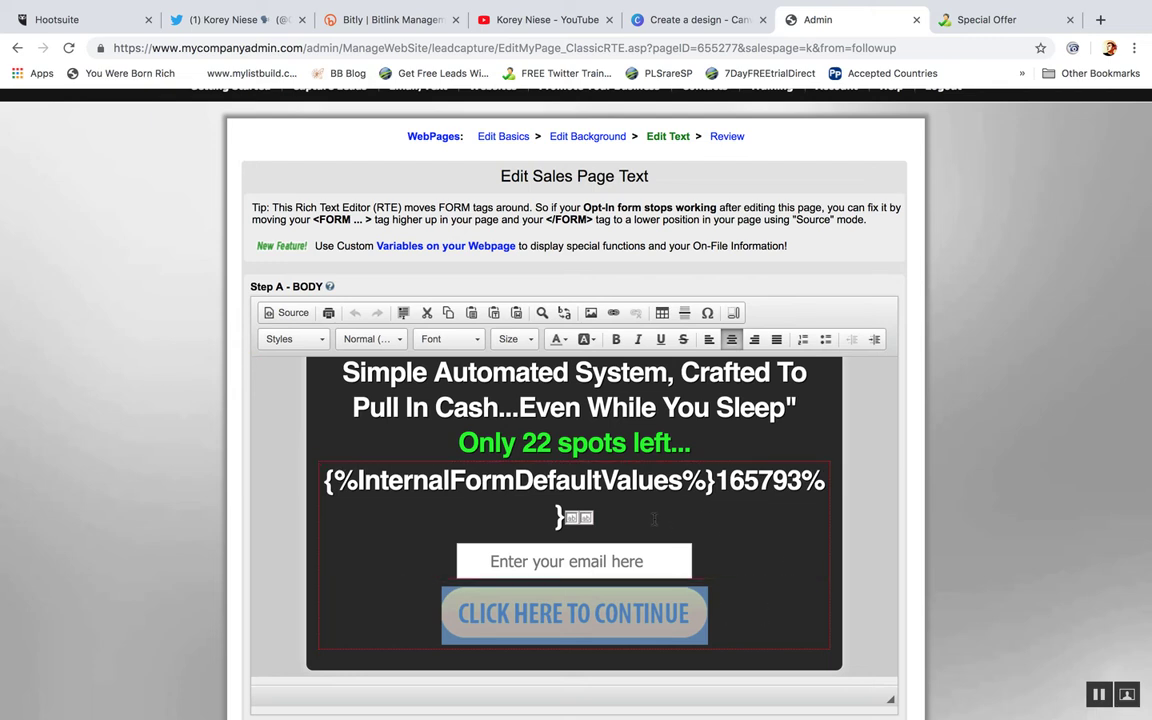
click(751, 614)
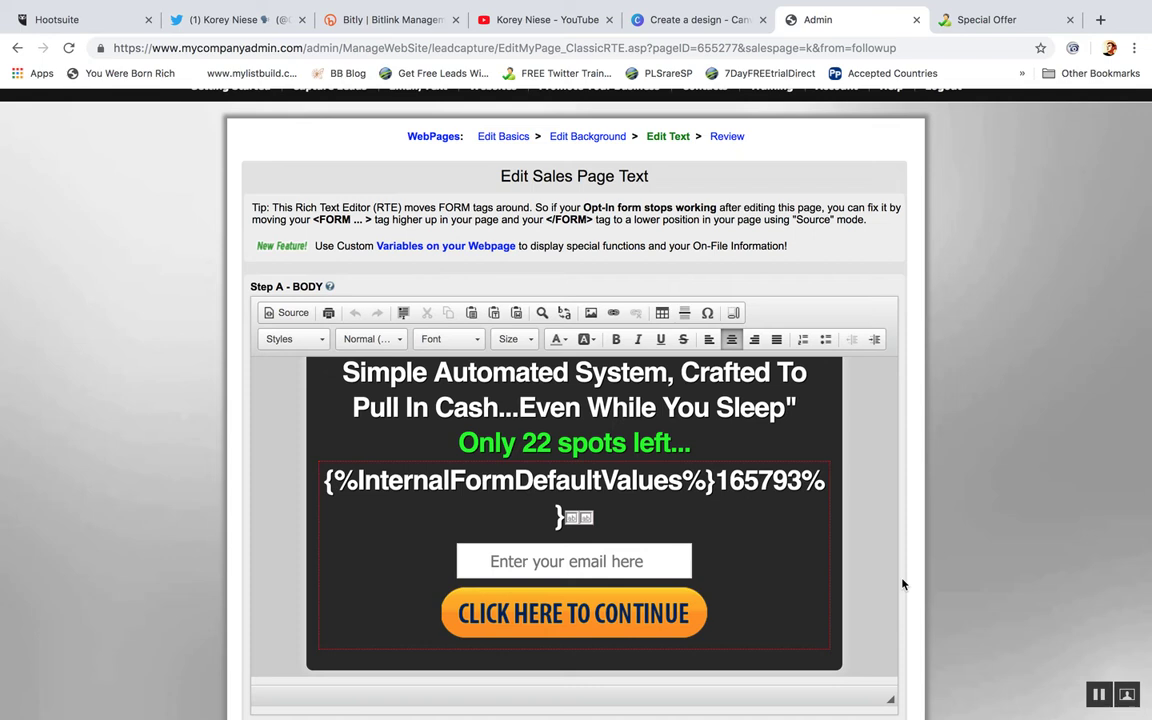
click(866, 566)
scroll(905, 519, up, 2)
key(Up)
key(Up)
key(Up)
key(Up)
key(Up)
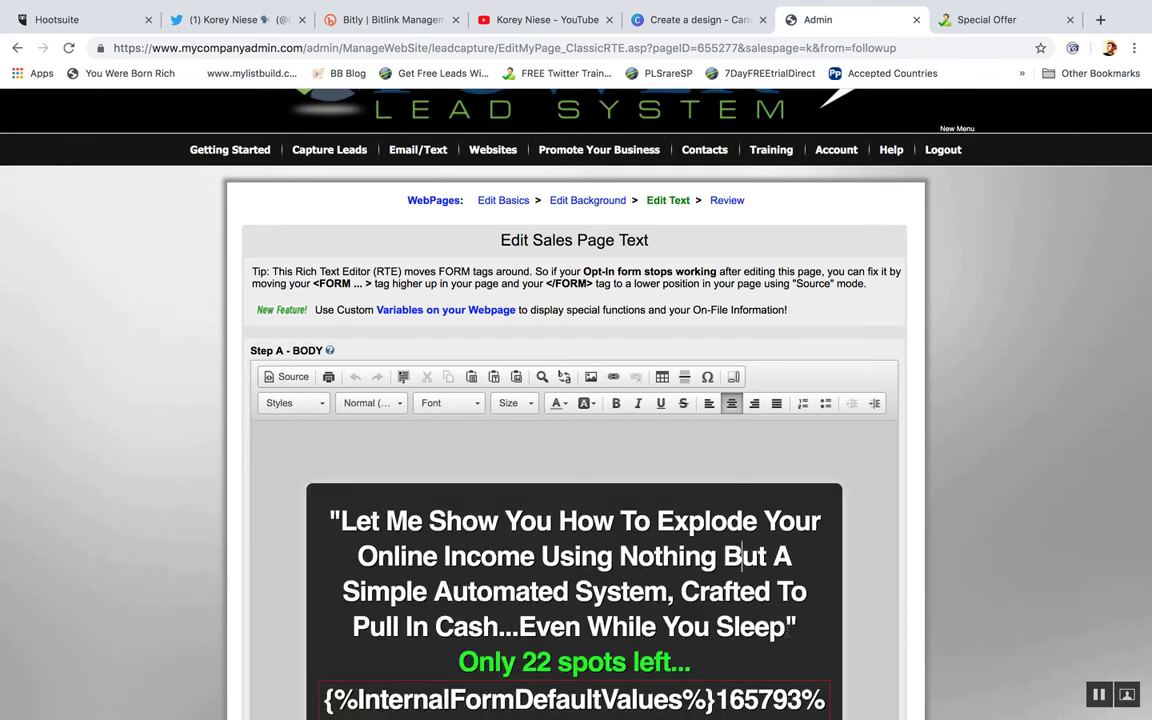
Step: Save the body text without edits, then view the page through its test link and try the email field
scroll(930, 628, down, 5)
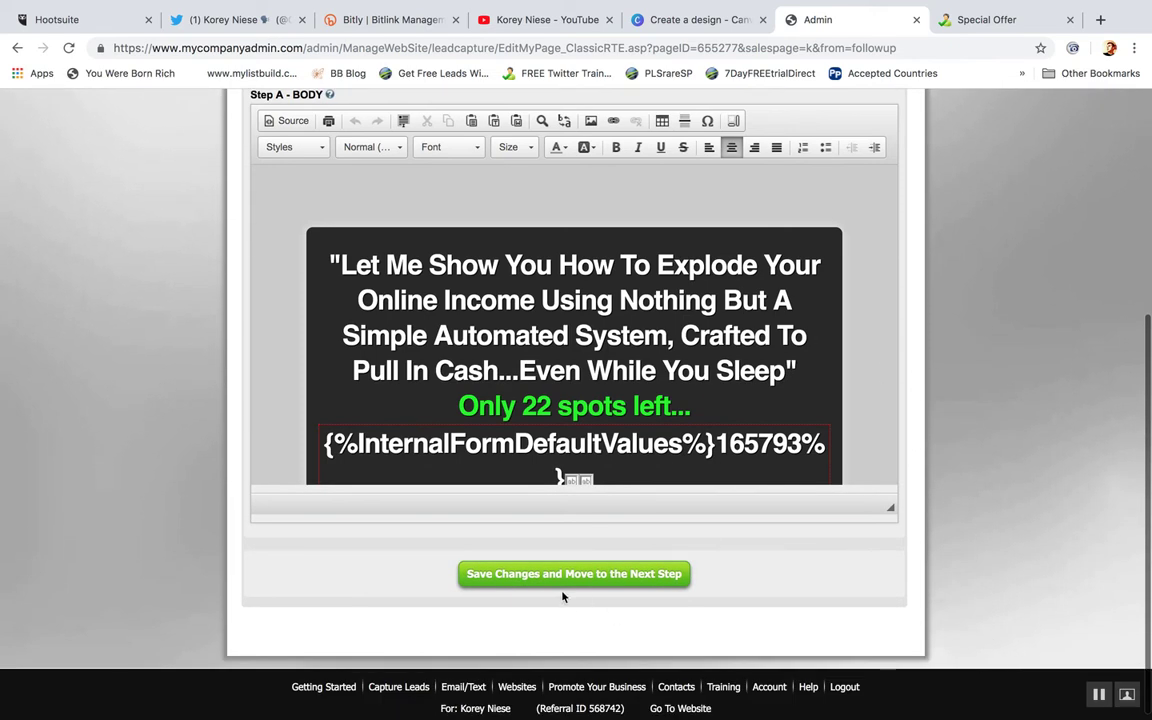
click(556, 576)
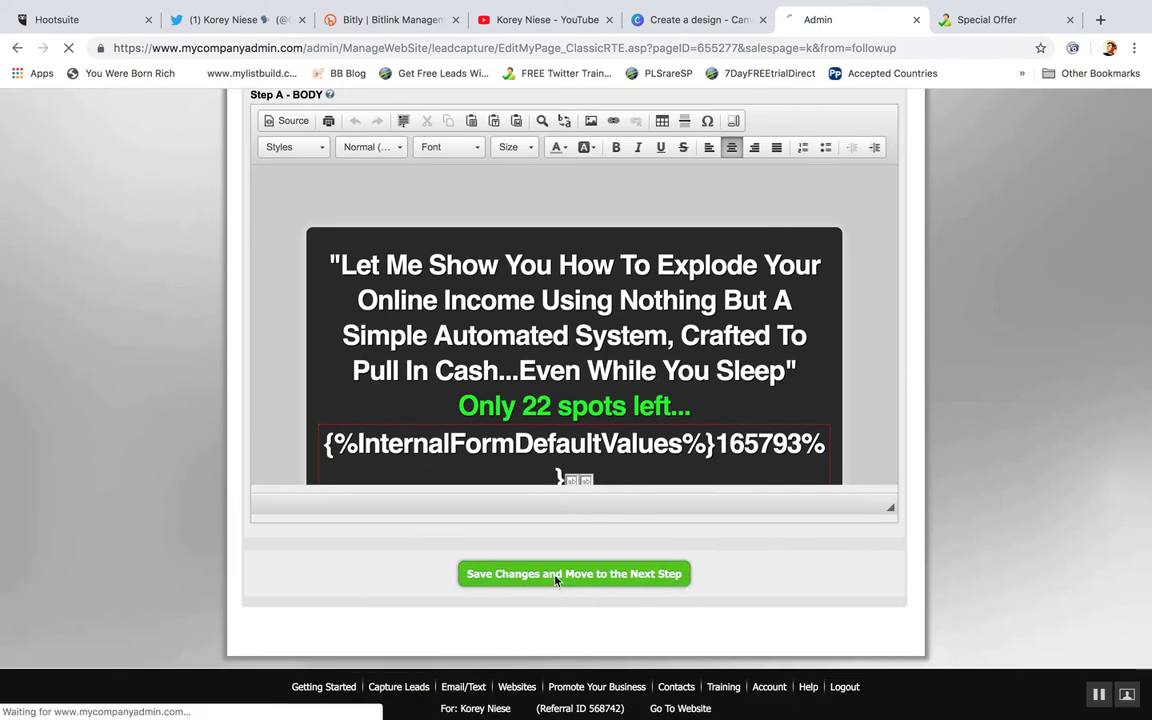
click(364, 381)
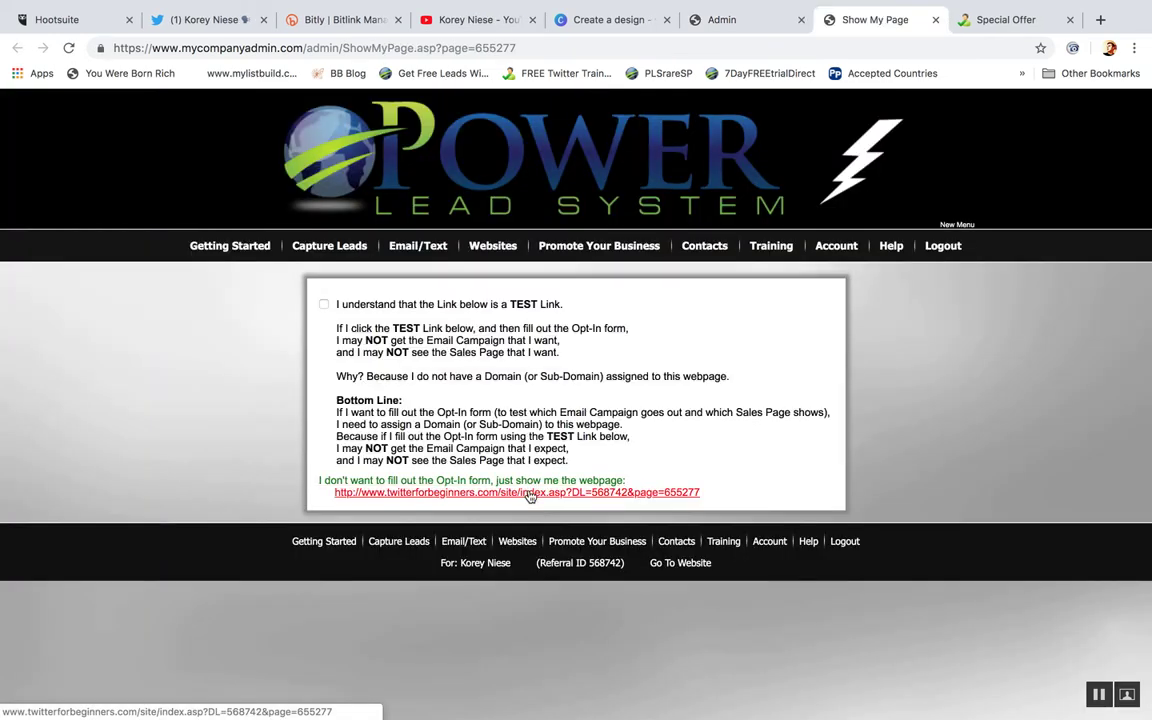
click(530, 493)
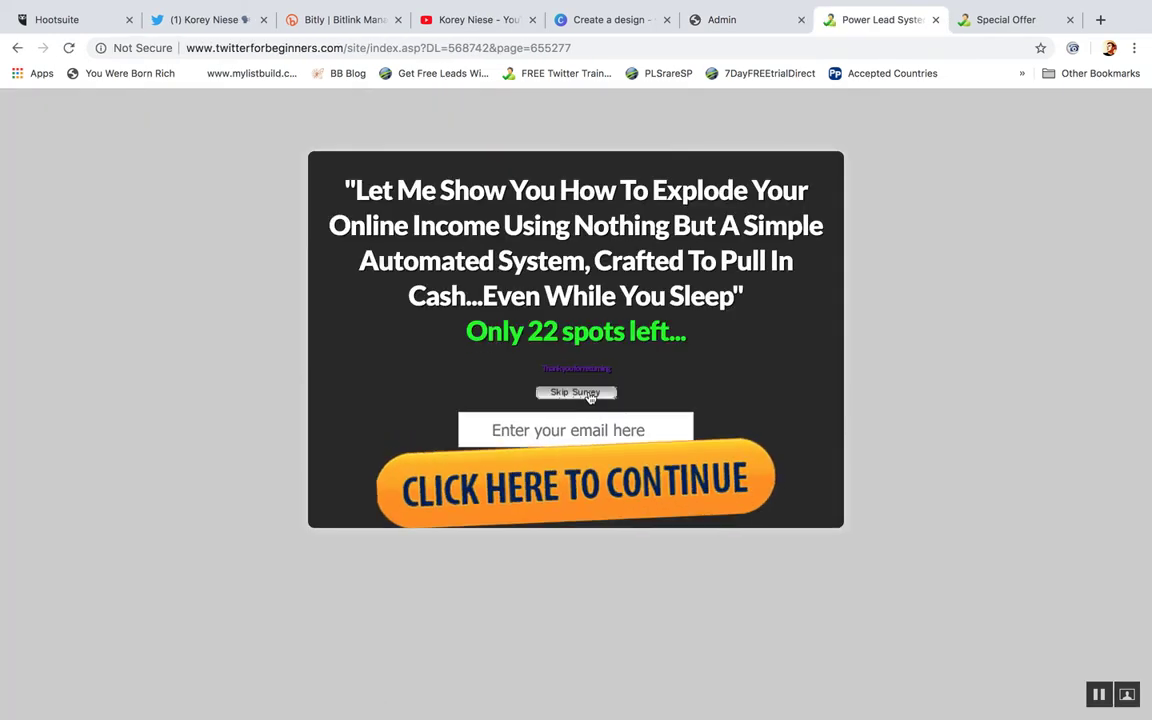
click(589, 430)
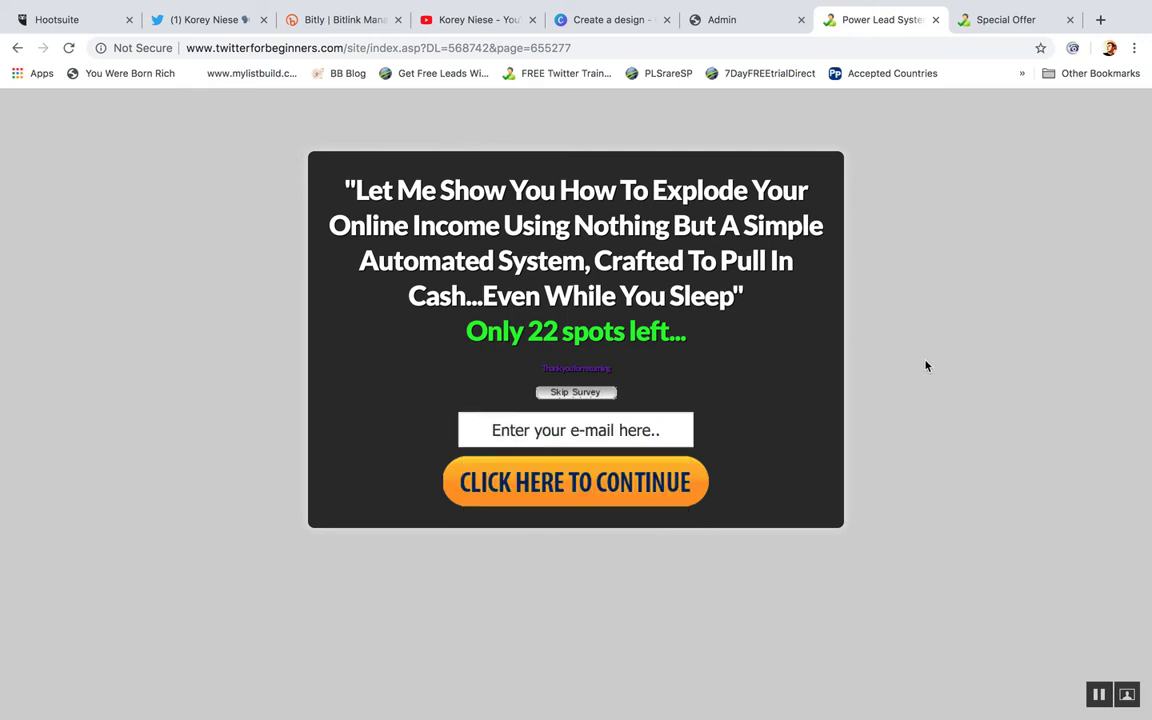
Step: Set the new copy's admin-area title to "Lead Capture 2 Template test"
click(750, 14)
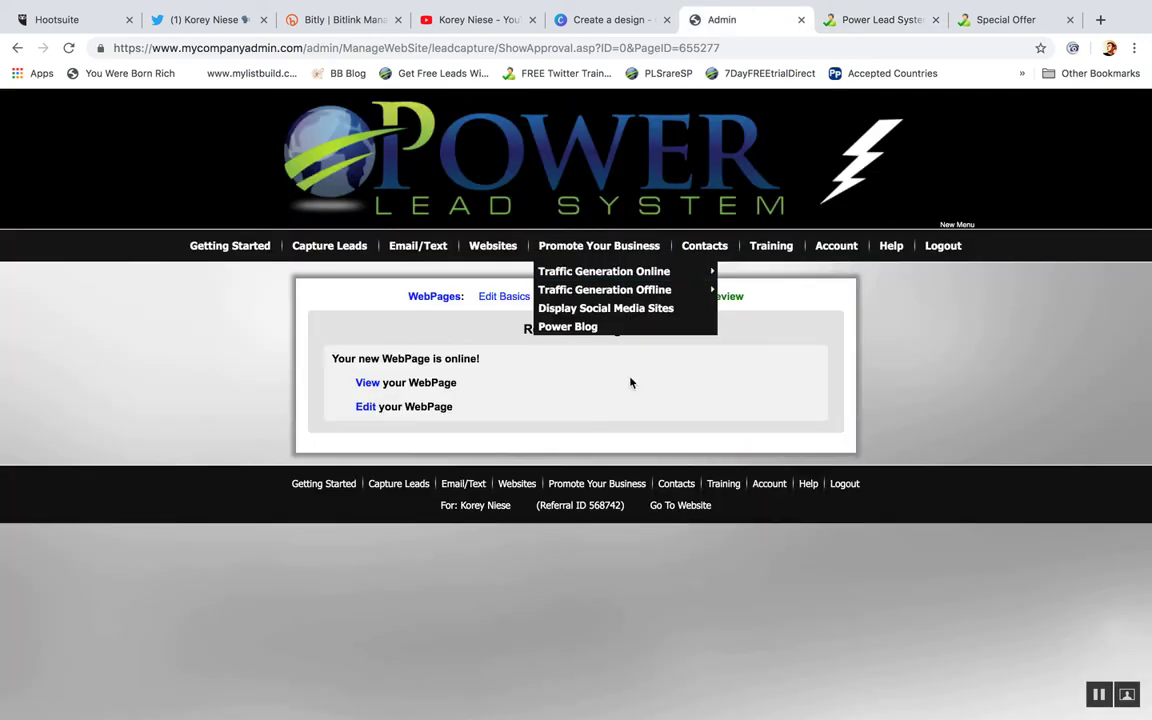
click(504, 298)
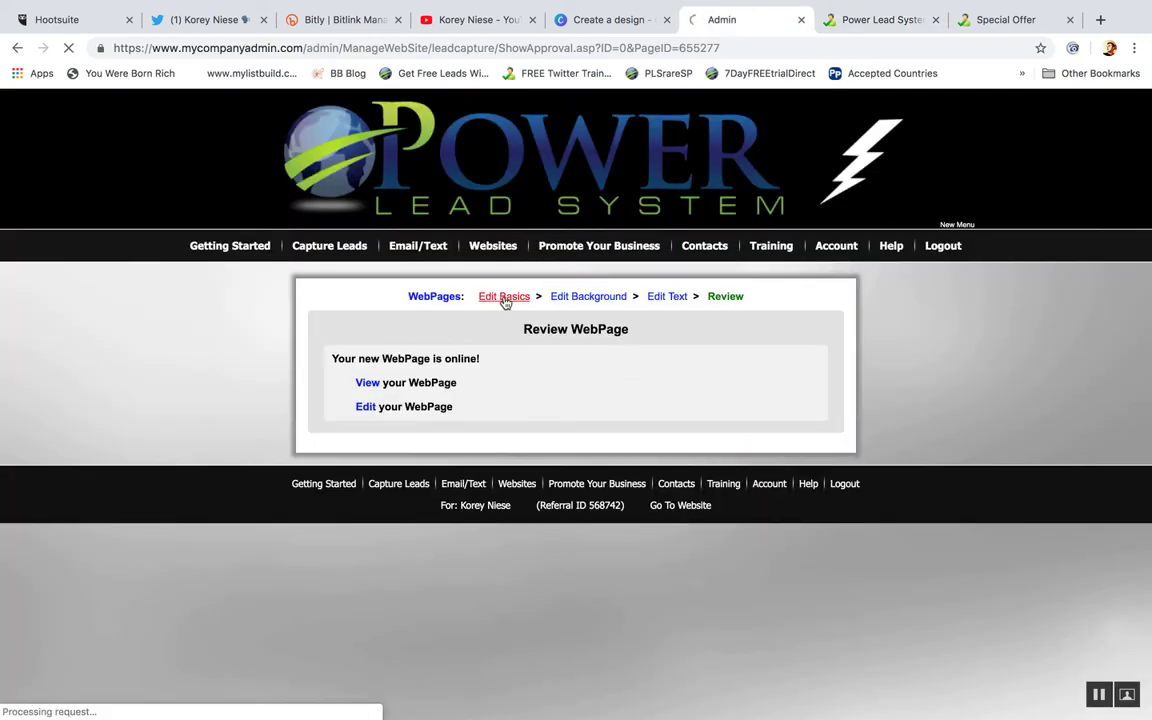
double_click(468, 395)
key(super+a)
key(BackSpace)
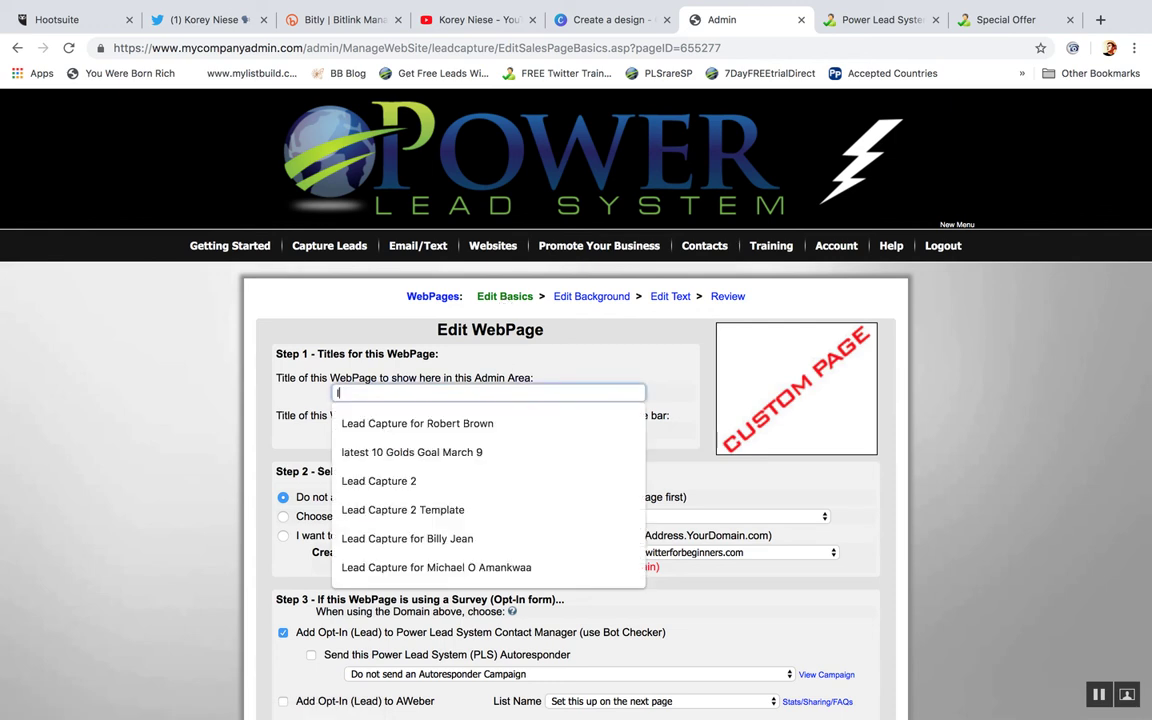
click(456, 509)
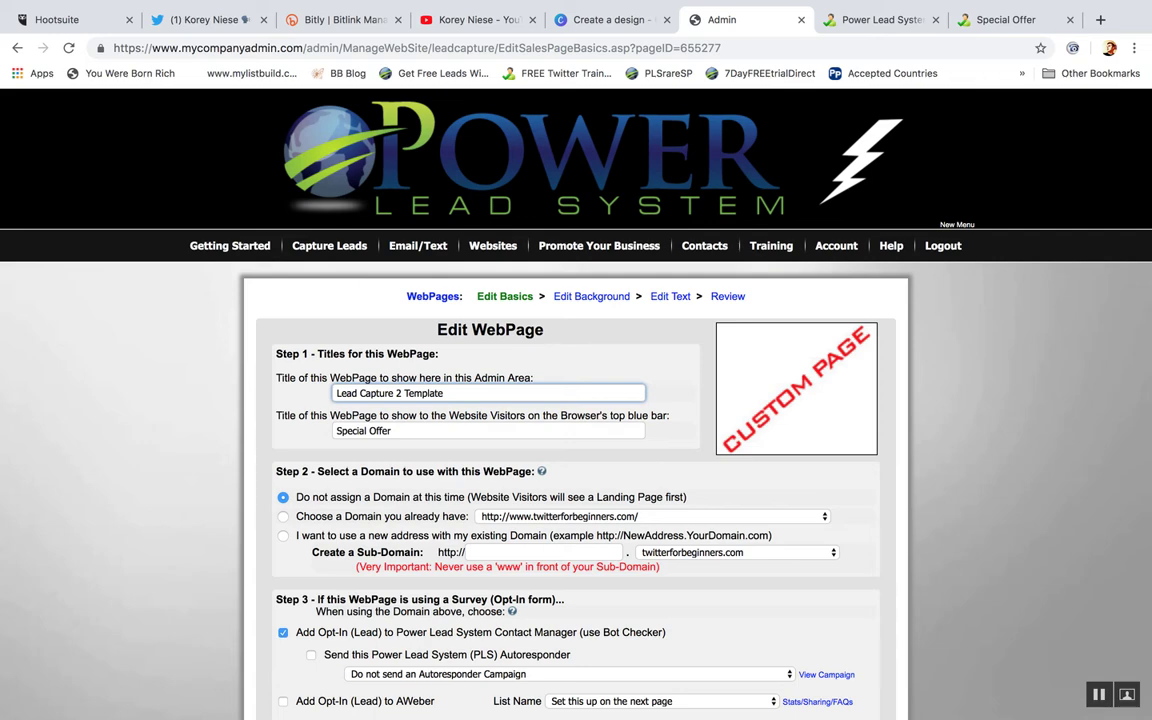
click(937, 474)
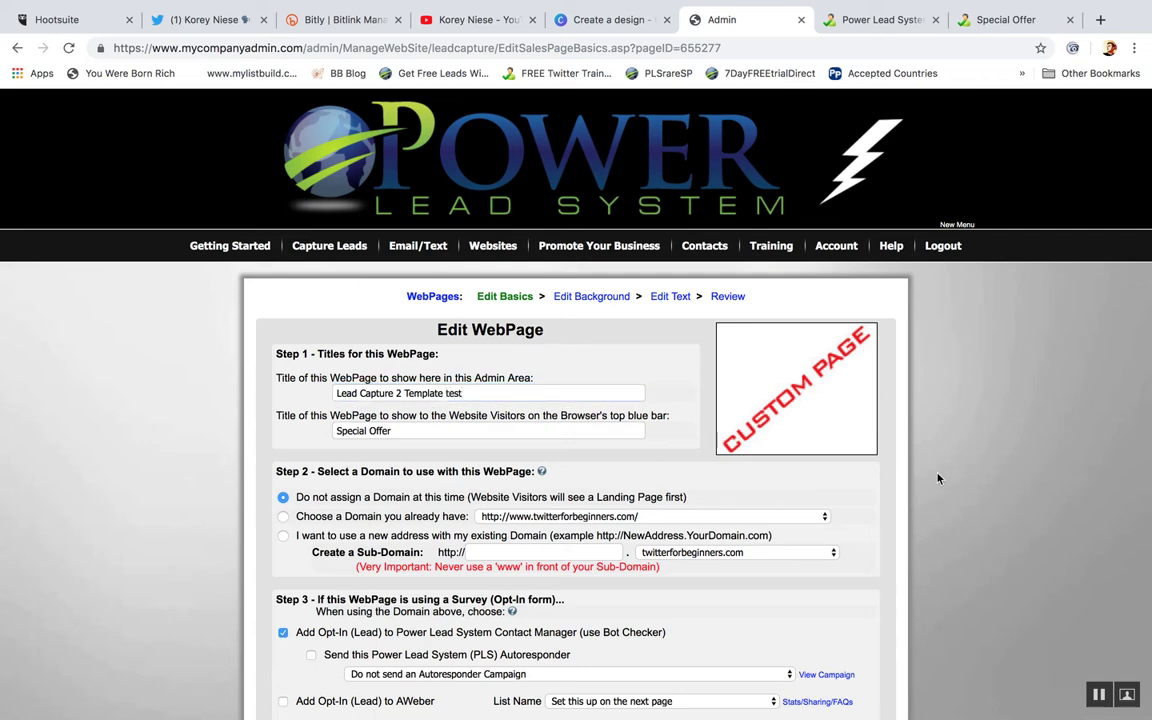
Step: Assign the page a new sub-domain "leadcapturetest2" on twitterforbeginners.com and save the basic settings
scroll(937, 474, down, 3)
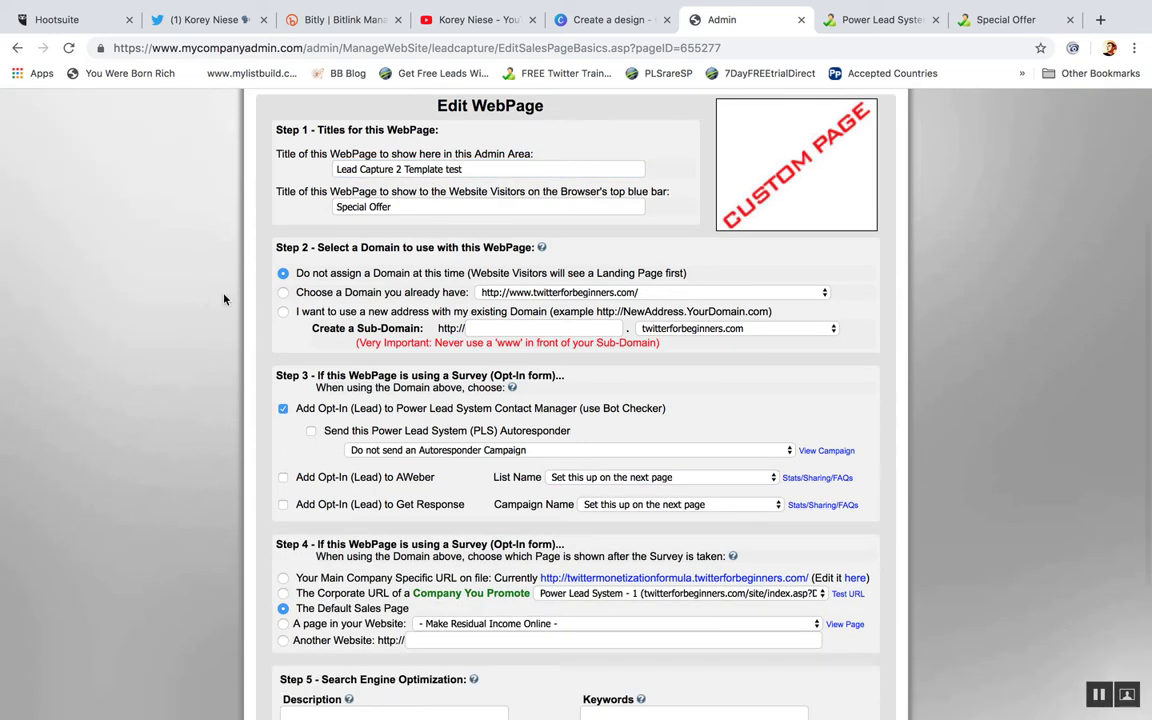
click(490, 328)
text(test)
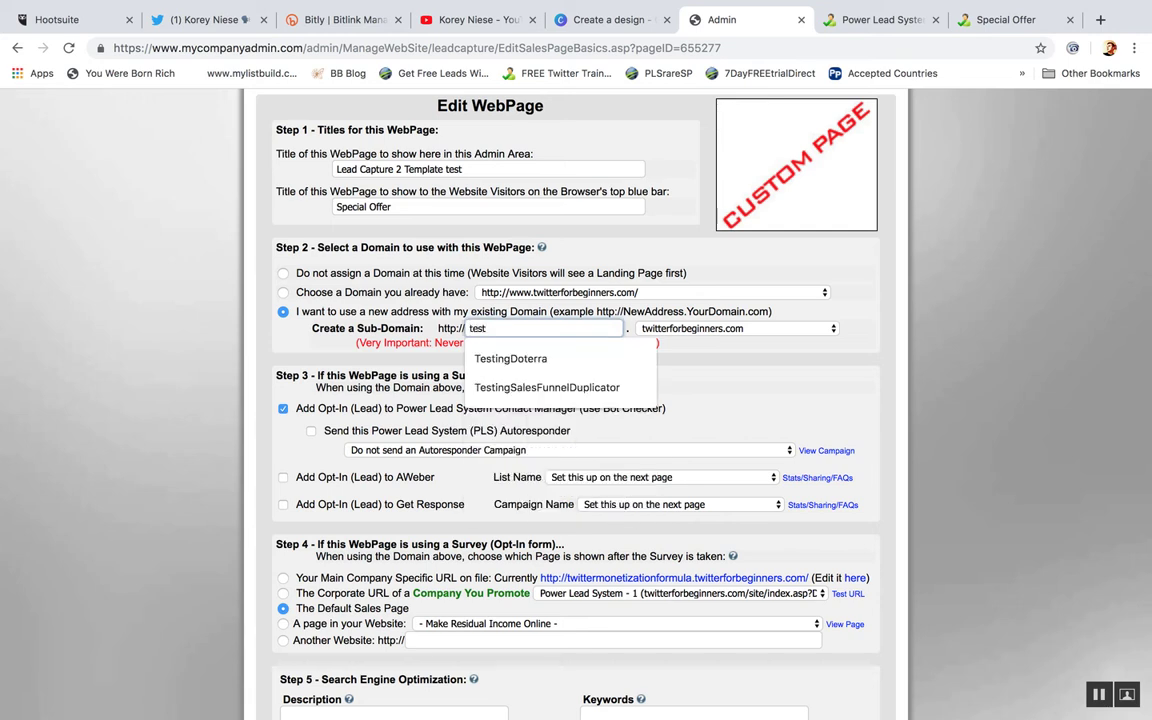
key(BackSpace)
key(BackSpace)
key(BackSpace)
key(BackSpace)
text(lead)
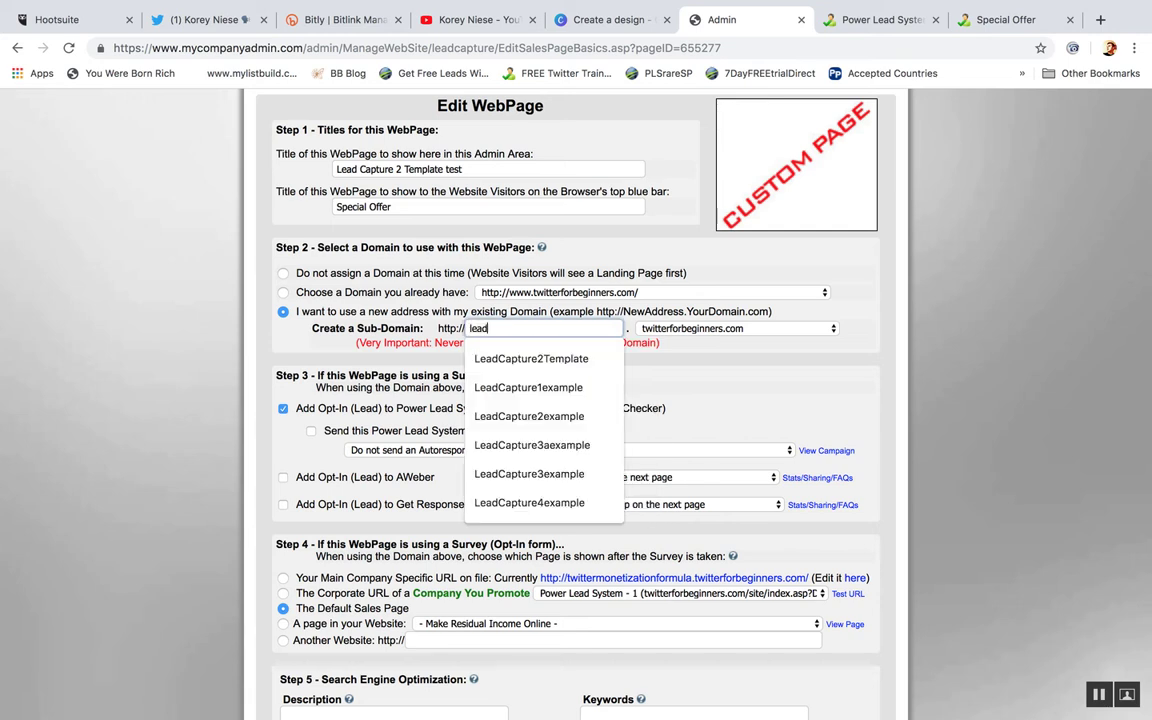
text(capturetest2)
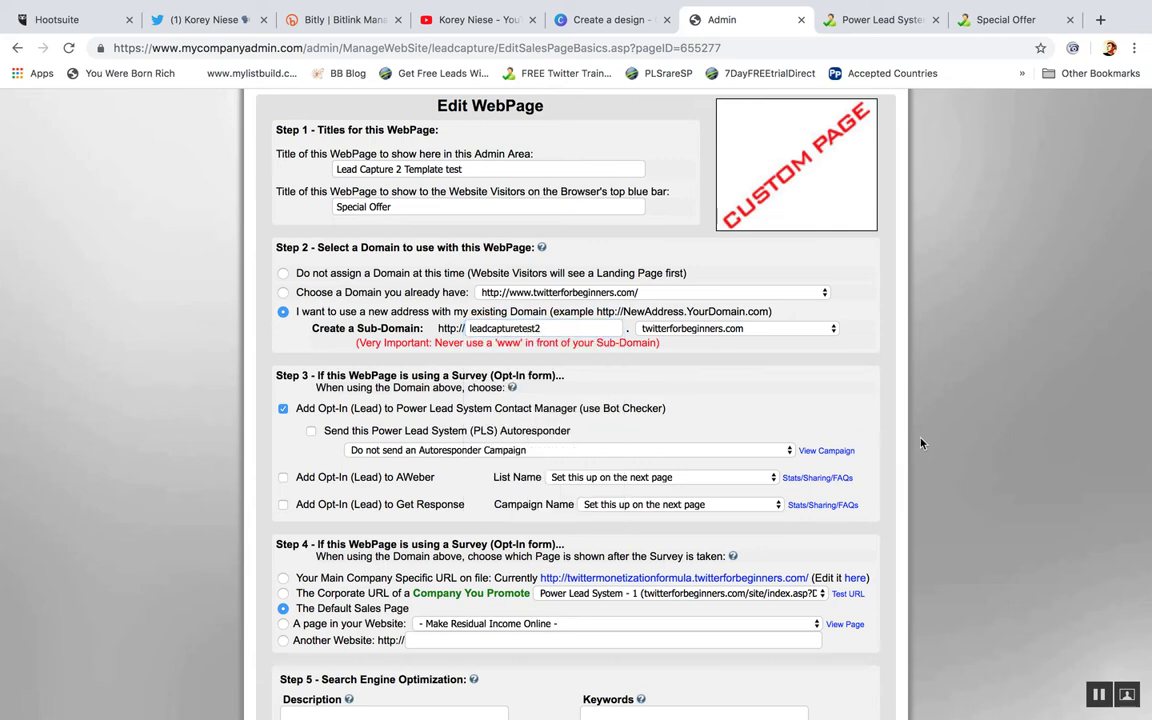
scroll(921, 440, down, 5)
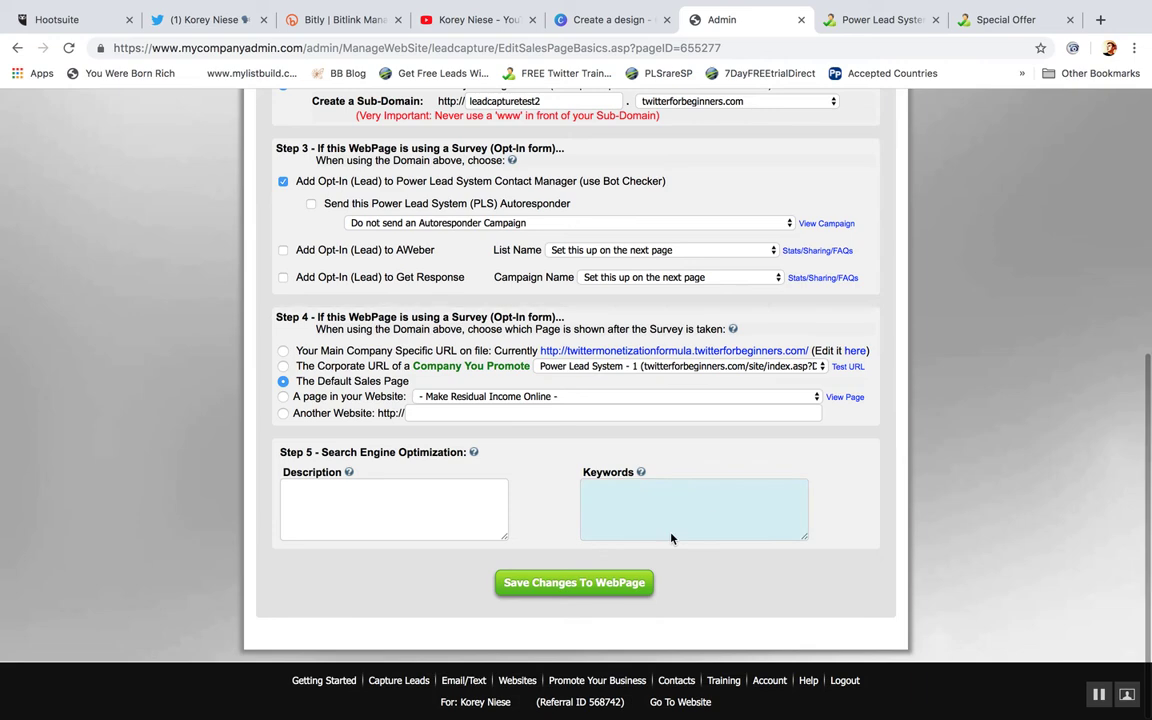
click(578, 582)
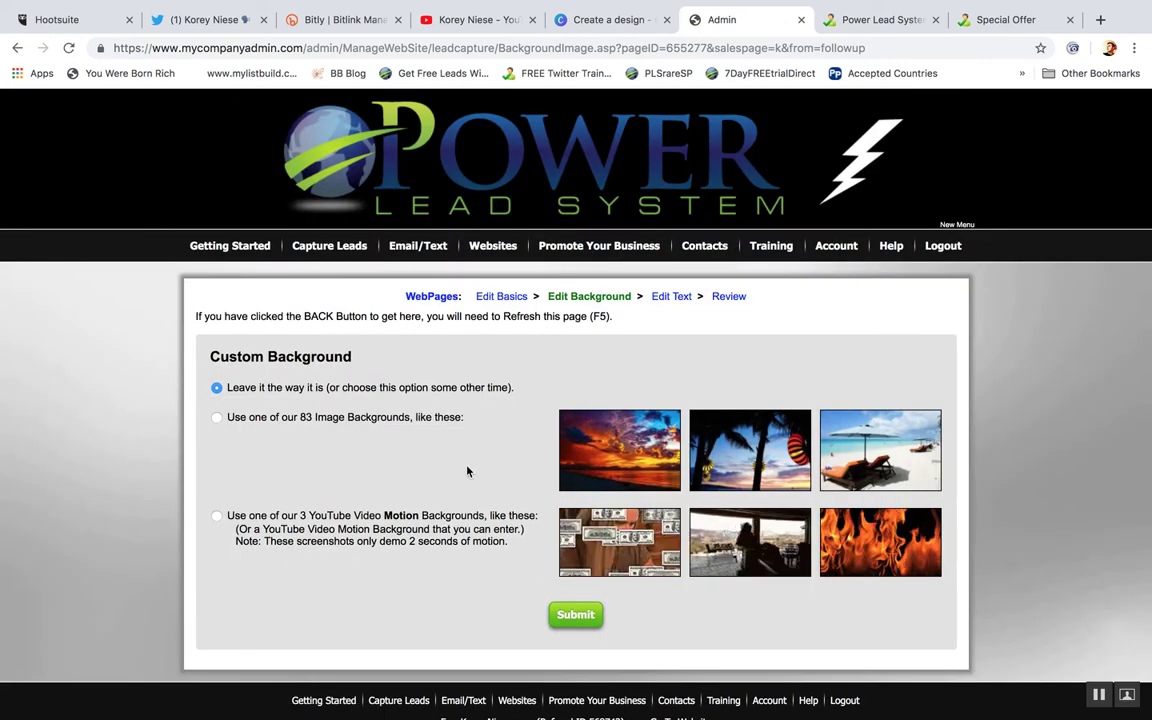
Step: Skip the background settings, view the live page on its new sub-domain and check its email field and address
click(728, 297)
click(362, 388)
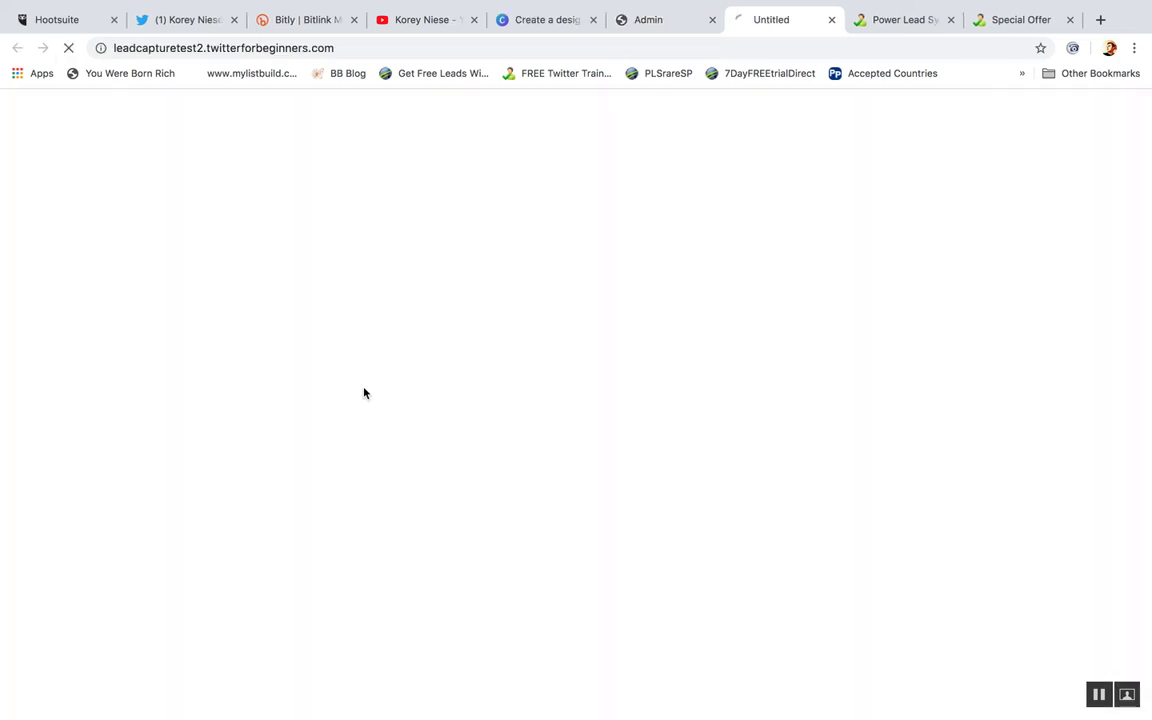
click(585, 385)
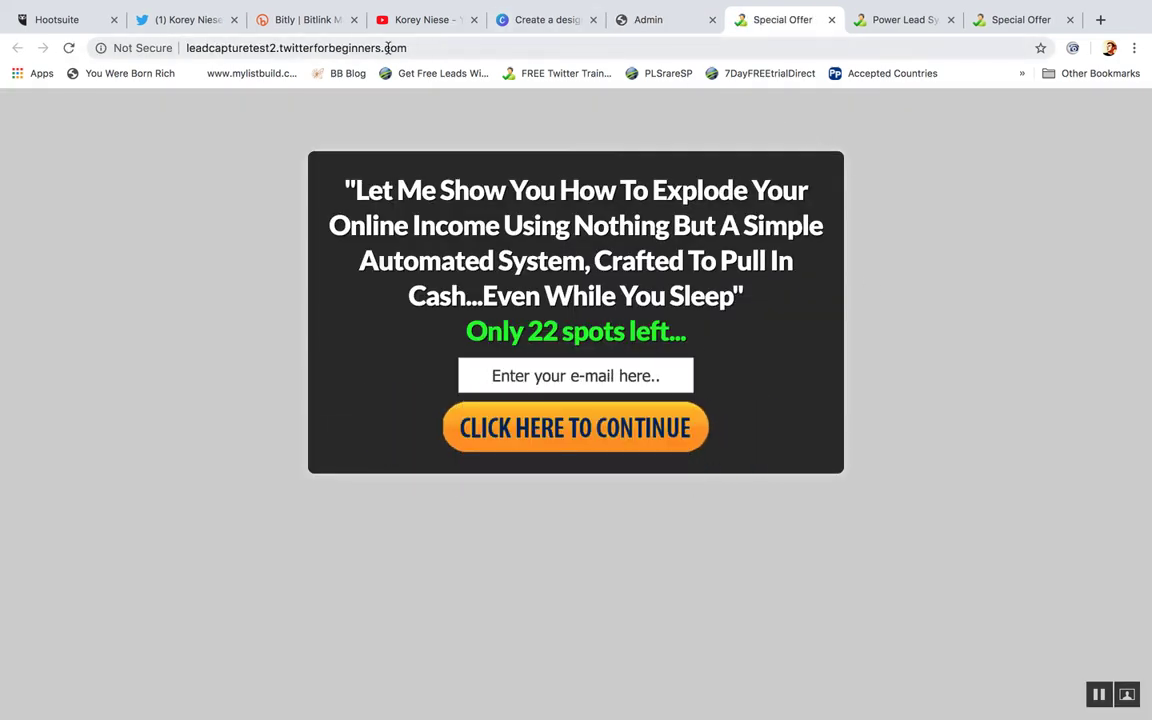
click(421, 47)
Step: Compare the live sub-domain page with the version opened through the test link, including its Skip Survey area
click(660, 30)
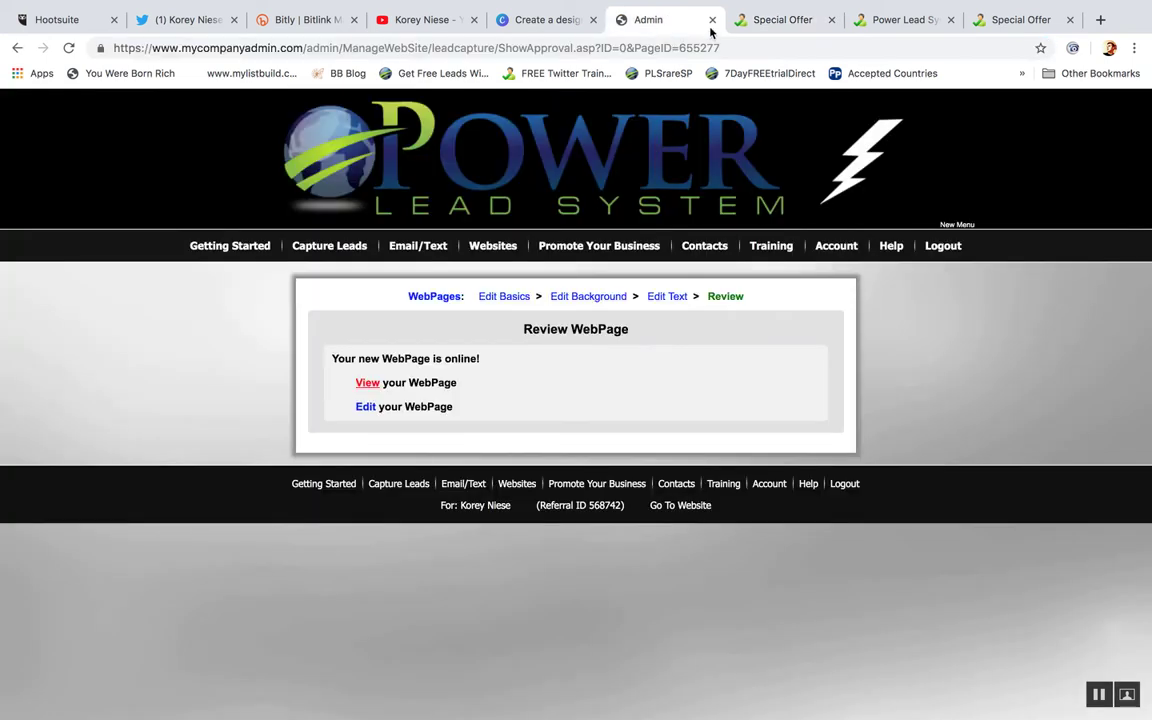
click(795, 24)
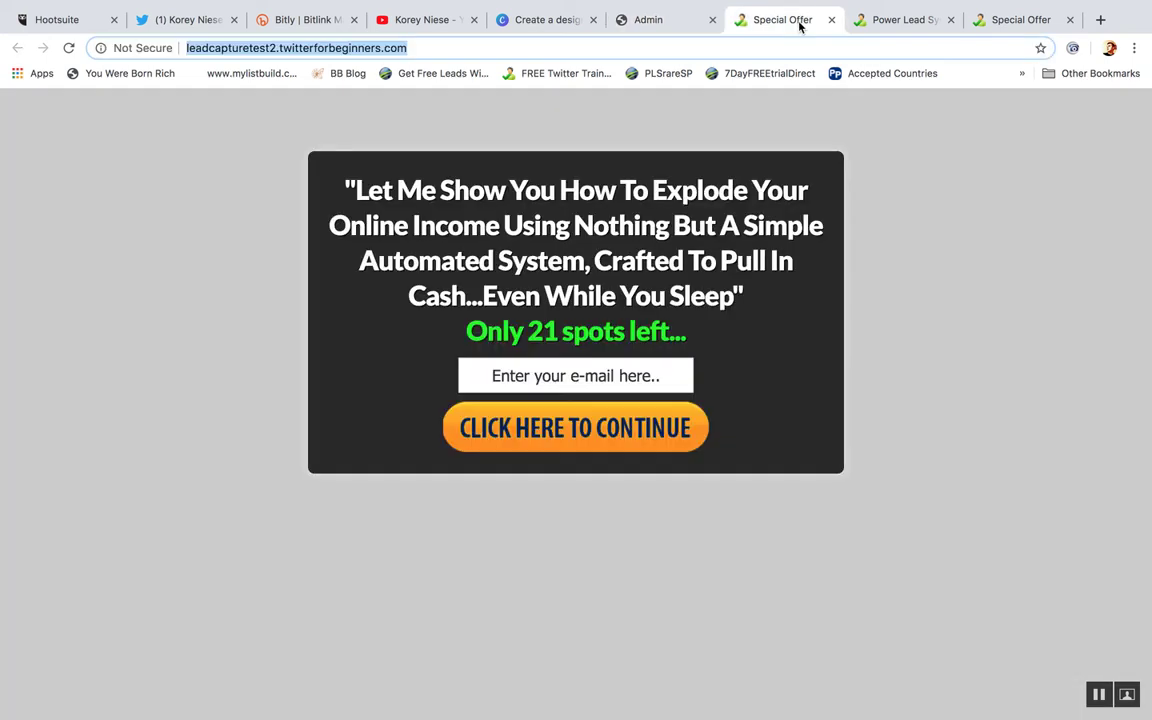
click(908, 312)
click(898, 20)
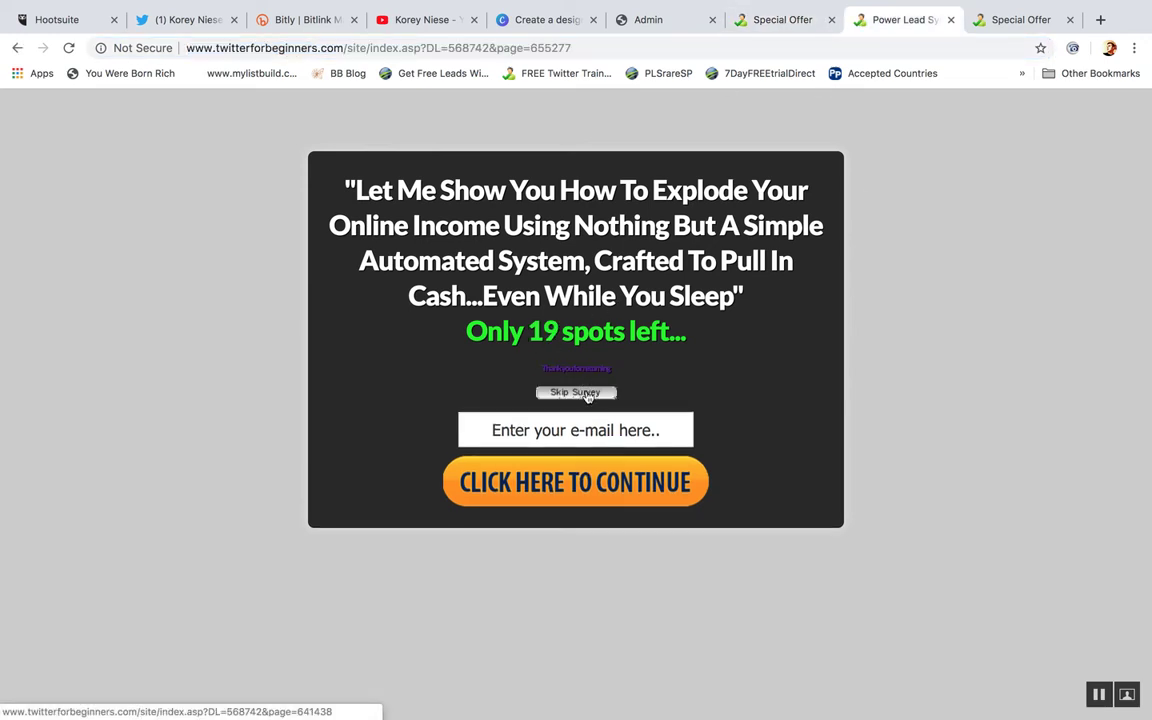
Step: Examine the full address and the Skip Survey button of the page version opened through the test link
click(381, 48)
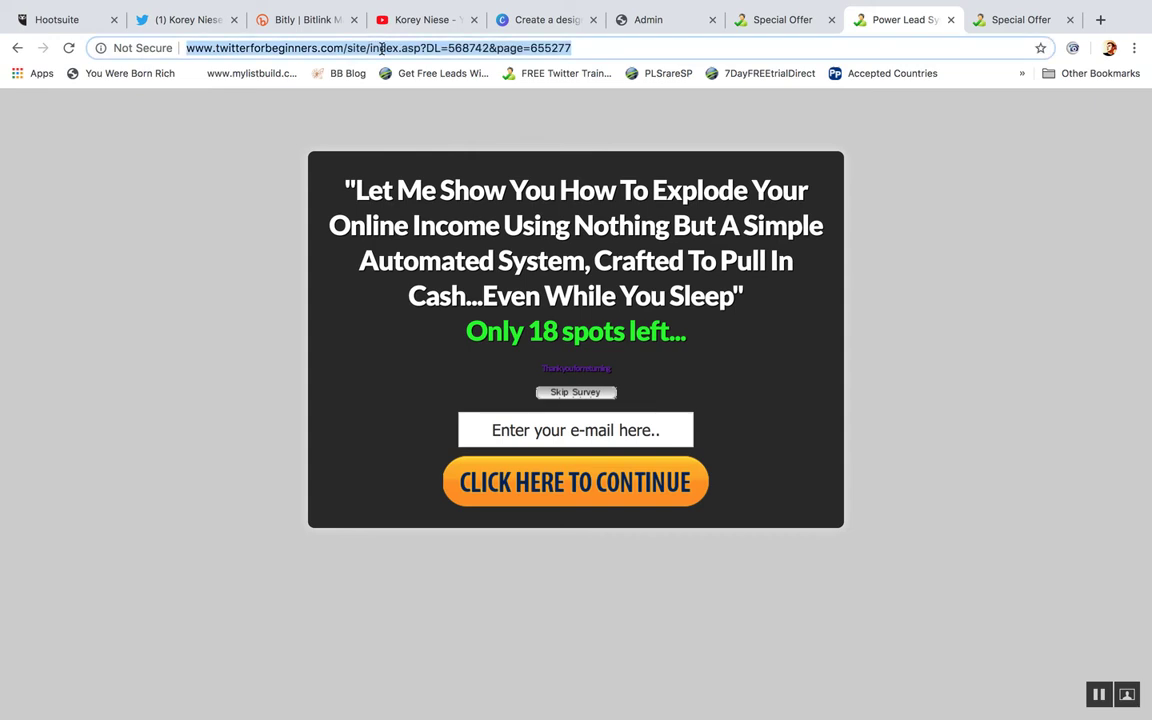
double_click(381, 48)
triple_click(381, 48)
click(648, 255)
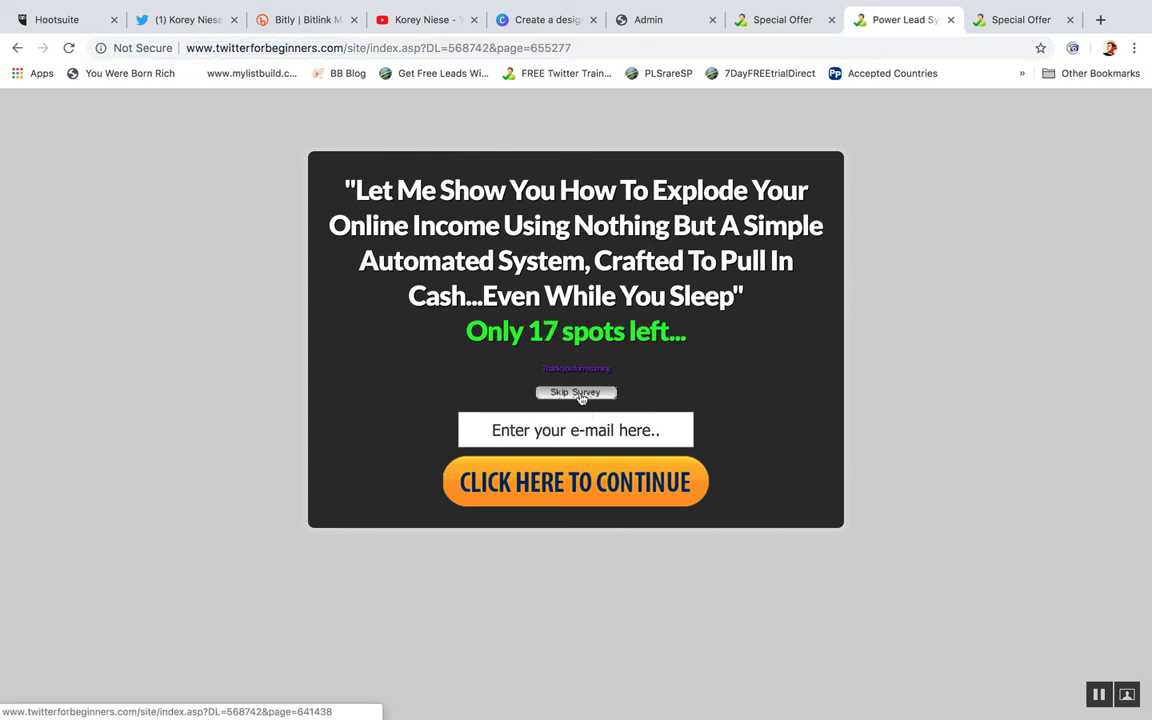
Step: Submit the opt-in form on the live leadcapturetest2 sub-domain page with an e-mail address
click(781, 22)
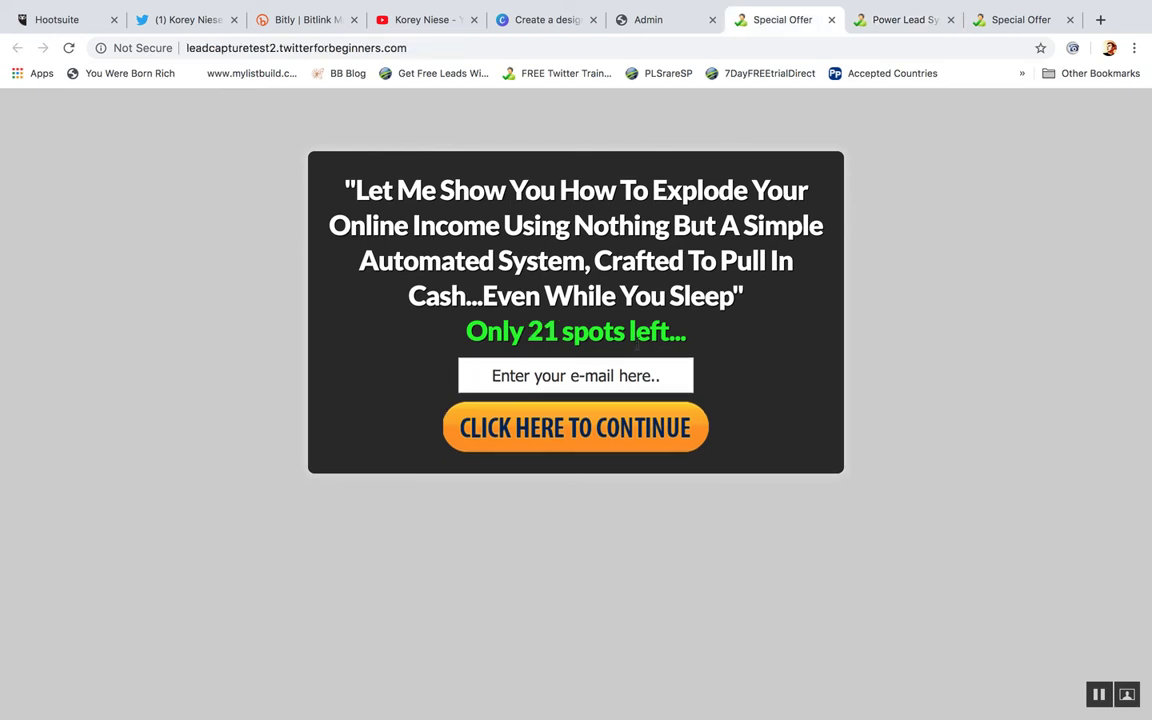
click(558, 375)
click(556, 413)
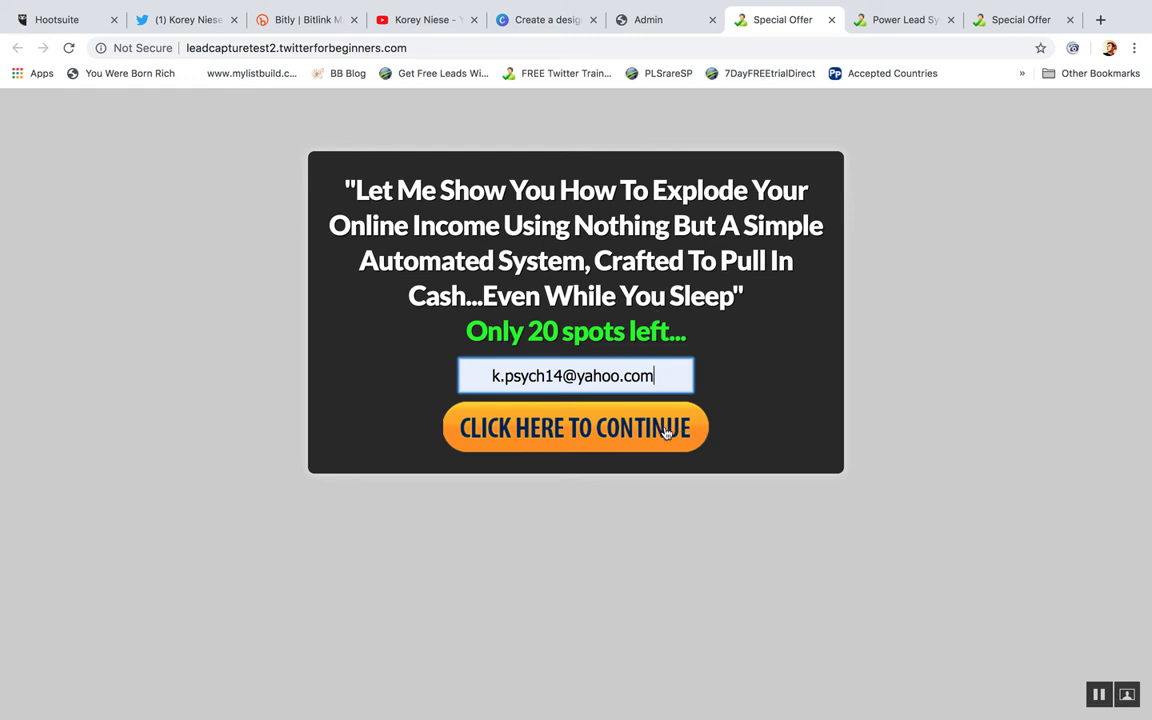
click(583, 427)
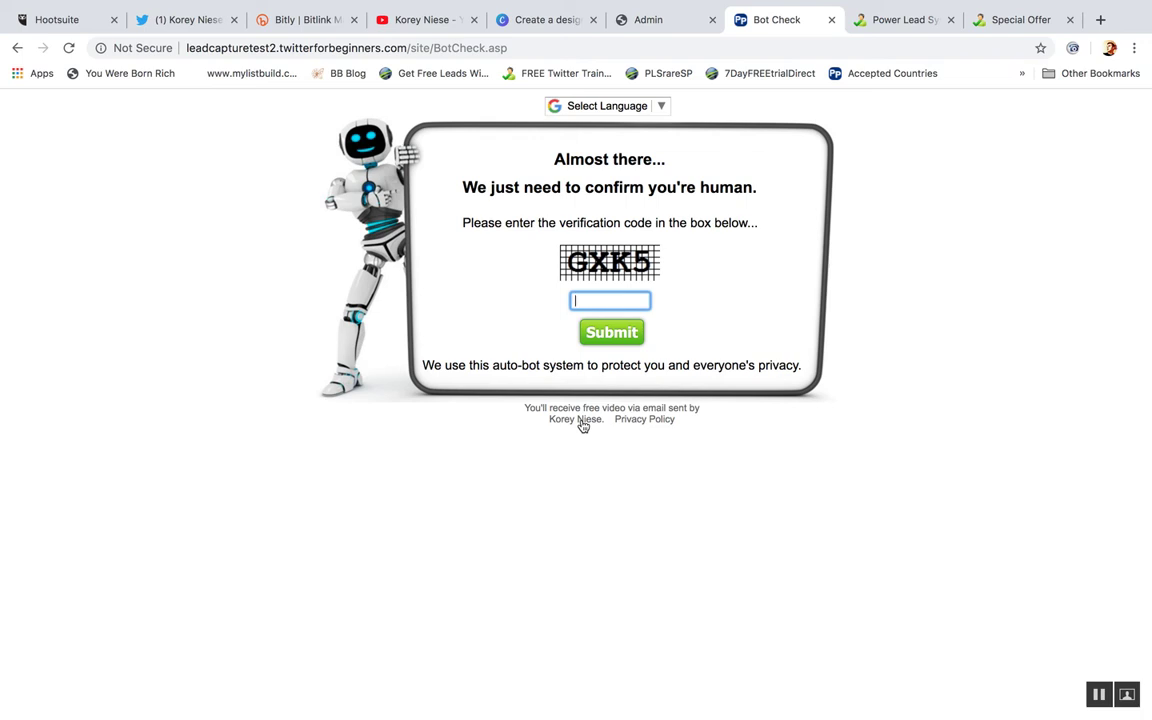
Step: Enter the displayed verification code in the bot check and submit it
text(GX)
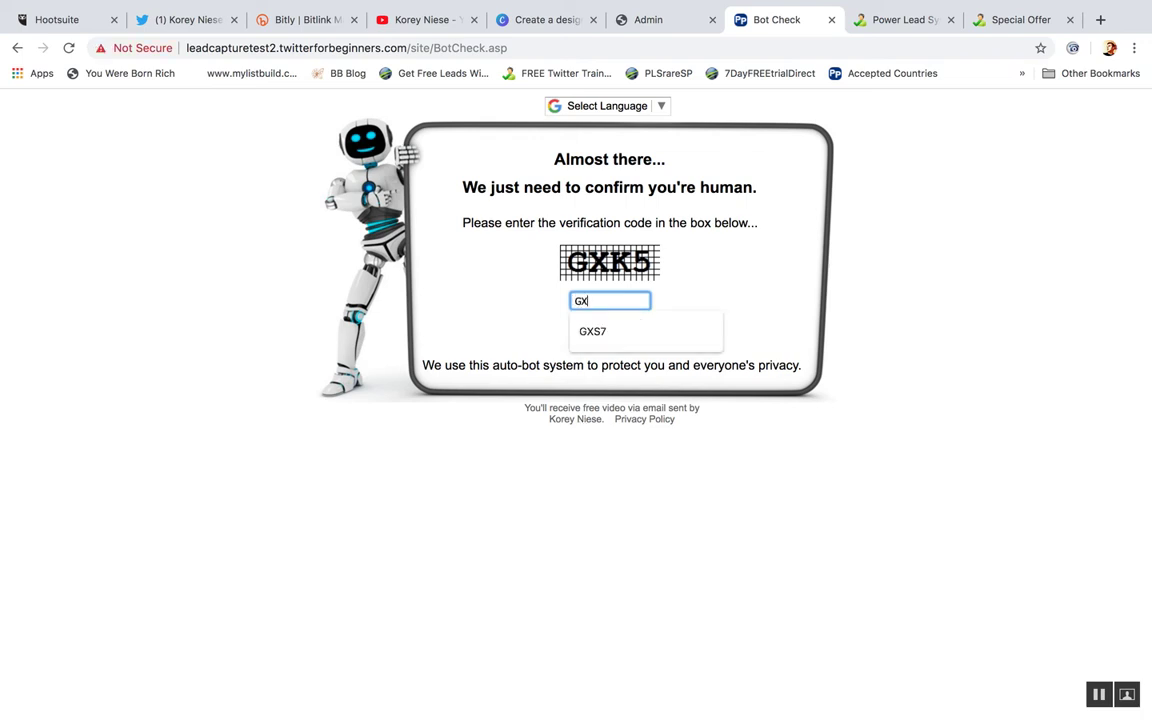
text(K5)
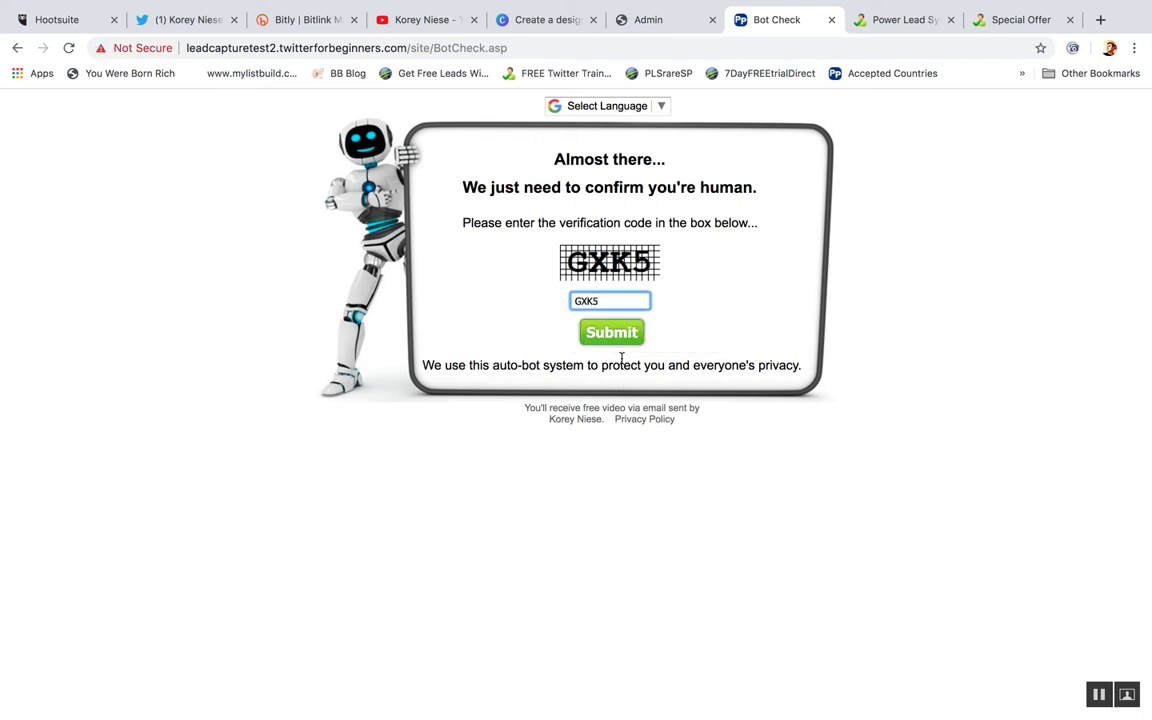
click(618, 334)
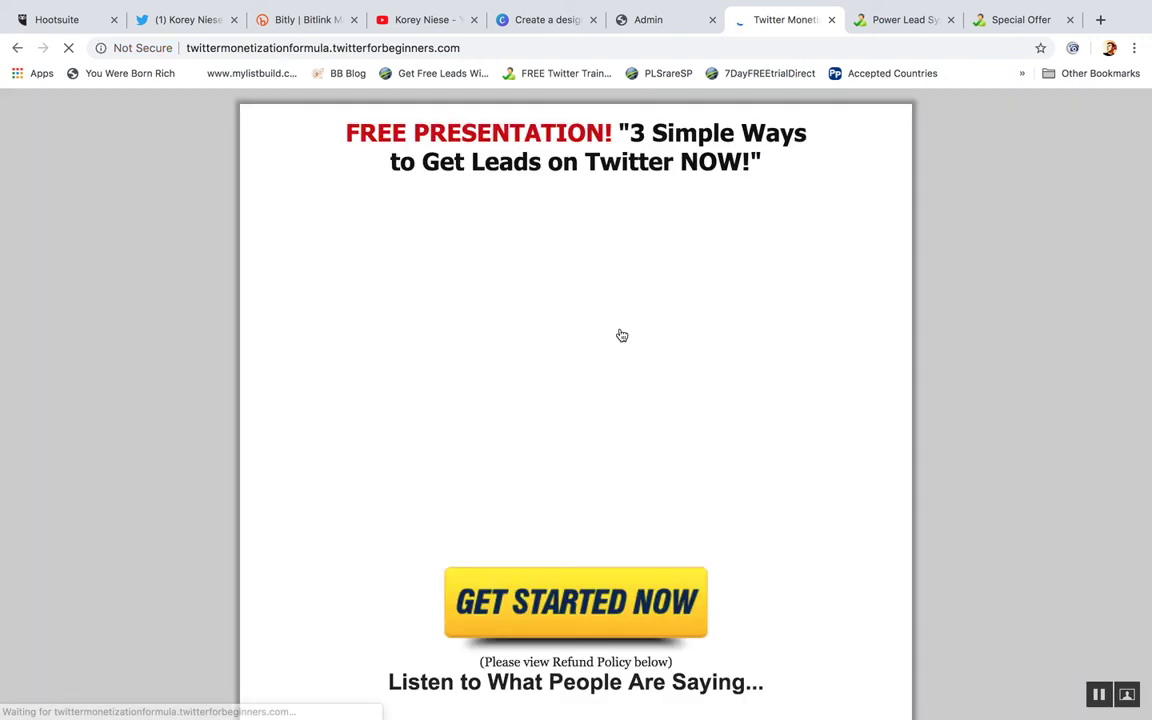
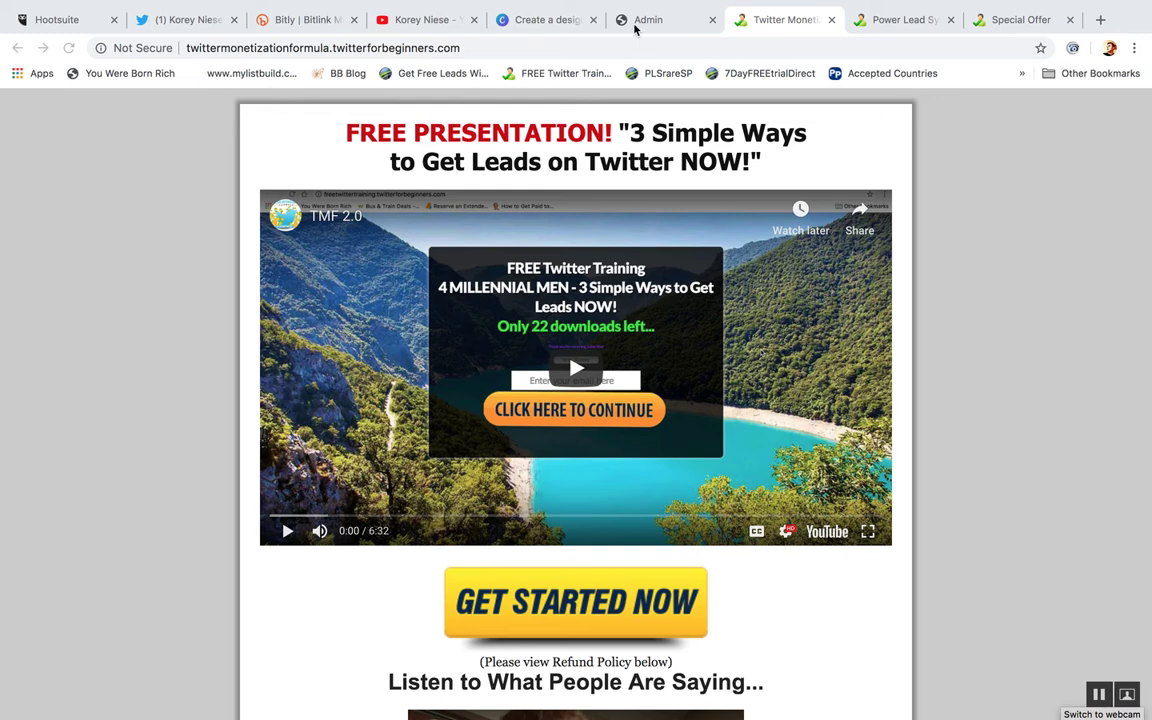
Step: Delete the "Copy of Library Page LC2a (email only)" entry just below "Lead Capture 2 Template test" in the admin area's My WebPages list
click(636, 24)
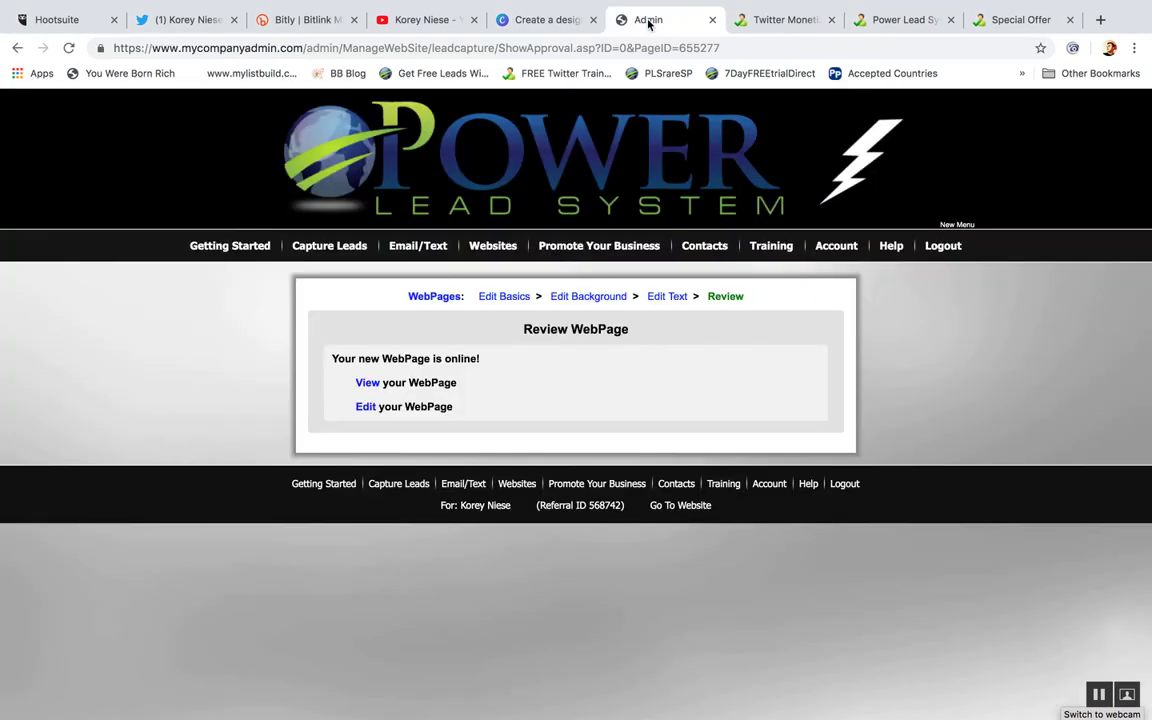
mouse_move(502, 256)
mouse_move(527, 289)
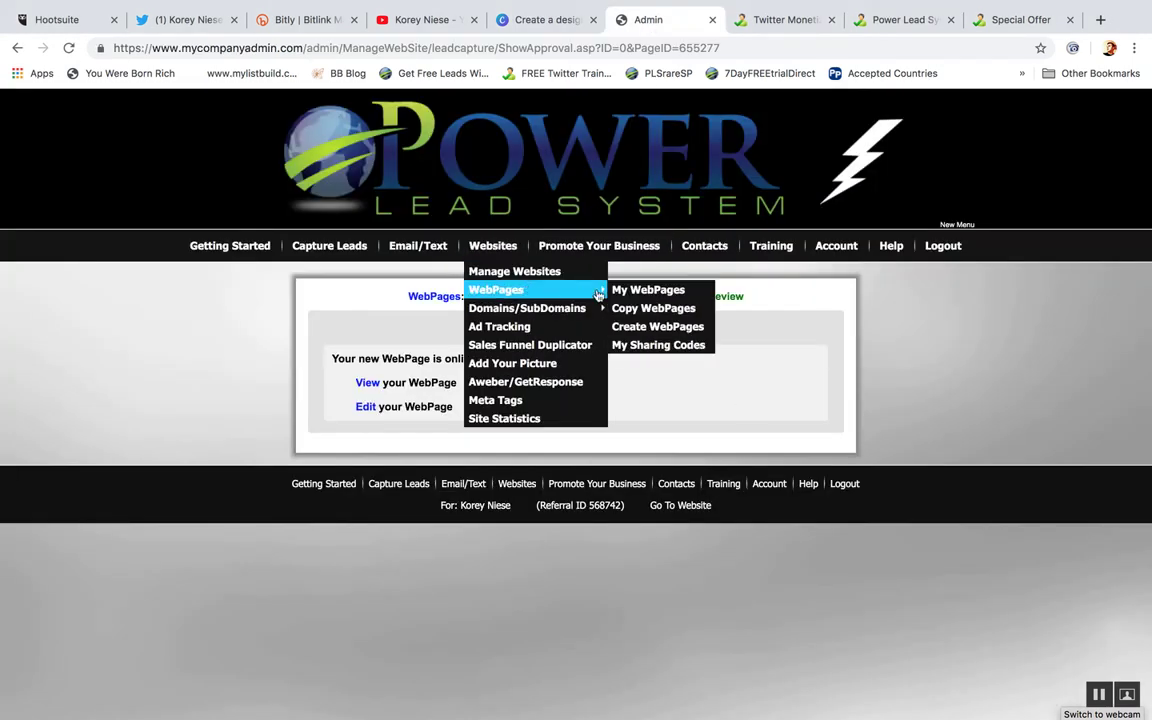
click(632, 289)
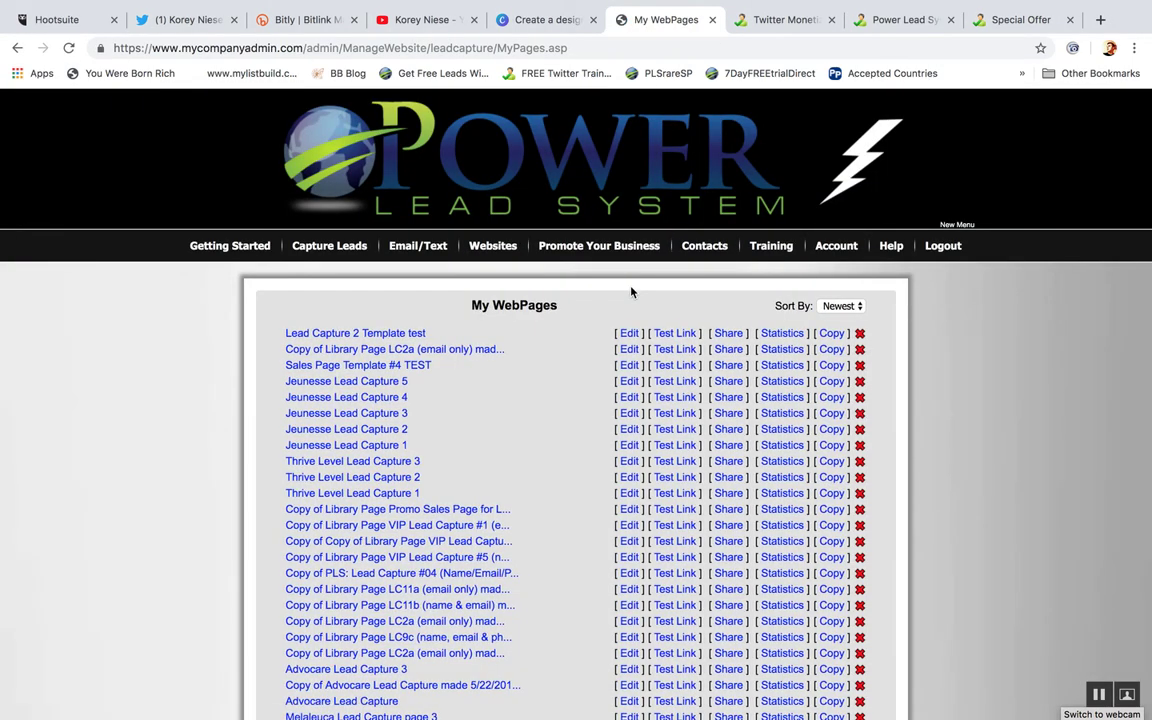
scroll(631, 291, down, 1)
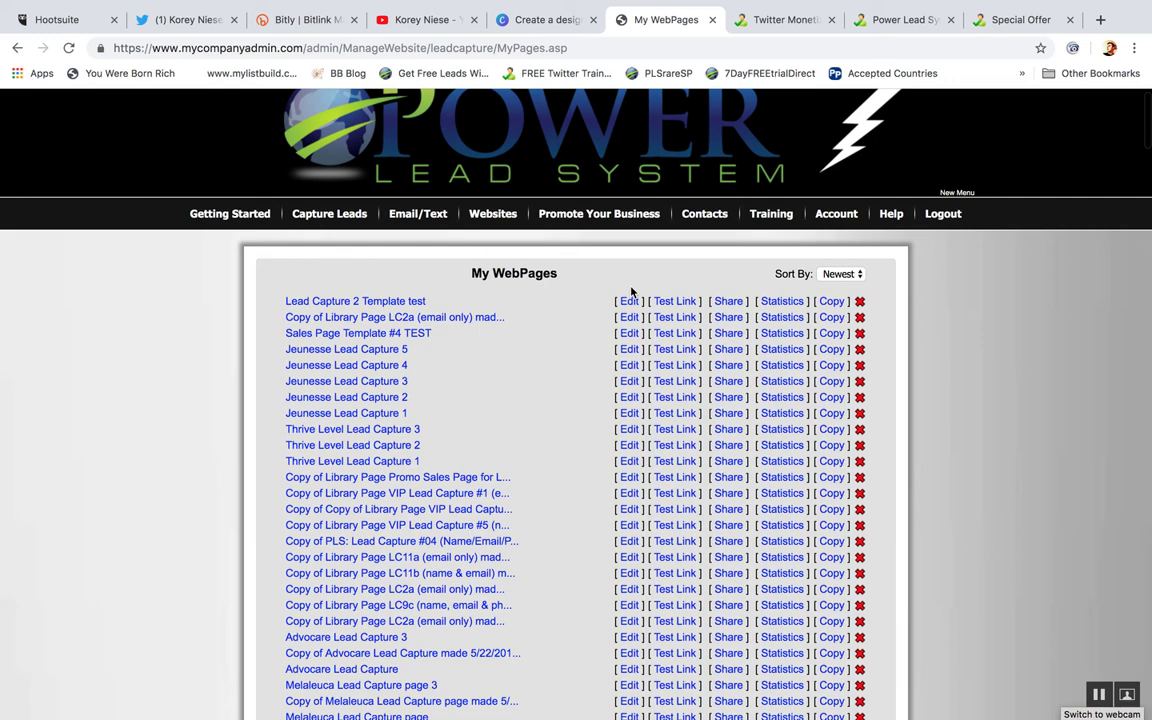
click(860, 318)
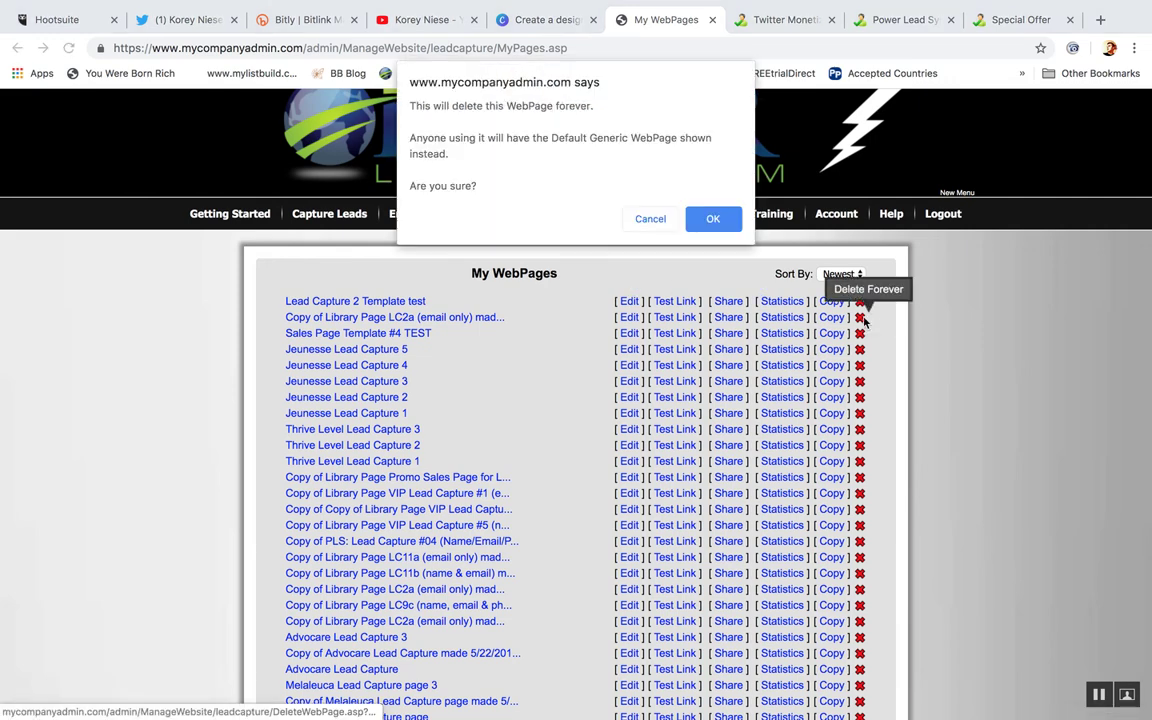
click(720, 218)
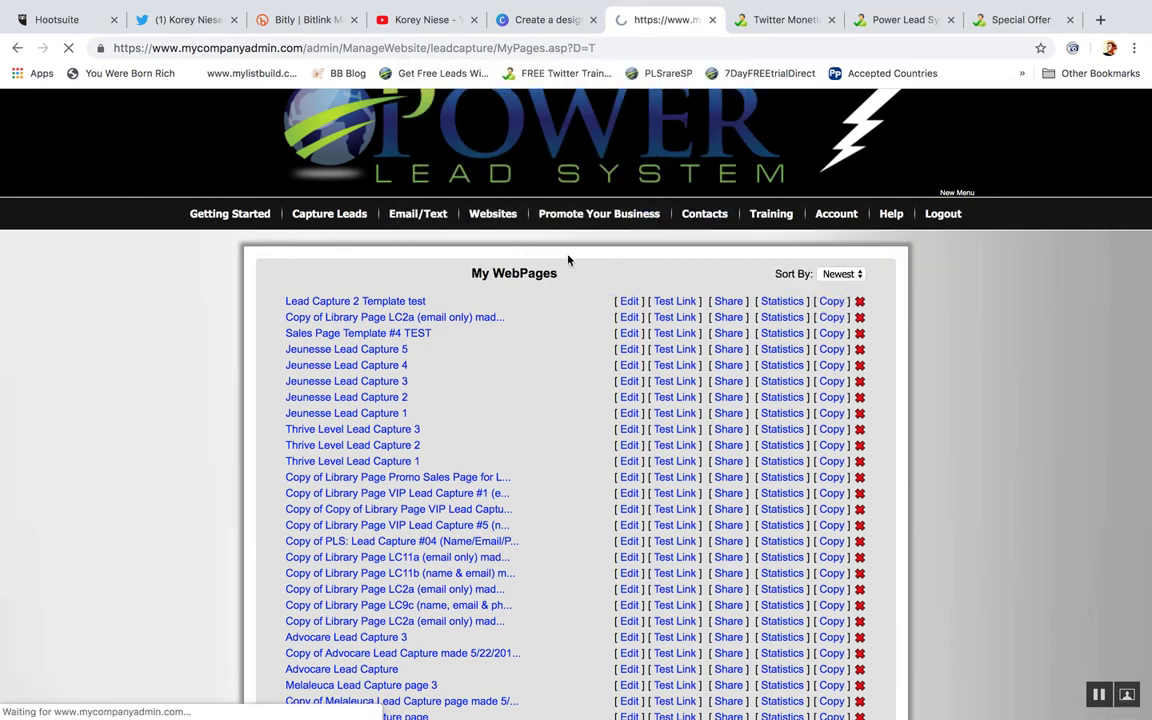
Step: Edit the "Lead Capture 2 Template test" page and apply the library background image of a silhouetted figure against an orange sky
mouse_move(571, 260)
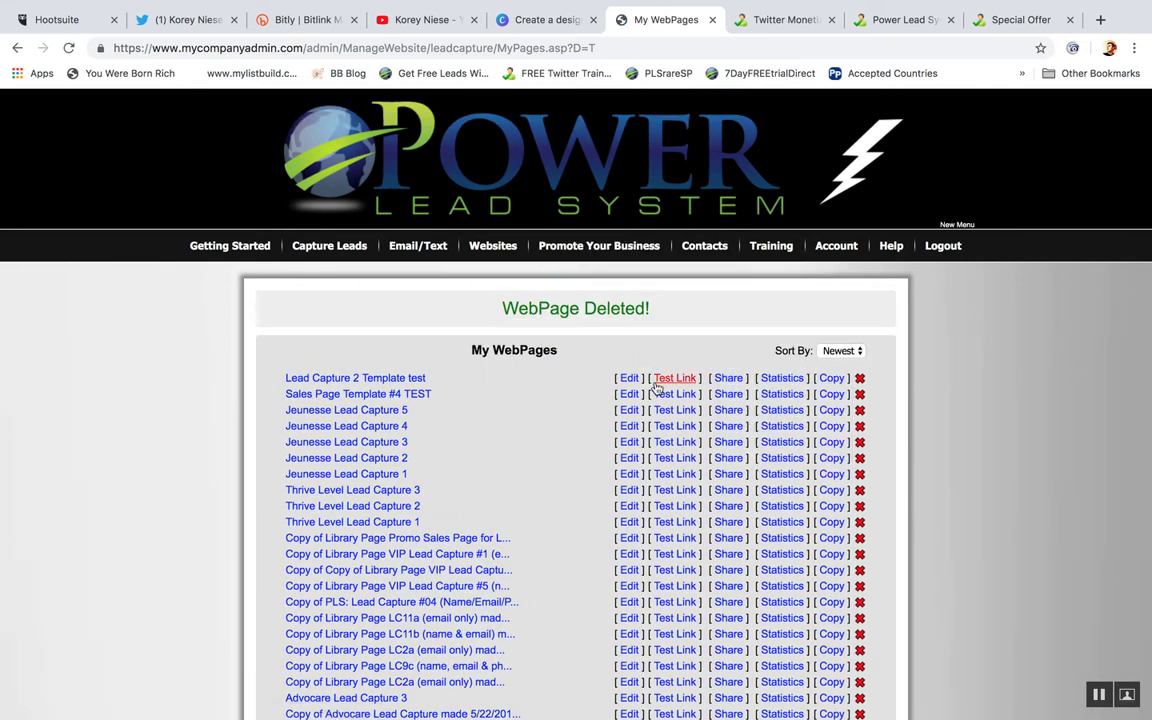
click(629, 378)
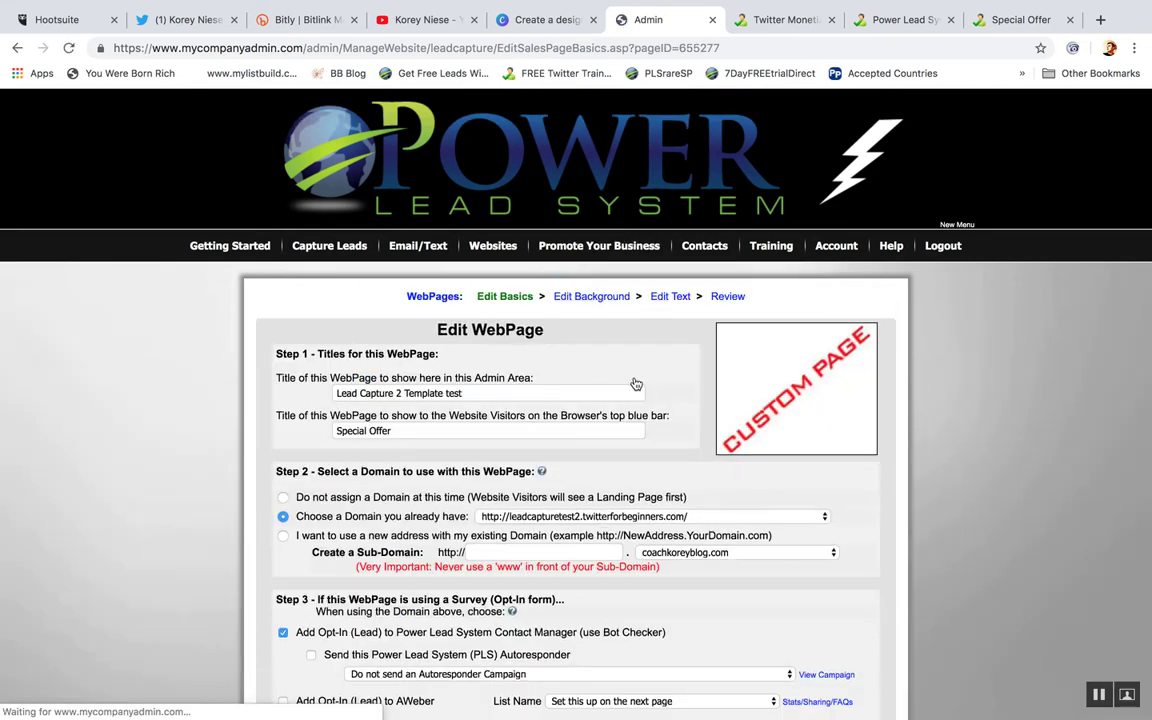
scroll(1044, 414, down, 3)
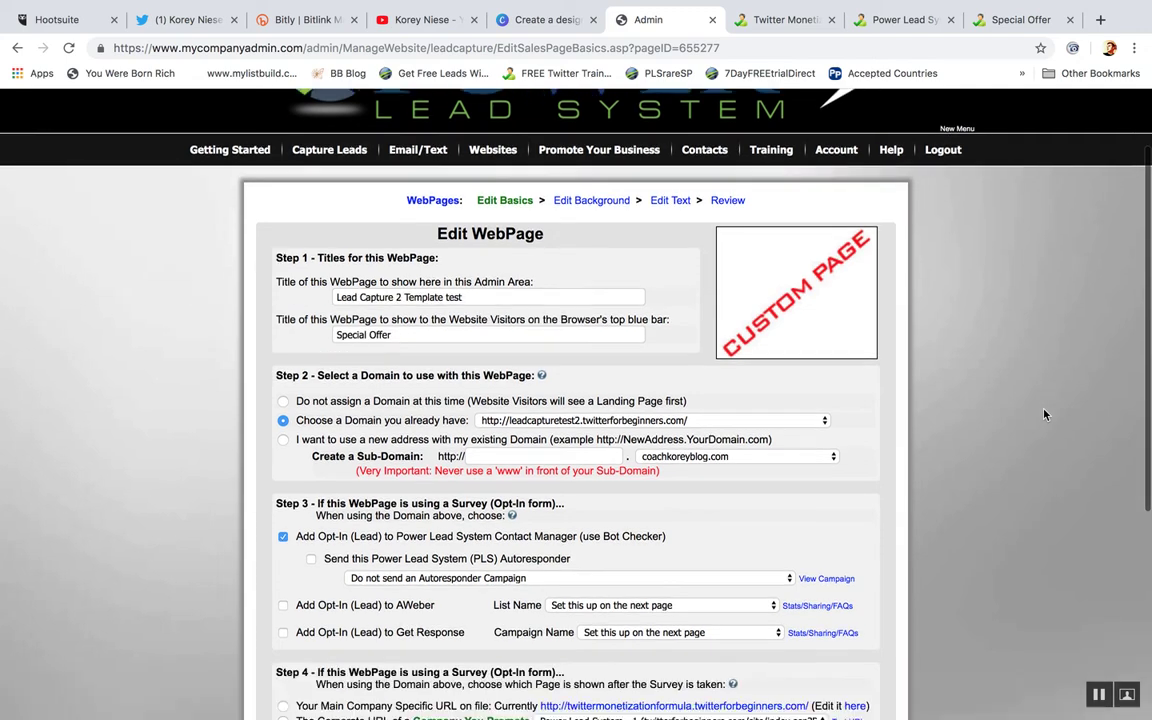
click(605, 200)
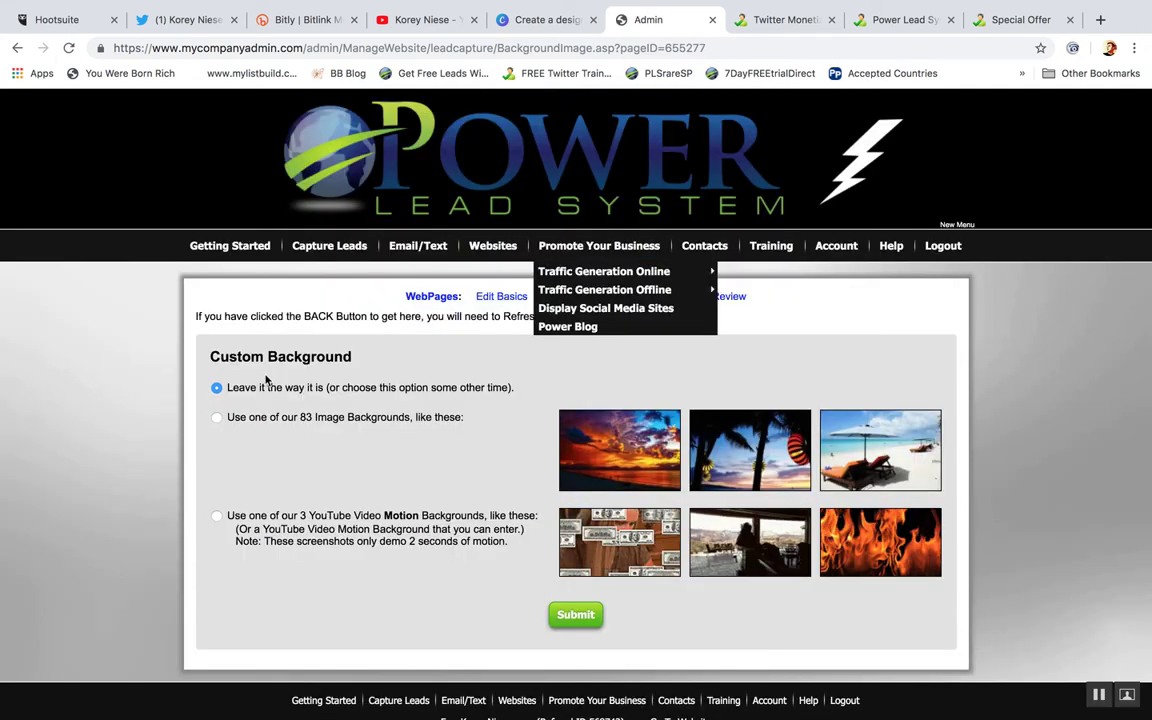
click(216, 417)
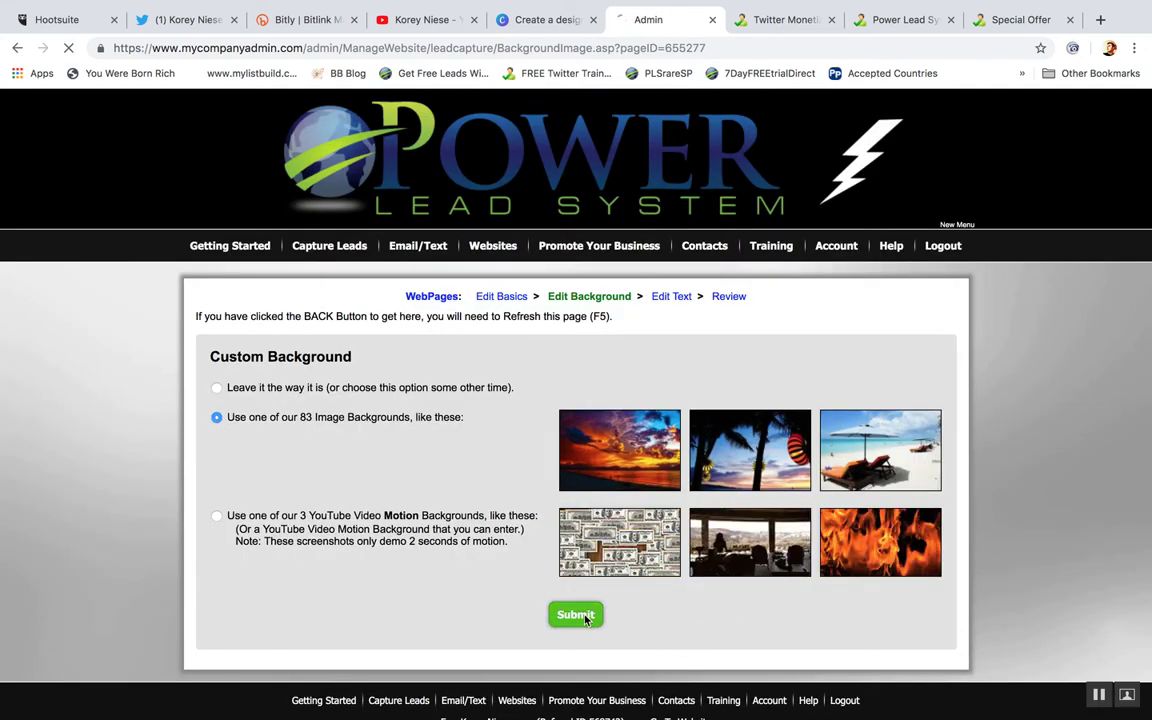
click(576, 614)
scroll(1023, 420, down, 5)
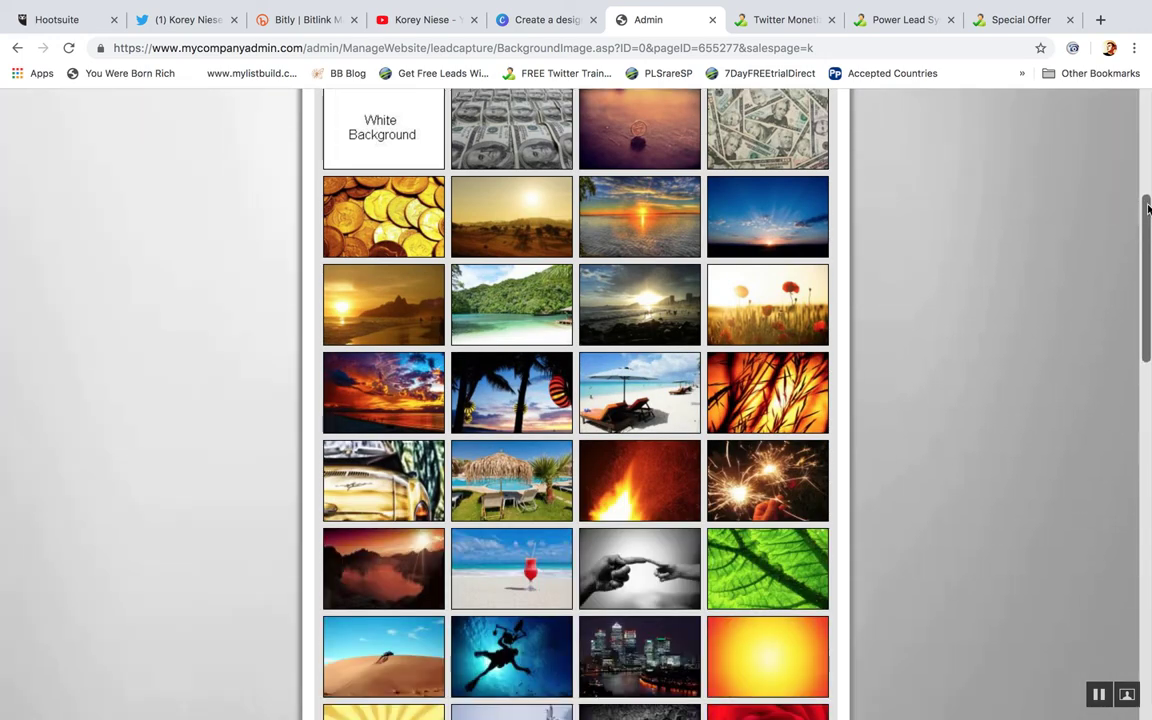
drag(1148, 207, 1133, 478)
click(415, 258)
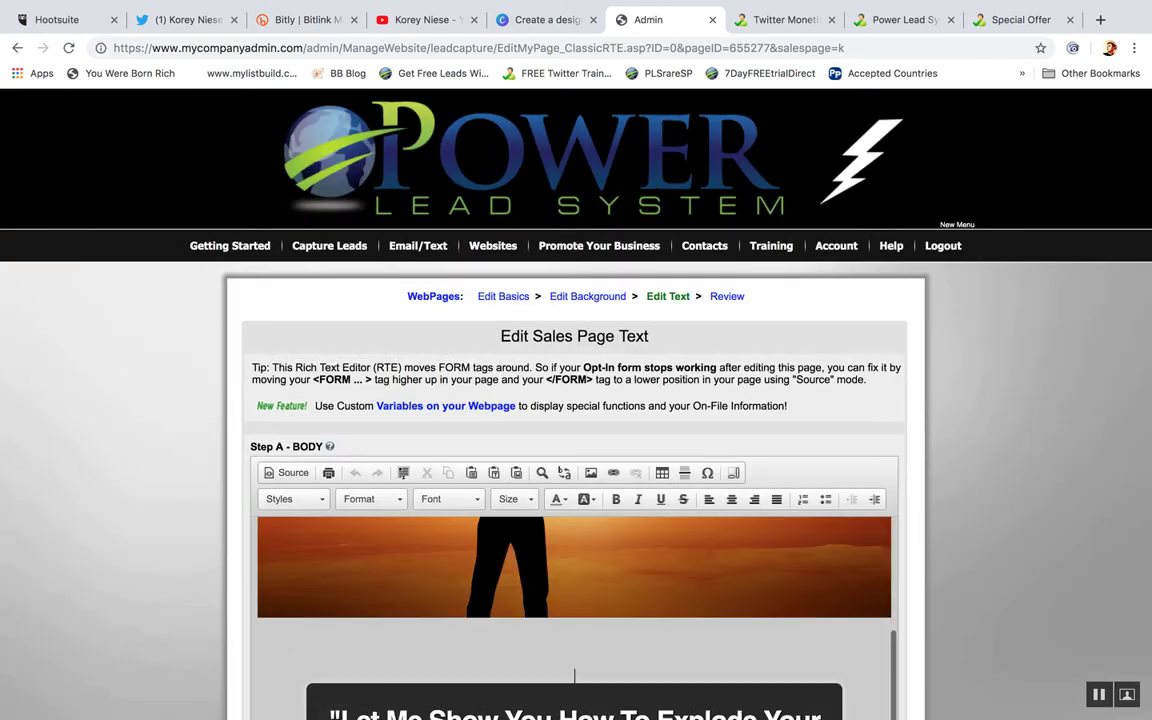
Step: Replace the headline in the page body with "How to Make Awesome Lead Capture Pages!", keeping the quotation marks
scroll(1054, 429, down, 5)
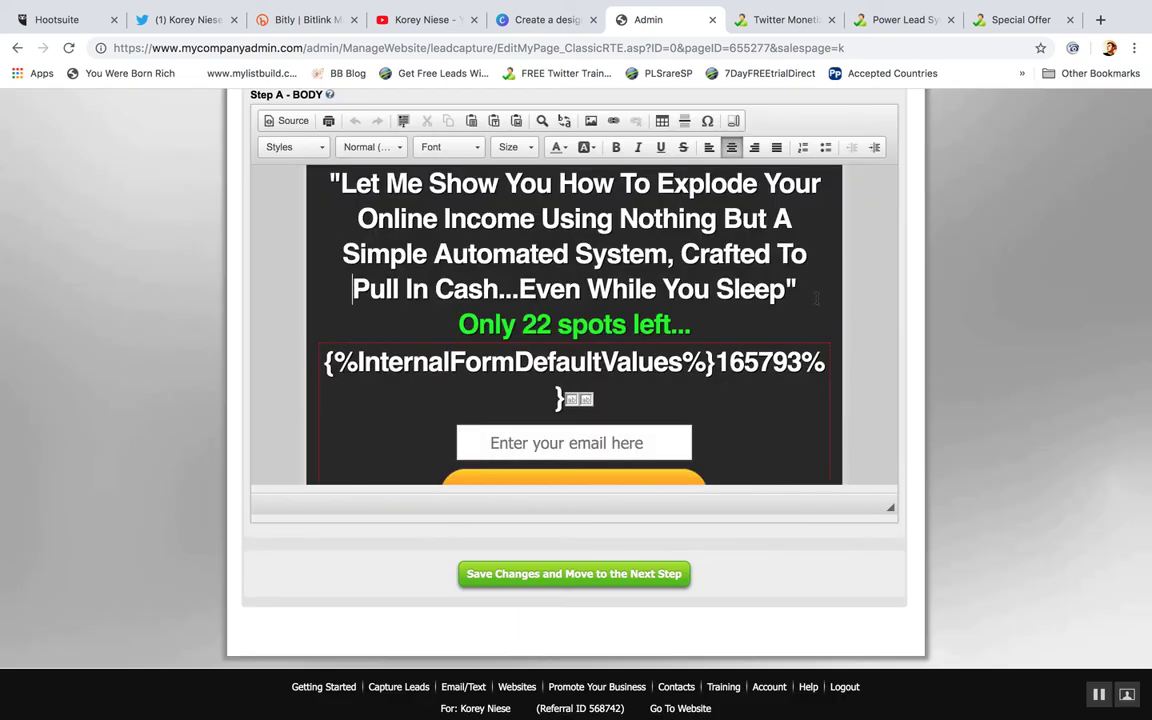
drag(792, 297, 619, 254)
click(607, 254)
drag(783, 289, 413, 183)
key(BackSpace)
key(BackSpace)
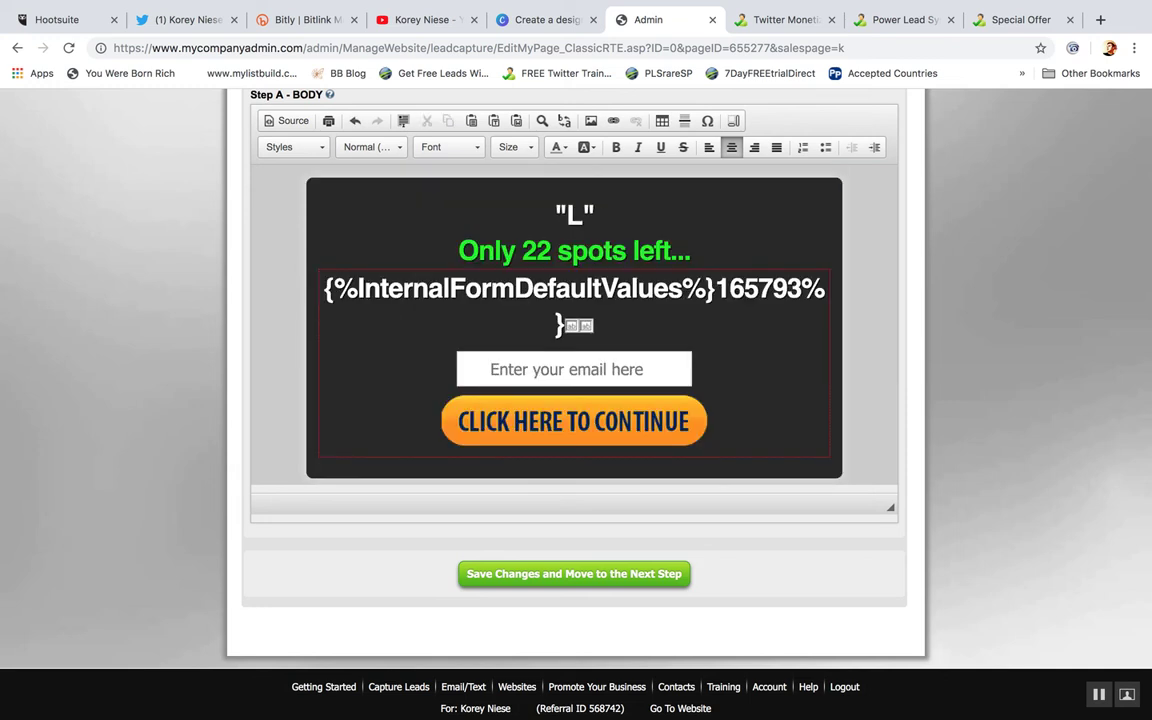
text(How to Make A)
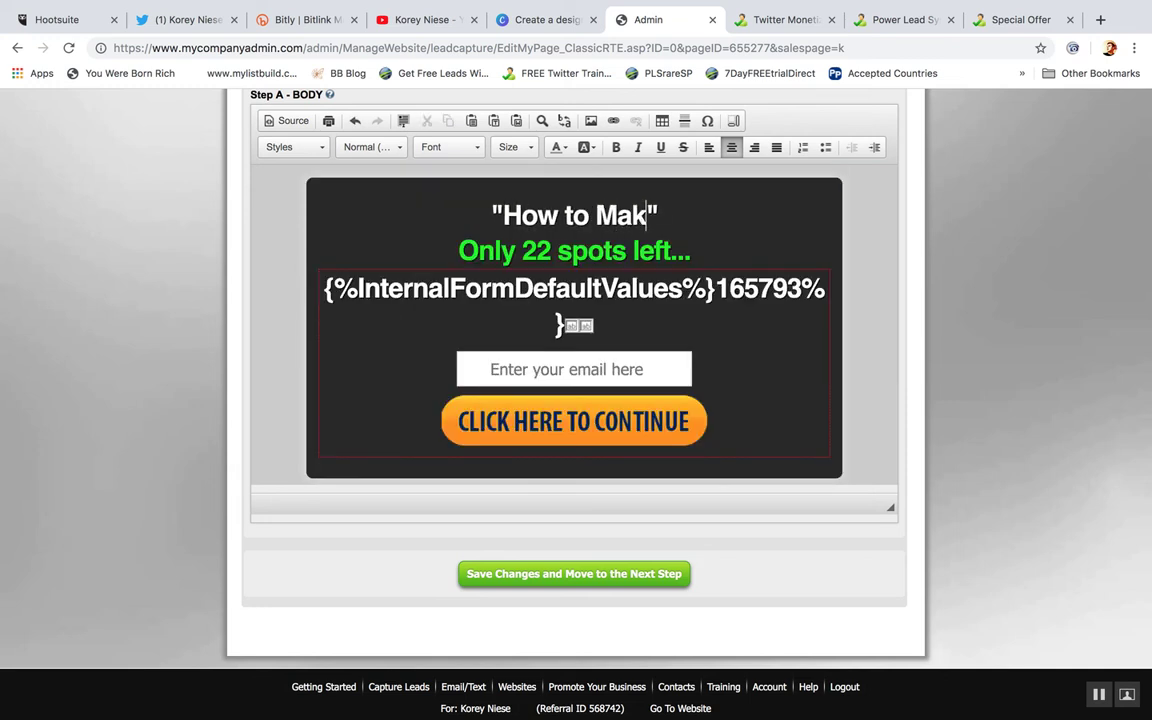
text(wesome Lead)
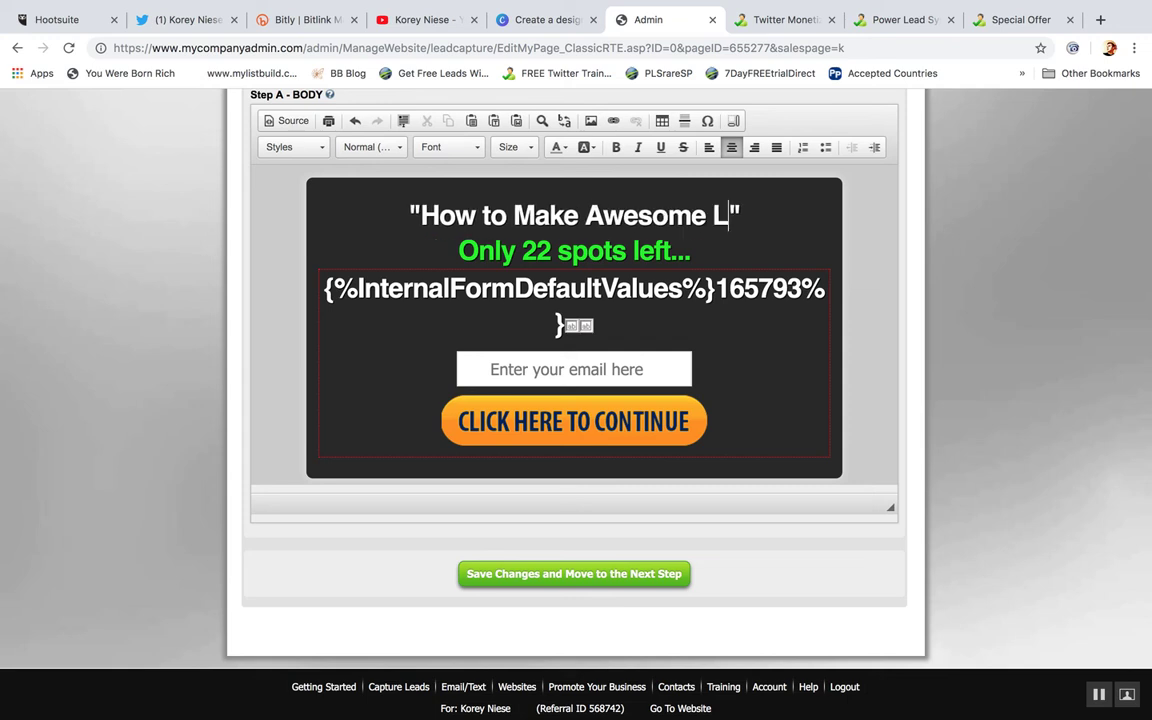
text( Capture )
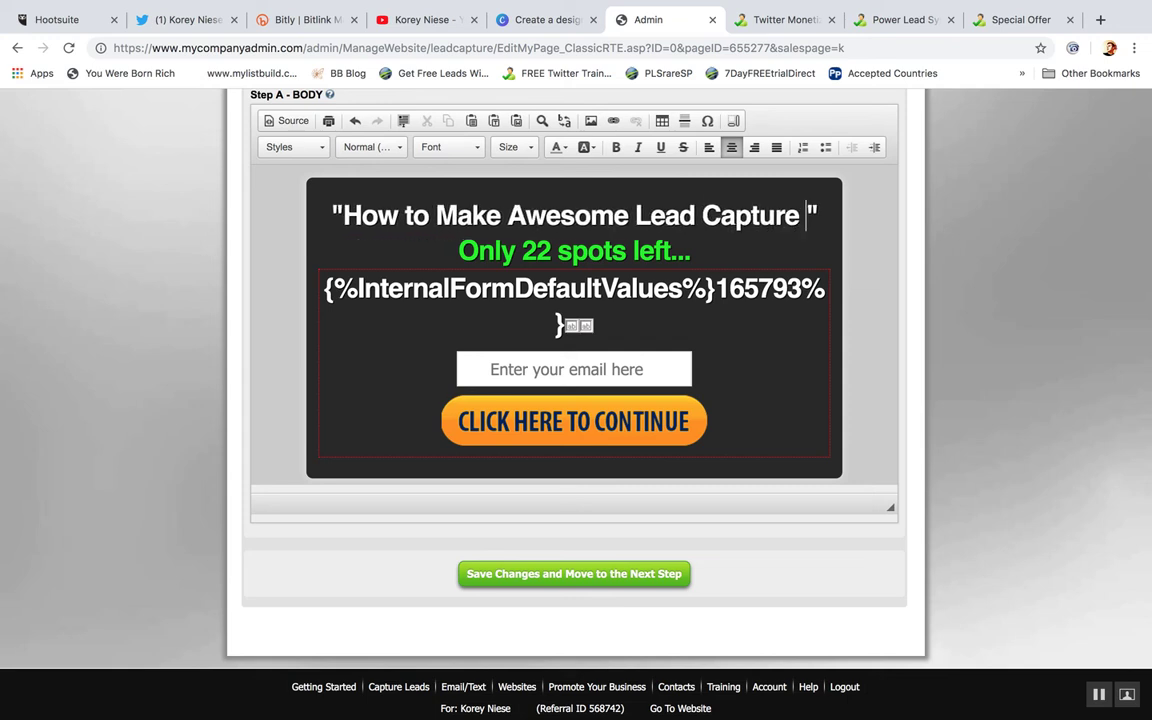
text(Pages)
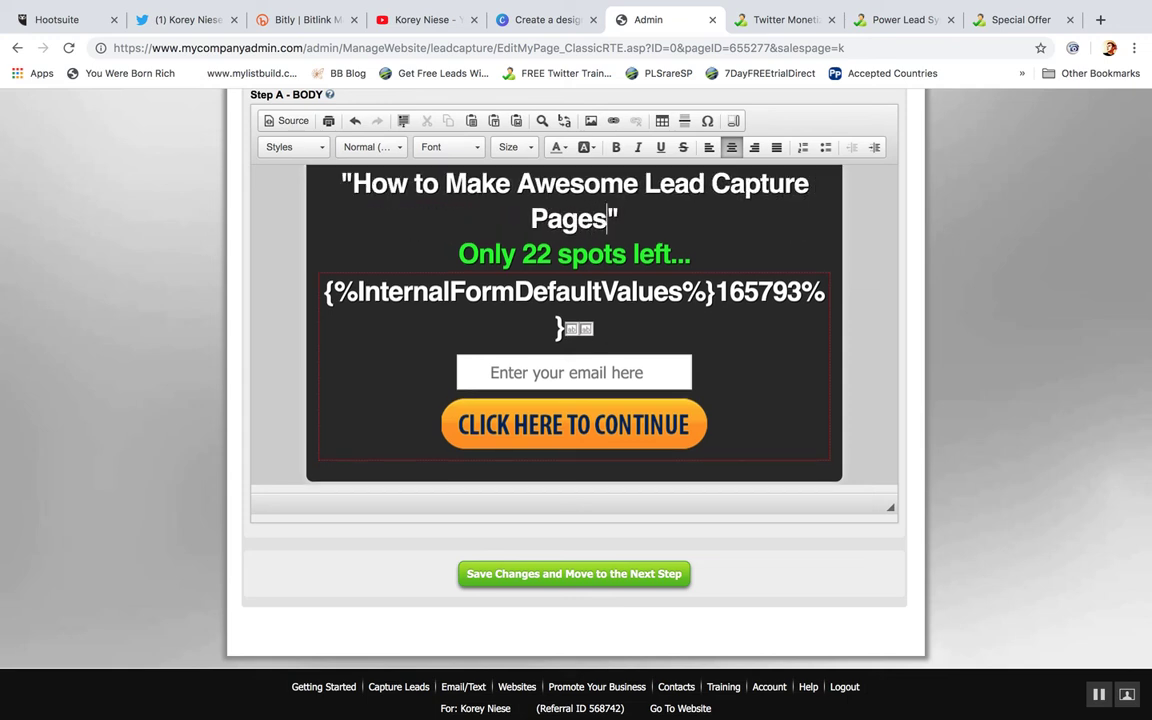
text(!)
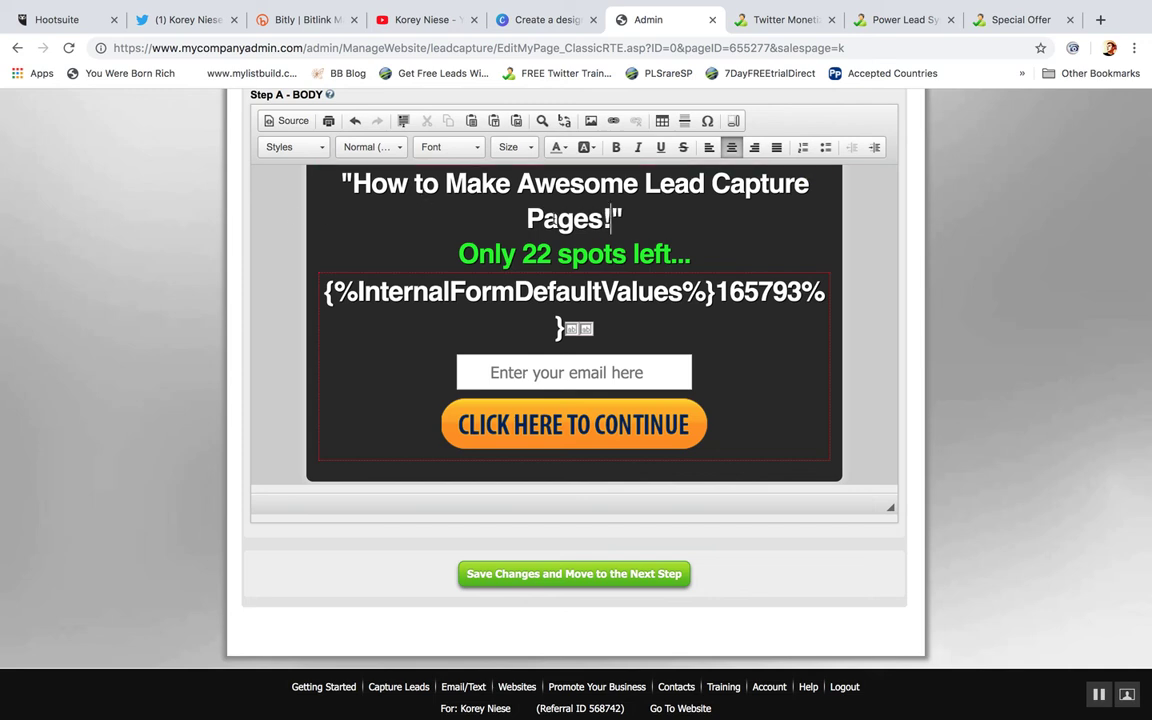
Step: Set the whole headline's font size to 48
drag(655, 220, 354, 185)
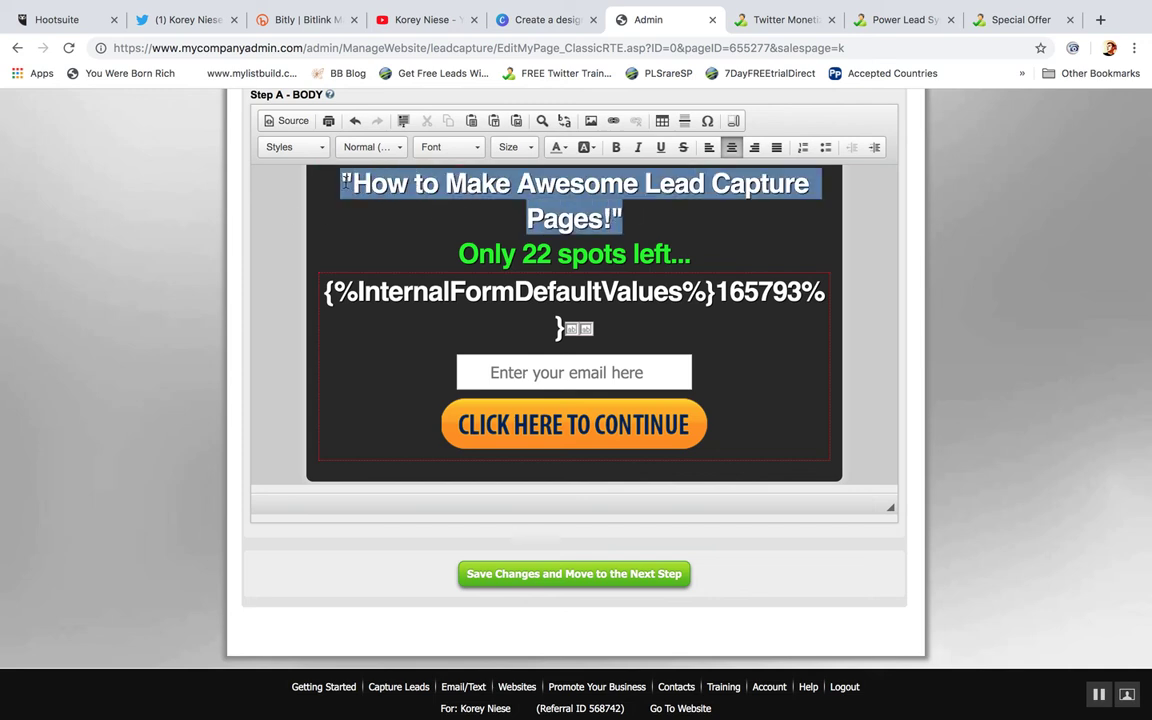
click(513, 147)
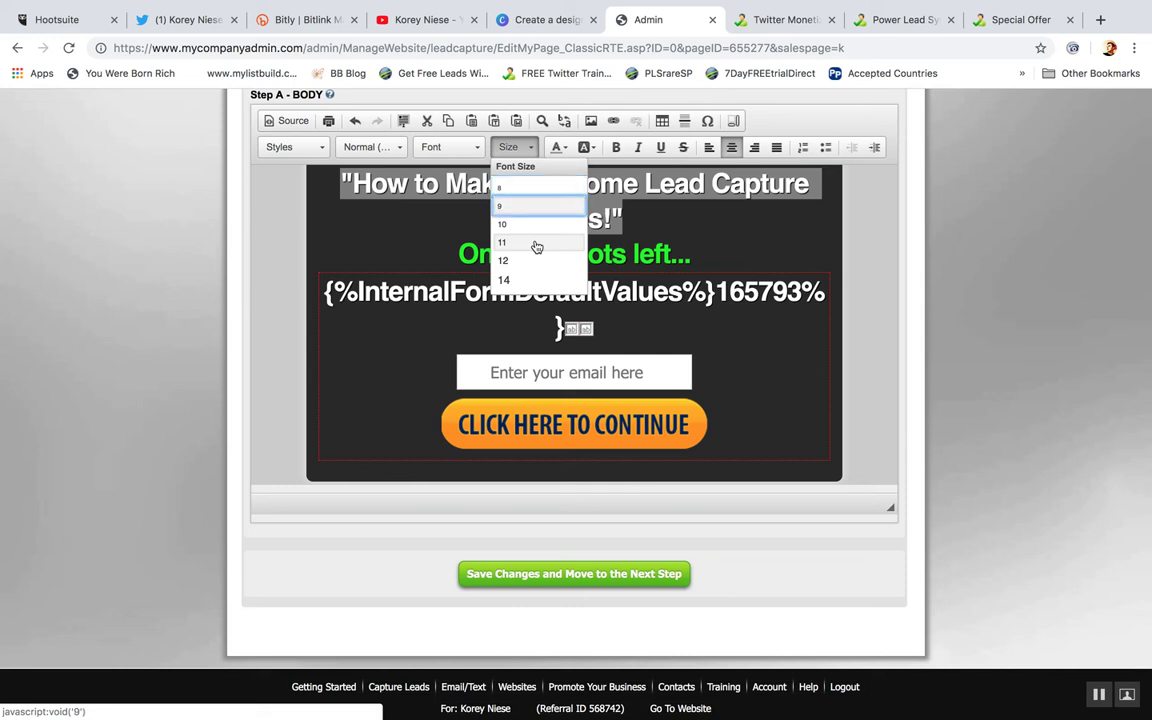
scroll(537, 247, down, 2)
scroll(537, 250, down, 3)
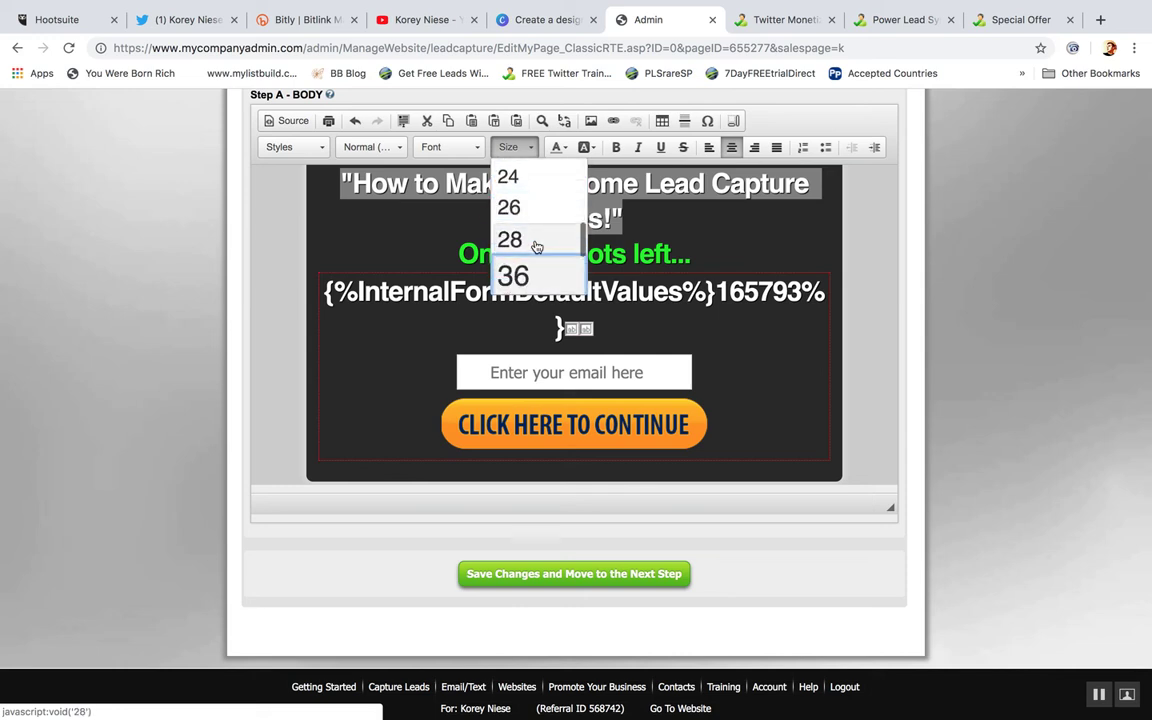
click(537, 273)
click(513, 147)
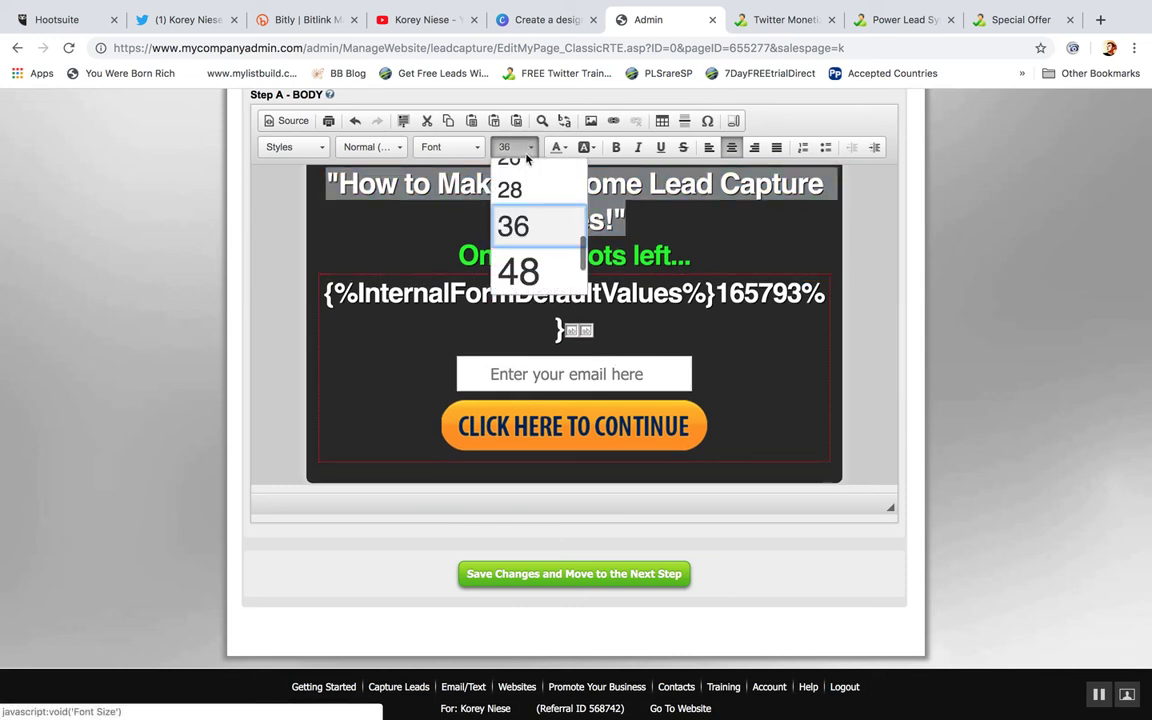
click(537, 273)
click(866, 233)
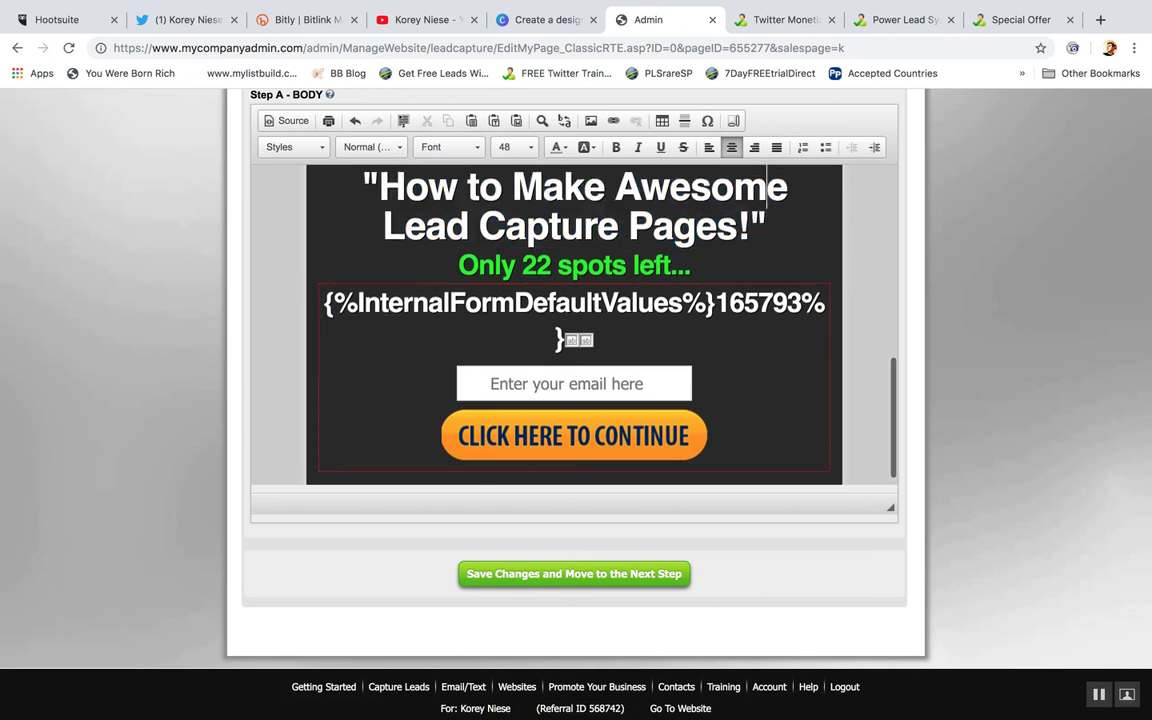
scroll(575, 322, up, 3)
click(772, 476)
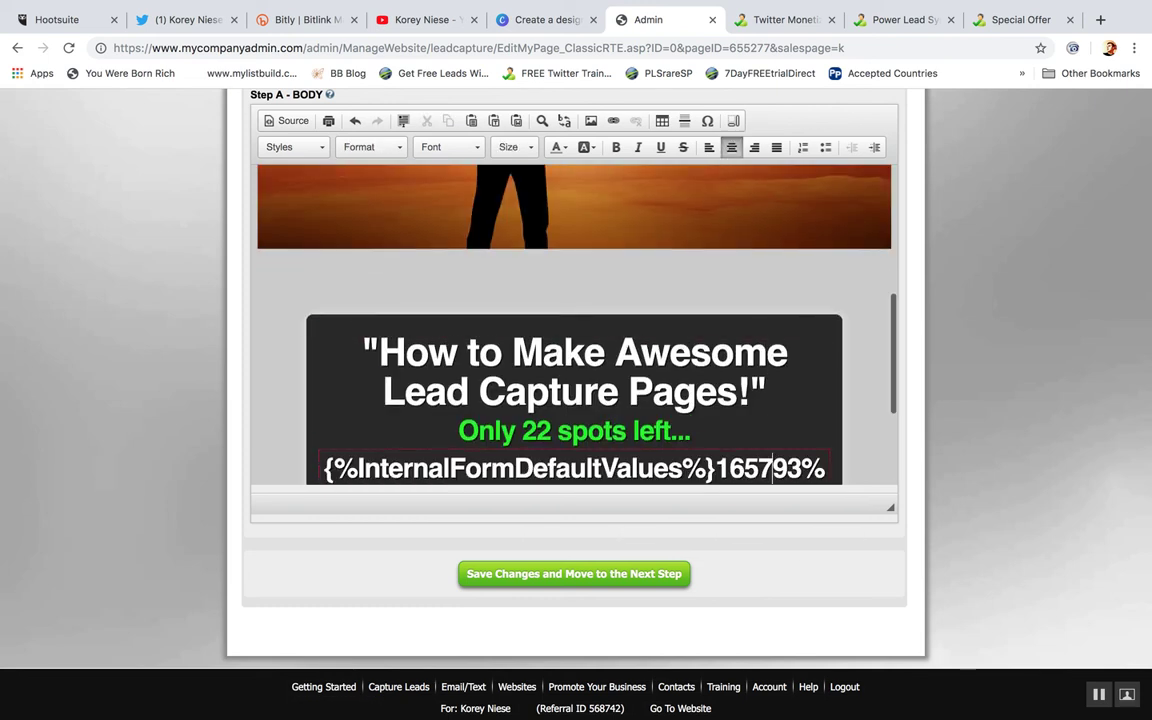
Step: Recolour the "Only 22 spots left..." line below the headline from the text colour palette to turquoise
drag(694, 432, 476, 433)
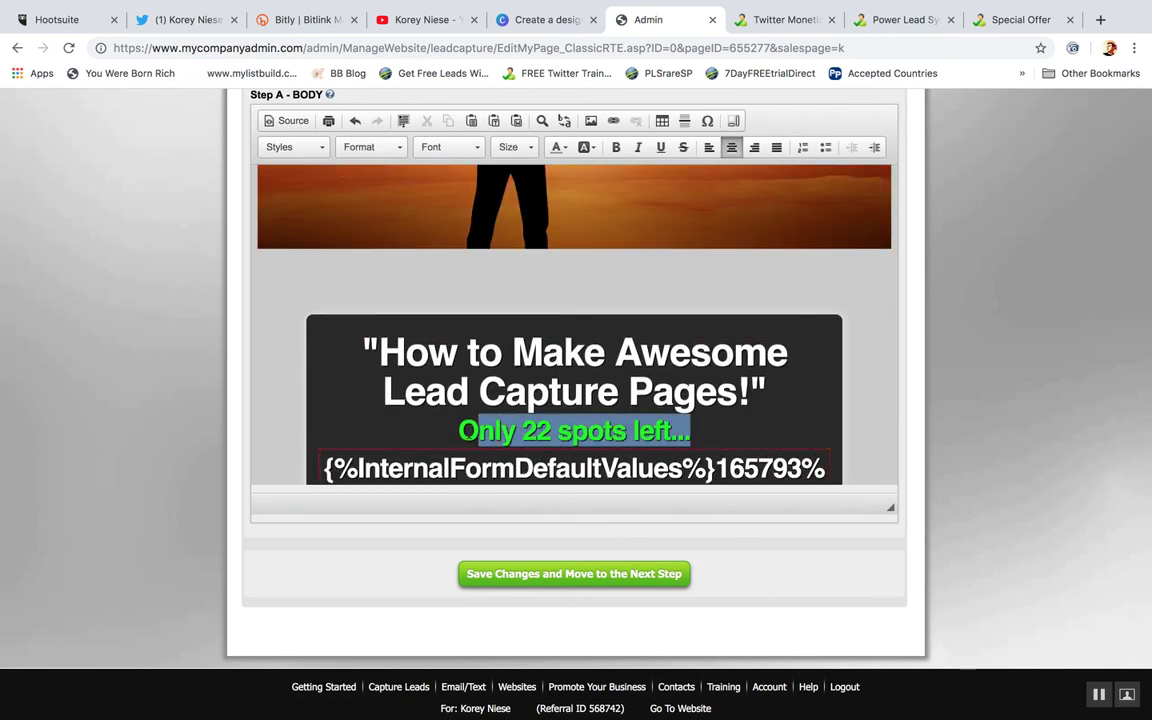
click(556, 147)
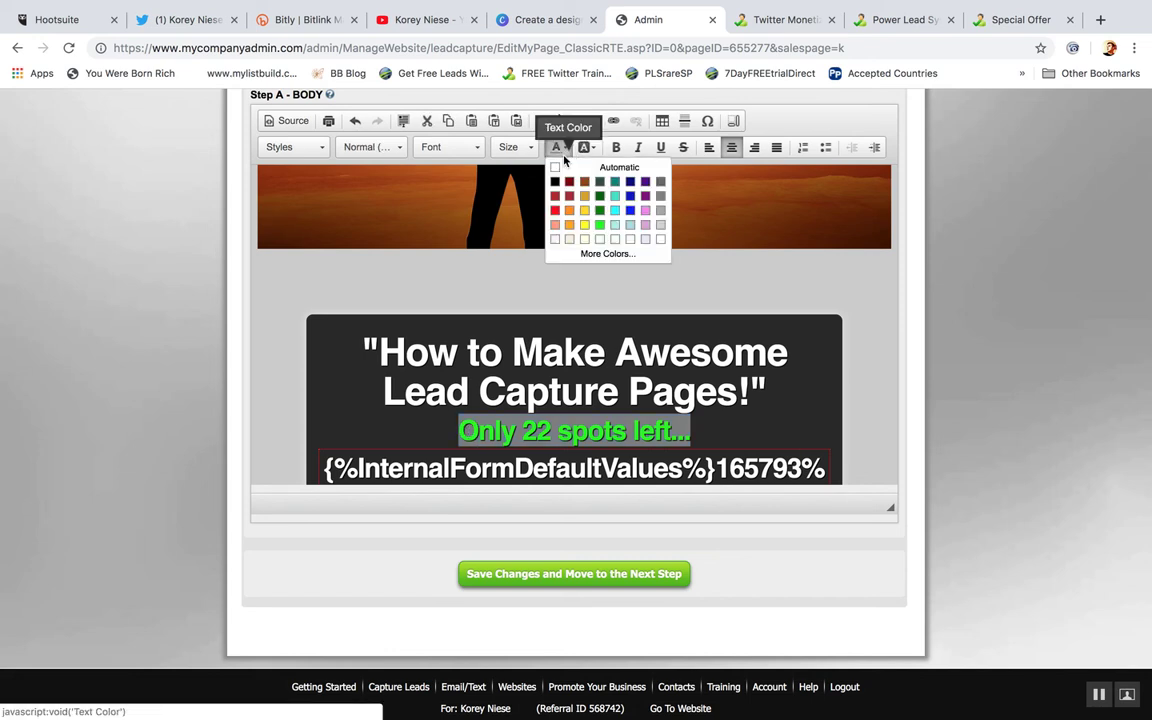
click(615, 197)
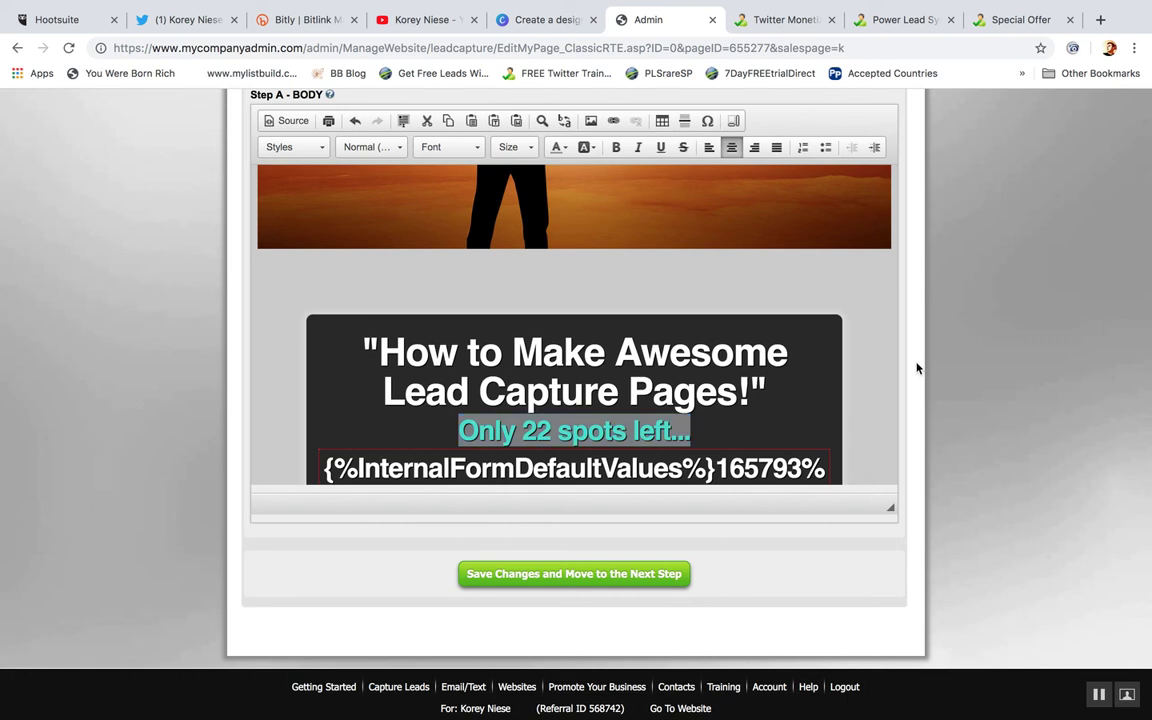
scroll(918, 368, down, 1)
click(884, 335)
Step: Change the text colour of the word "Awesome" in the headline to bright cyan
key(Down)
key(Down)
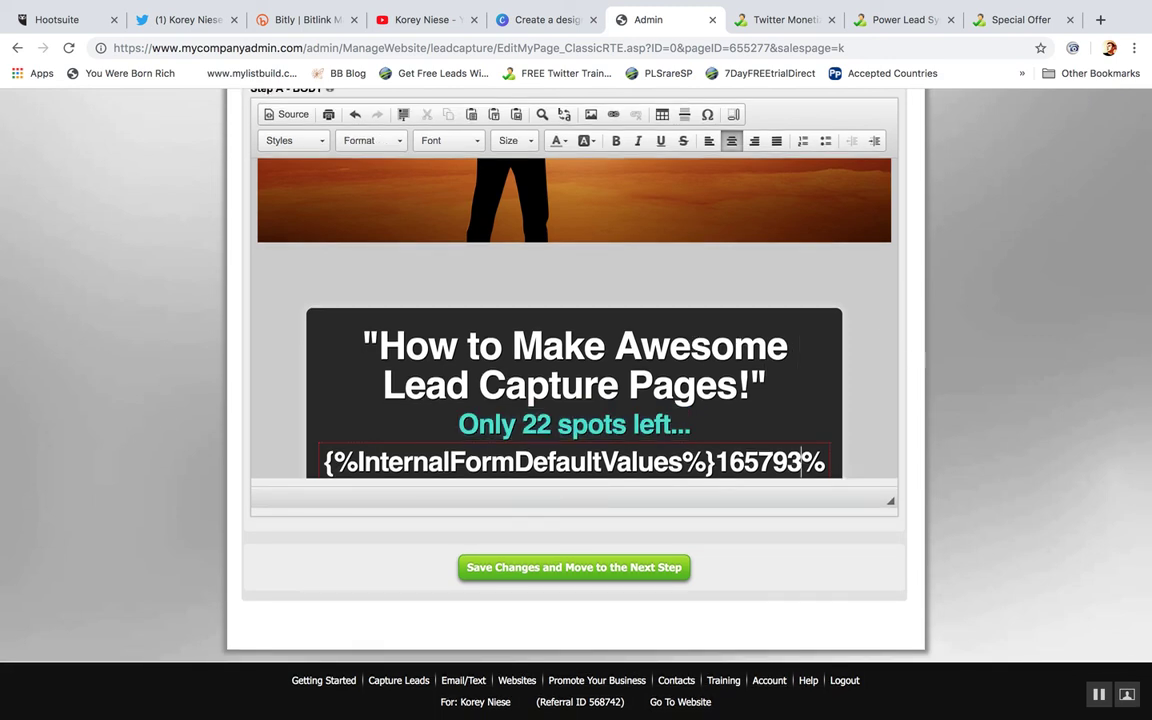
key(Down)
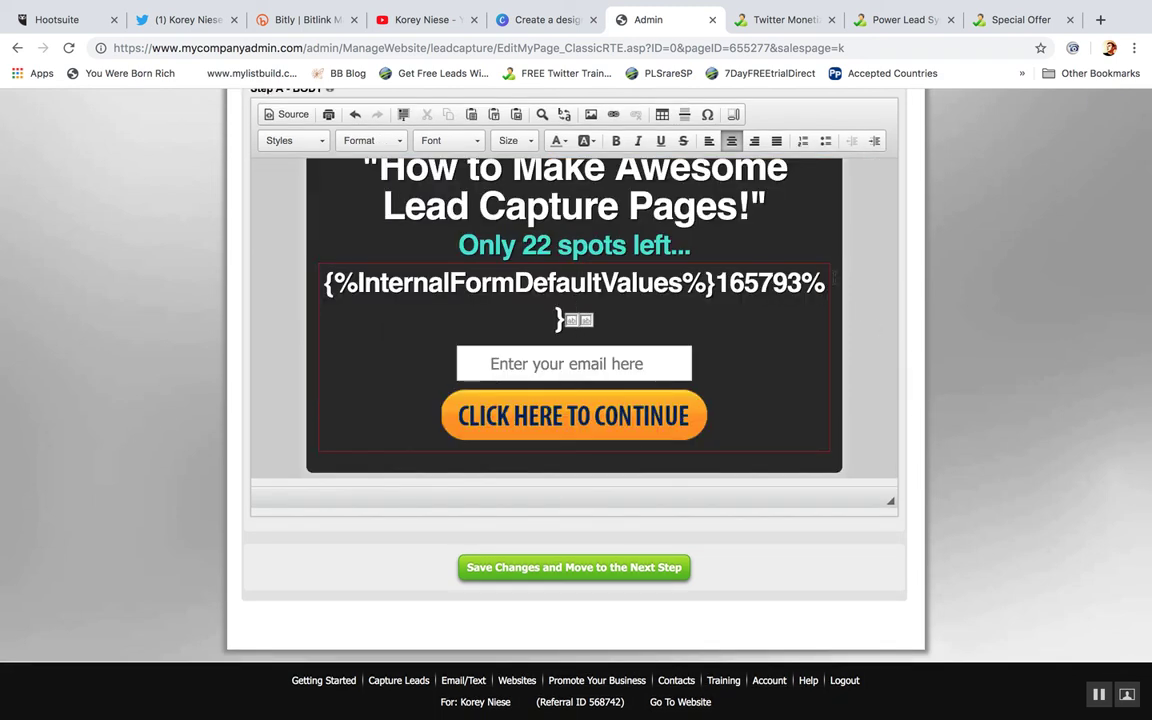
key(Up)
key(Up)
drag(789, 190, 617, 185)
click(557, 140)
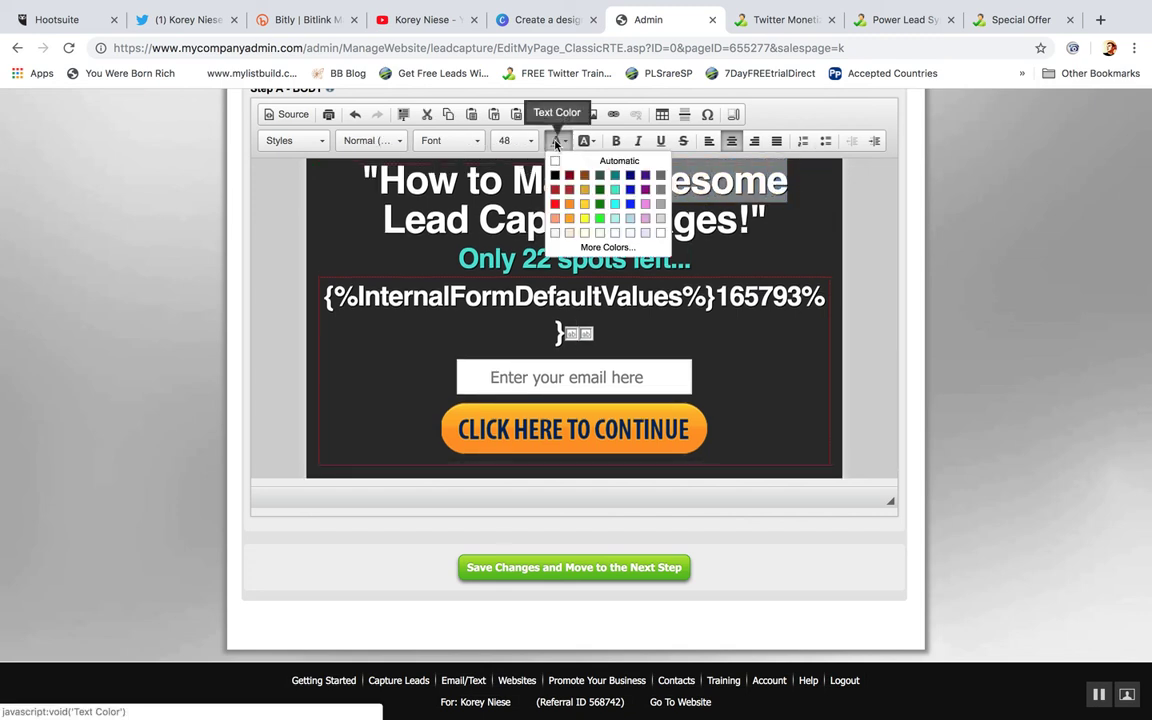
click(616, 204)
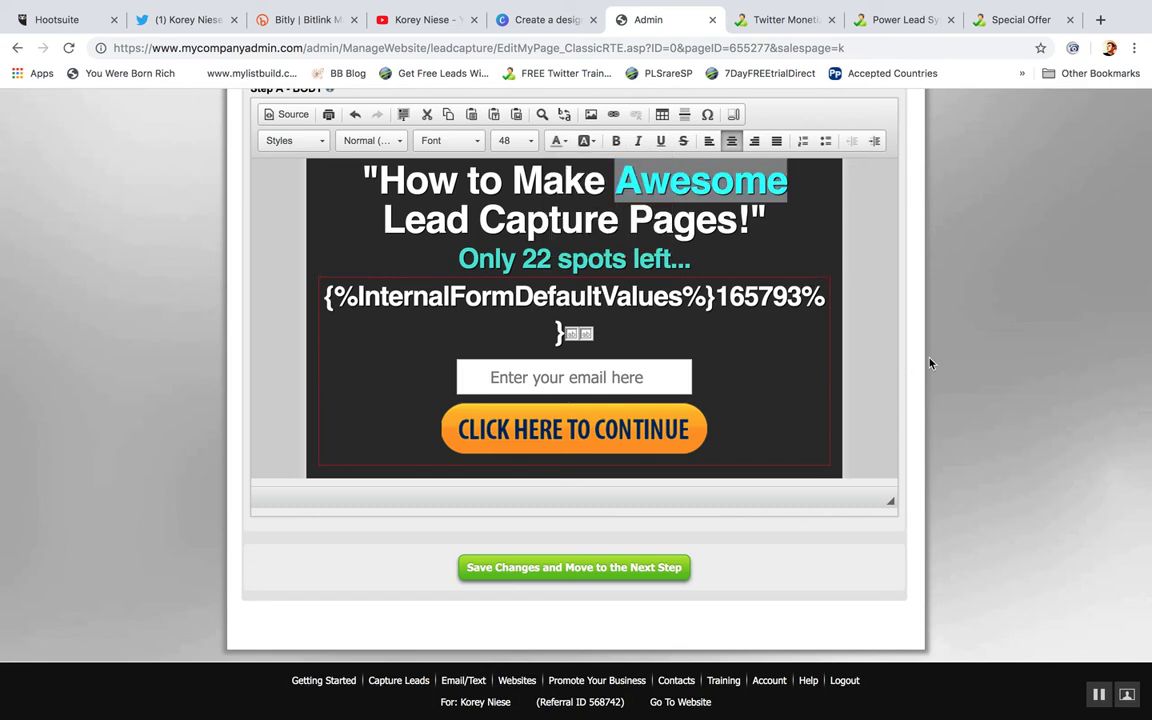
Step: Save the body text changes and view the published capture page
click(620, 567)
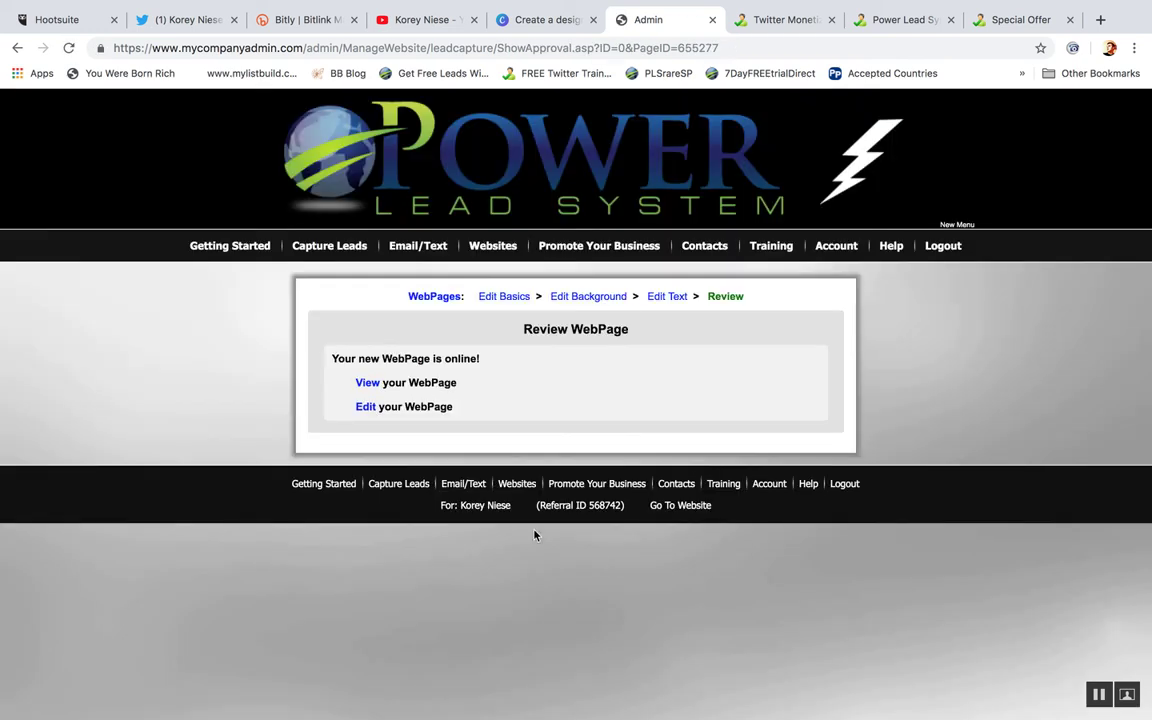
click(366, 383)
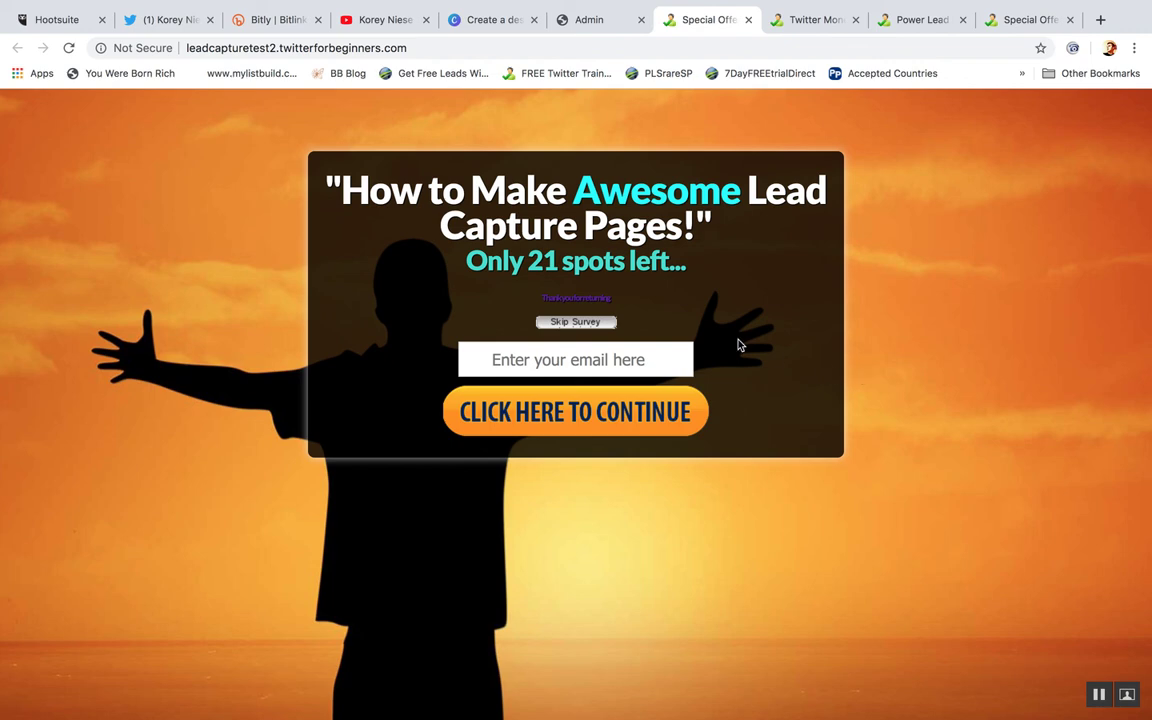
Step: Switch to the already open Twitter Monetization presentation page
click(809, 31)
click(212, 74)
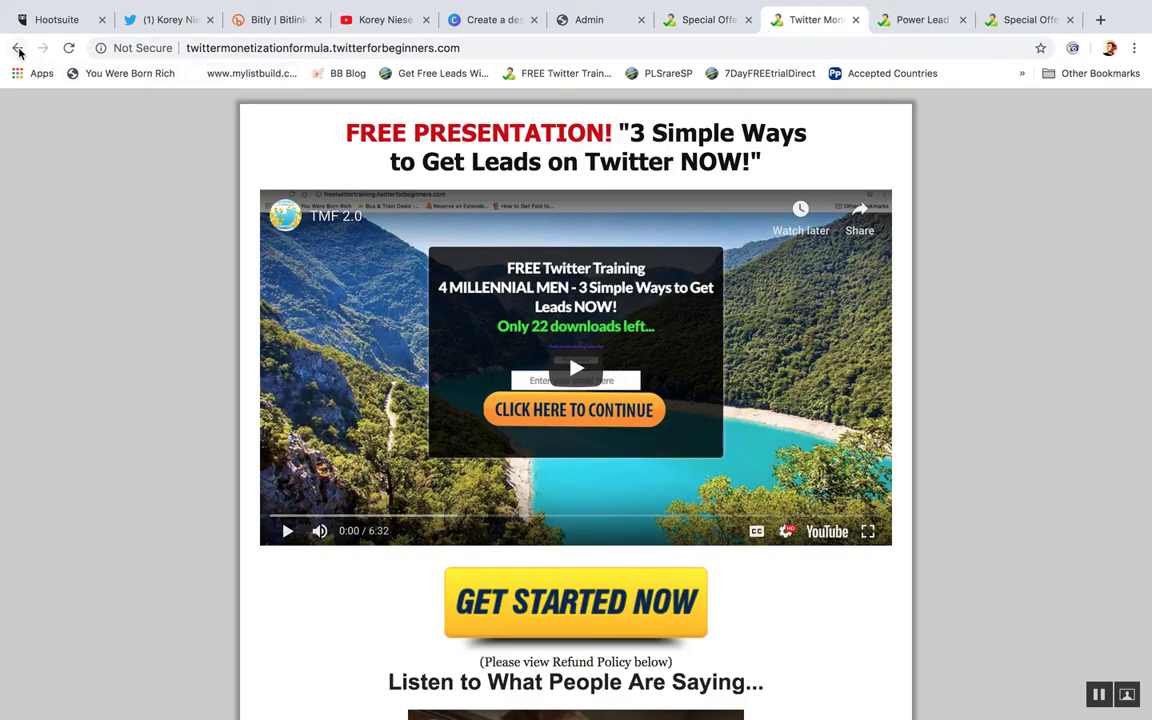